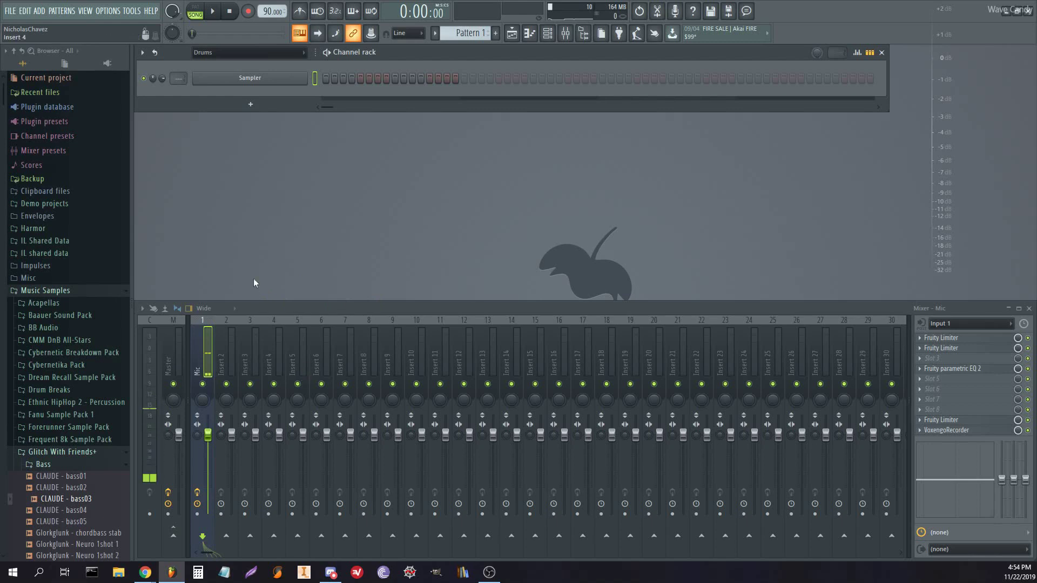
- Show the Generators group in the channel rack and open the Sytrus synth
left_click(267, 106)
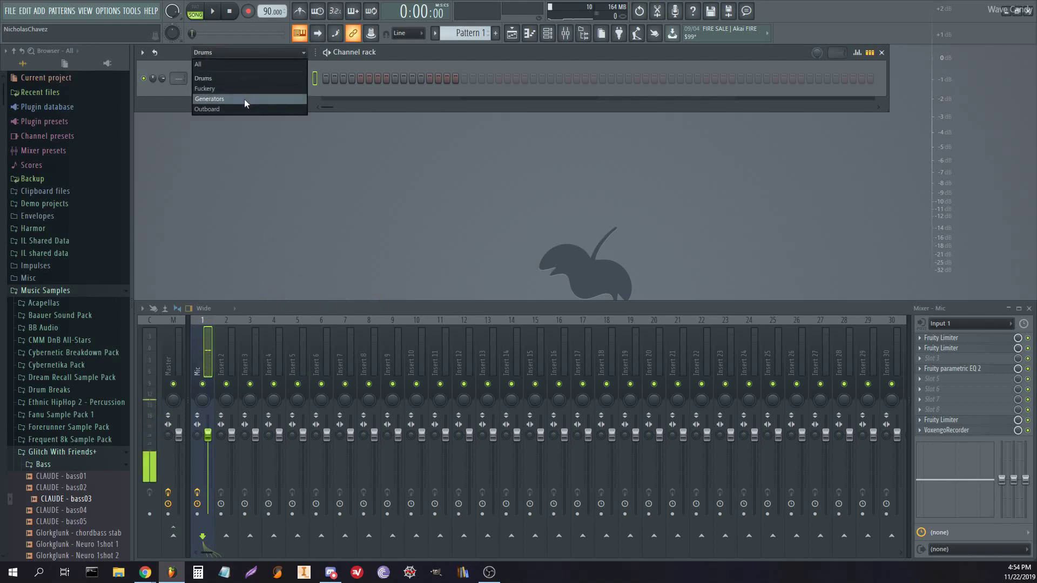
left_click(244, 99)
left_click(246, 81)
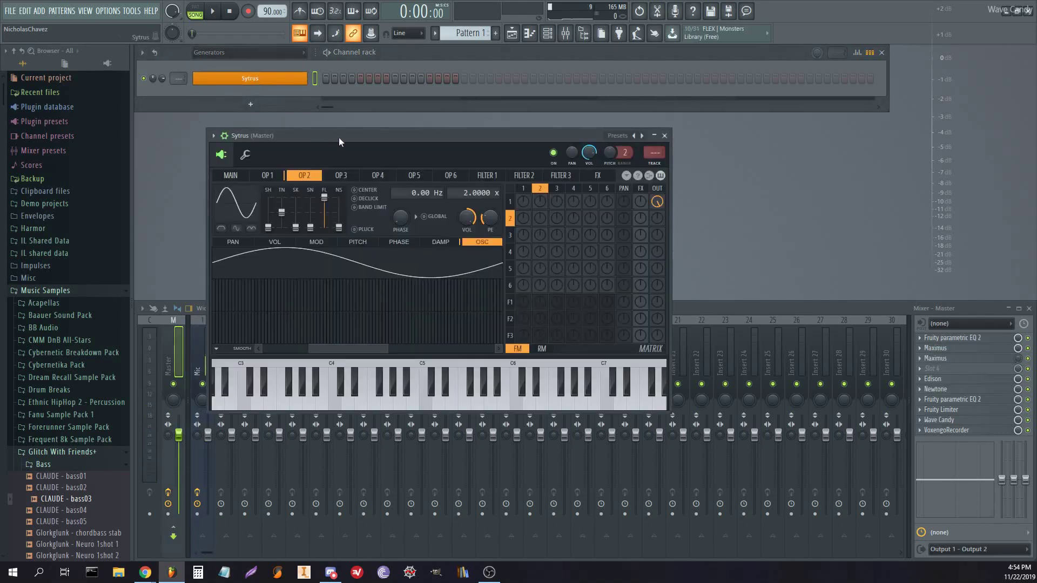
- Reposition the Sytrus window and set operator 2's waveform shape to 50%
left_click_drag(344, 135, 331, 134)
key("q")
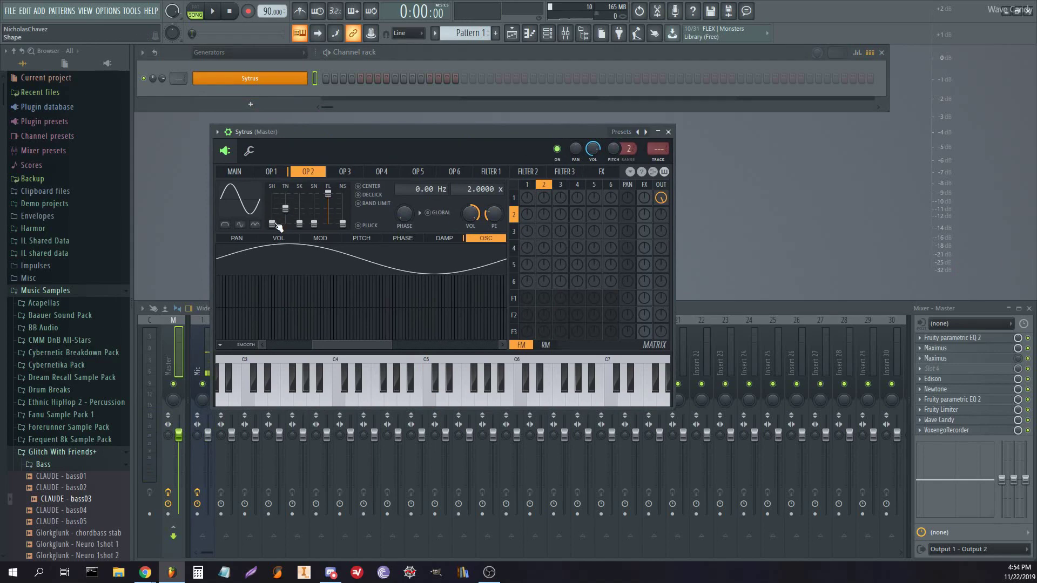
left_click_drag(271, 223, 271, 208)
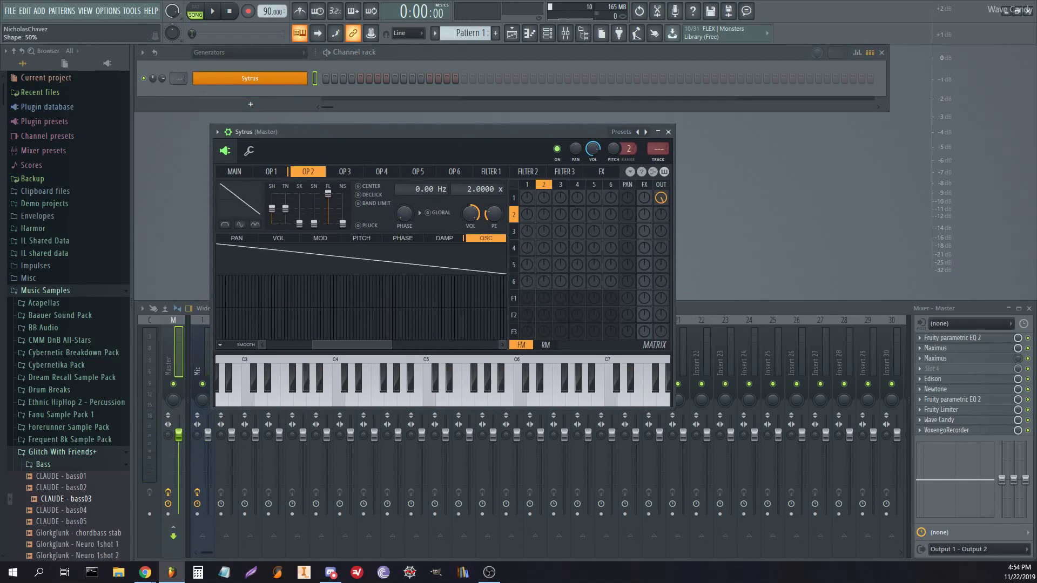
- Route operator 1 into filter 1 and filter 1 to the output in the matrix, and audition a note
left_click(275, 174)
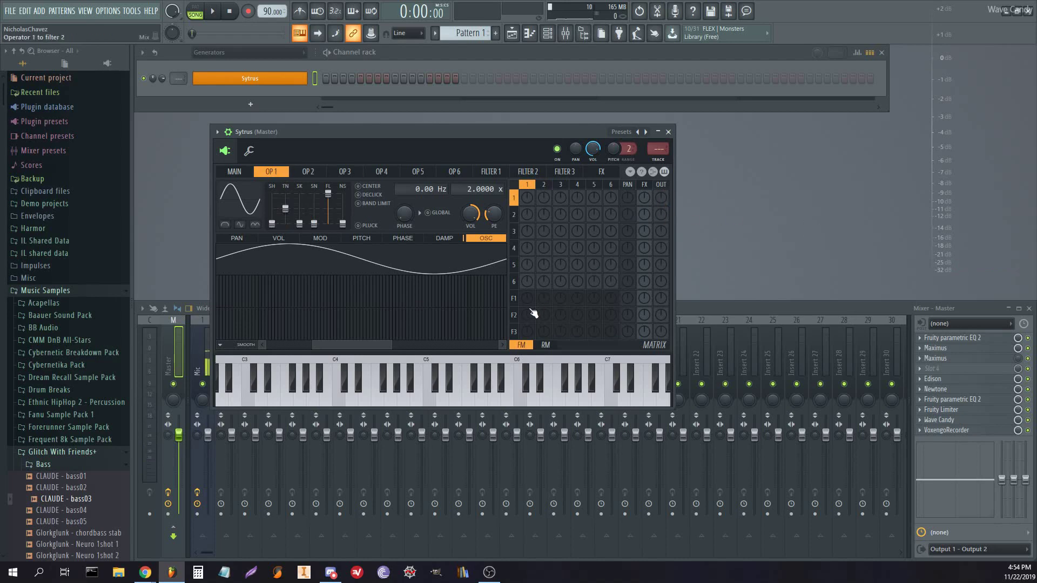
left_click_drag(527, 300, 527, 286)
left_click(352, 389)
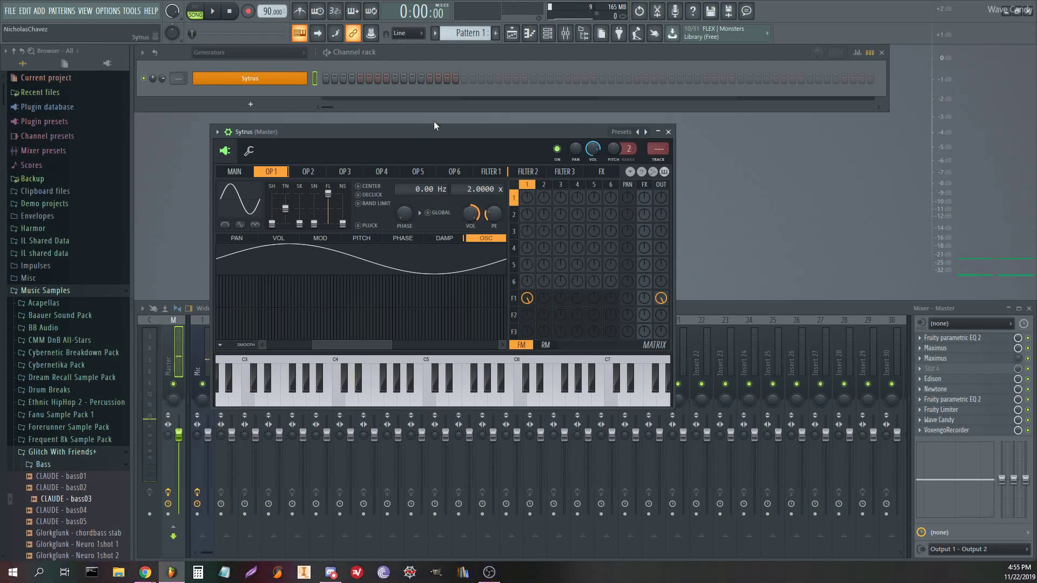
- Shape operator 1 into a sawtooth wave and set its frequency ratio to 0.25
mouse_move(435, 125)
left_mouse_down()
mouse_move(456, 121)
mouse_move(446, 128)
left_mouse_up()
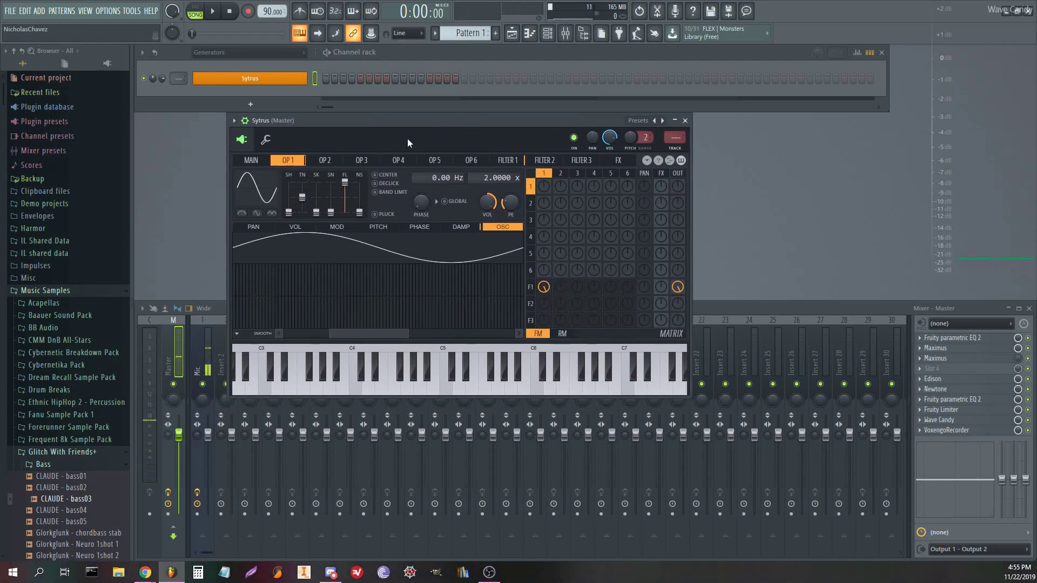
left_click_drag(293, 216, 294, 202)
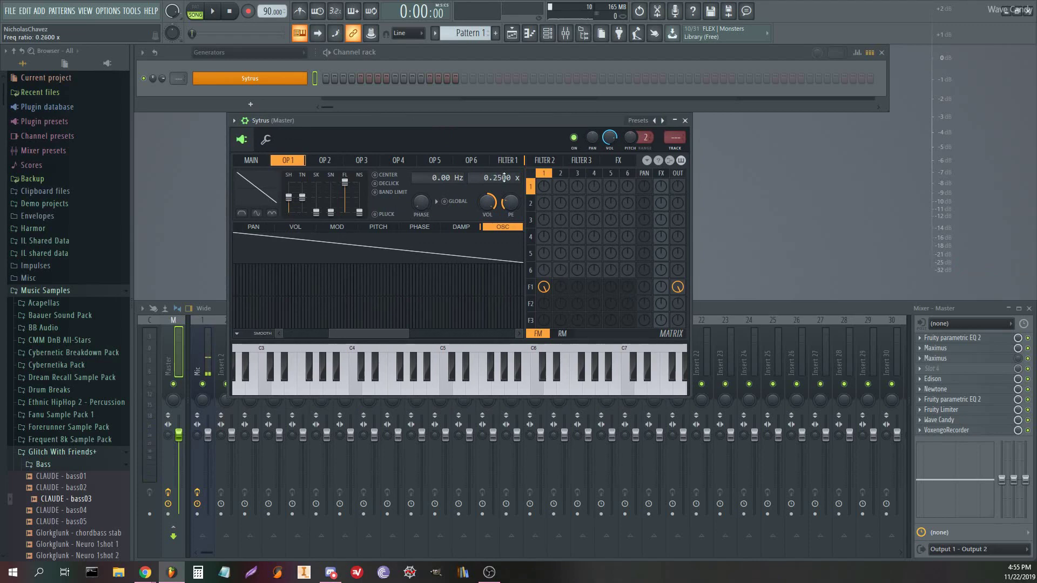
- Set filter 1 to the LP type with its resonance at 70%
left_click(508, 160)
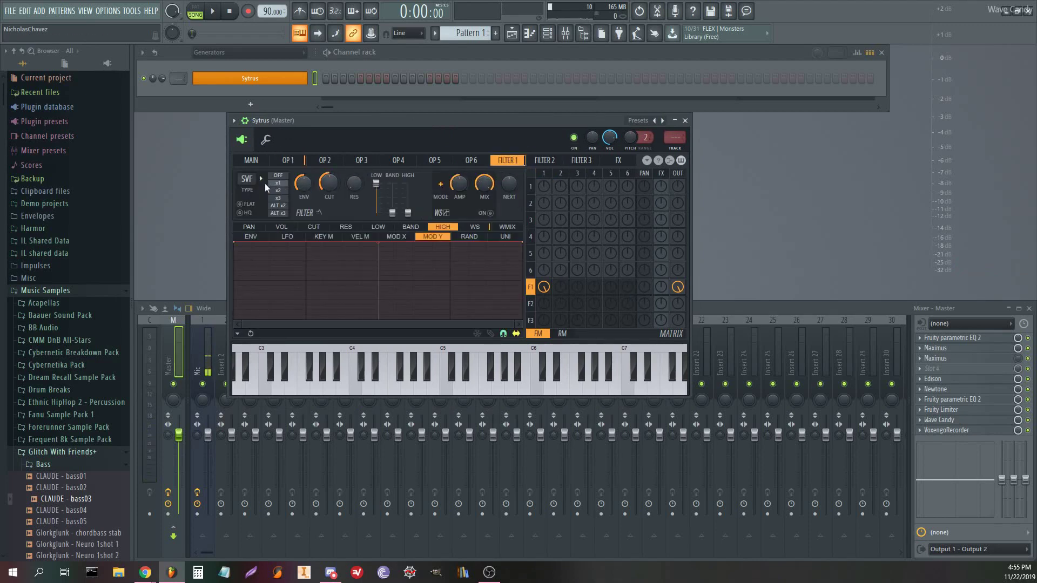
left_click(255, 182)
left_click(289, 198)
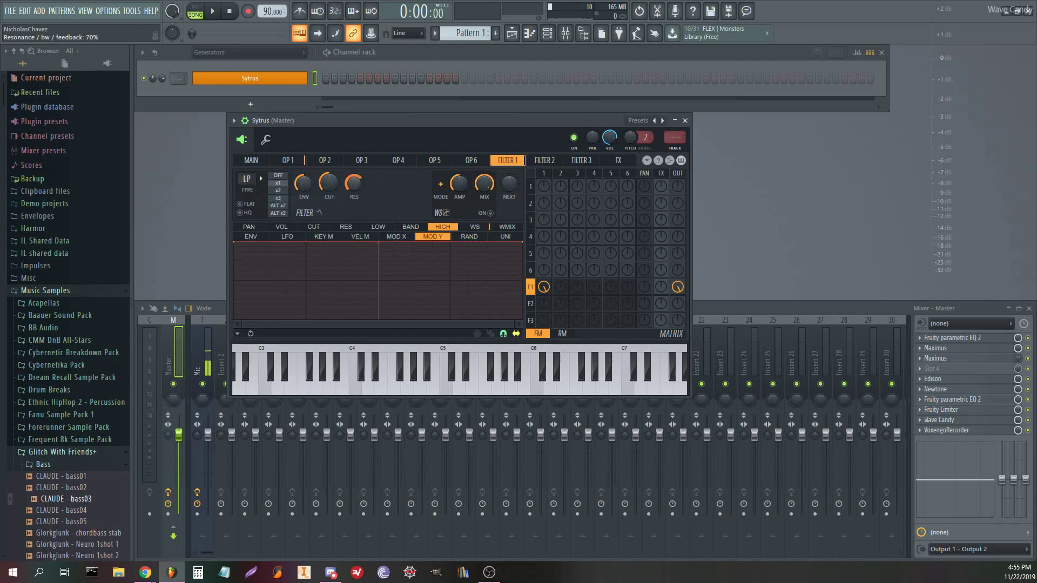
- Enable the envelope for filter 1's cutoff
left_click(313, 227)
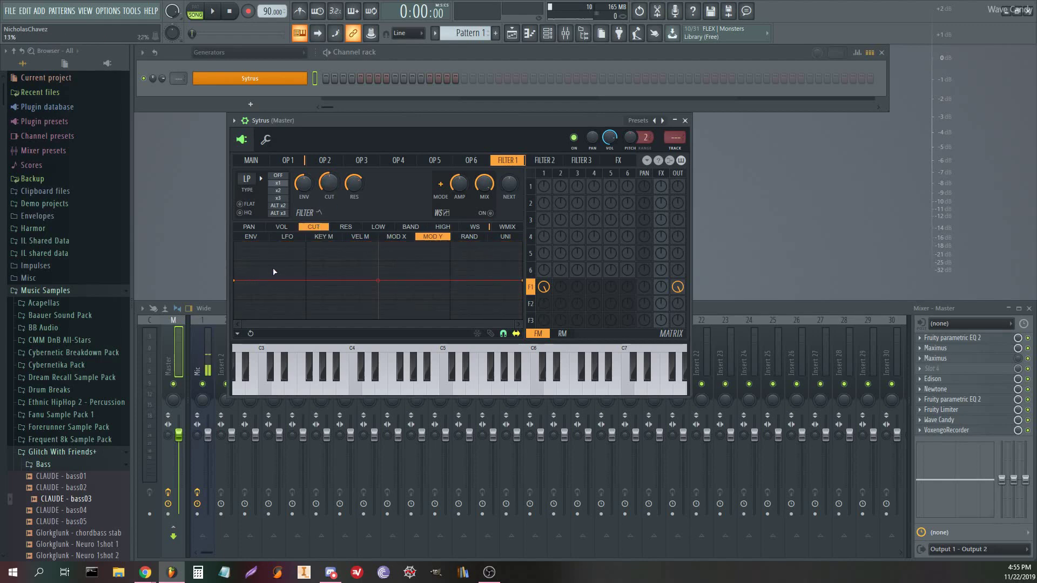
left_click(258, 237)
left_click(491, 333)
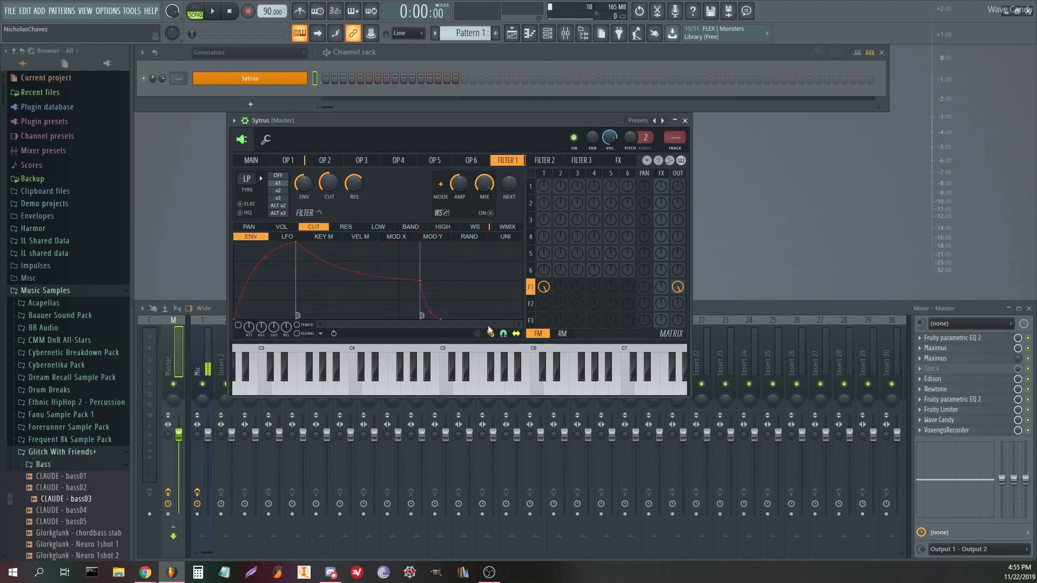
left_click_drag(442, 302, 326, 290)
left_click(491, 333)
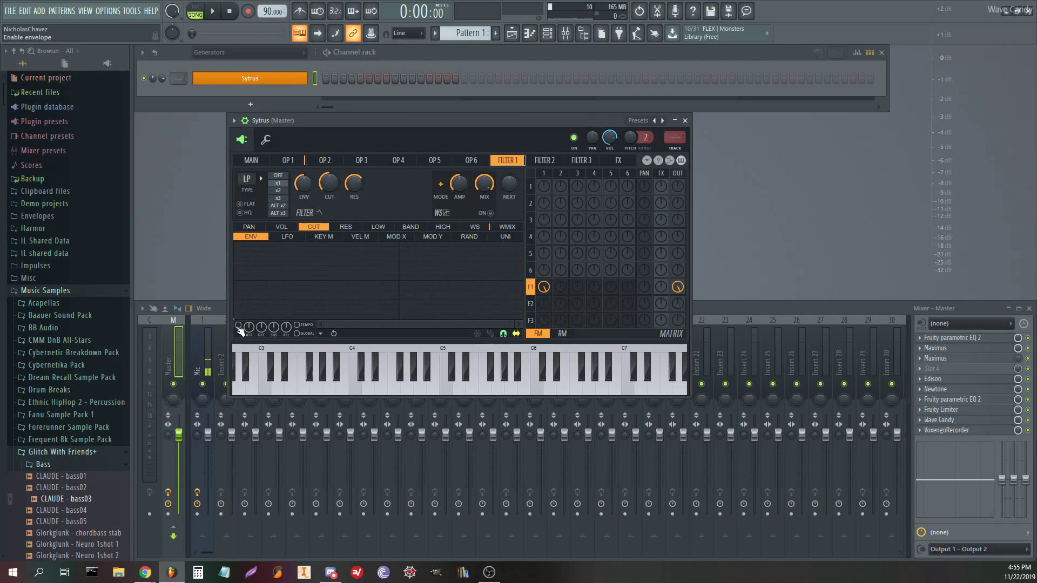
left_click(239, 329)
- Shape filter 1's cutoff envelope with an instant attack and a short decay to near zero, and audition a note
left_click_drag(234, 317, 230, 265)
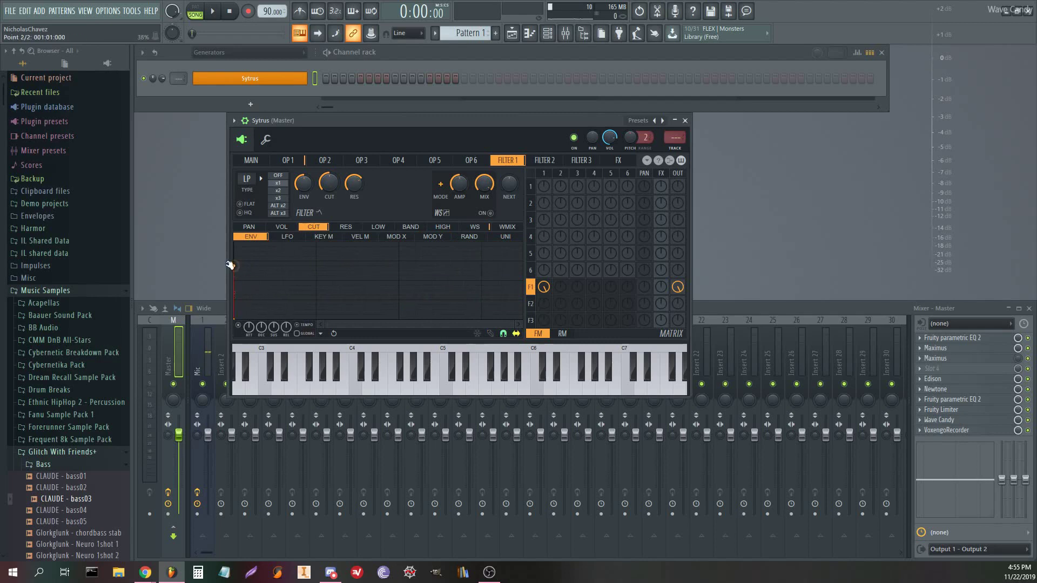
right_click(256, 310)
right_click(257, 311)
left_click(352, 396)
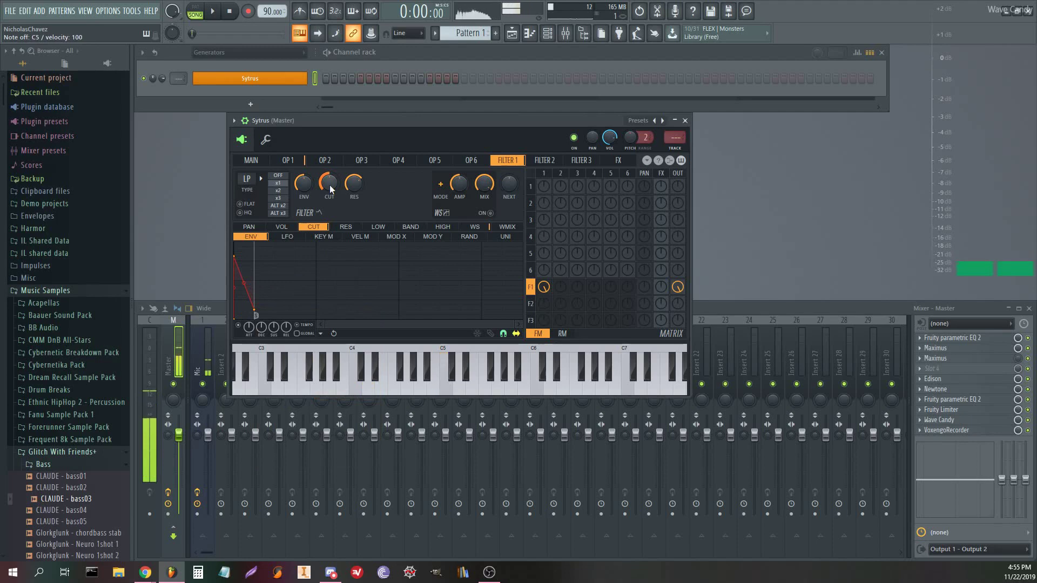
- Adjust filter 1's cutoff and bend the cutoff envelope's decay into a concave curve while auditioning notes
mouse_move(330, 189)
left_mouse_down()
mouse_move(330, 202)
mouse_move(330, 176)
mouse_move(331, 216)
mouse_move(331, 199)
left_mouse_up()
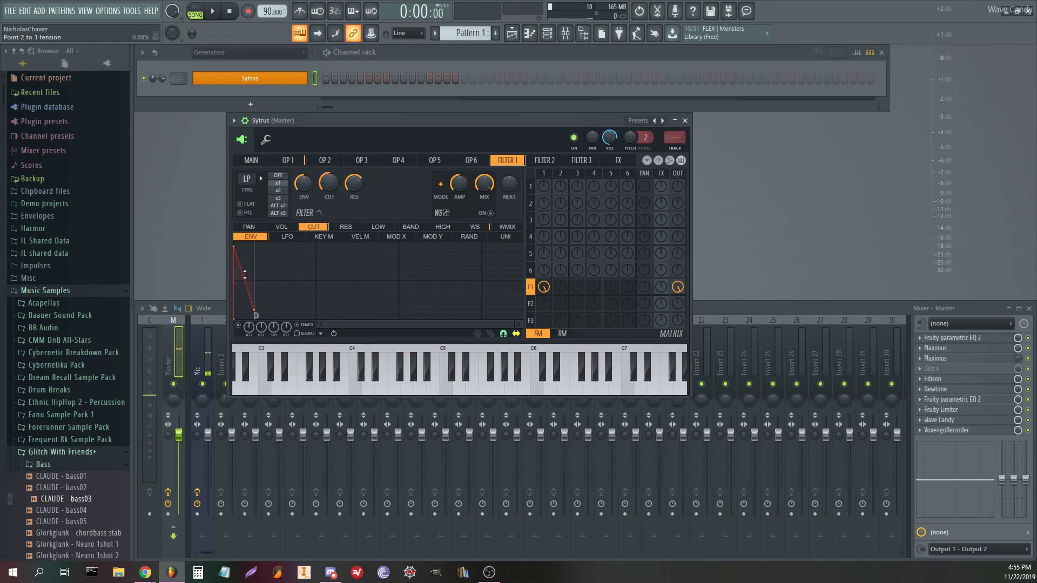
left_click_drag(245, 279, 245, 291)
key("c")
key("q")
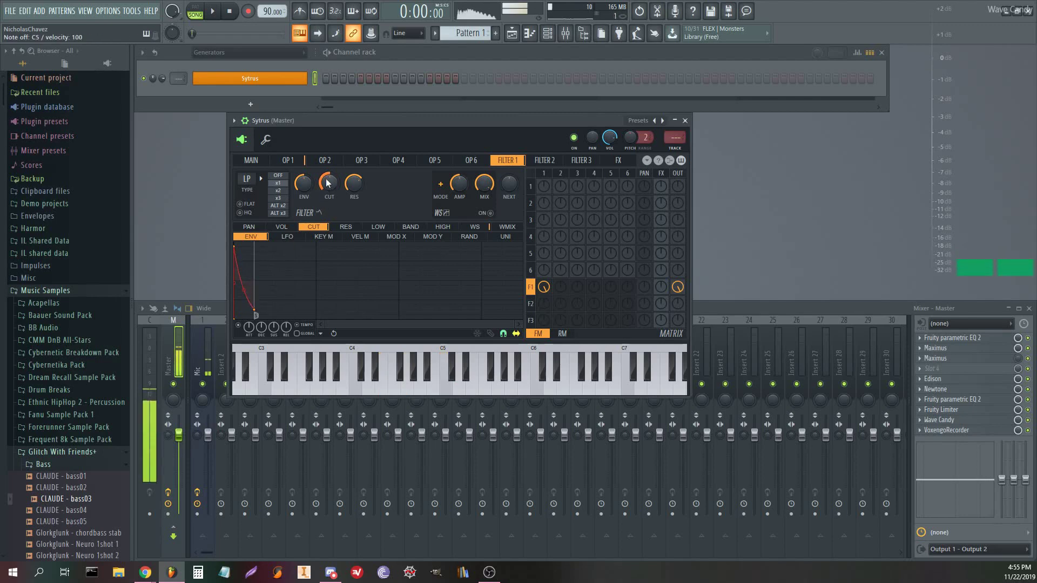
key("c")
key("c")
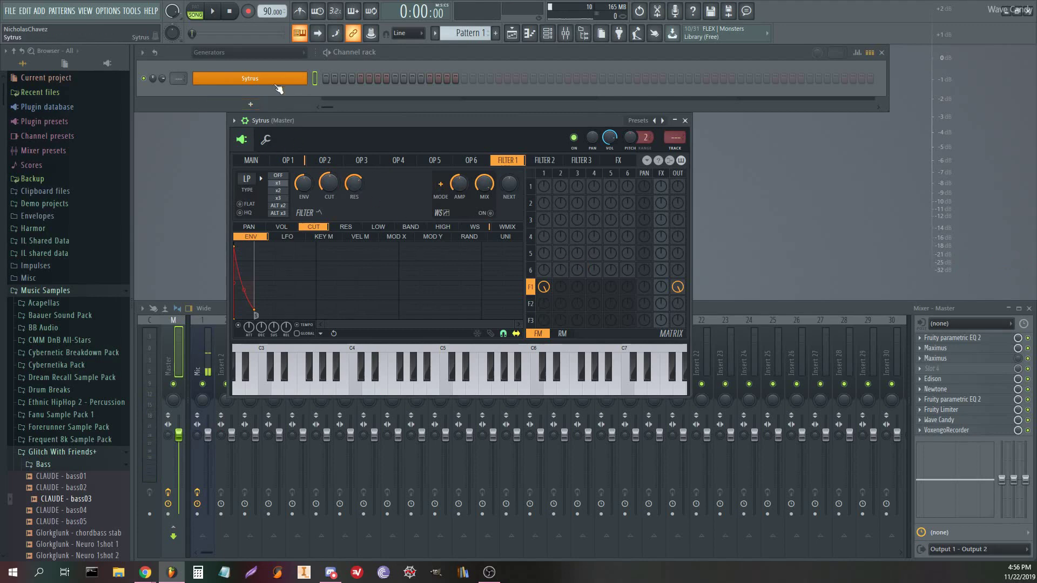
- Open the Sytrus piano roll and draw a rhythm of short E4 notes with a high G#6 note in bar 1
right_click(312, 75)
left_click(327, 77)
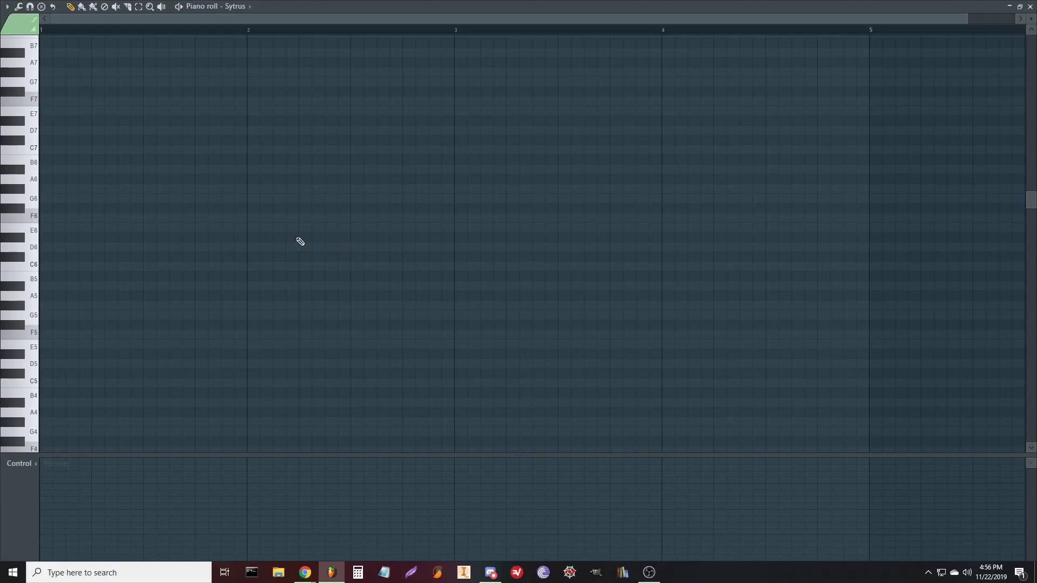
left_click(48, 347)
left_click(71, 346)
left_click(85, 346)
key("space")
left_click(125, 168)
scroll(127, 303, "down", 2)
left_click(97, 133)
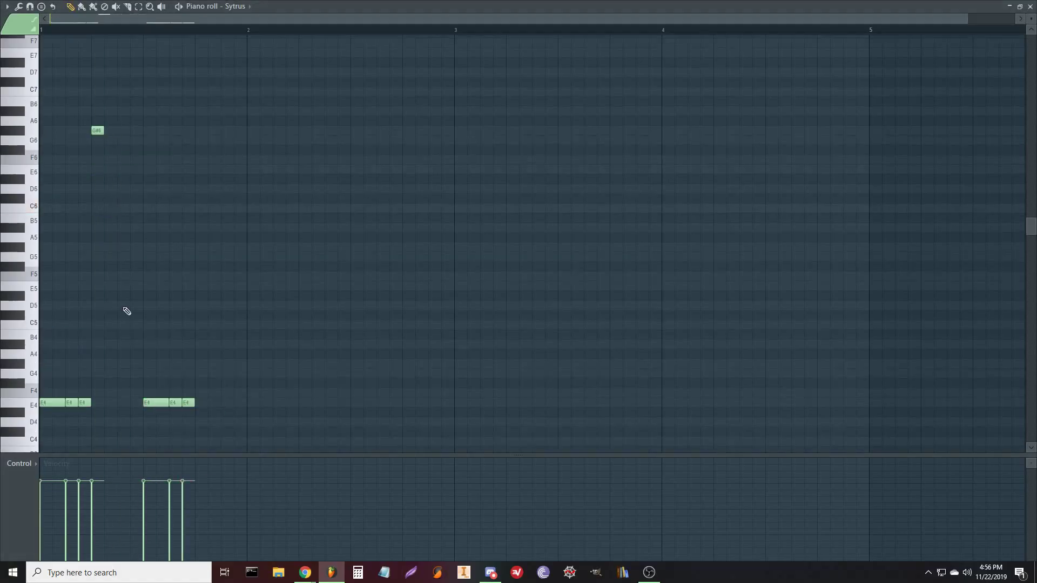
- Complete the two-bar melody with alternating low and high notes and place Pattern 1 at the start of Track 1
left_click(124, 288)
left_click(202, 365)
left_click(214, 366)
left_click(228, 375)
left_click(241, 375)
left_click(254, 162)
left_click(280, 171)
left_click(330, 365)
left_click(410, 55)
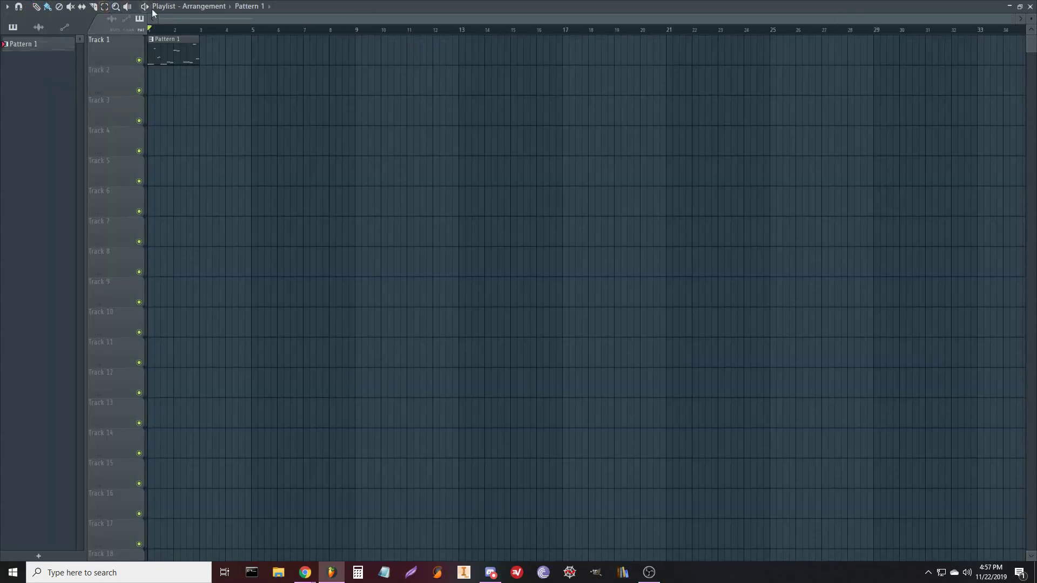
scroll(168, 31, "up", 3)
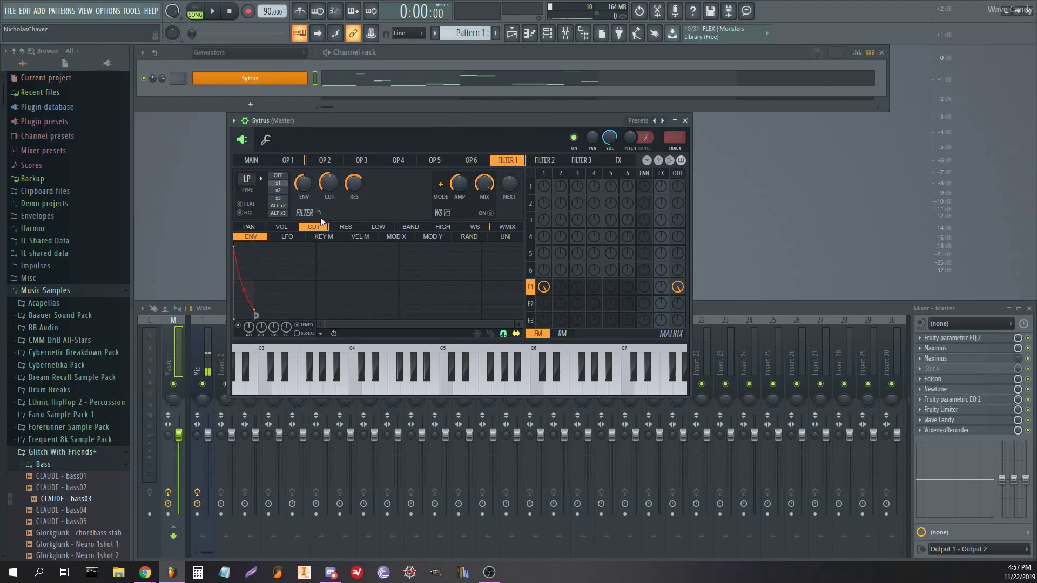
- Map modulation X to filter 1's cutoff with a line rising from below centre to the maximum
left_click(392, 237)
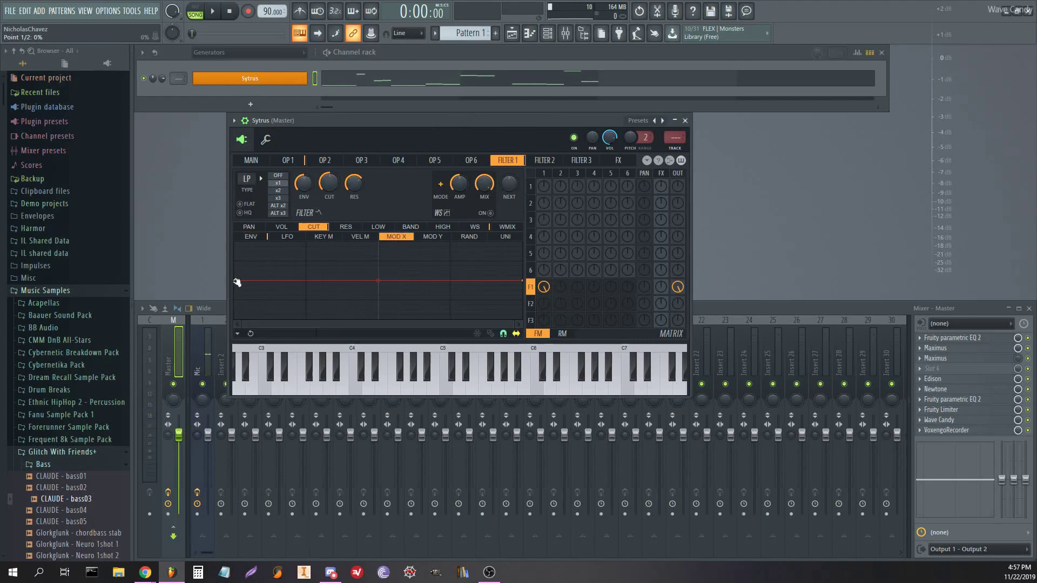
left_click_drag(237, 281, 317, 299)
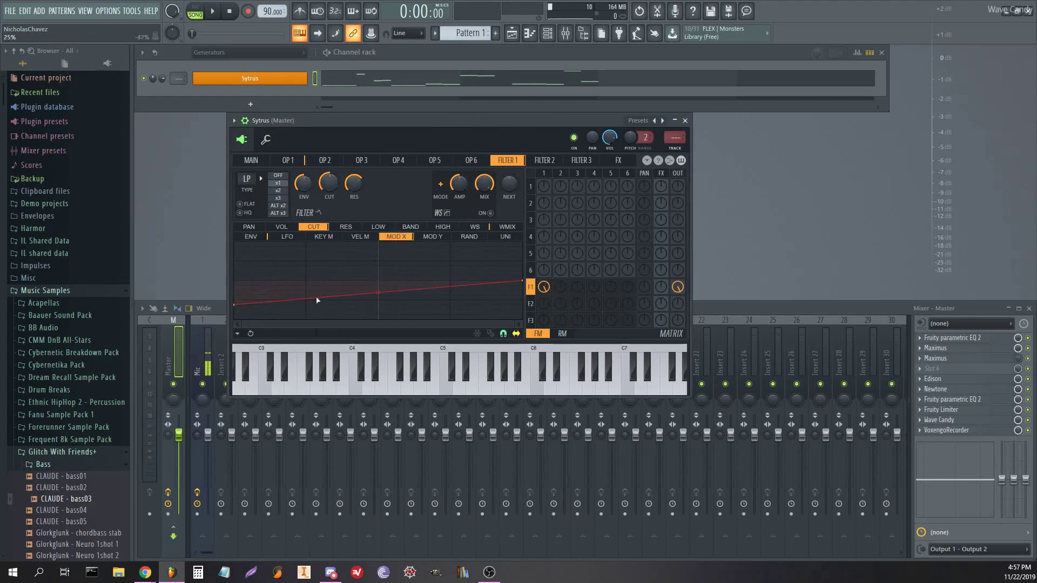
left_click_drag(520, 281, 522, 243)
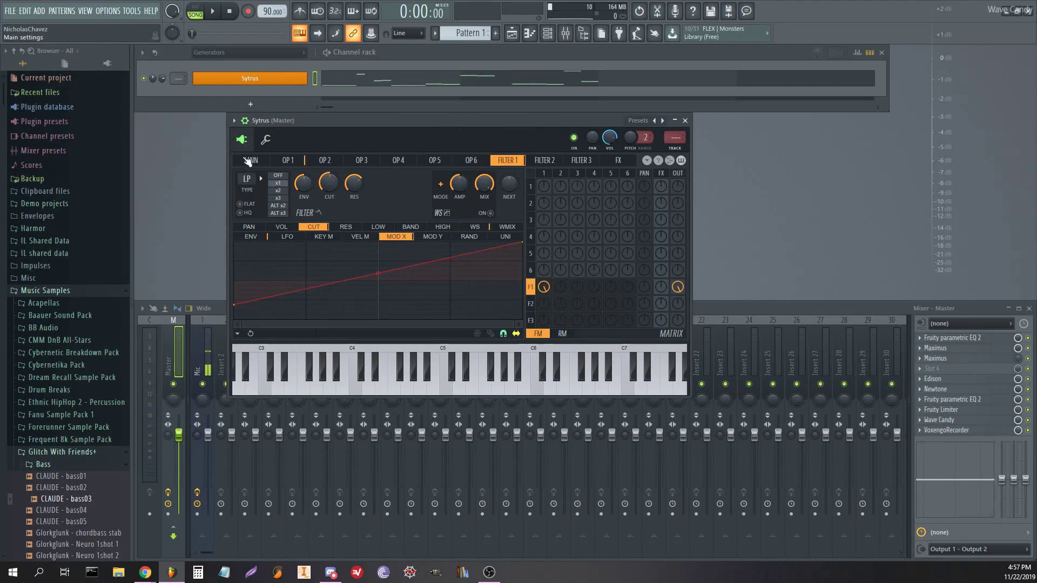
- Create an automation clip for Sytrus's main modulation X
left_click(253, 162)
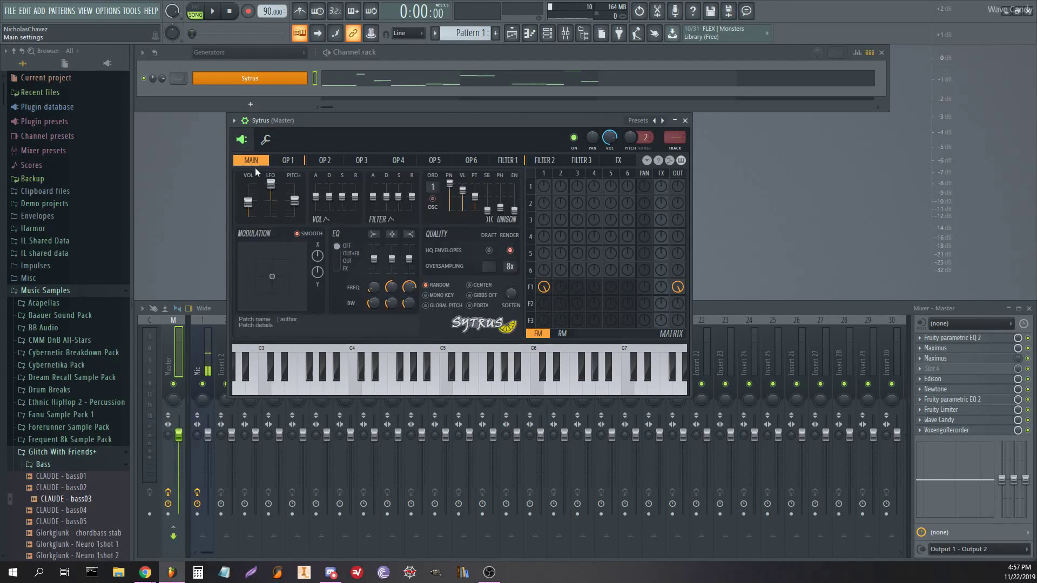
right_click(318, 256)
left_click(343, 320)
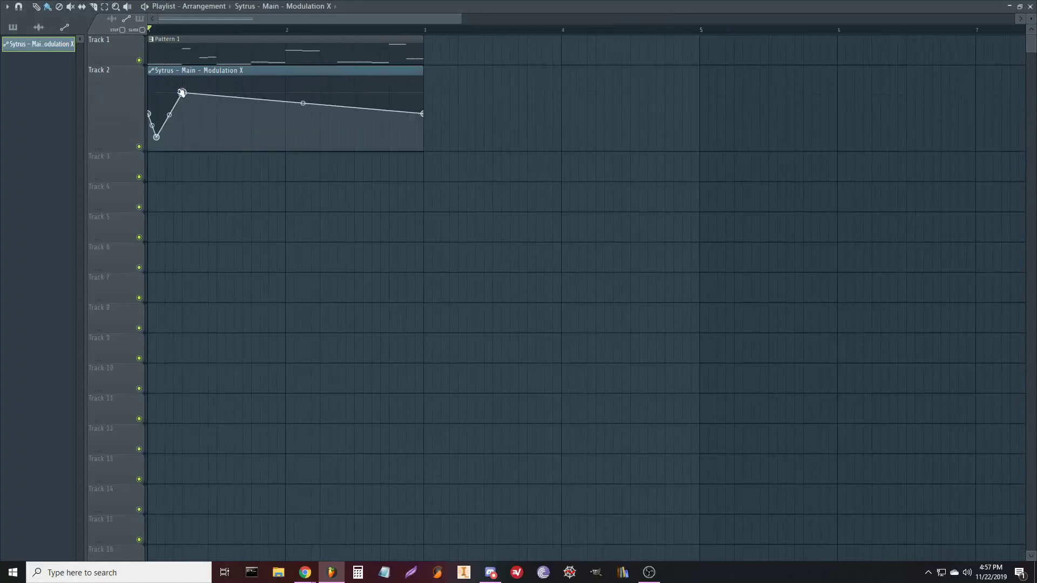
- Add alternating low and high points to the modulation X automation clip to form an uneven zigzag across two bars
right_click(190, 141)
right_click(208, 112)
right_click(226, 144)
right_click(234, 120)
right_click(259, 141)
right_click(382, 103)
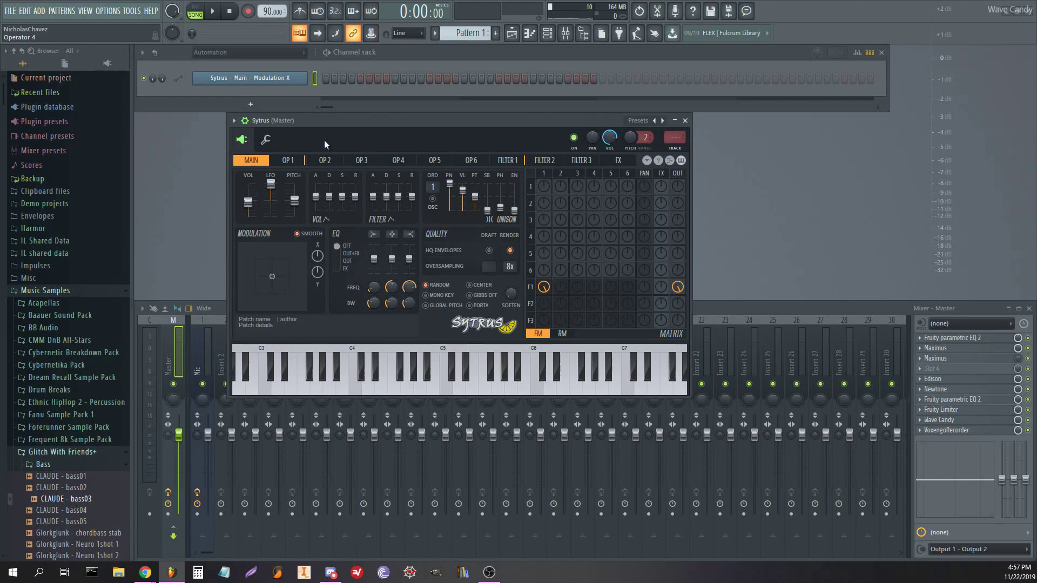
- Enable Mono in Sytrus's polyphony settings, play the arrangement and close the synth window
left_click(265, 139)
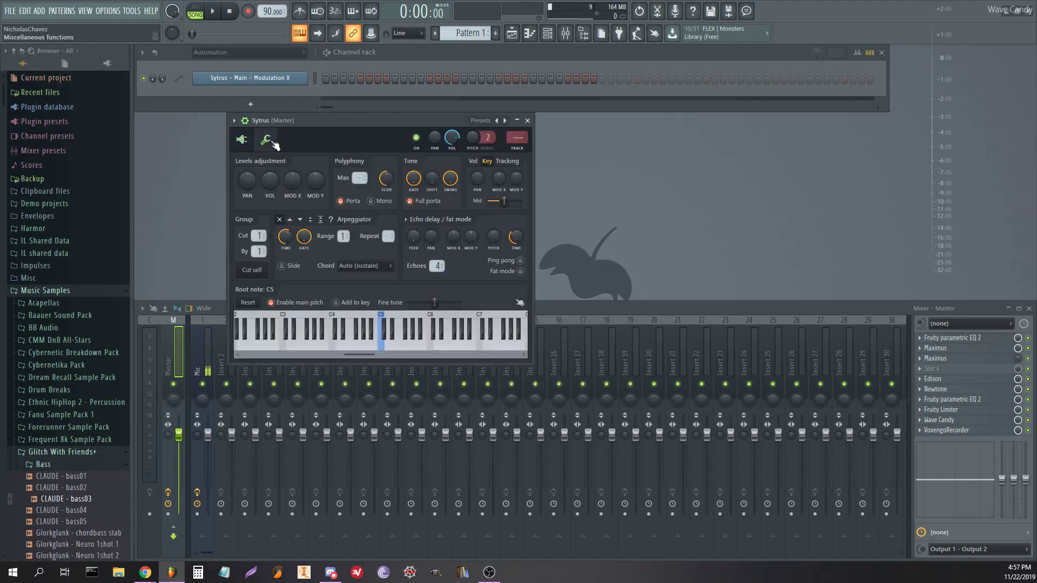
key("space")
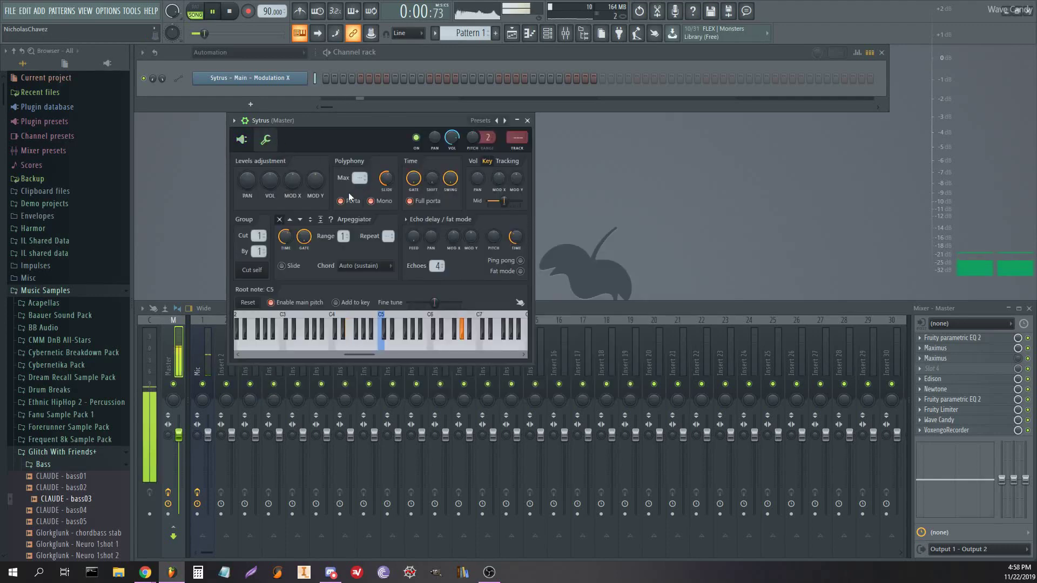
left_click(528, 120)
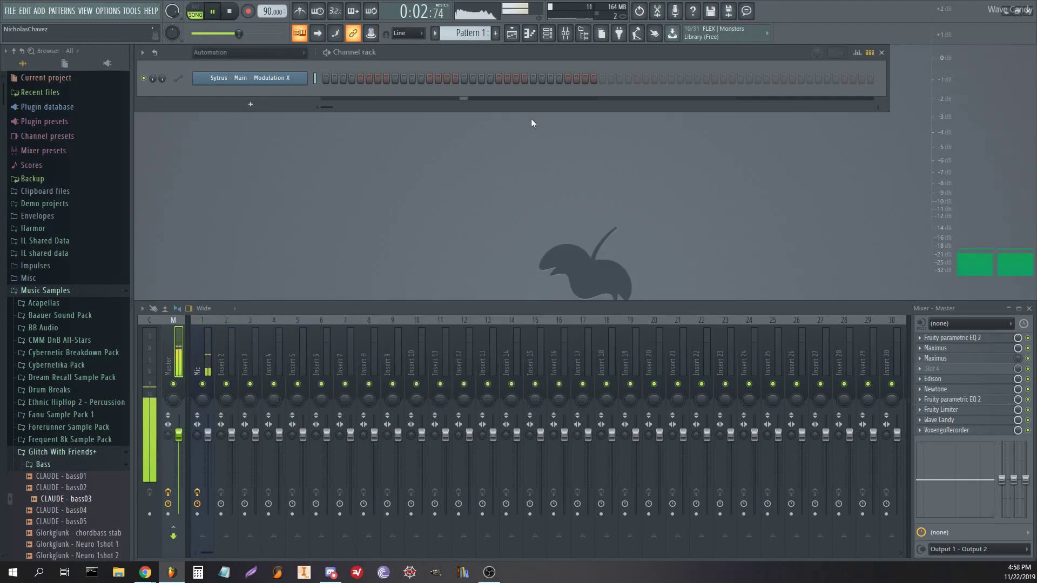
- Show the Generators channels, stop playback and route the Sytrus channel to mixer insert 2
left_click(234, 54)
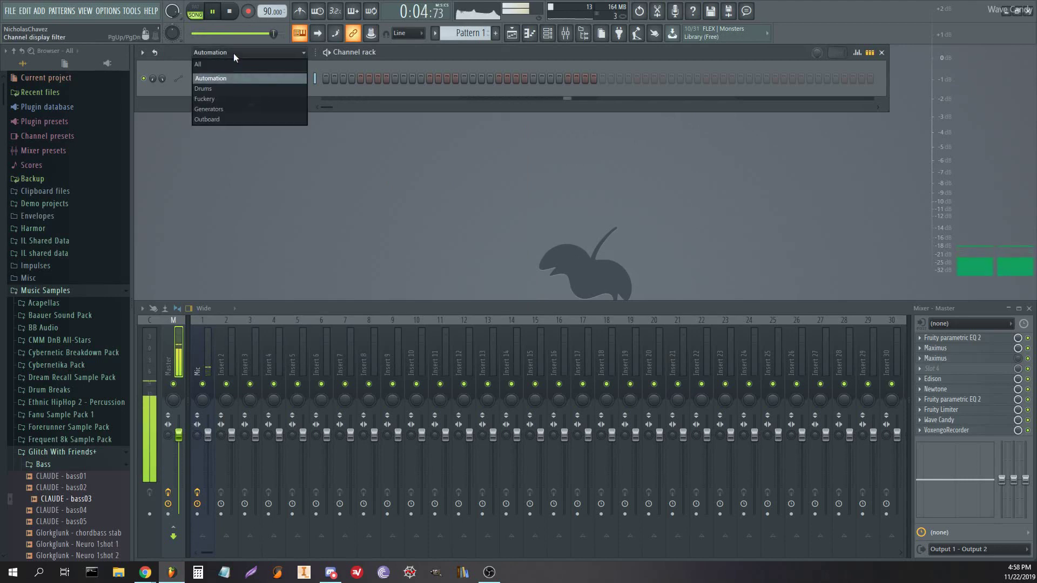
left_click(234, 53)
left_click(234, 54)
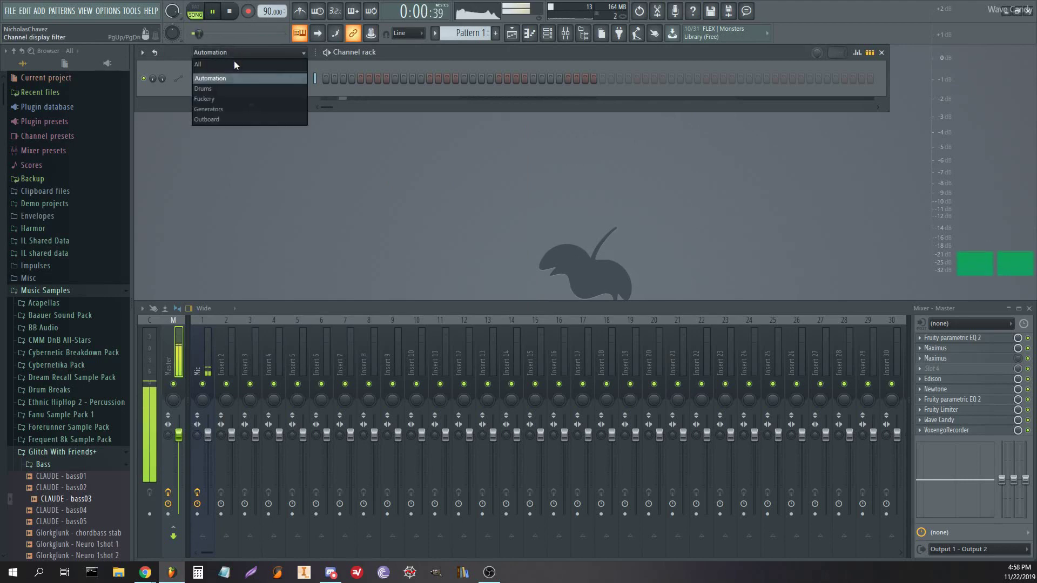
left_click(238, 109)
key("space")
left_click(230, 349)
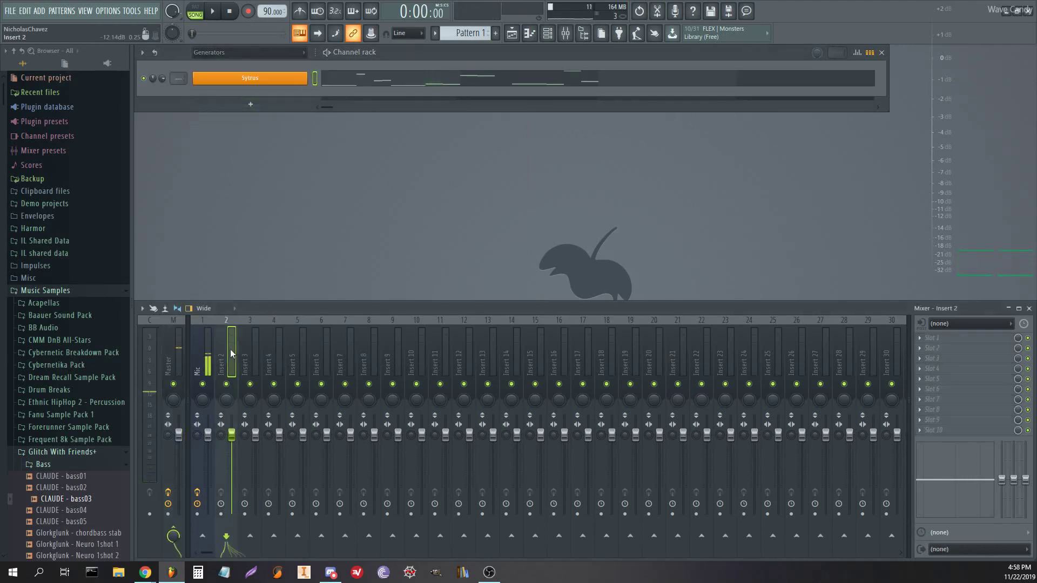
key("ctrl+l")
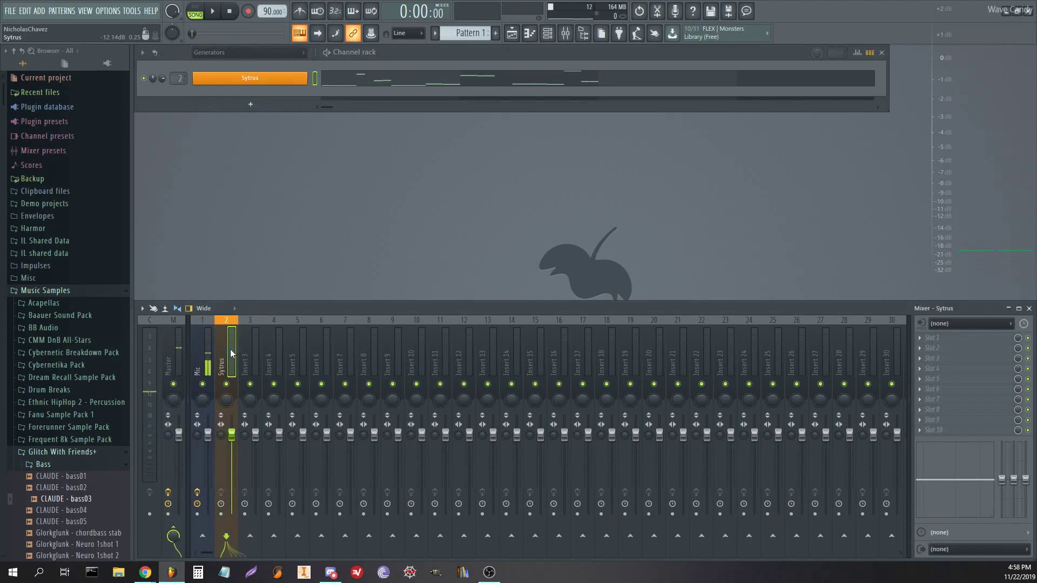
- Load Fruity Delay 3 into the first effect slot of the Sytrus insert, set its input wet to about 58% and lower its feedback level
left_click(939, 340)
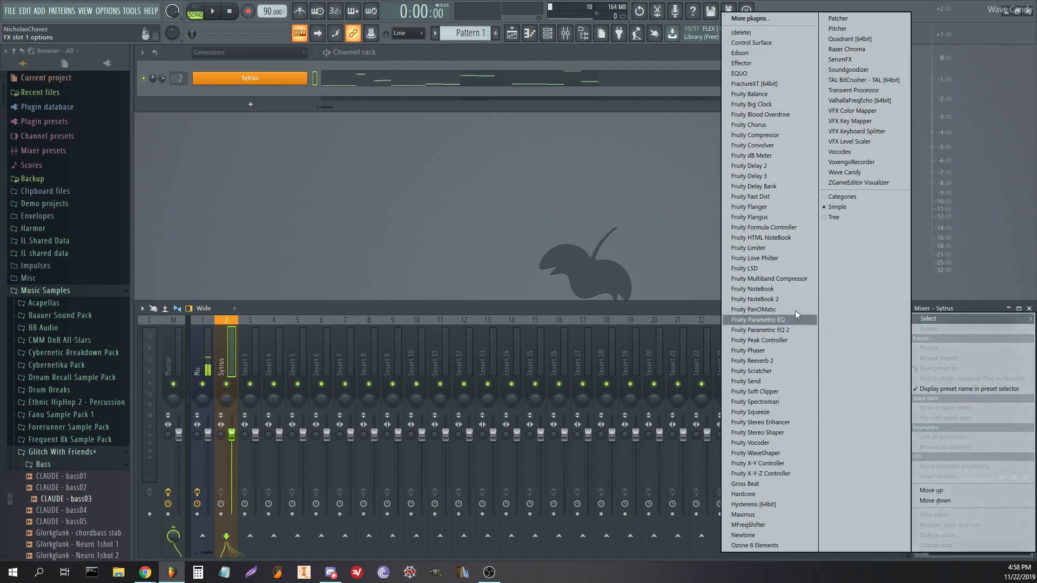
left_click(779, 176)
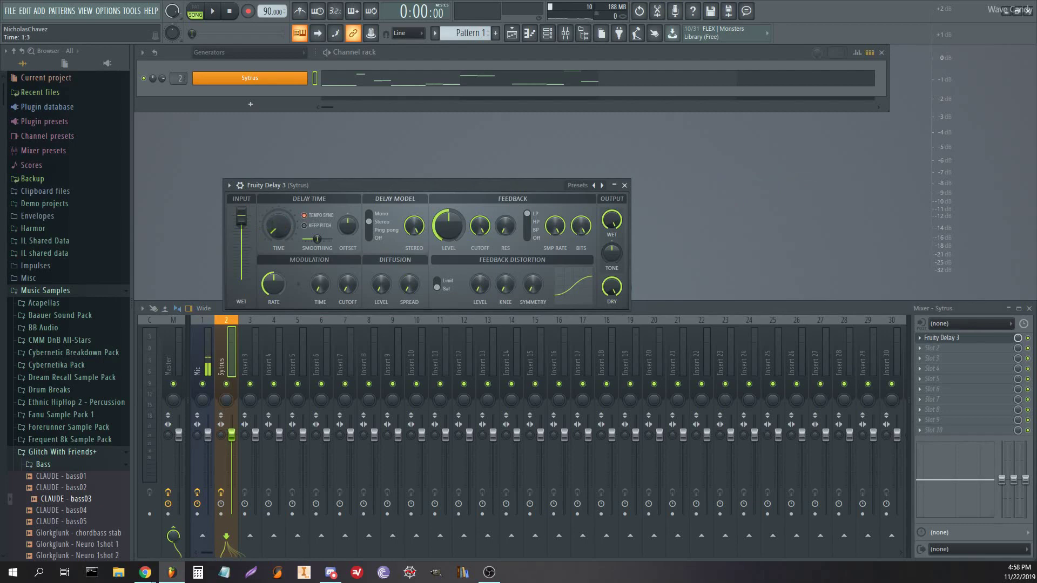
left_click_drag(242, 216, 242, 245)
left_click_drag(448, 226, 448, 241)
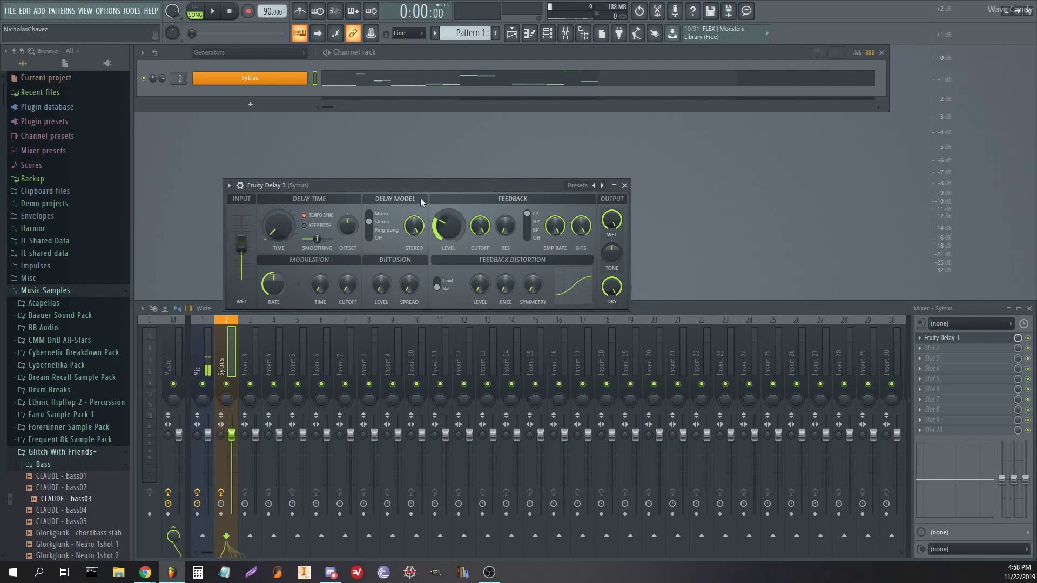
- Play the arrangement while raising the delay's time and feedback level slightly, restarting playback as needed, and close the delay window
key("space")
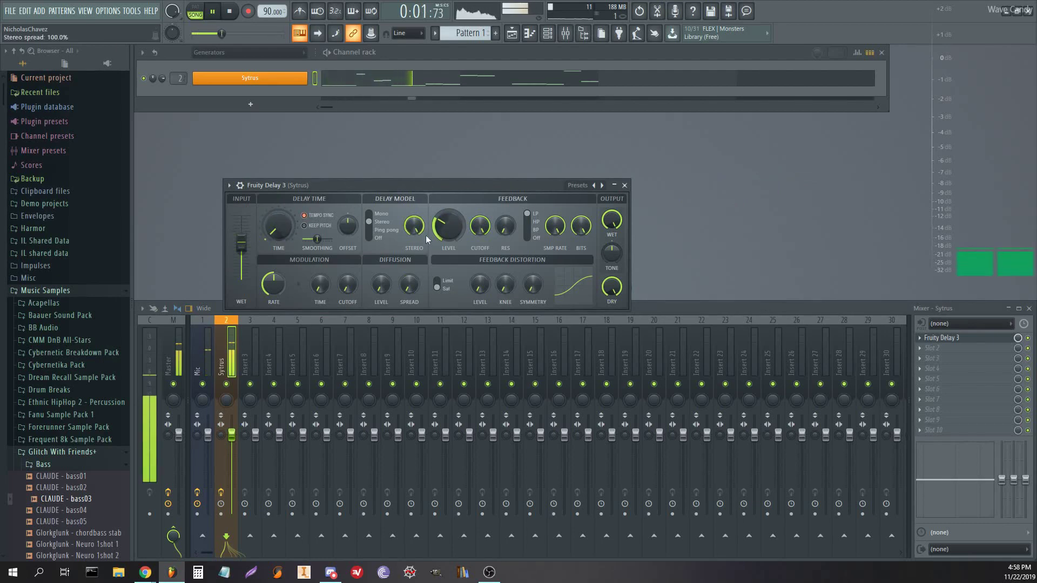
mouse_move(448, 226)
left_mouse_down()
mouse_move(448, 208)
mouse_move(448, 219)
left_mouse_up()
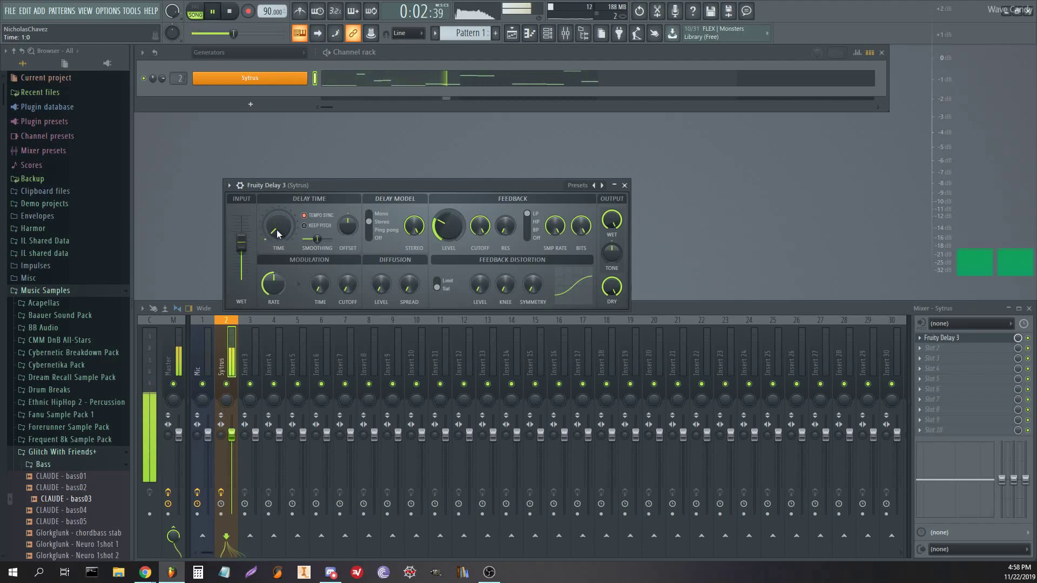
key("space")
left_click_drag(277, 229, 277, 218)
key("space")
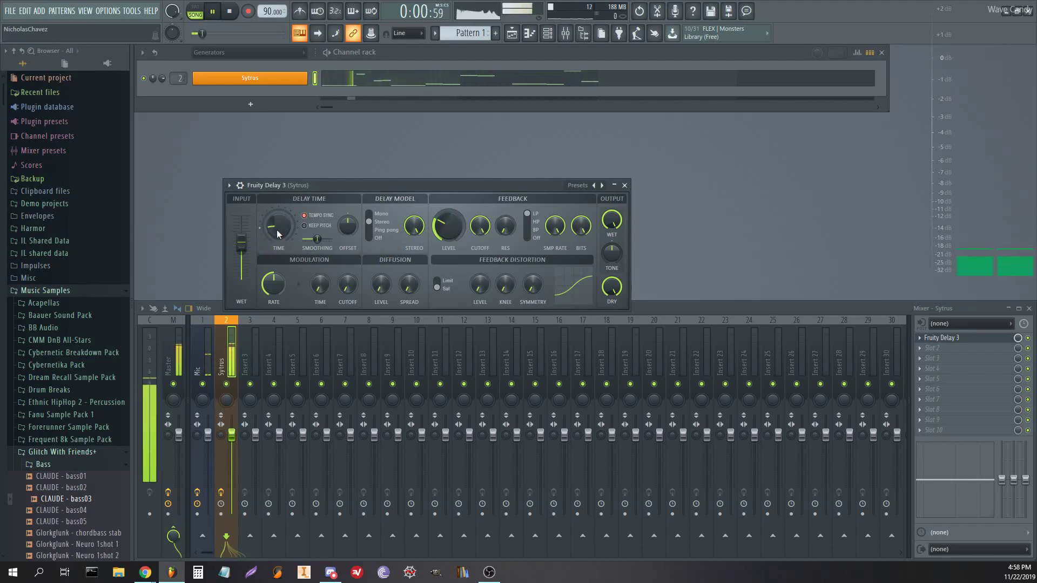
left_click_drag(448, 225, 448, 217)
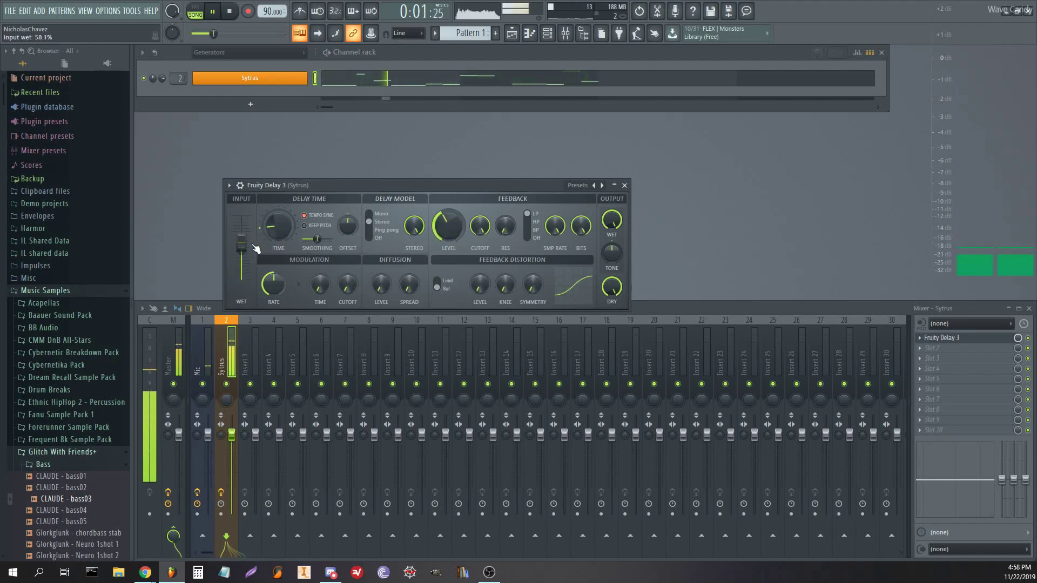
left_click(616, 187)
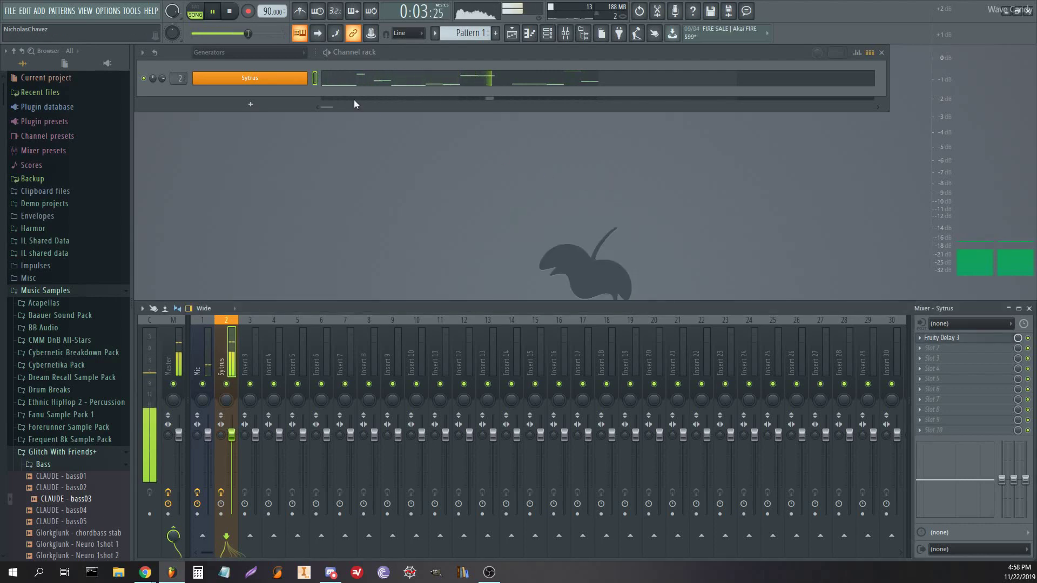
- Set Sytrus's Operator 1 shape to 75% for a square wave, stop playback and close the synth window
left_click(272, 81)
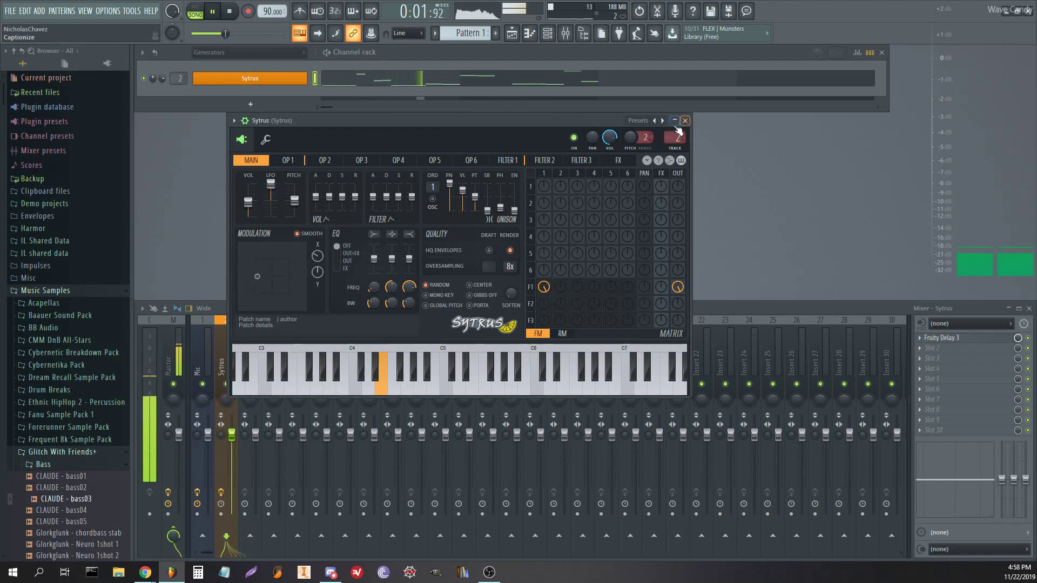
left_click(509, 161)
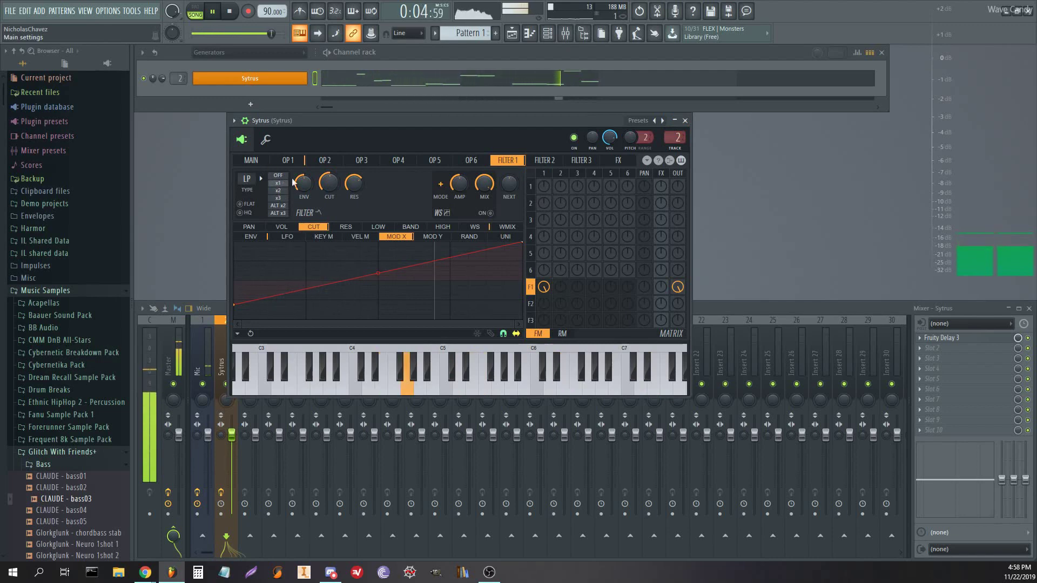
left_click(288, 160)
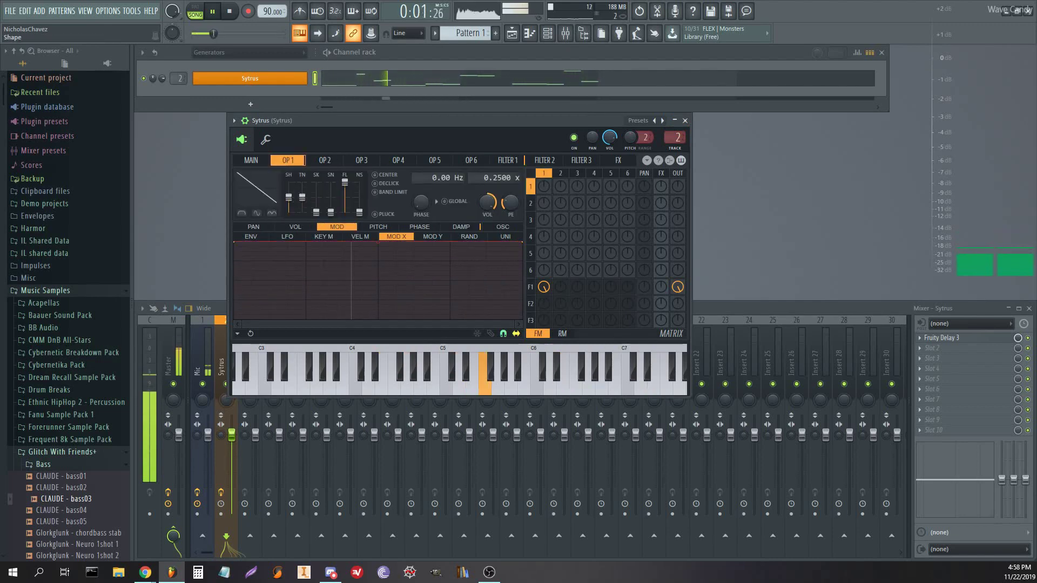
left_click_drag(296, 198, 295, 192)
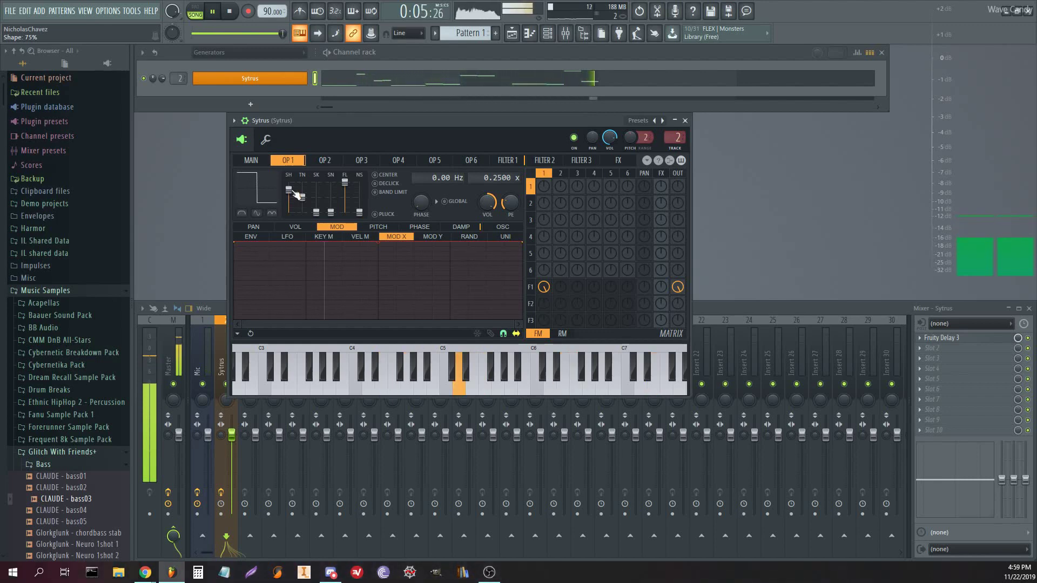
key("space")
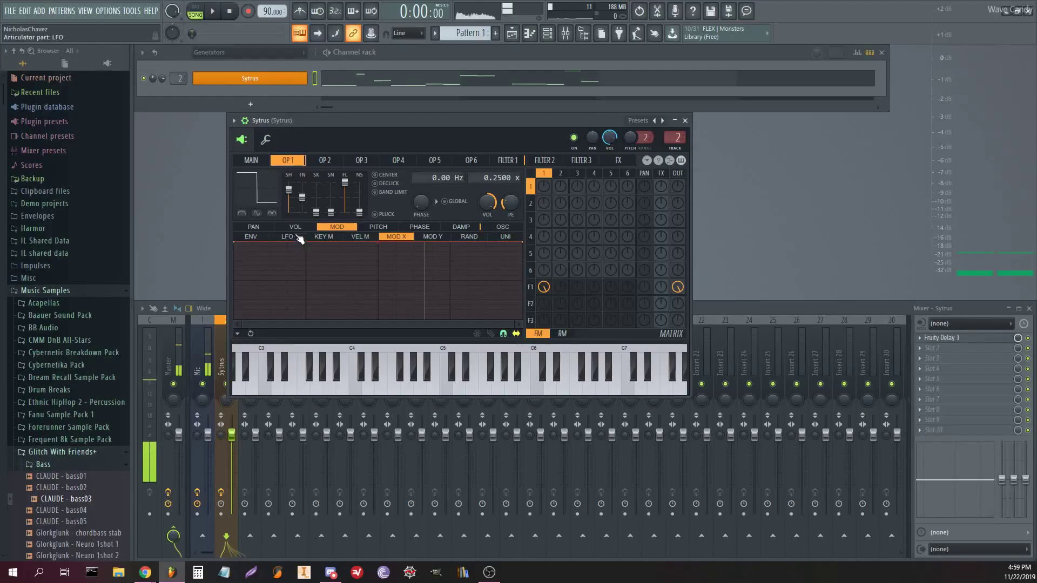
left_click(685, 121)
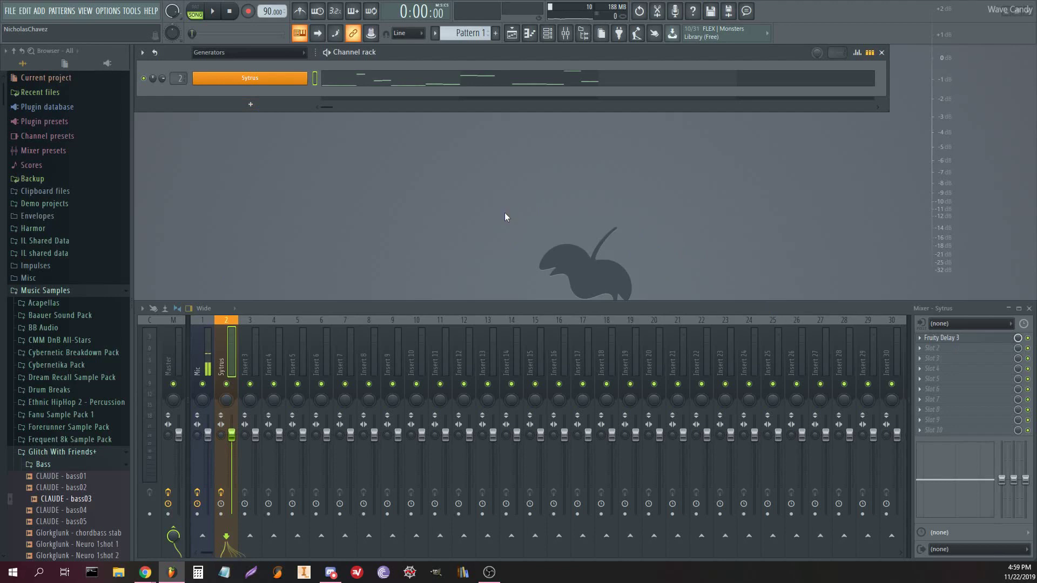
- Reopen Sytrus, set Operator 2's frequency ratio to 0.2500 and lower its shape to a sine wave
left_click(282, 83)
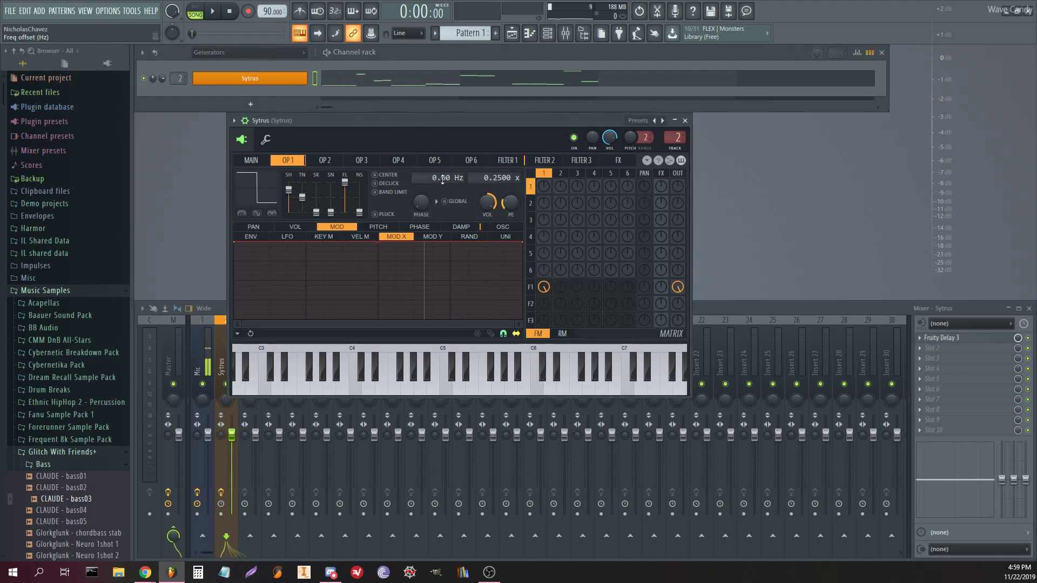
left_click(342, 163)
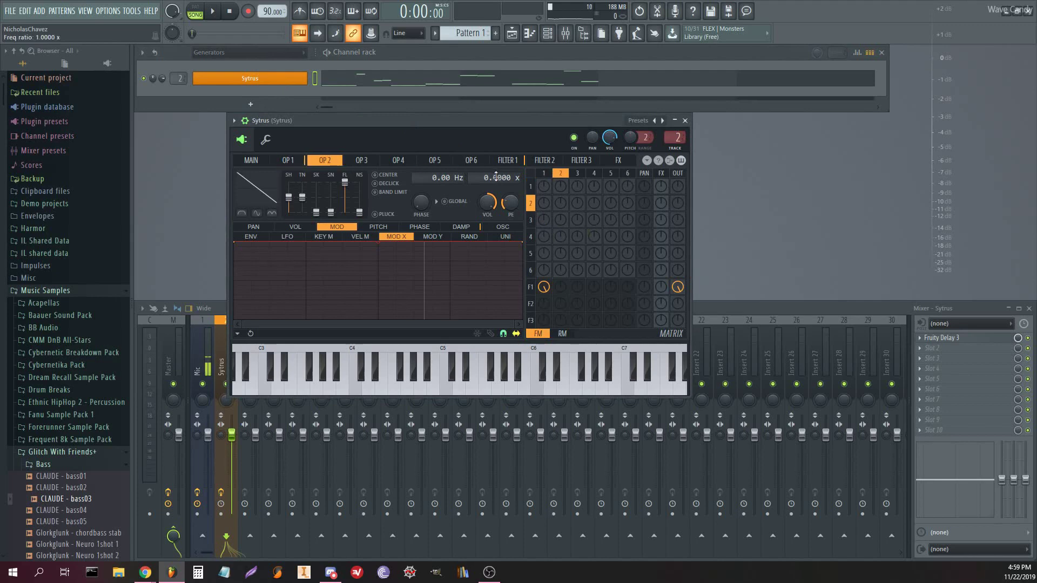
left_click_drag(496, 176, 503, 178)
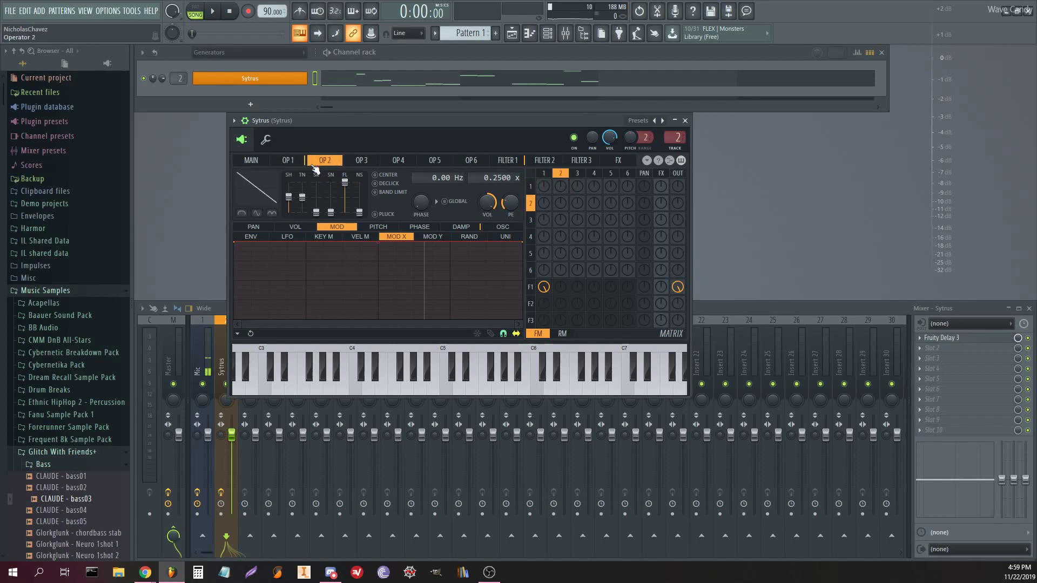
left_click_drag(295, 200, 295, 216)
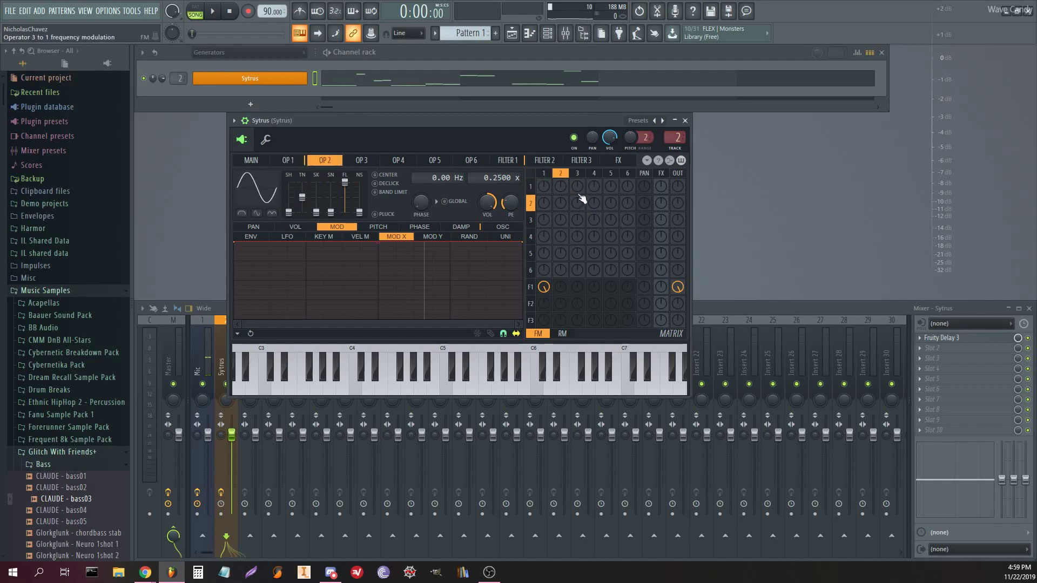
- Frequency-modulate Operator 1 with Operator 2 at about 37% in the matrix and audition the result
left_click_drag(560, 186, 560, 181)
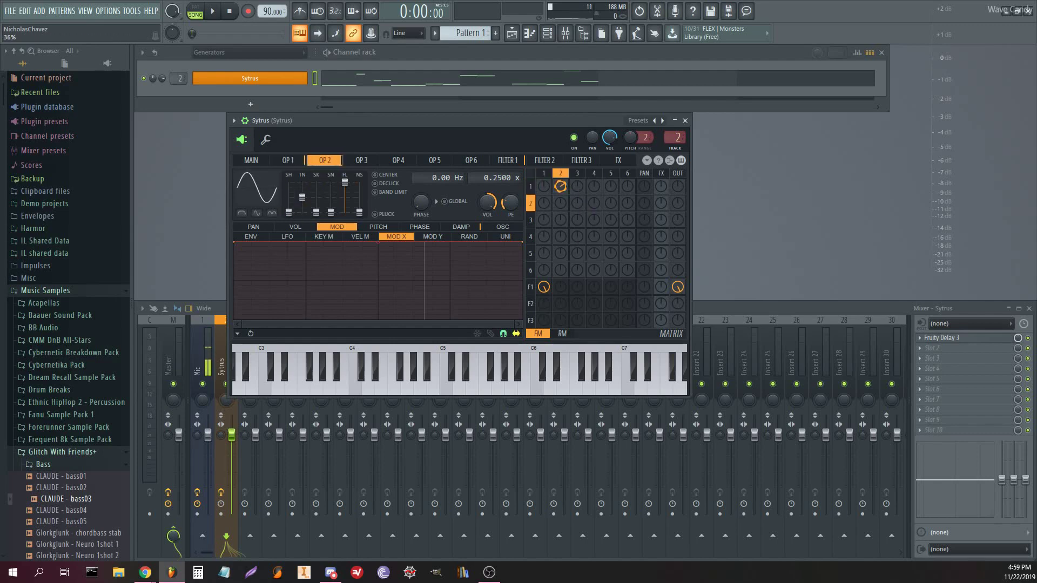
key("space")
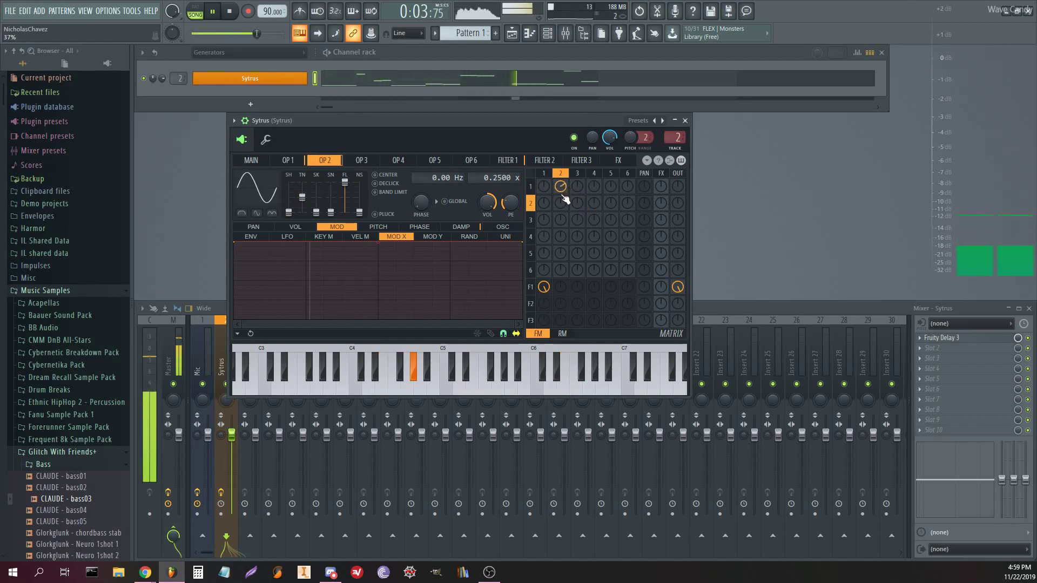
key("space")
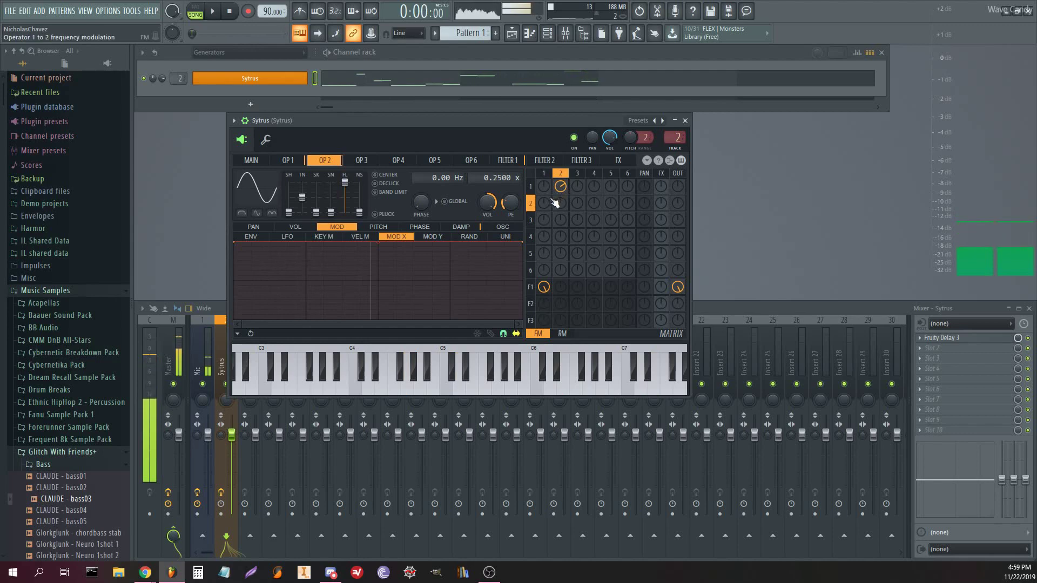
- Route Filter 2 to the output instead of Filter 1, and set Filter 1's send to the next filter to 100%
left_click(679, 305)
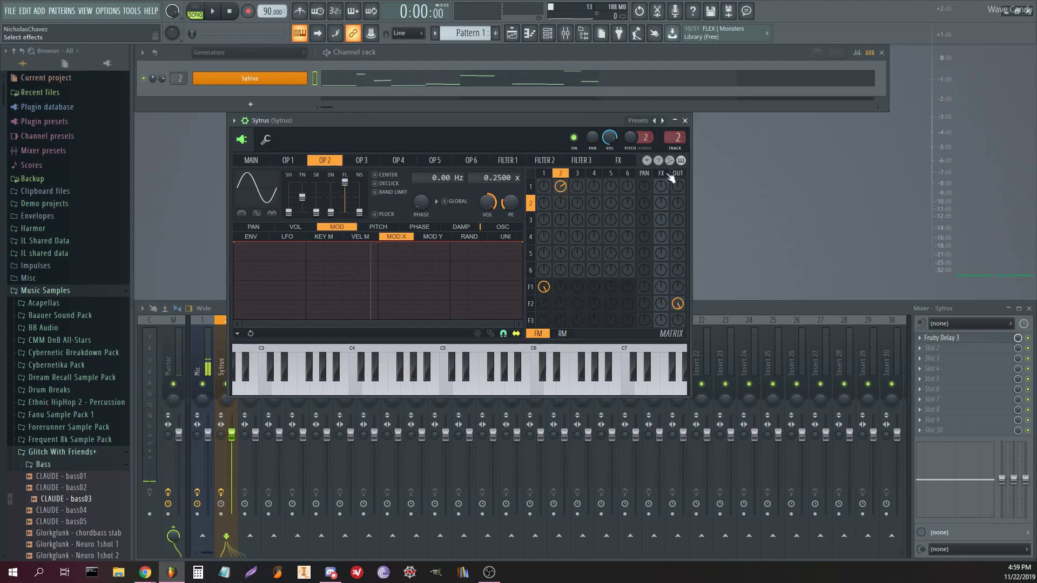
left_click(508, 162)
left_click_drag(513, 191, 513, 140)
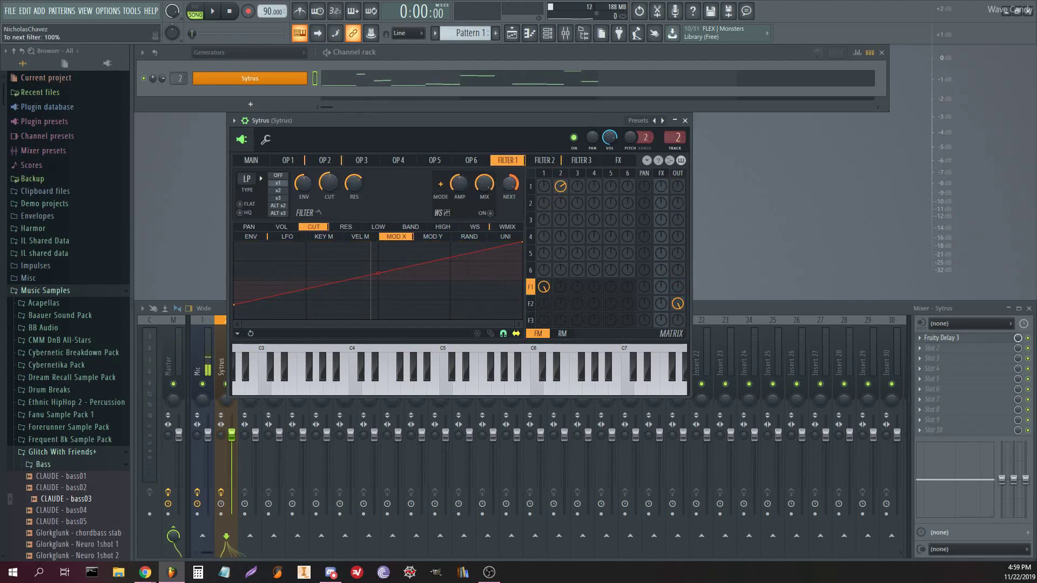
- Set Filter 2's type to the PHS phaser and raise its resonance
left_click(545, 161)
left_click(247, 179)
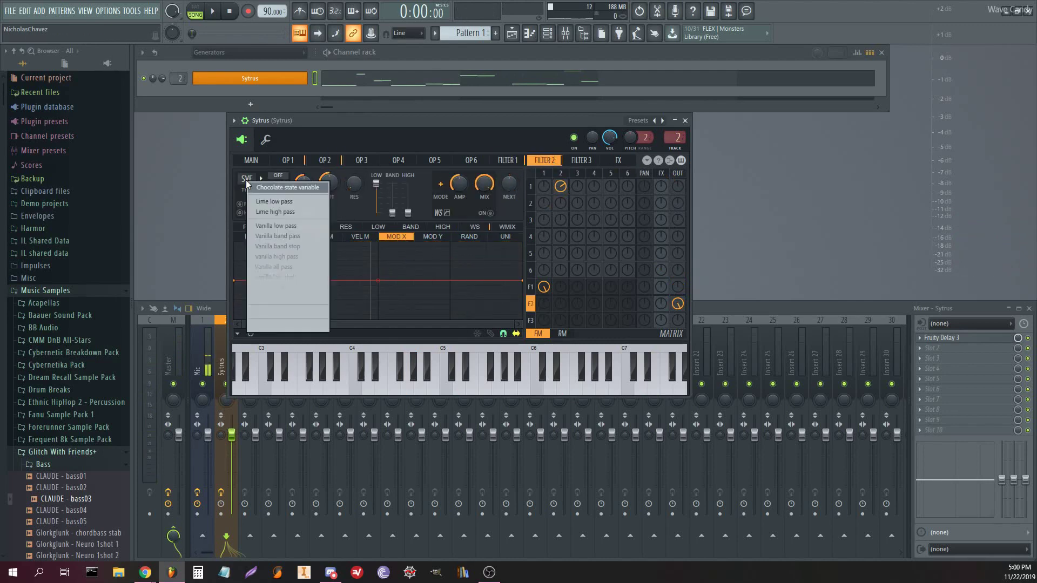
left_click(283, 327)
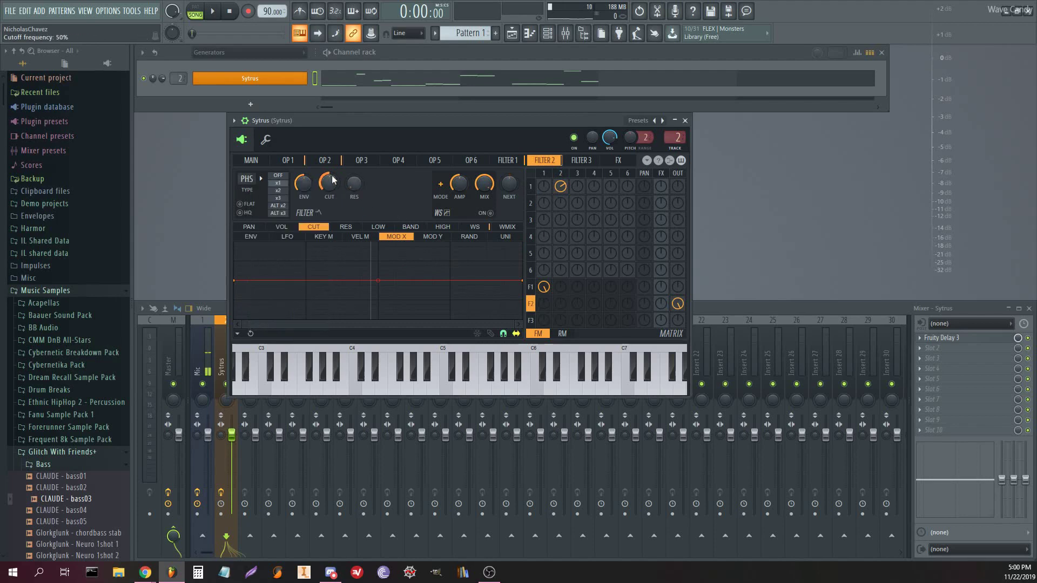
left_click_drag(355, 186, 356, 156)
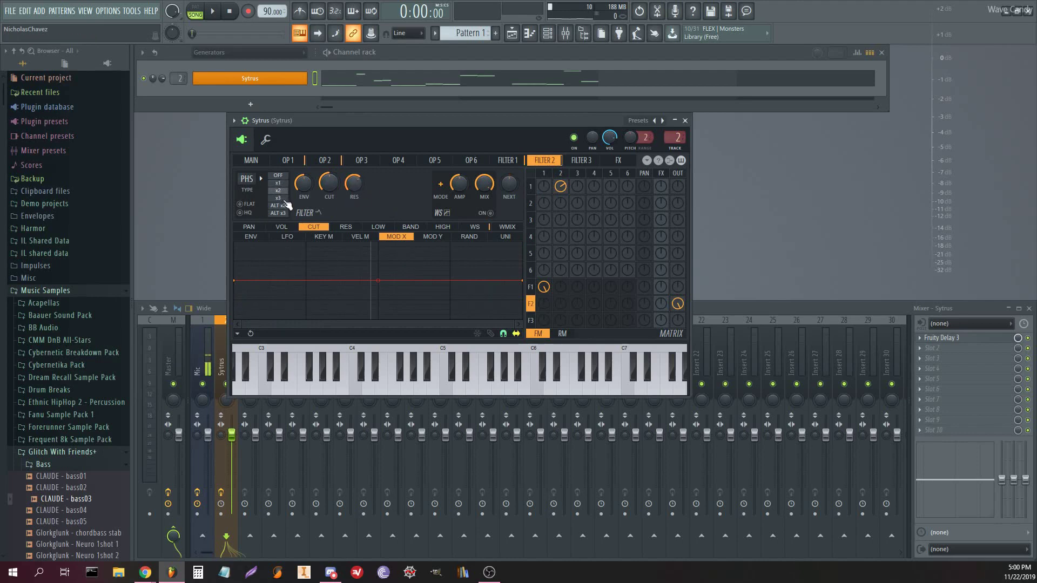
- Create an automation clip for Filter 2's cutoff frequency and add alternating high and low points across the first bar
right_click(331, 189)
left_click(371, 258)
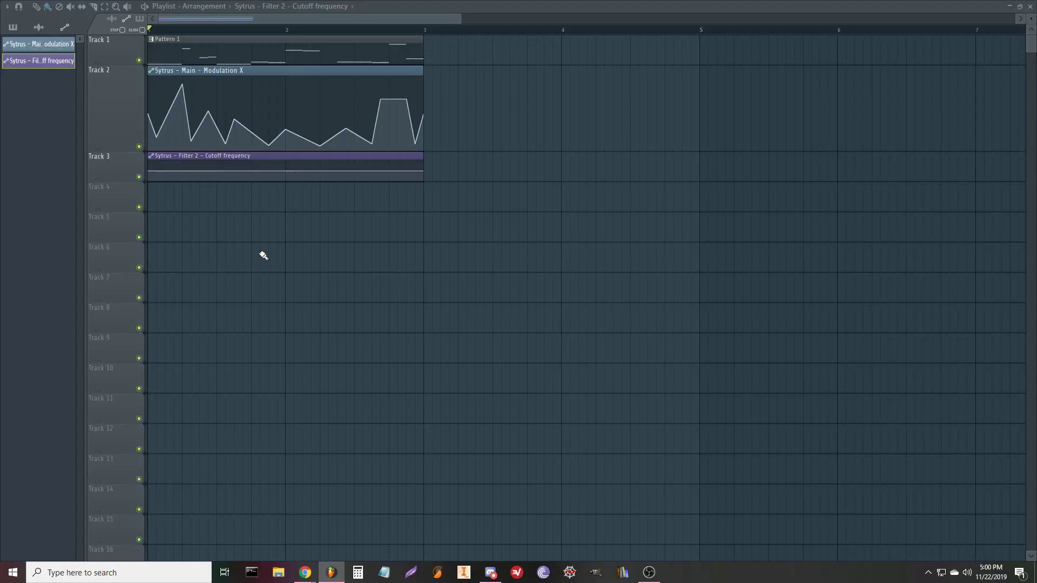
right_click(156, 166)
right_click(173, 179)
right_click(190, 167)
right_click(200, 177)
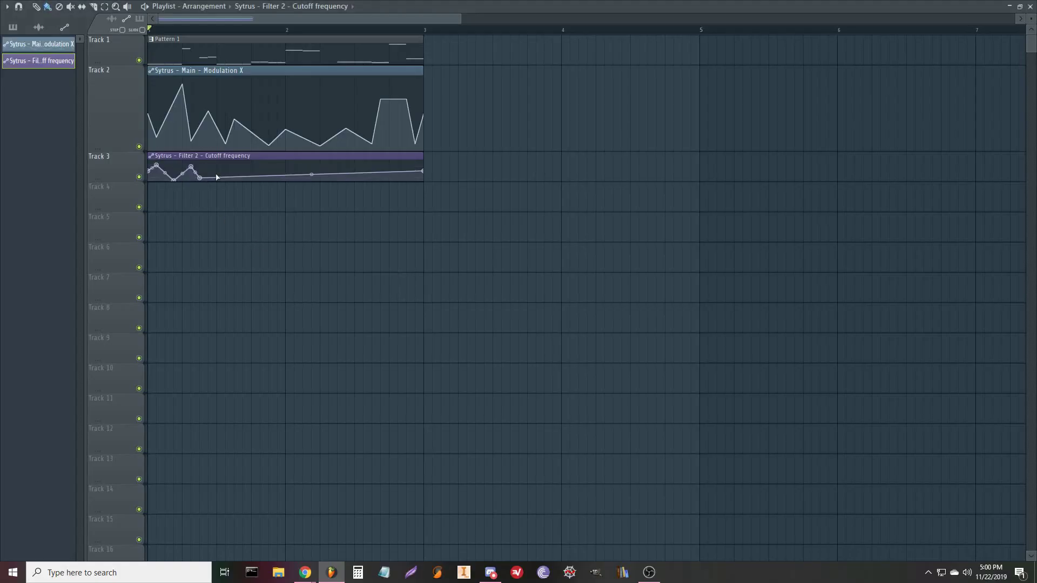
scroll(185, 32, "up", 3)
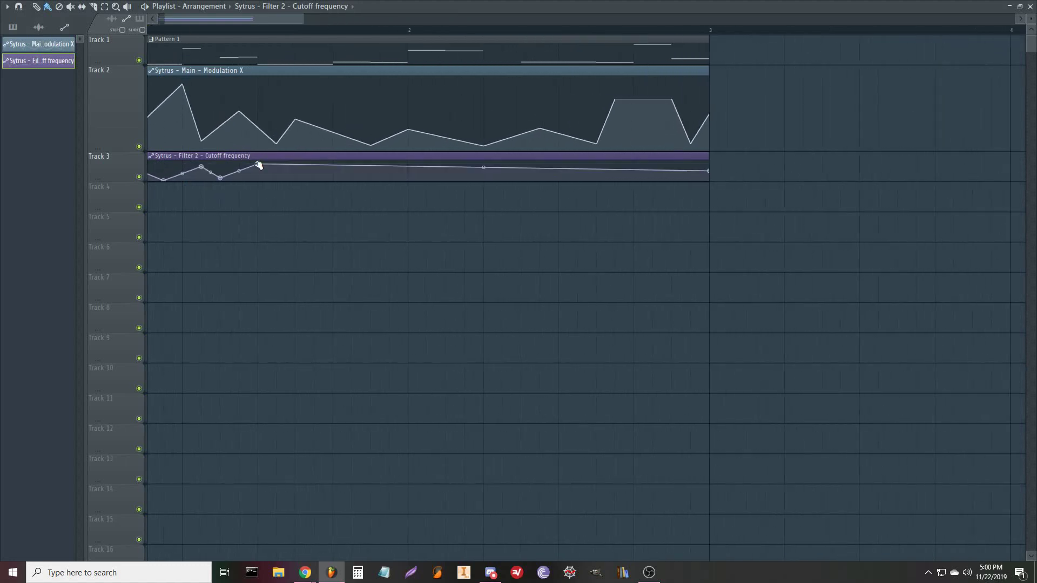
right_click(295, 179)
right_click(314, 164)
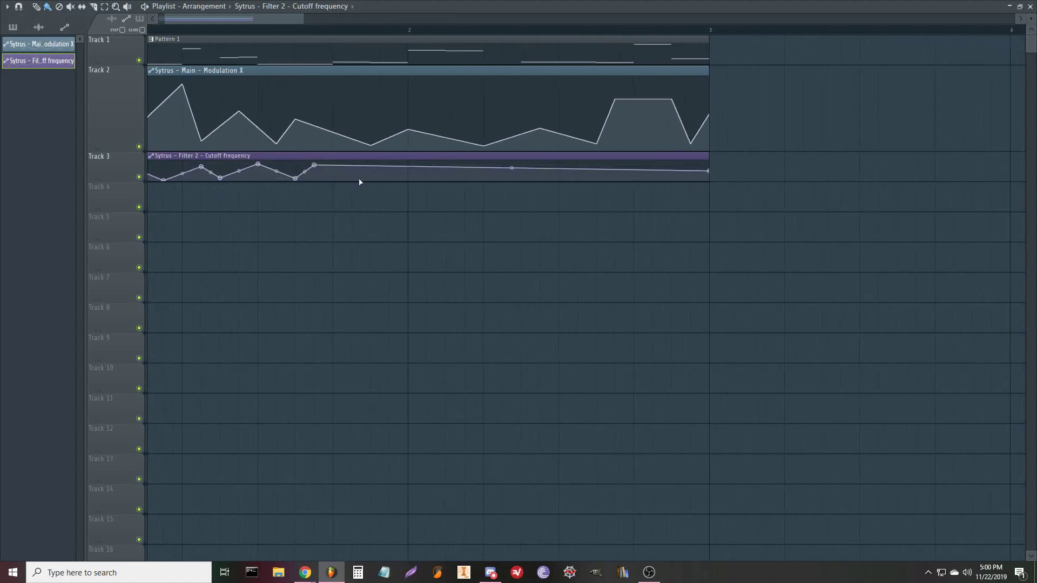
right_click(407, 180)
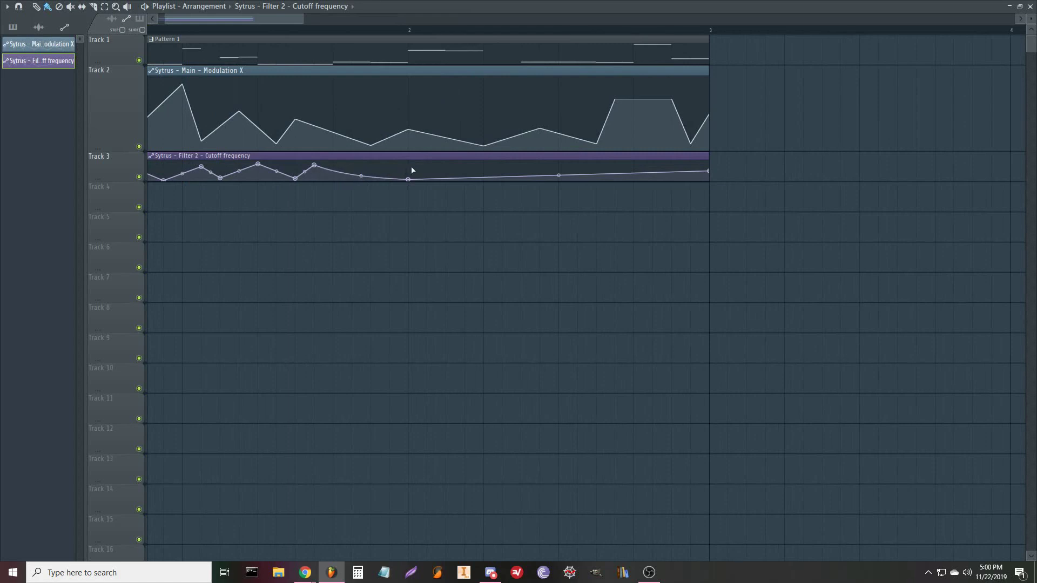
- Enlarge Track 3, add more peaks and dips to the cutoff automation in bar 2 and start playback
right_click(427, 167)
left_click_drag(123, 180, 125, 220)
right_click(445, 204)
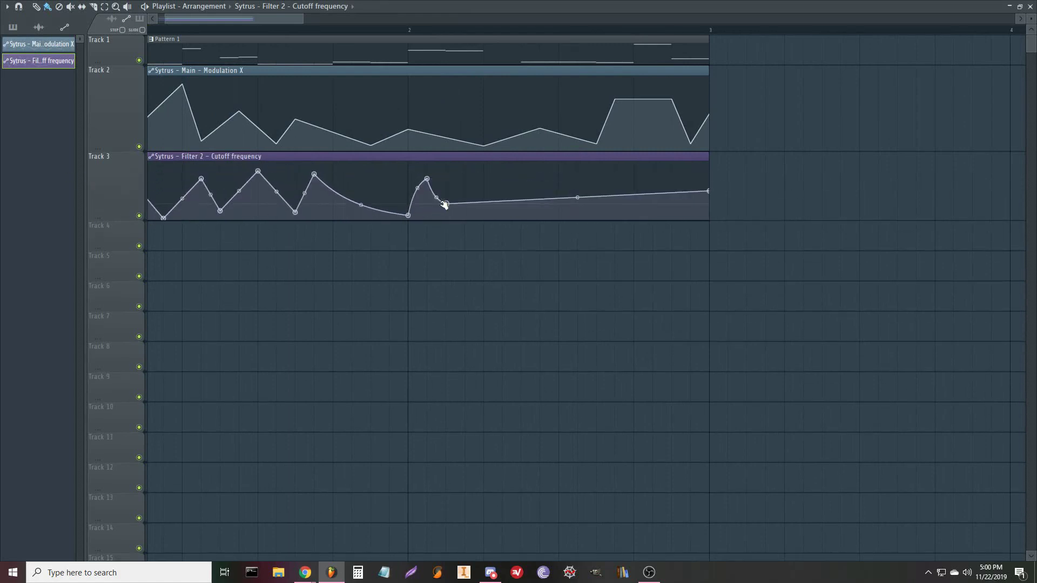
right_click(484, 186)
right_click(483, 212)
right_click(578, 167)
key("space")
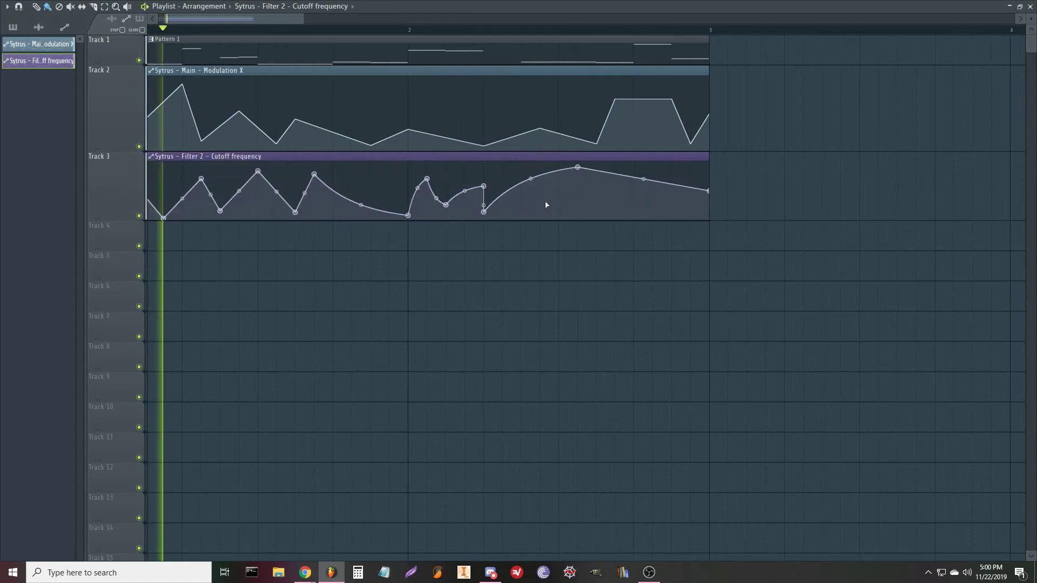
- Fill the rest of bar 2 in the cutoff automation with additional dips and peaks while the arrangement plays
right_click(558, 207)
right_click(521, 194)
right_click(616, 207)
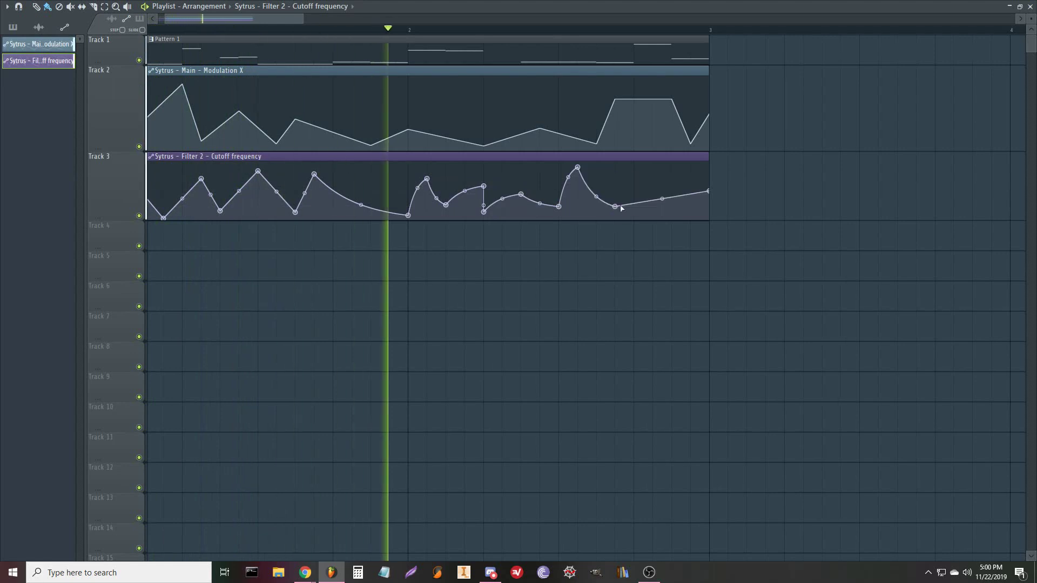
right_click(691, 208)
right_click(653, 180)
scroll(639, 296, "left", 1)
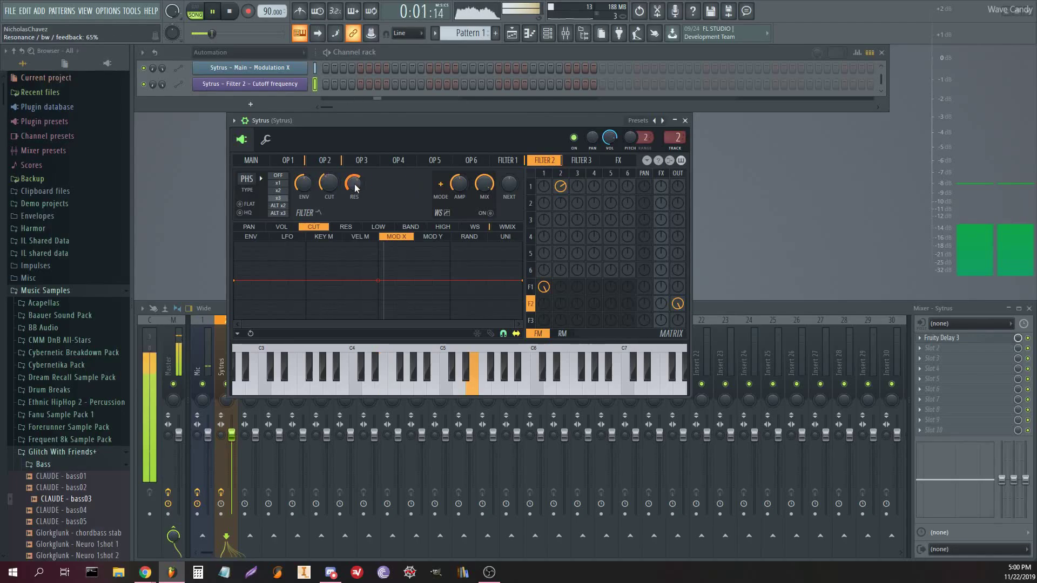
- Fine-tune Filter 2's resonance and cutoff envelope amount during playback, stop the arrangement and close the Sytrus window
scroll(356, 188, "down", 6)
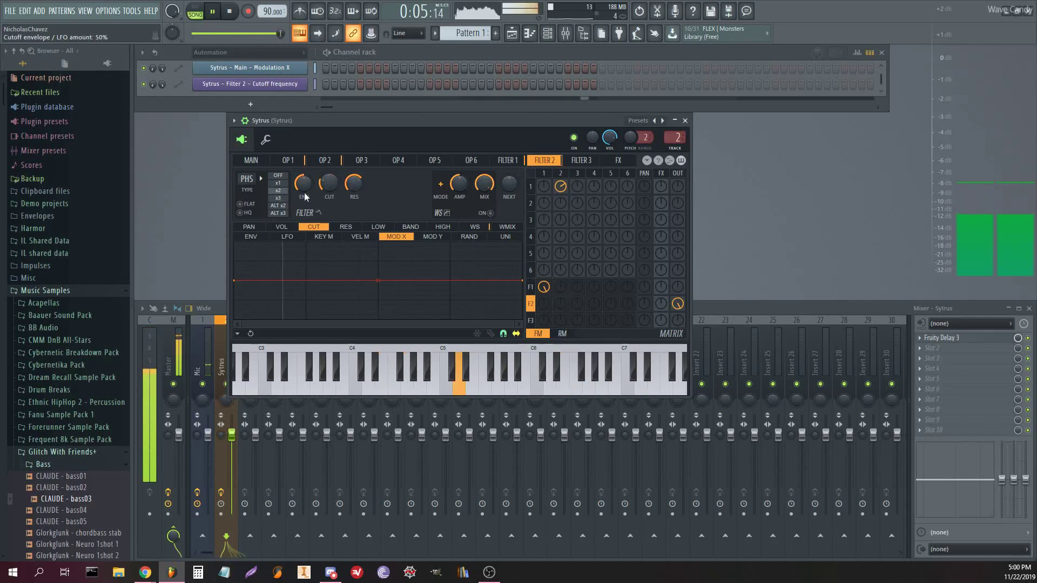
scroll(354, 185, "up", 2)
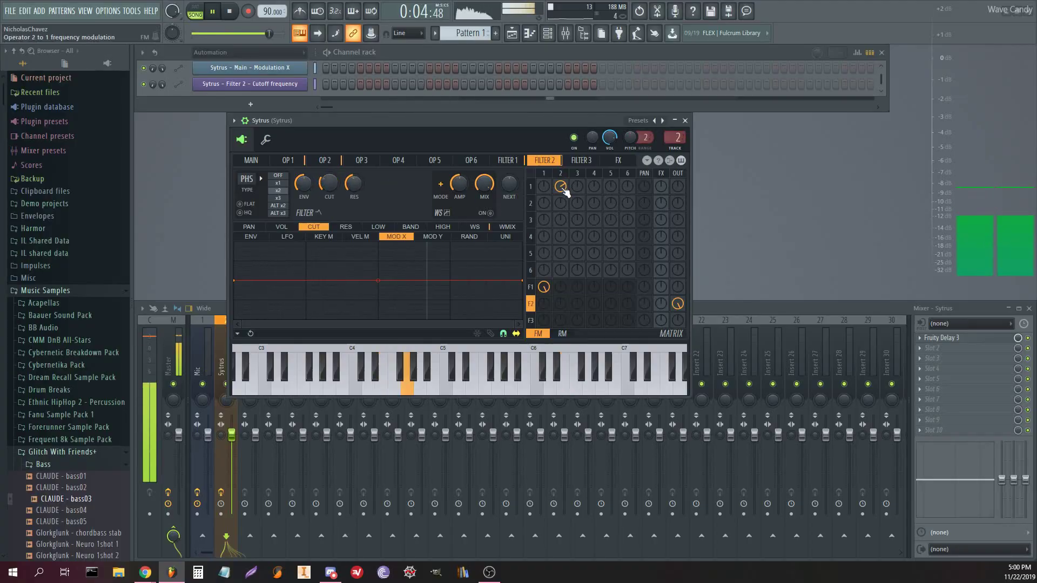
key("space")
key("Escape")
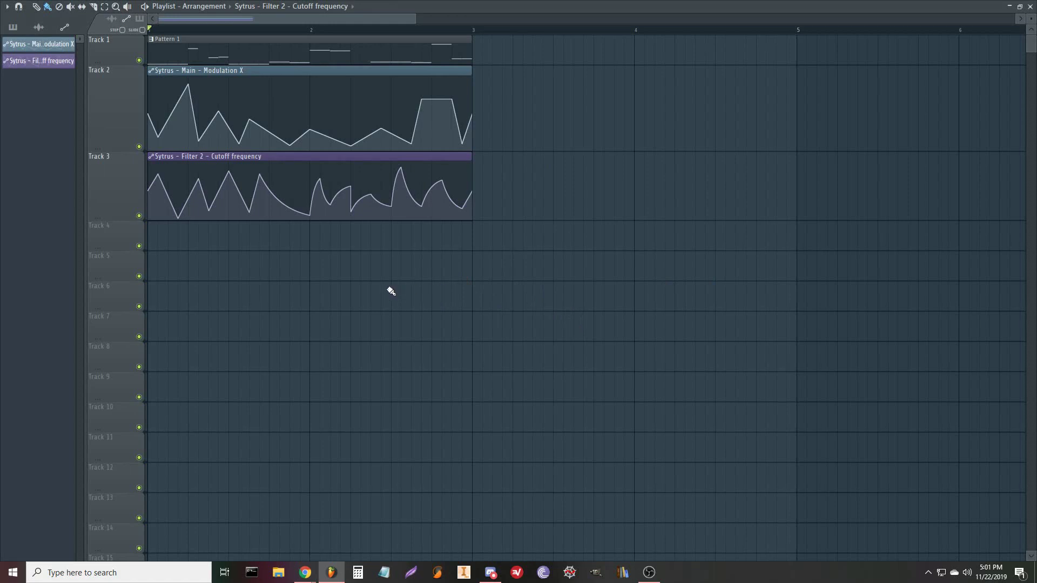
- Play the arrangement to audition the processed bass, close the Fruity Limiter window and stop playback
key("space")
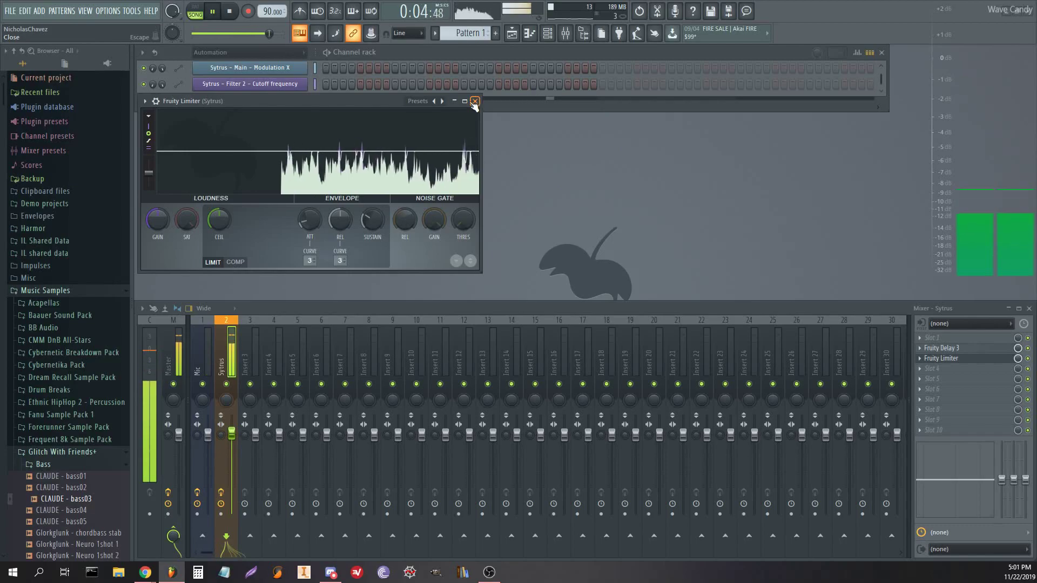
left_click(475, 102)
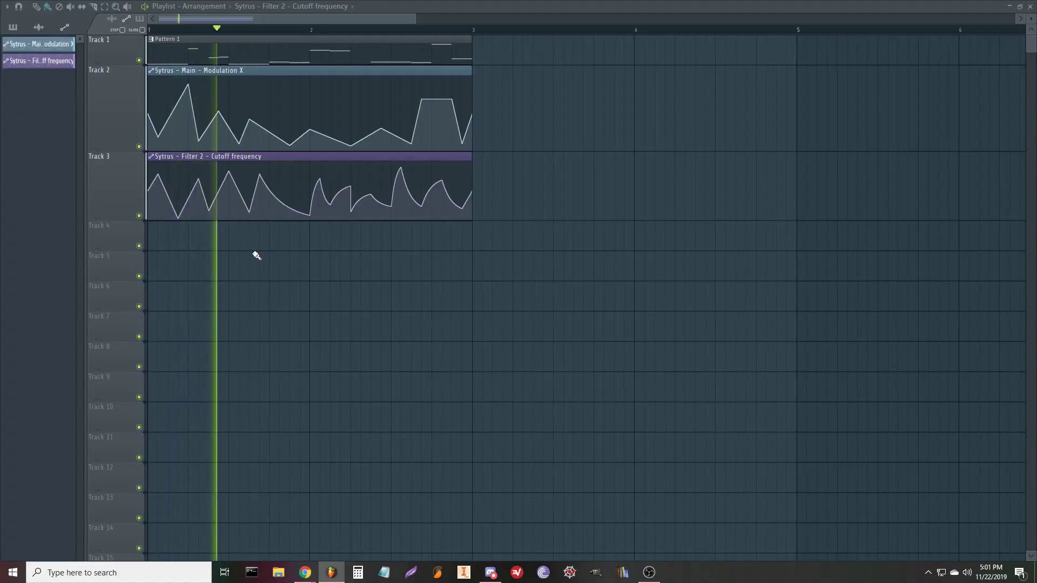
key("space")
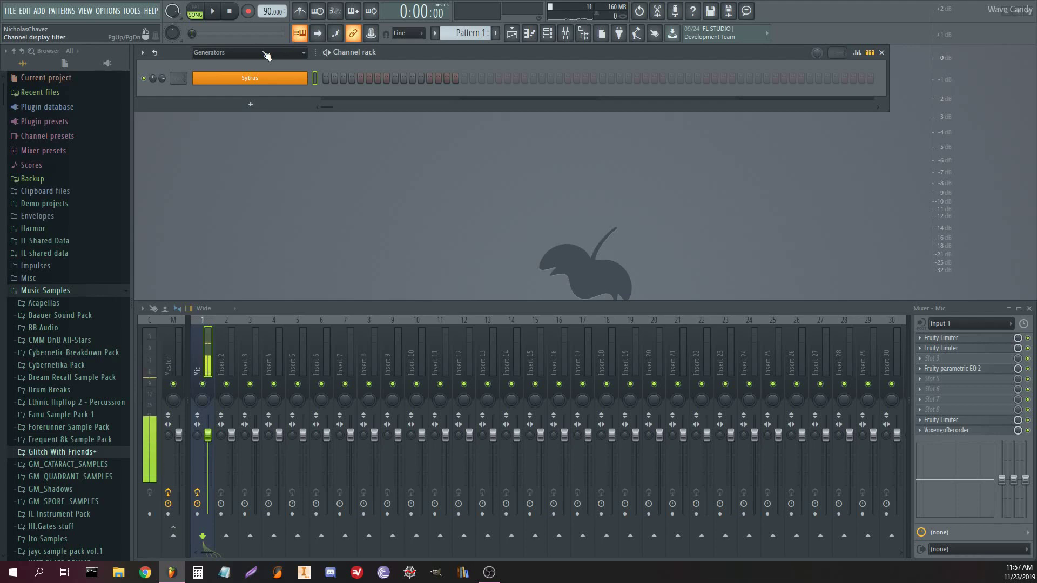
- Keep the channel rack filtered to Generators and add a Patcher channel
left_click(263, 52)
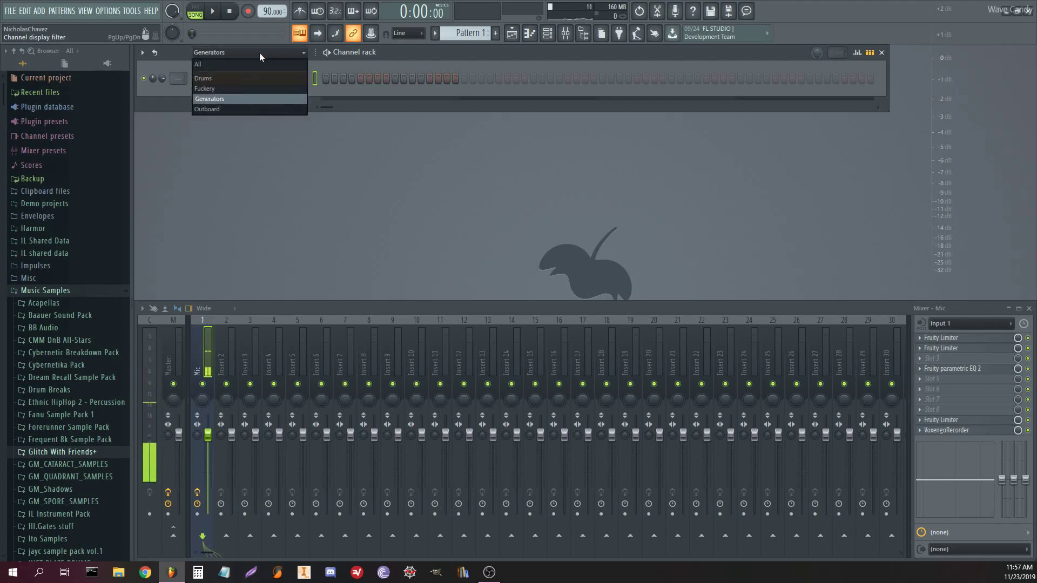
left_click(231, 99)
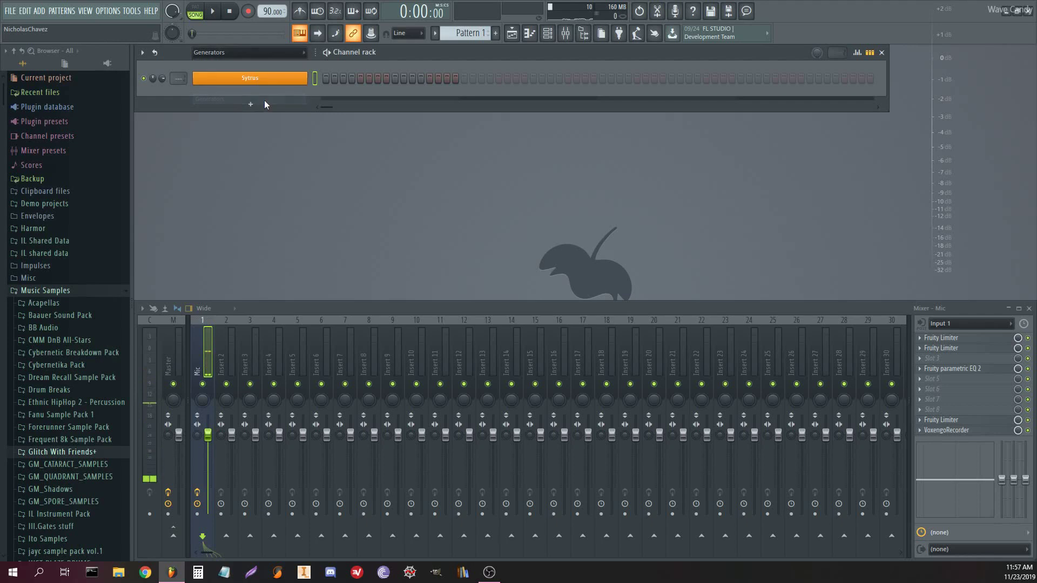
left_click(252, 106)
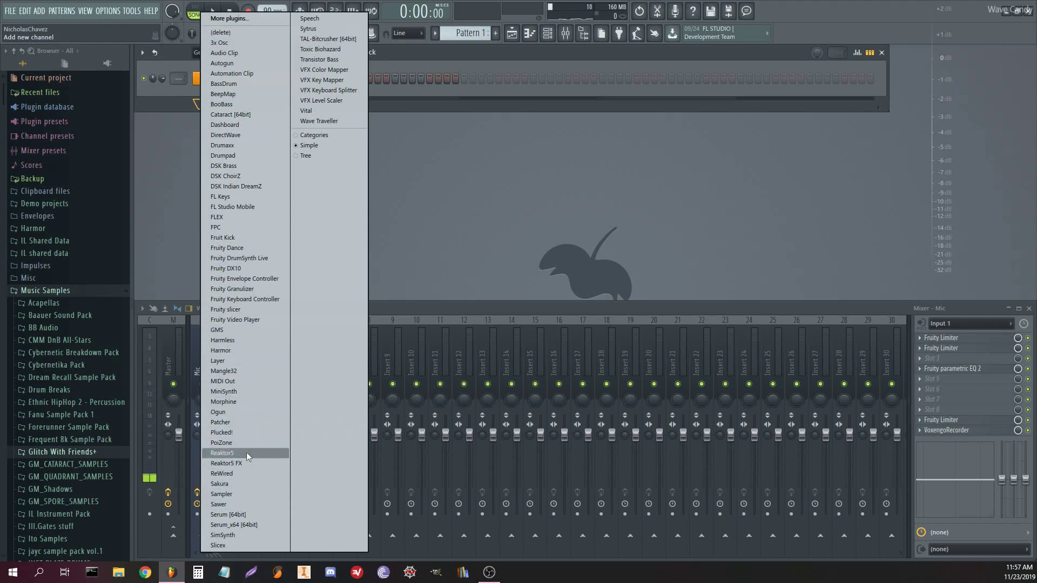
left_click(239, 420)
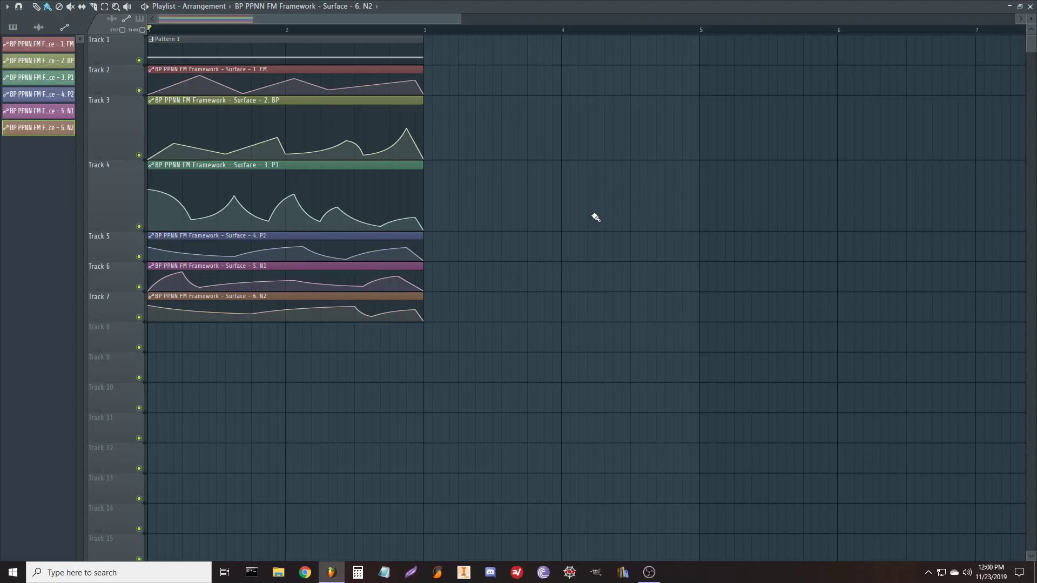
- Audition the patcher arrangement and examine the harmonics of operators 1 and 2 in its Sytrus
key("space")
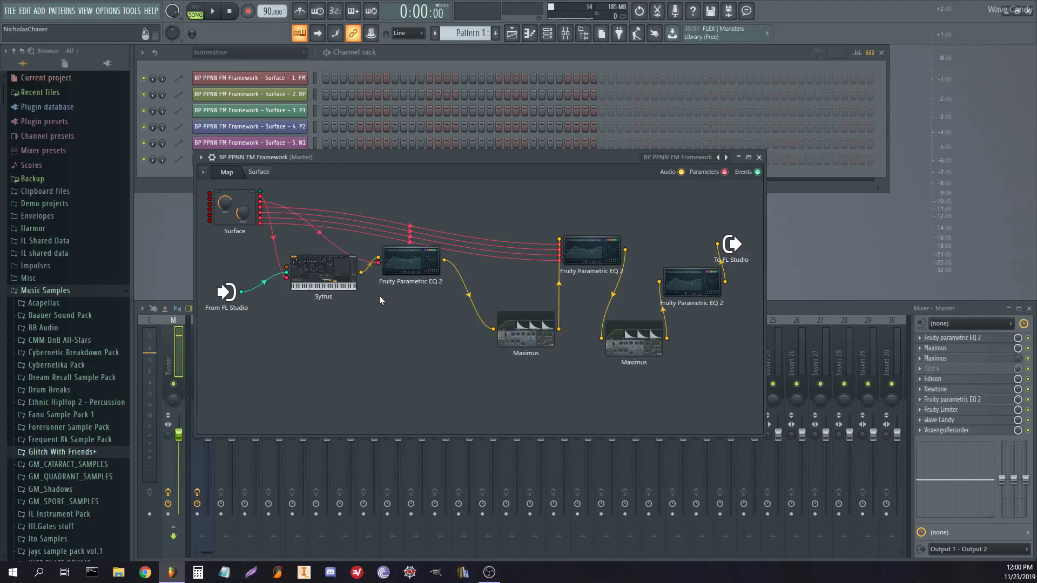
double_click(322, 285)
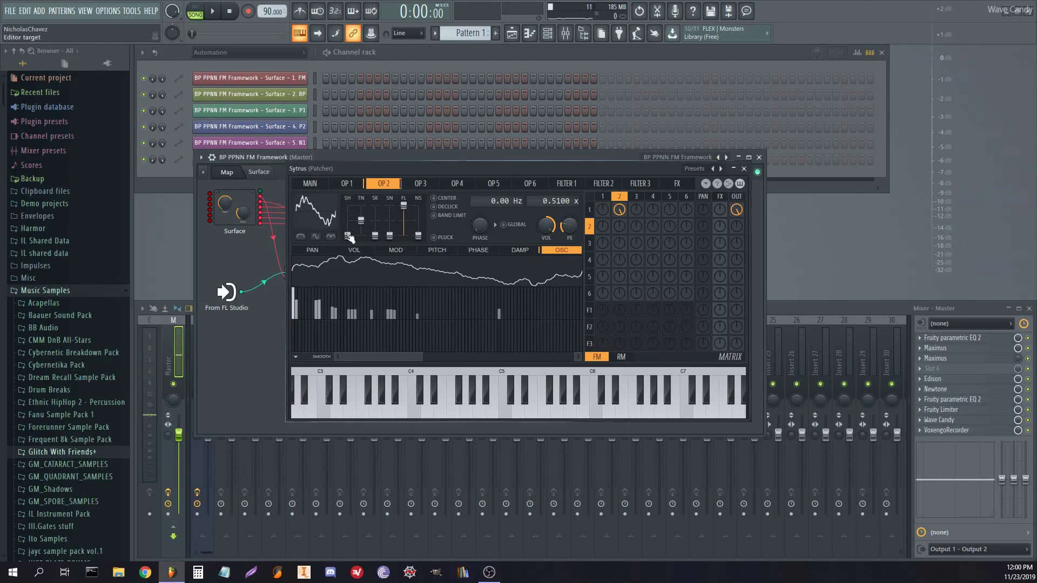
left_click(352, 189)
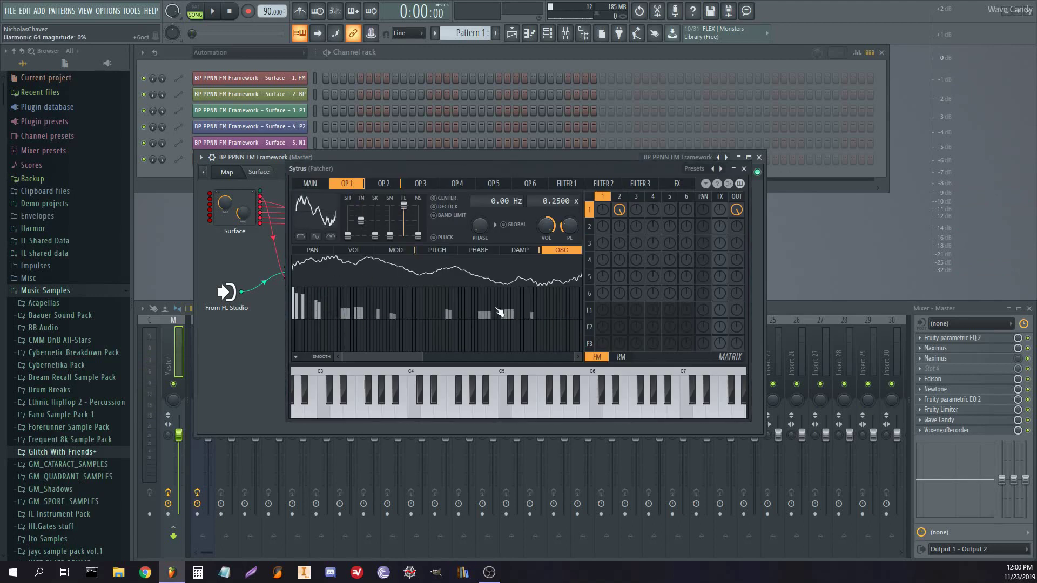
left_click(384, 184)
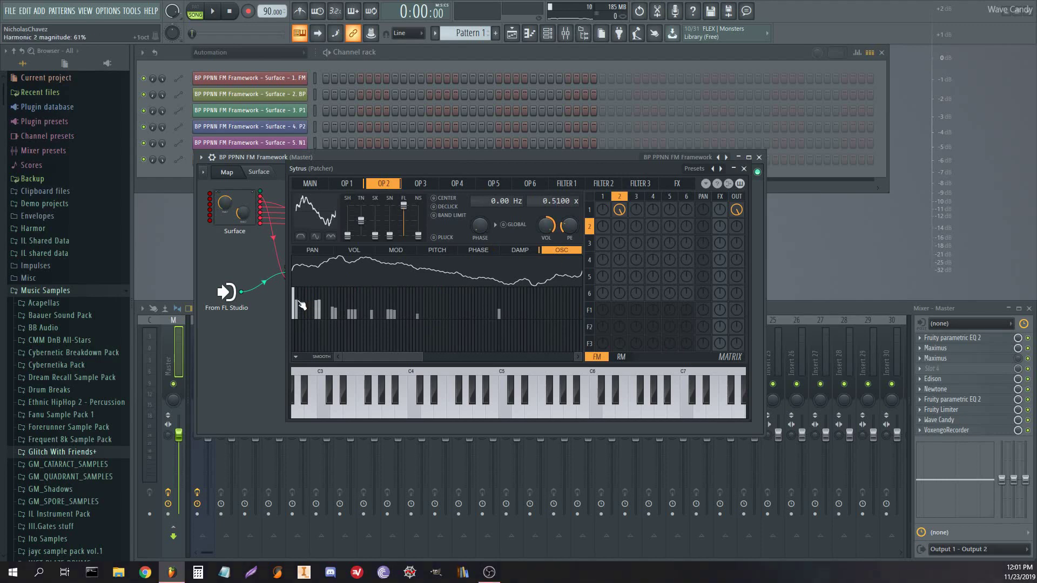
left_click(417, 315)
left_click(744, 169)
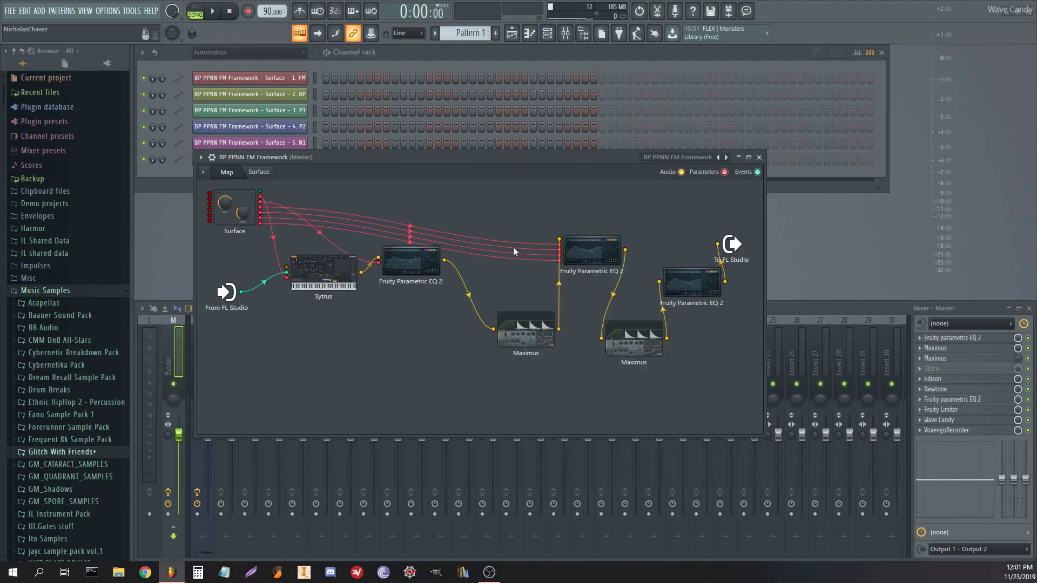
- Examine the settings of the patcher's first Fruity Parametric EQ 2 and first Maximus, including its low band
left_click(418, 269)
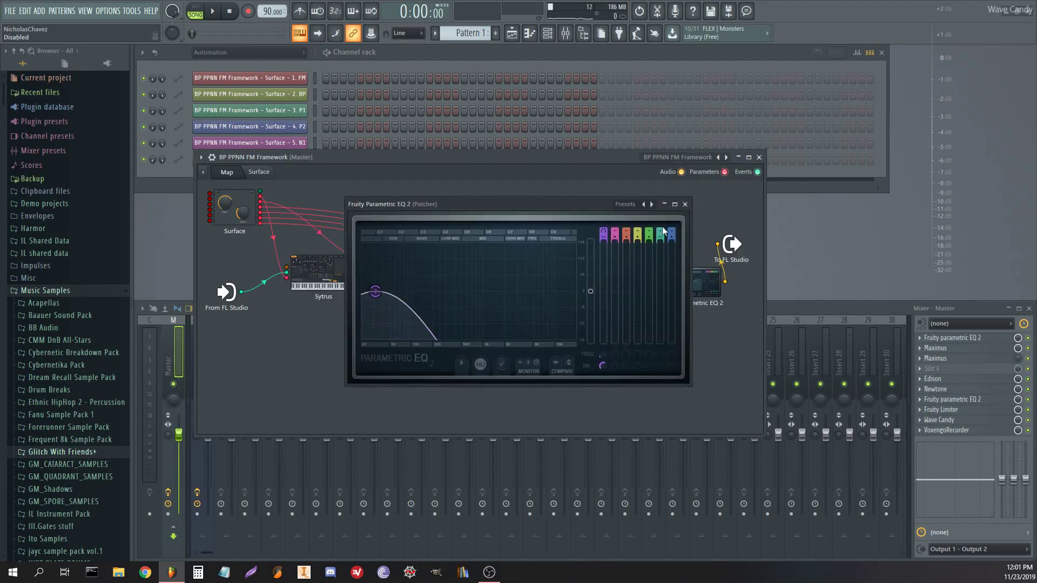
left_click(685, 204)
left_click(524, 333)
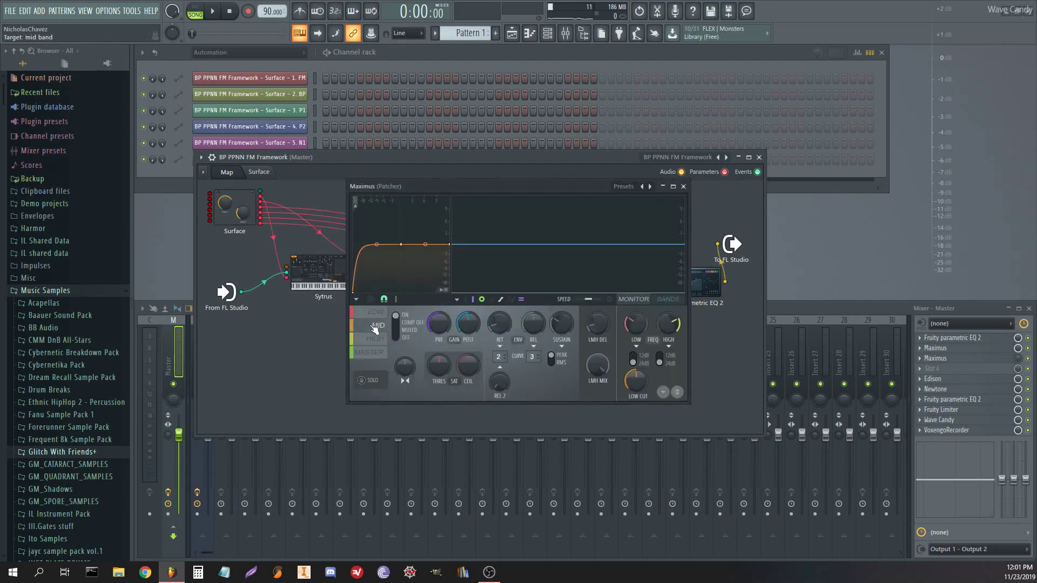
left_click(374, 311)
left_click(684, 186)
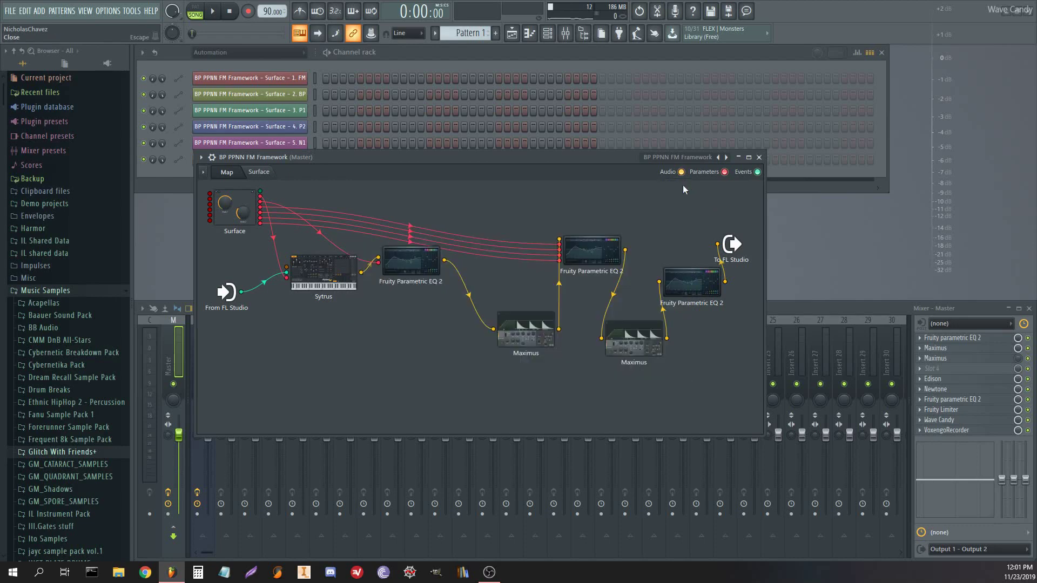
- Examine the patcher's peak-and-notch EQ, second Maximus and final EQ, and close the patcher window
left_click(578, 264)
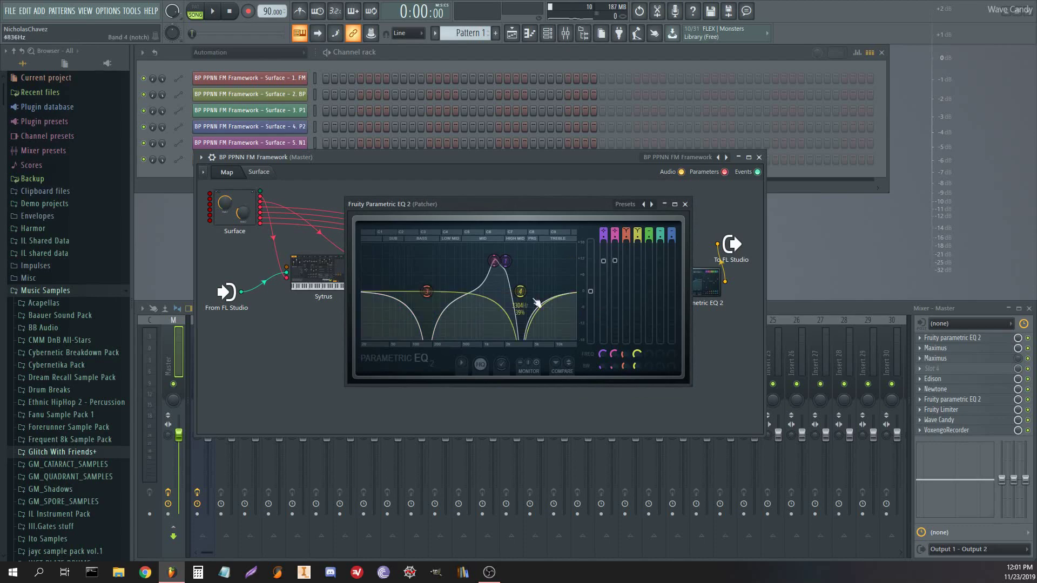
left_click(685, 204)
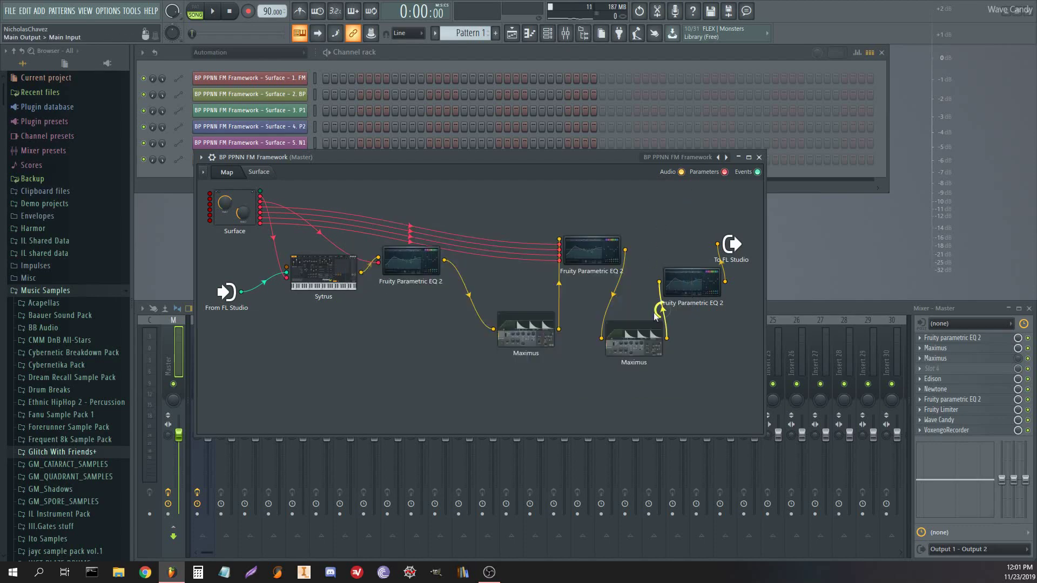
left_click(633, 341)
left_click(377, 339)
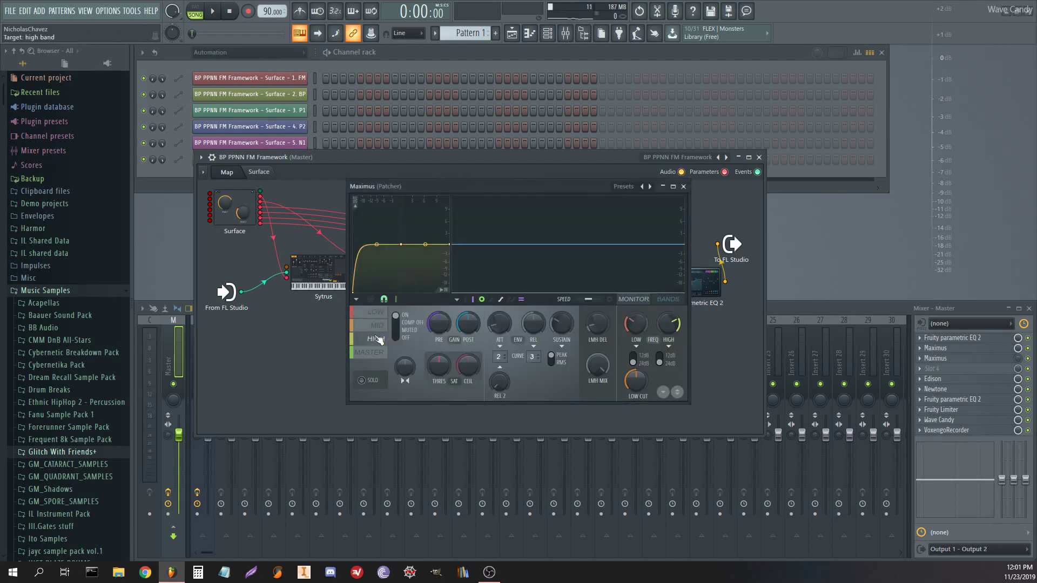
left_click(683, 186)
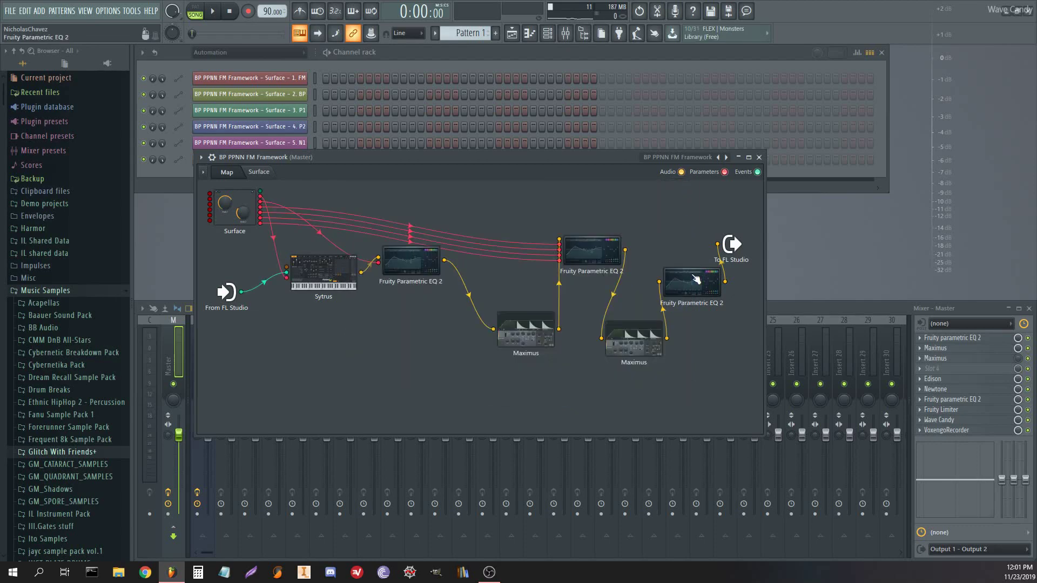
left_click(697, 279)
left_click(688, 204)
left_click_drag(544, 156, 583, 152)
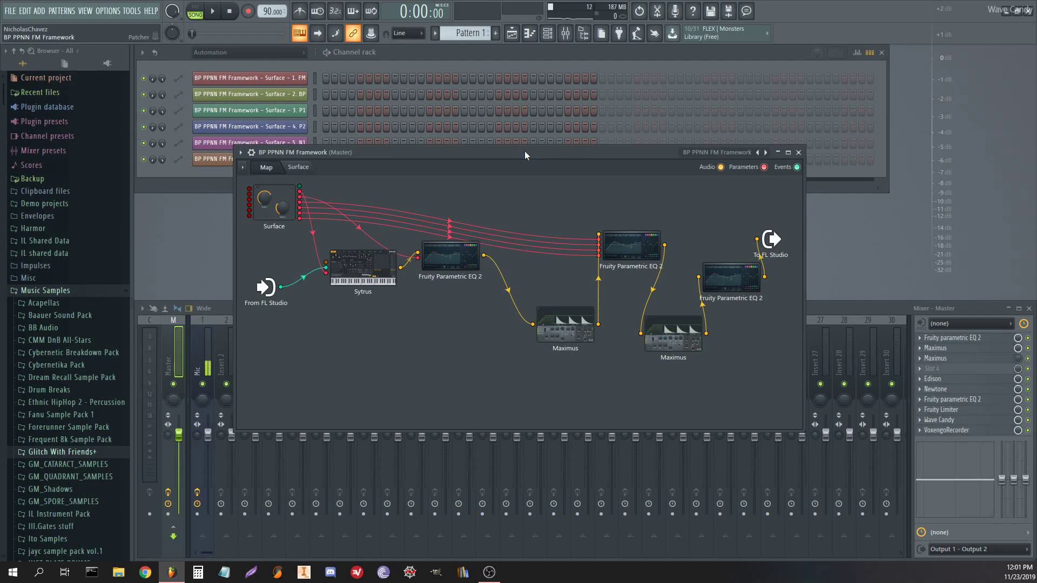
left_click_drag(524, 151, 530, 144)
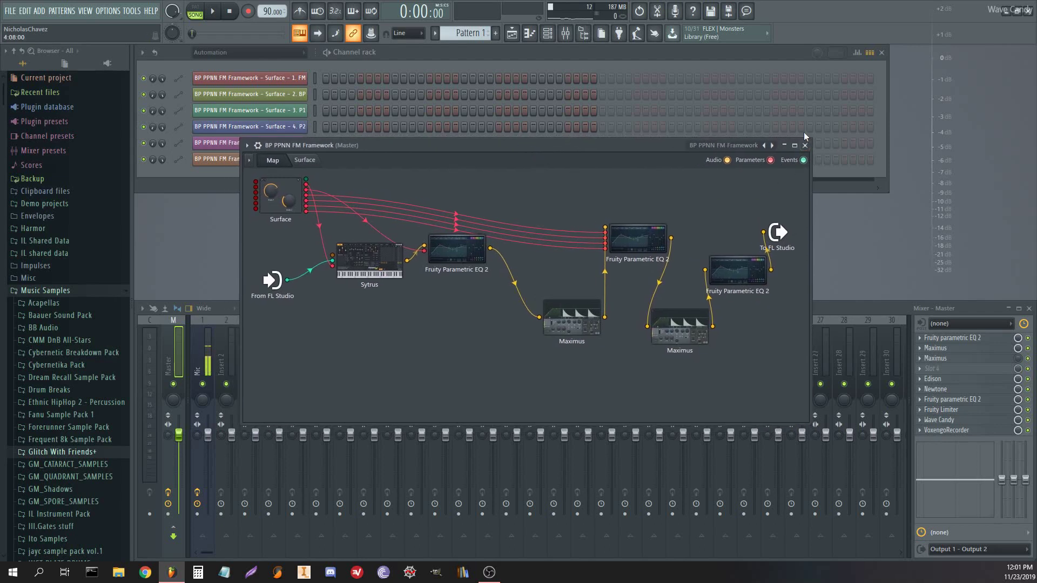
left_click(805, 146)
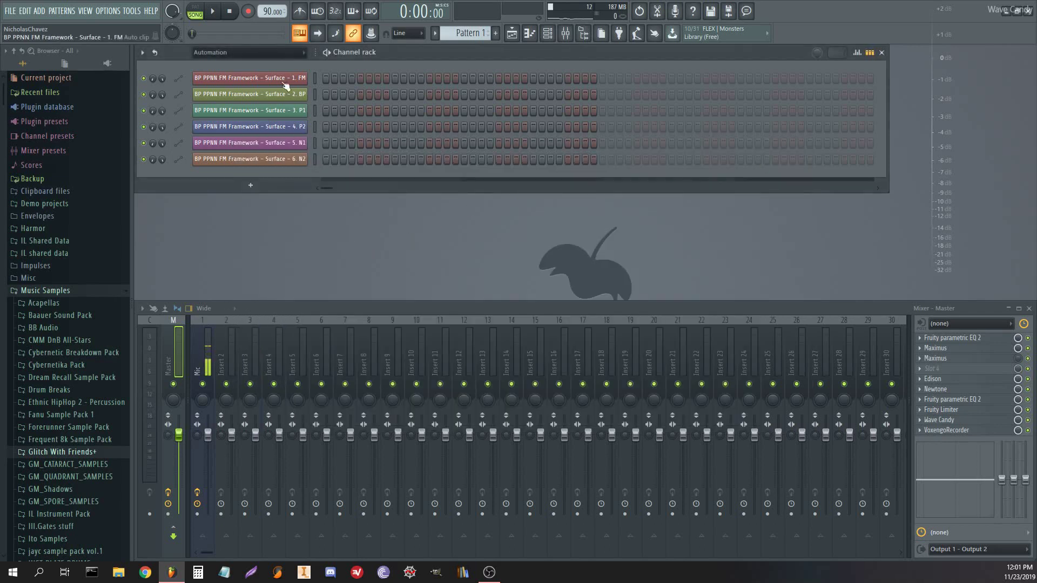
- Show the Generators group in the channel rack and route the BP PPNN FM Framework channel to mixer track 3
left_click(241, 51)
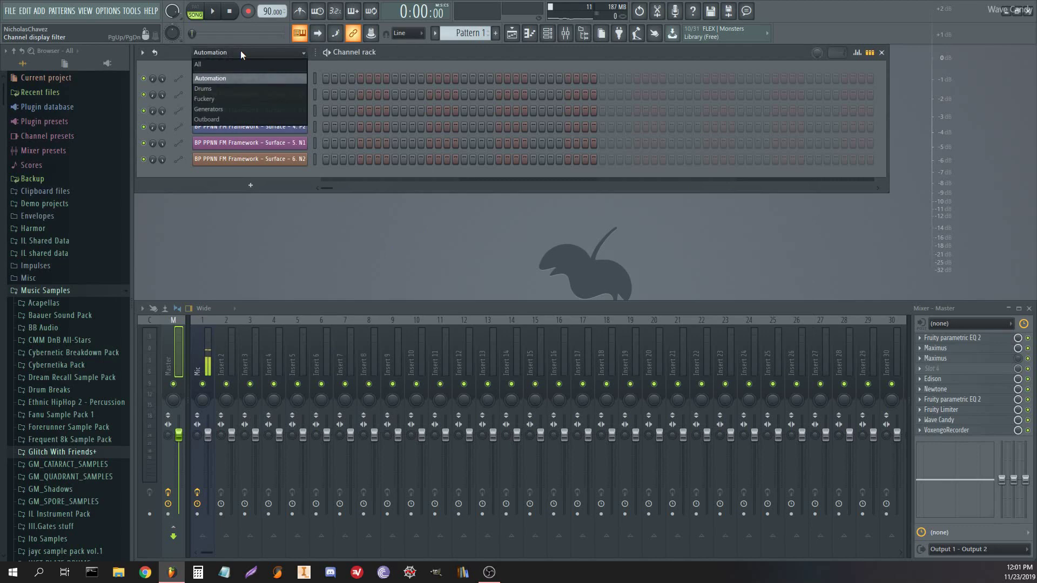
left_click(223, 106)
left_click(313, 95)
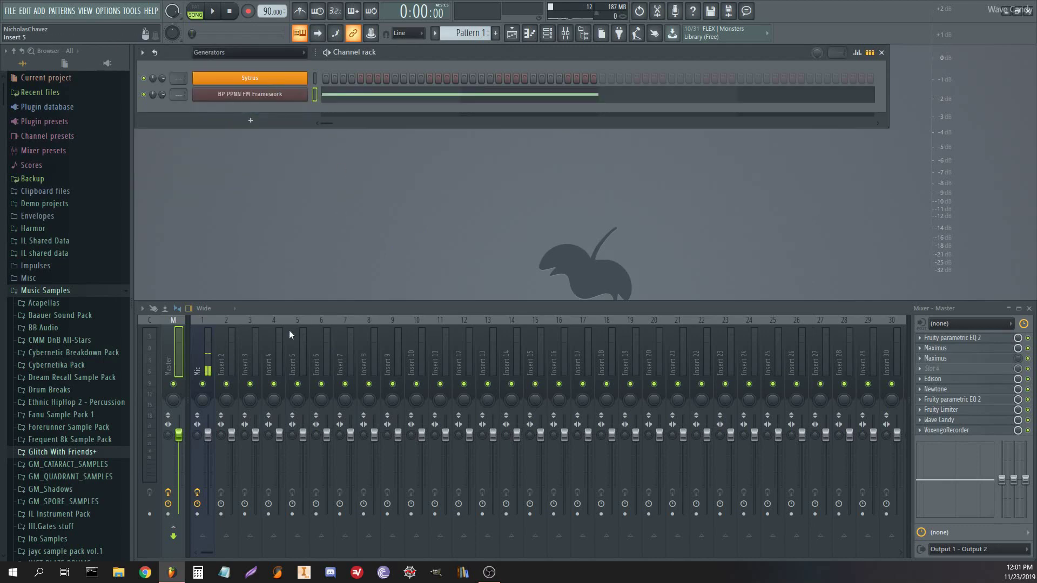
left_click(251, 347)
key("ctrl+l")
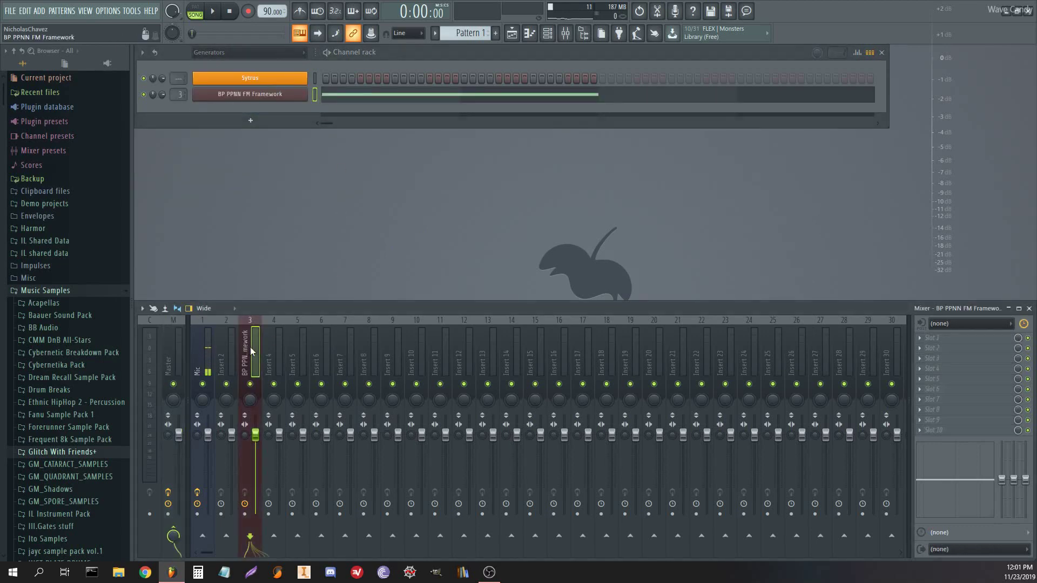
- Load ValhallaFreqEcho in the first effect slot of mixer track 3, then enlarge and reposition its window
left_click(956, 337)
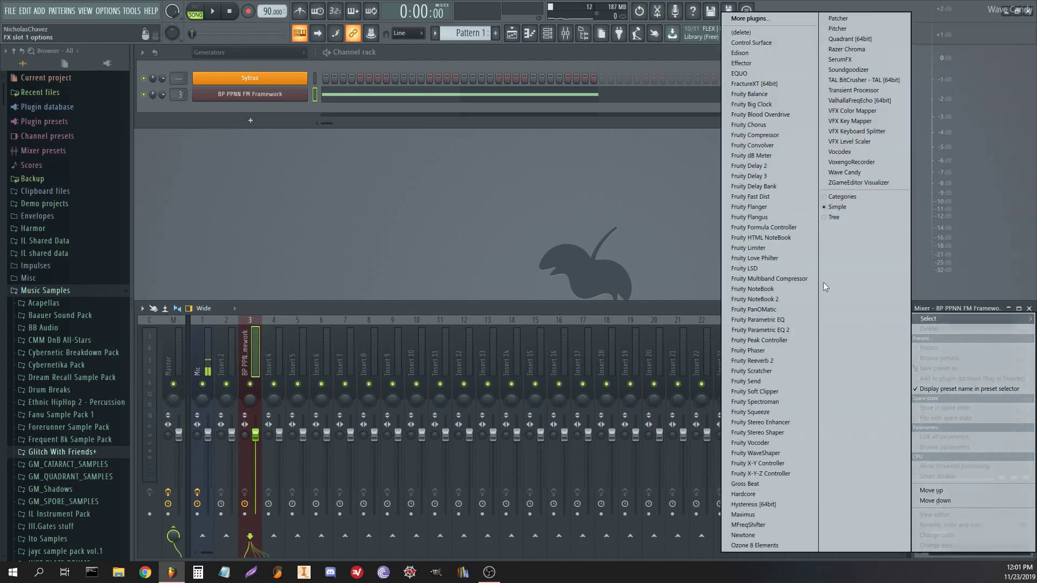
left_click(869, 100)
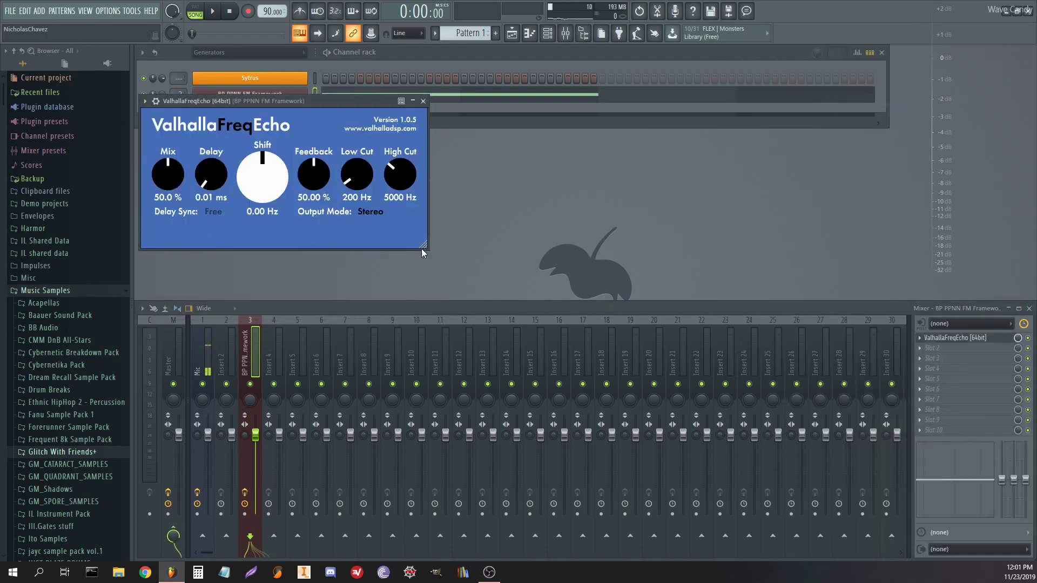
left_click_drag(423, 248, 465, 267)
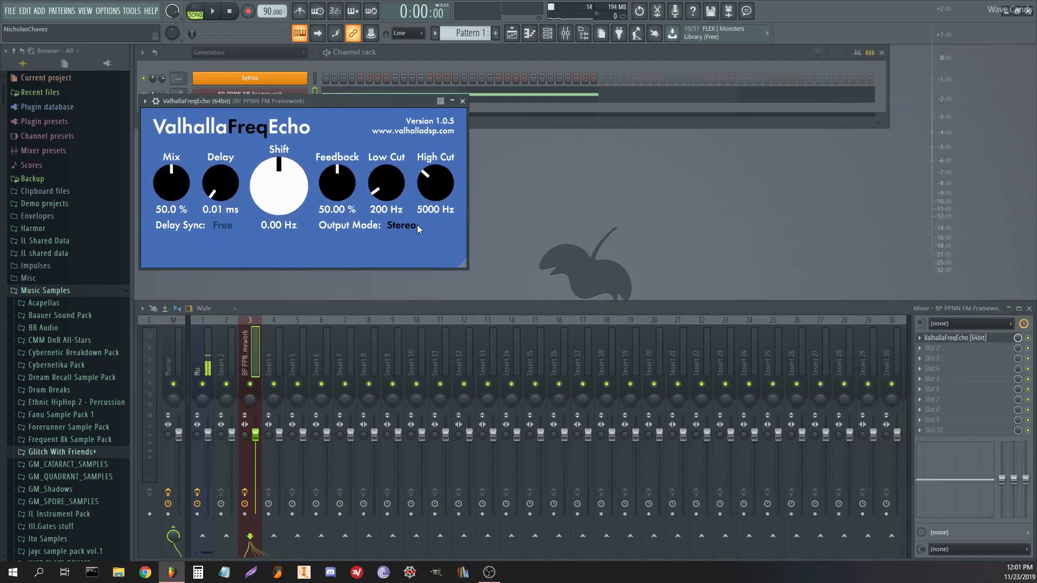
left_click_drag(326, 101, 599, 131)
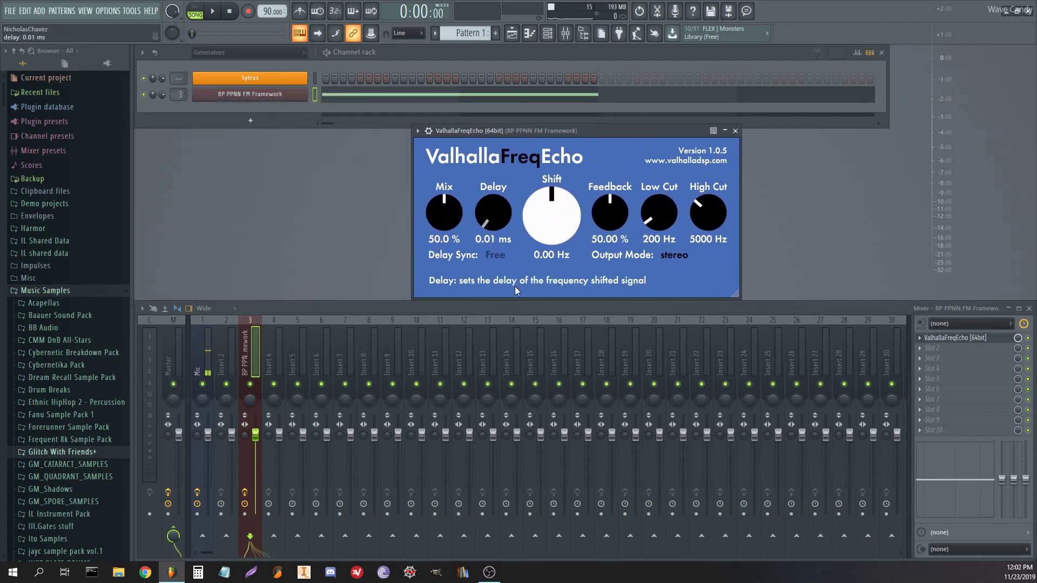
- Replace ValhallaFreqEcho with MFreqShifter in the first effect slot and reposition its window
left_click(925, 344)
mouse_move(928, 319)
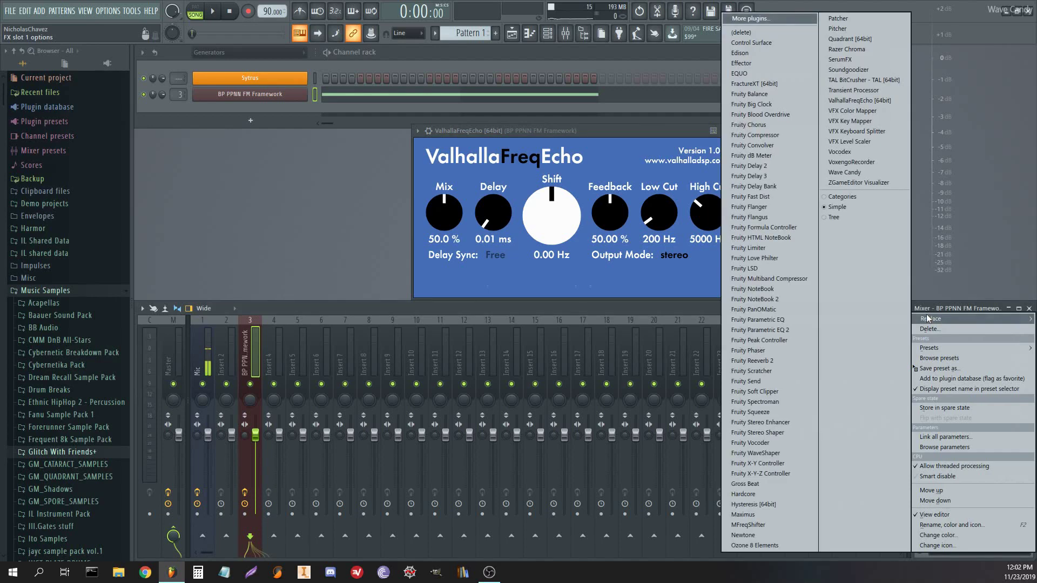
left_click(774, 526)
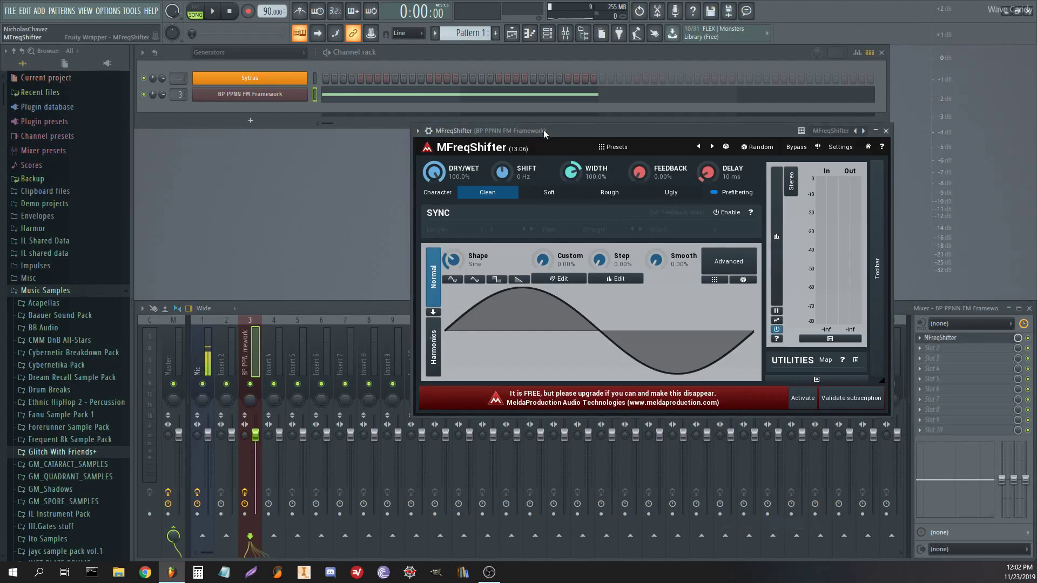
left_click_drag(544, 130, 475, 129)
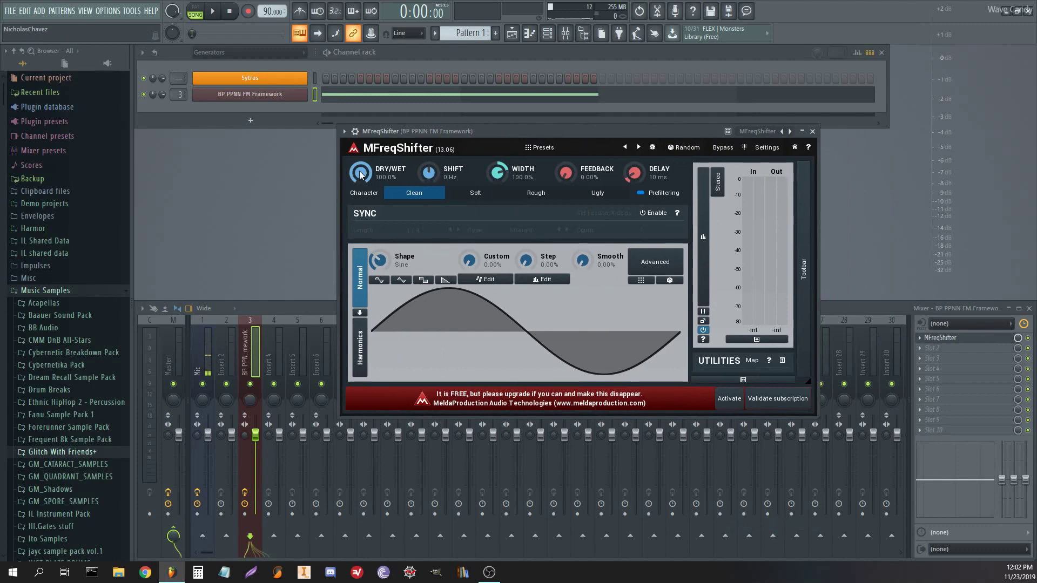
- Set MFreqShifter's dry/wet to 72%, feedback to about 61.4% and delay to 0 ms, and reposition its window
left_click_drag(361, 173, 360, 177)
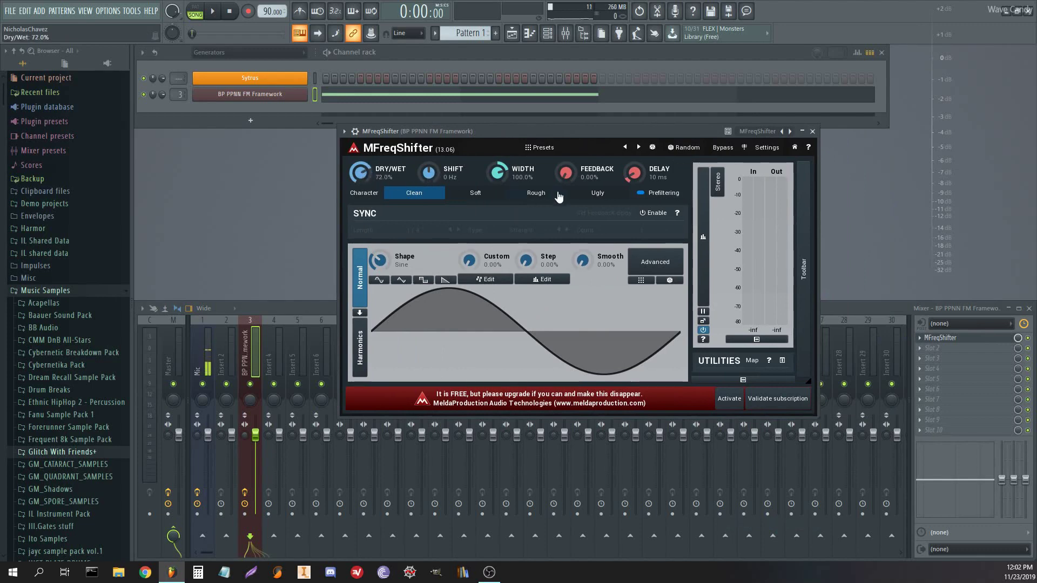
left_click_drag(561, 171, 560, 138)
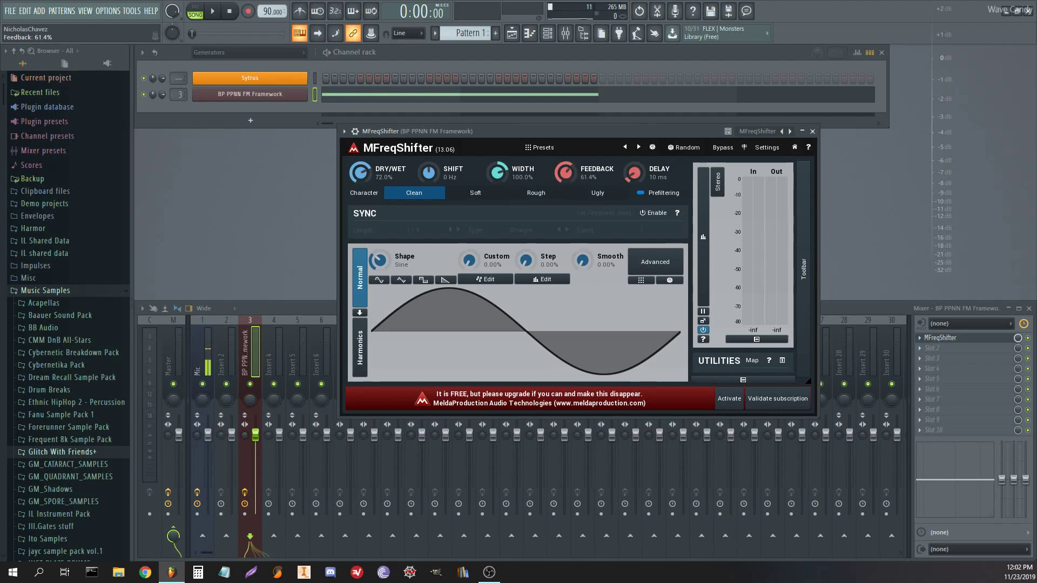
left_click_drag(634, 172, 635, 181)
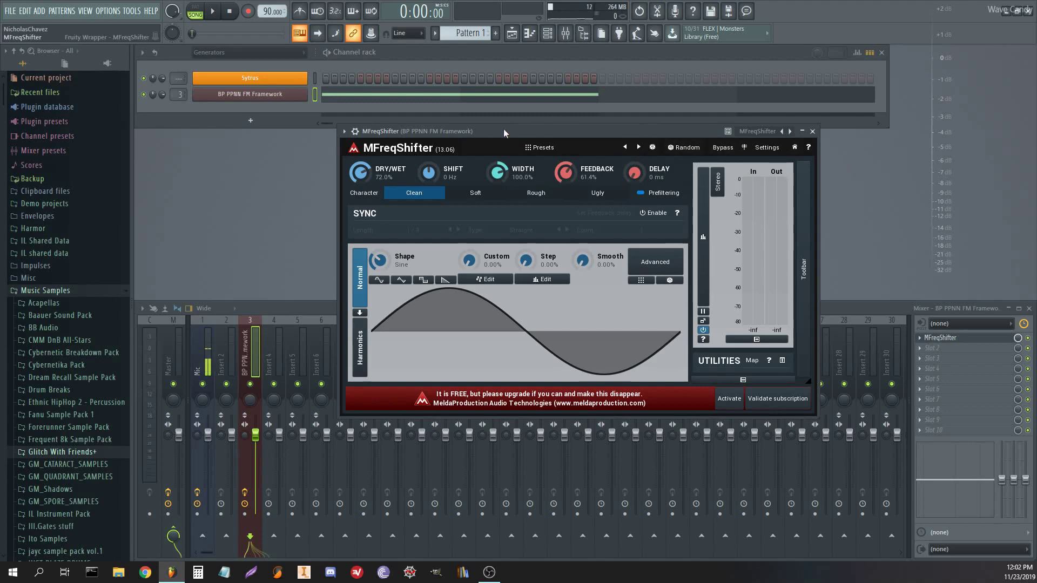
left_click_drag(503, 129, 517, 128)
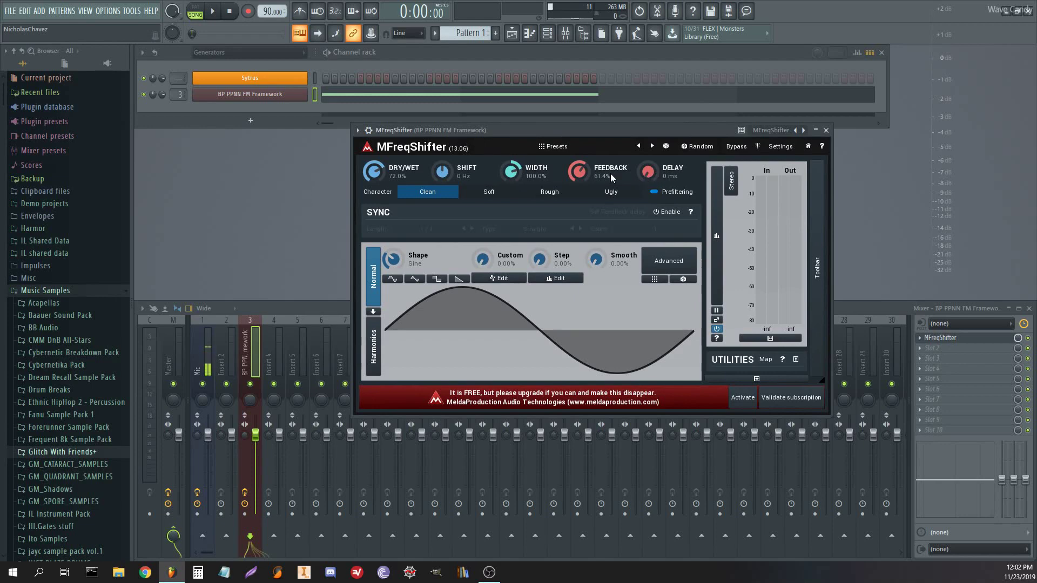
- Load Fruity Limiter in the second effect slot of mixer track 3, hide its window and reposition MFreqShifter
left_click(939, 348)
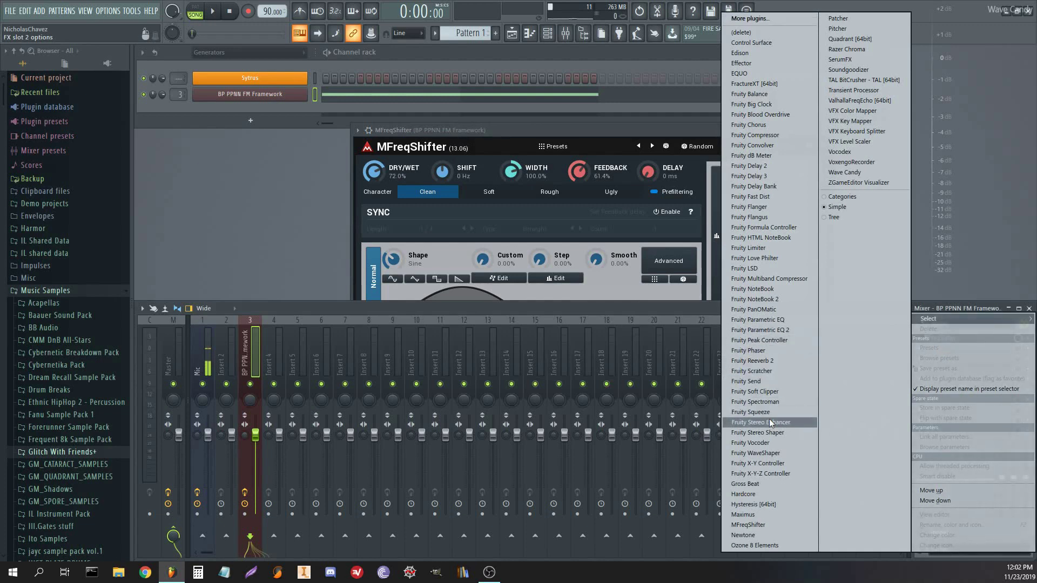
left_click(754, 248)
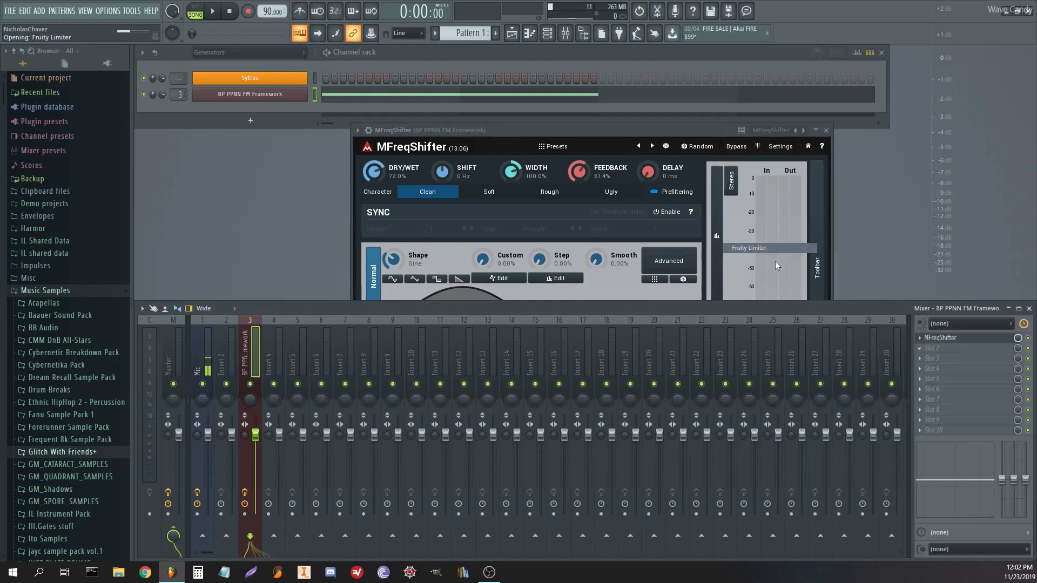
left_click(943, 349)
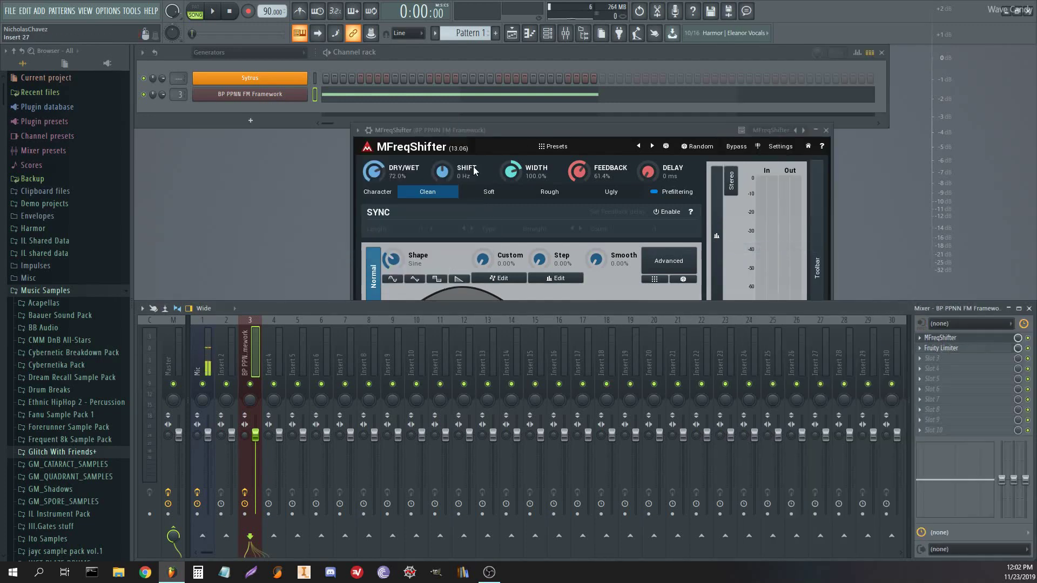
left_click_drag(474, 133, 438, 128)
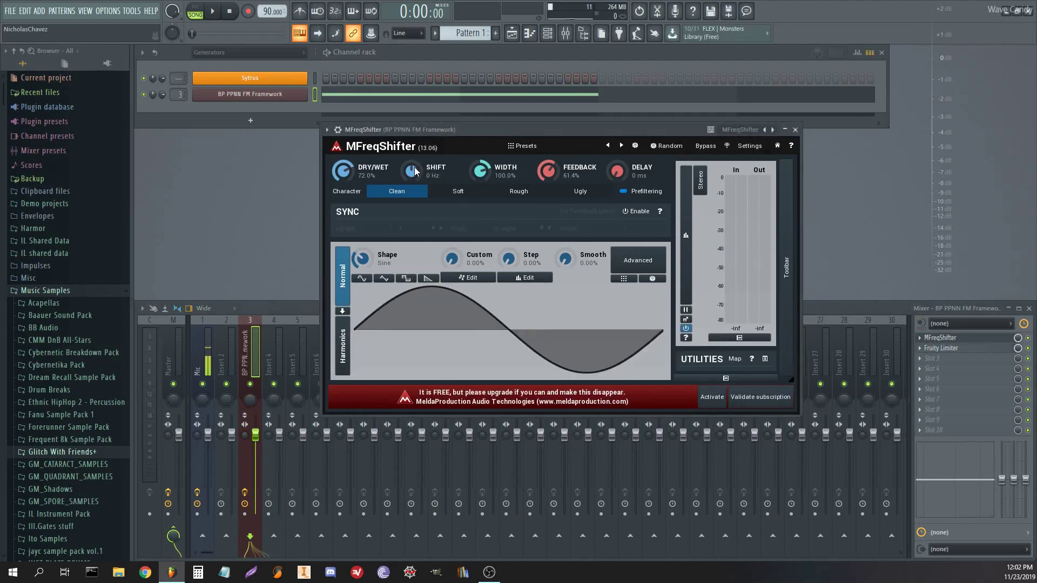
- Audition the bass through MFreqShifter while sweeping the frequency shift, leaving it at about -6.815 Hz
key("space")
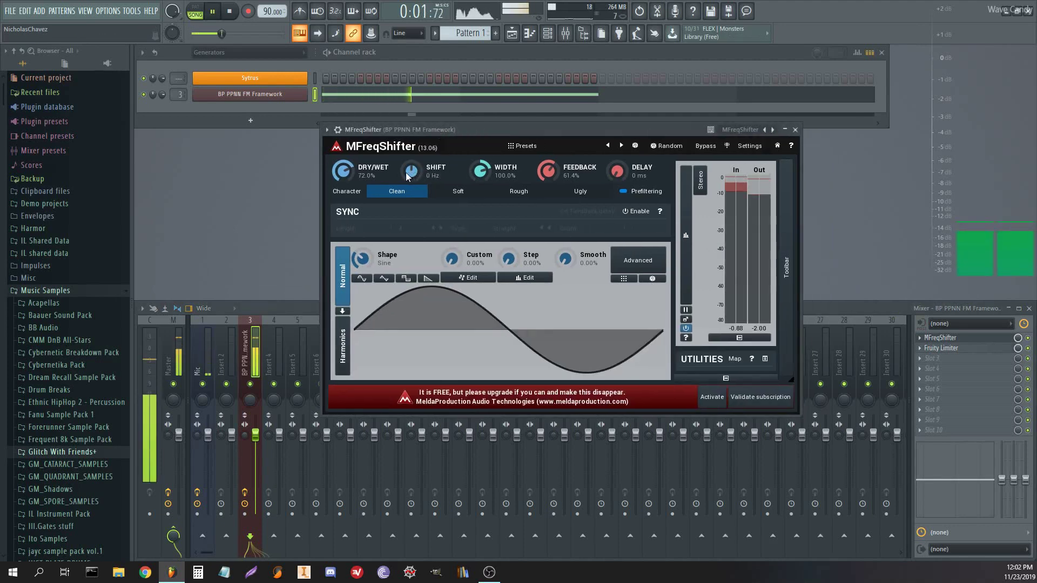
key("space")
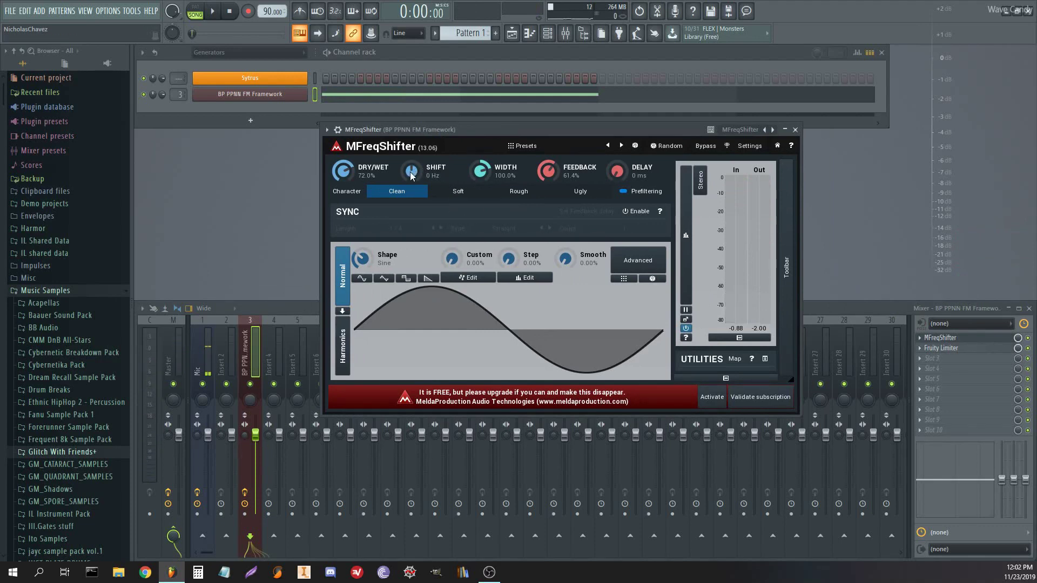
left_click_drag(411, 175, 416, 170)
key("space")
key("space")
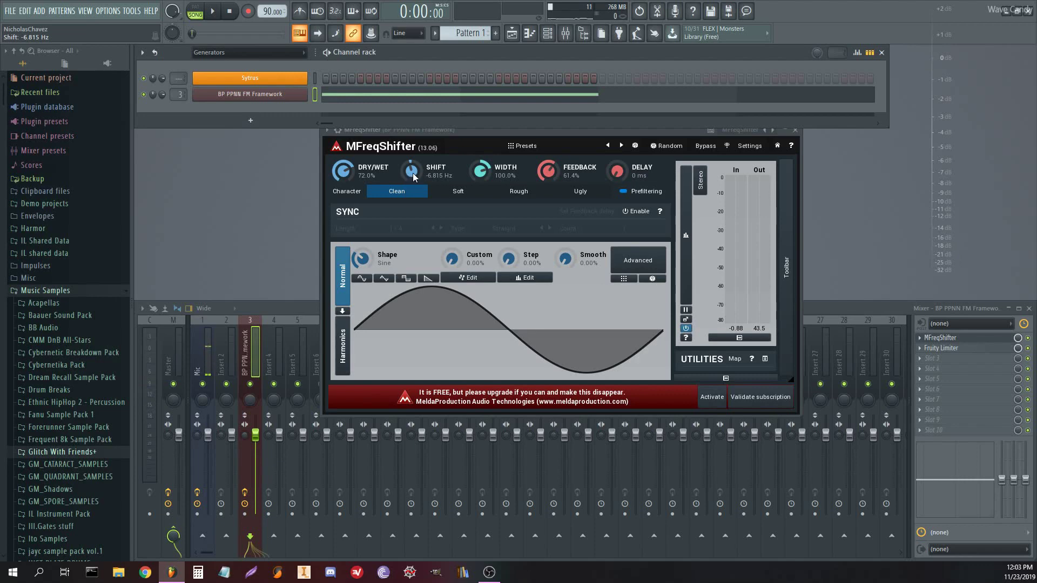
- Move the MFreqShifter window lower, then set its feedback to about 66.1% and its shift to about 112.4 Hz
left_click_drag(418, 131, 418, 147)
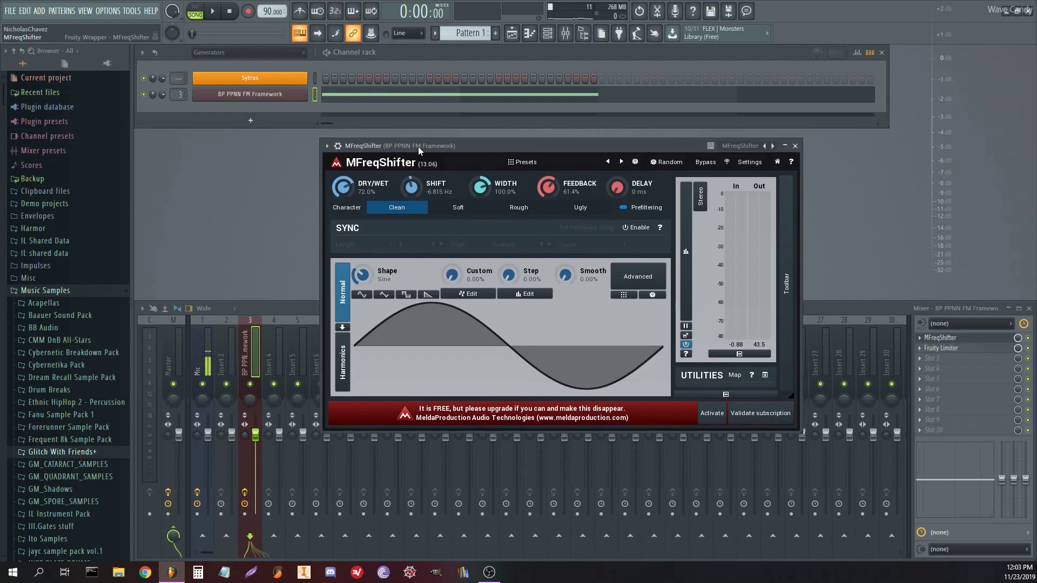
left_click_drag(563, 184, 563, 185)
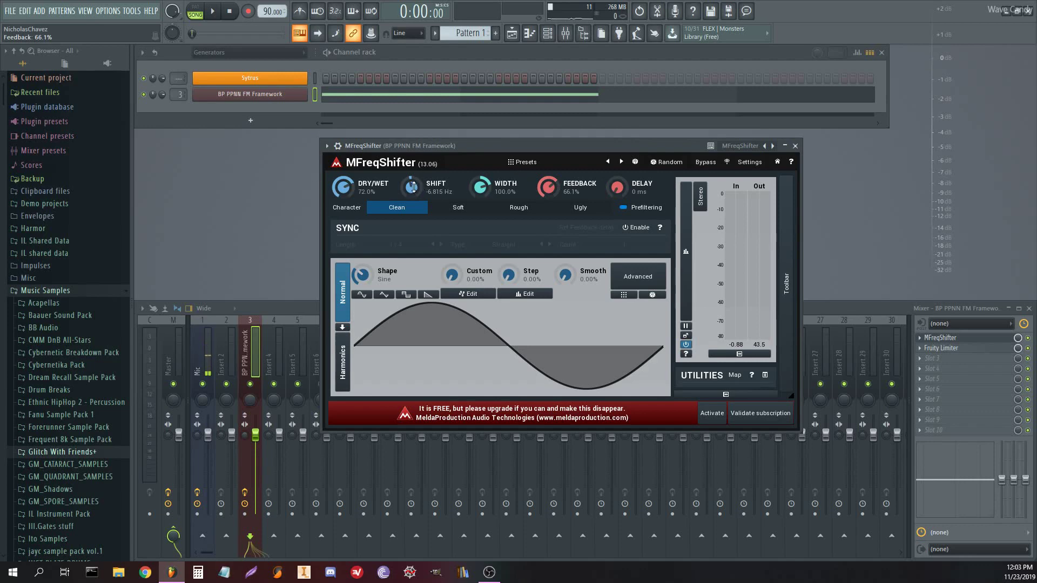
left_click_drag(413, 186, 412, 176)
- Replace MFreqShifter with ValhallaFreqEcho in the first effect slot of mixer track 3
left_click(927, 342)
mouse_move(934, 318)
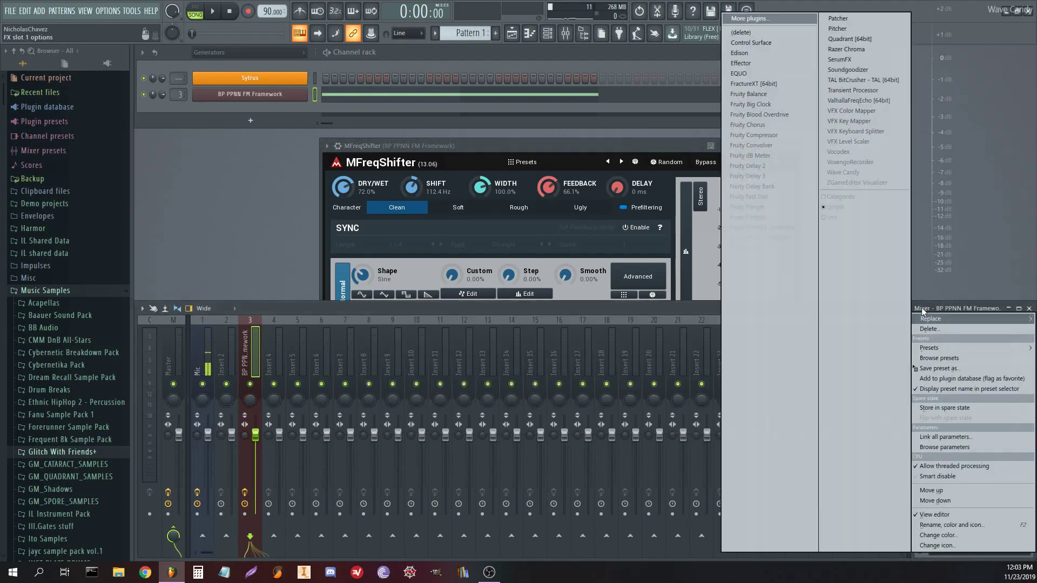
left_click(860, 101)
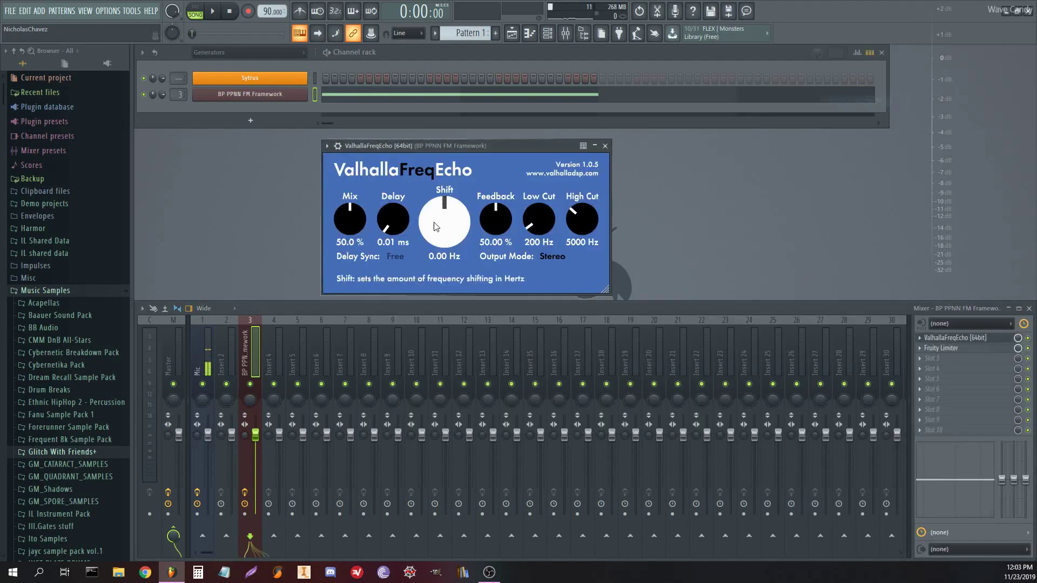
- Set ValhallaFreqEcho's mix to 65.6%, feedback to 69.20%, low cut to 270 Hz and high cut to 15000 Hz
left_click_drag(355, 203, 357, 210)
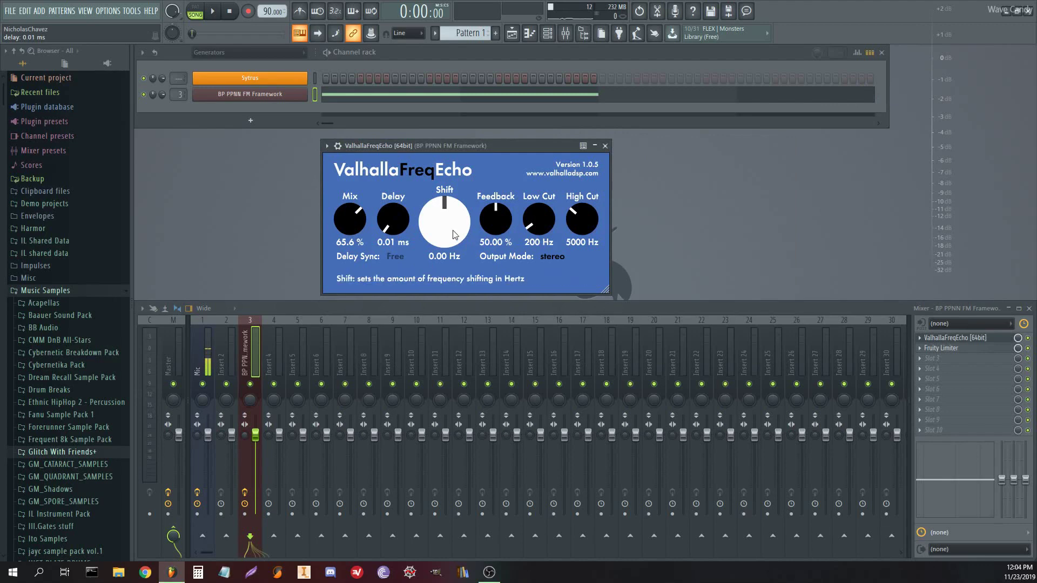
mouse_move(449, 236)
left_mouse_down()
mouse_move(453, 151)
mouse_move(440, 300)
mouse_move(431, 219)
mouse_move(430, 234)
left_mouse_up()
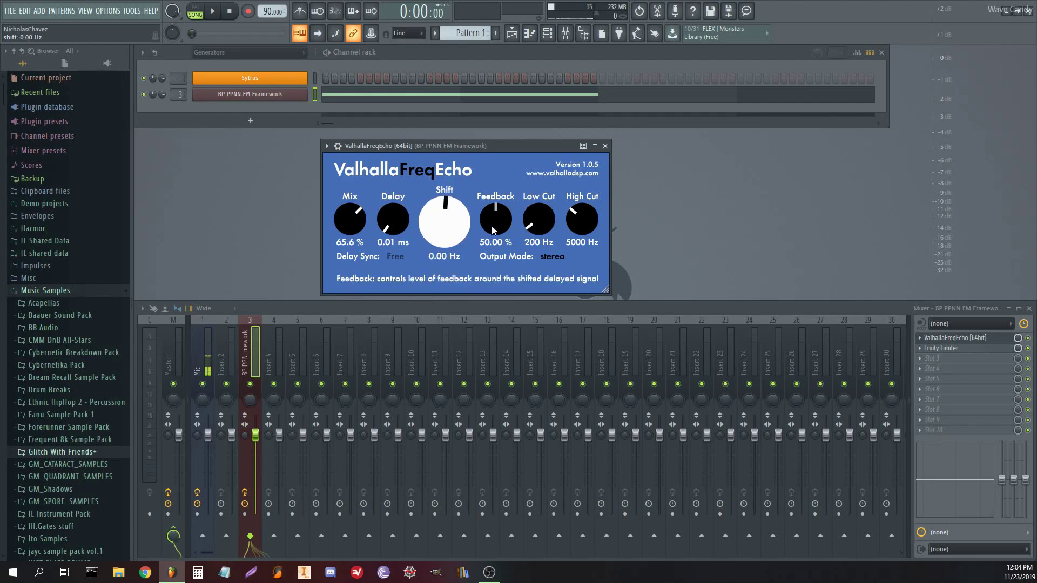
left_click_drag(494, 203, 493, 200)
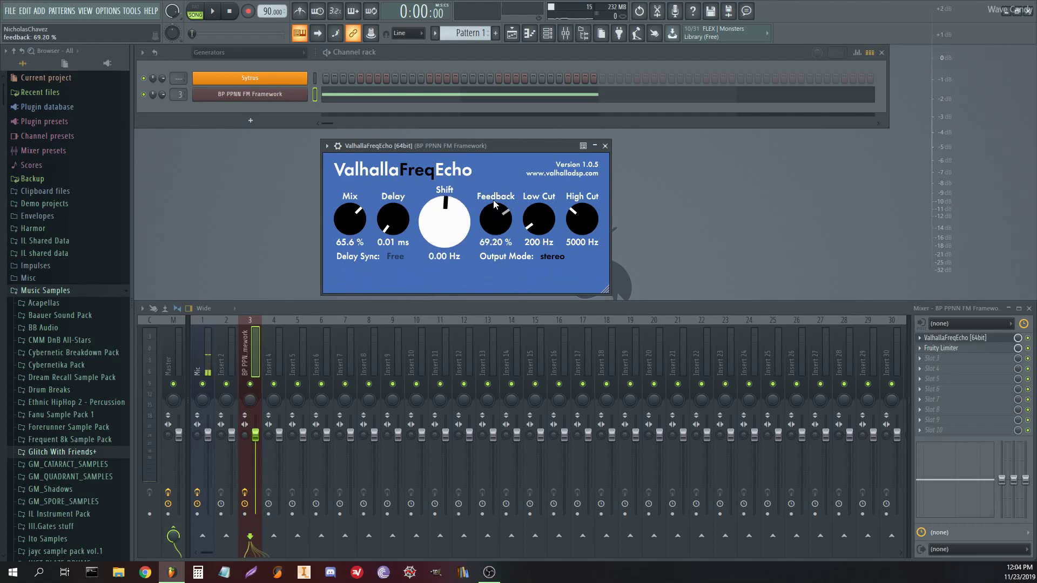
left_click_drag(562, 220, 589, 199)
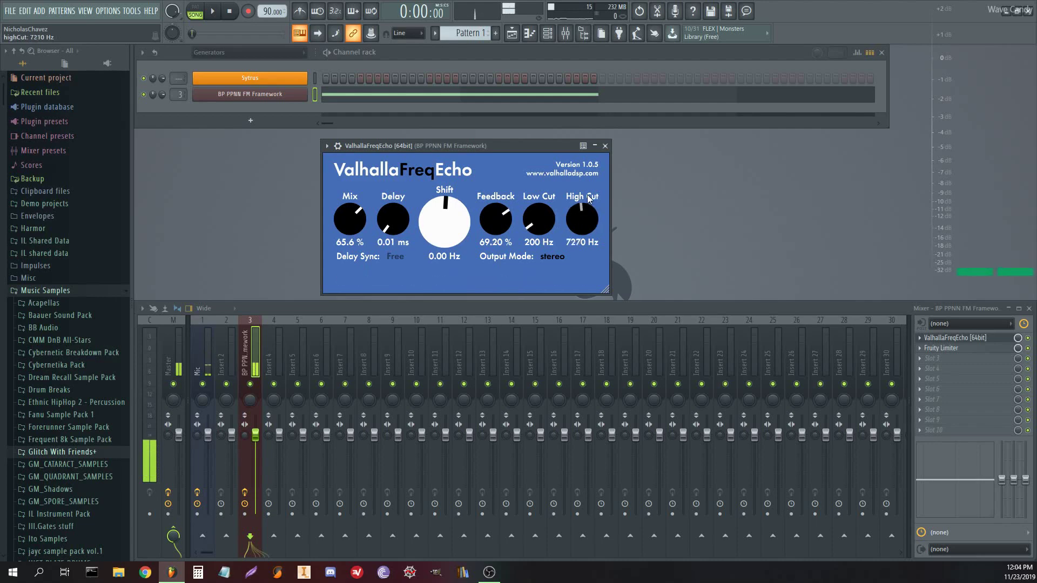
left_click_drag(593, 158, 593, 140)
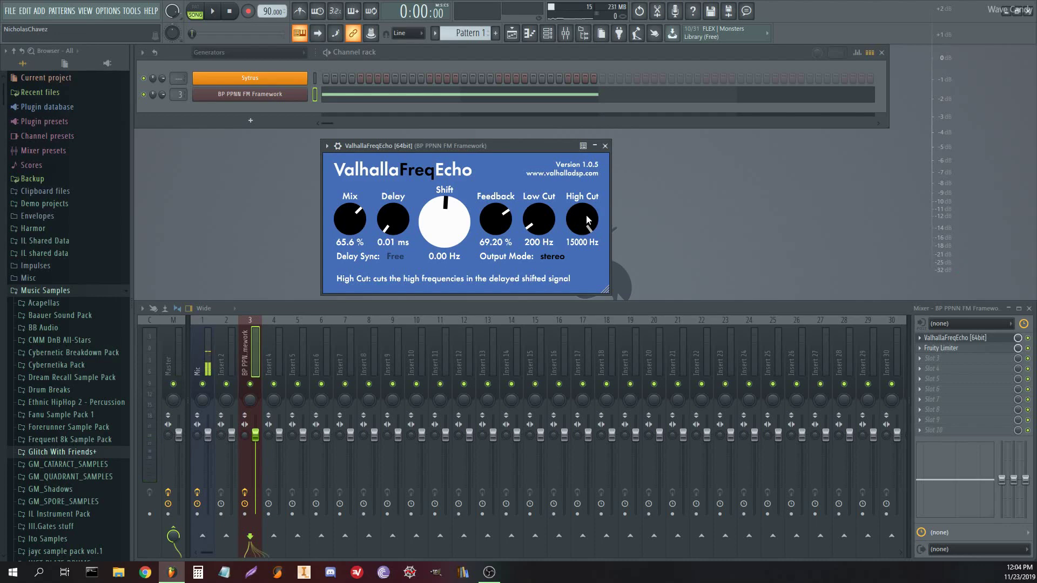
left_click_drag(587, 219, 562, 339)
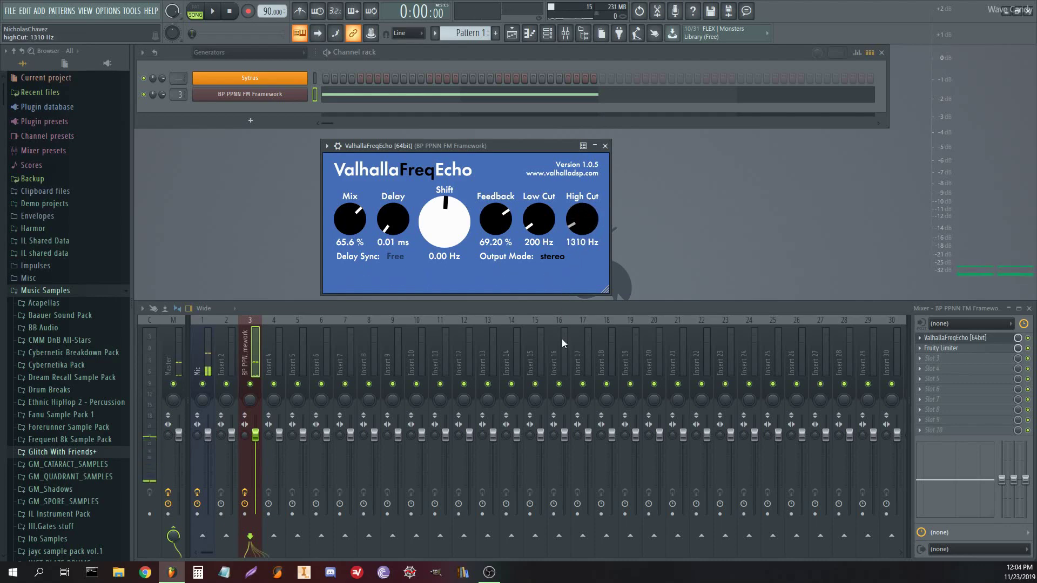
left_click_drag(568, 303, 551, 219)
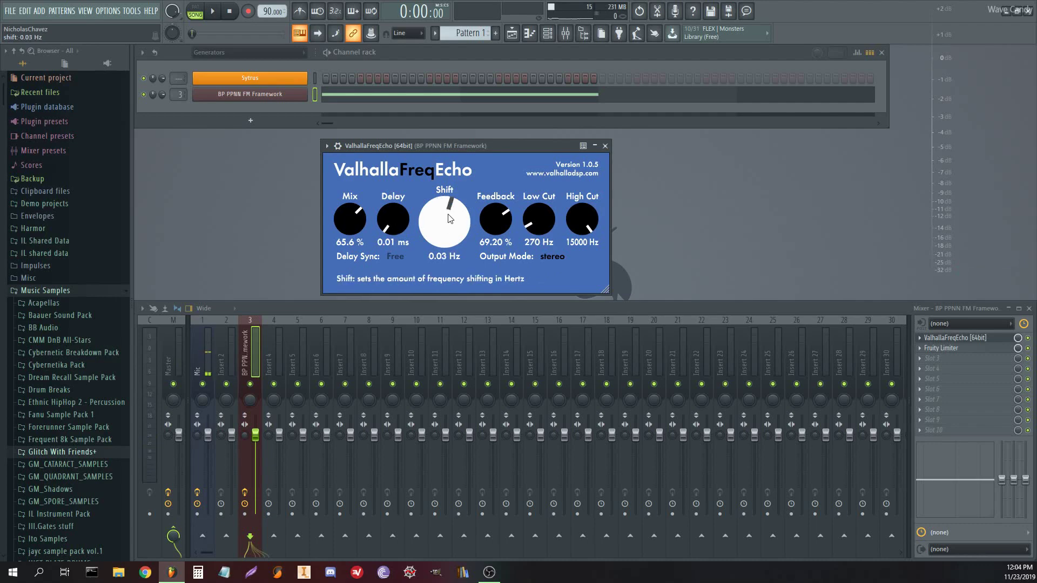
- Play the bass while sweeping ValhallaFreqEcho's shift around zero, leaving it at about -0.39 Hz
key("space")
left_click_drag(449, 206, 379, 247)
key("space")
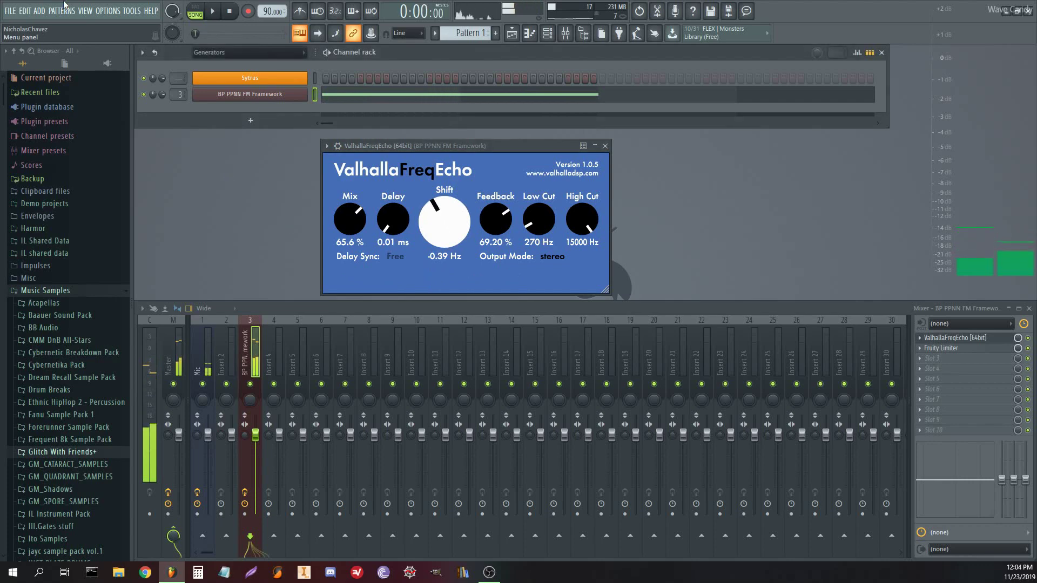
- Create an automation clip for ValhallaFreqEcho's shift, the last tweaked parameter
left_click(131, 10)
mouse_move(143, 146)
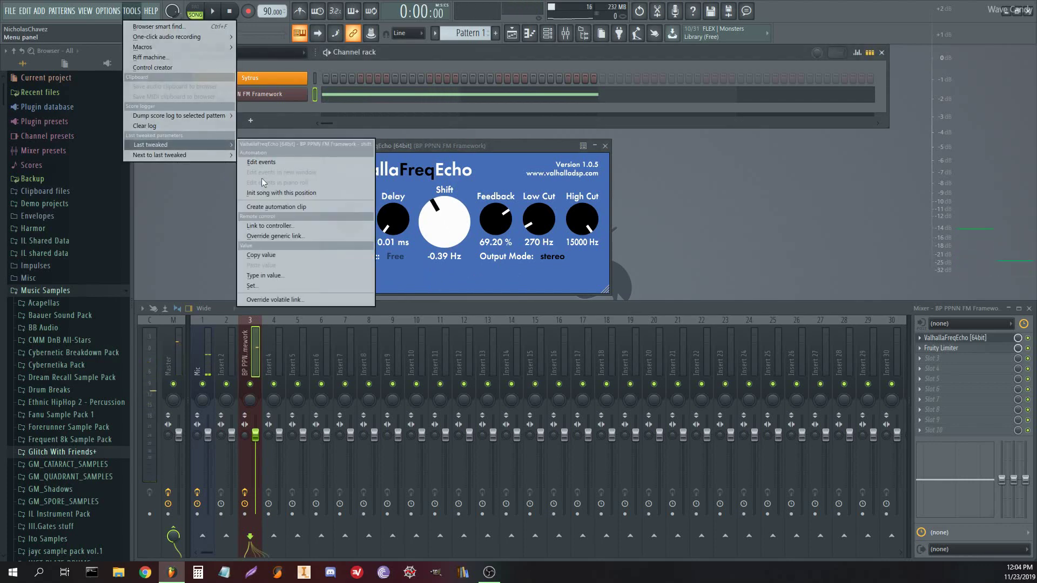
left_click(261, 212)
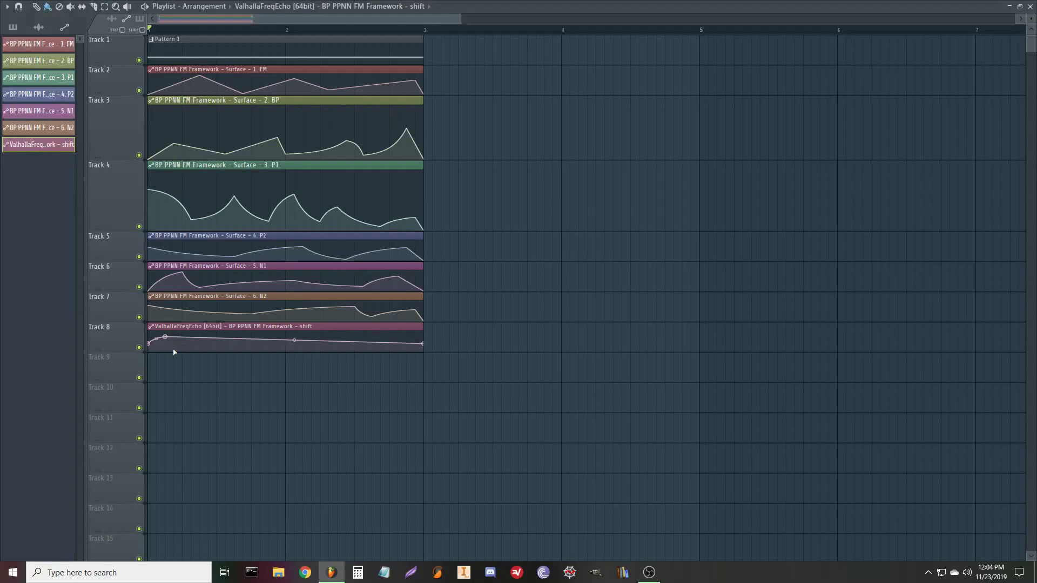
- Add alternating high and low points to the Track 8 shift automation up to the start of bar 2 while auditioning it
key("space")
left_click(234, 349)
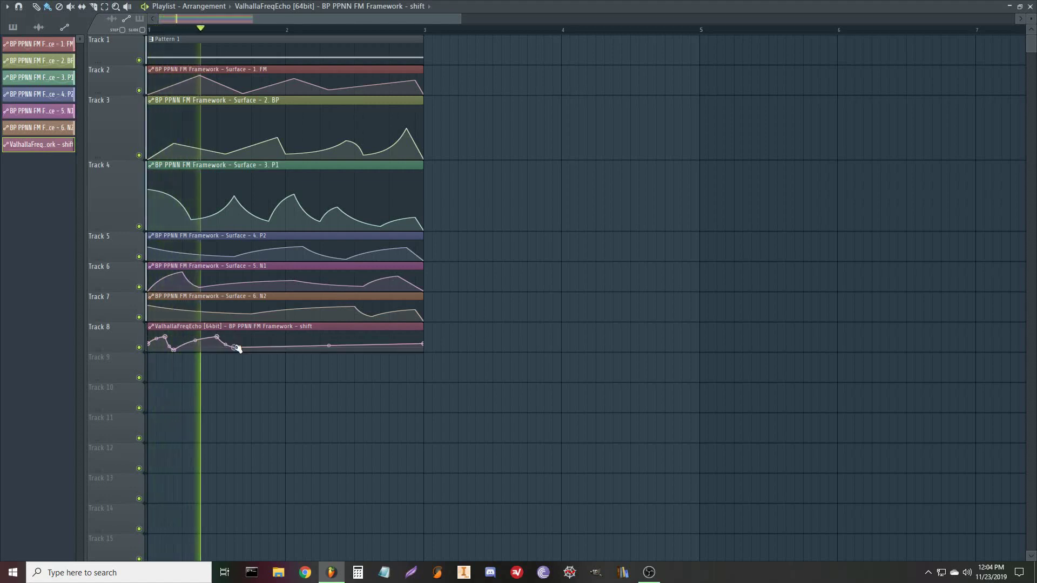
left_click(294, 338)
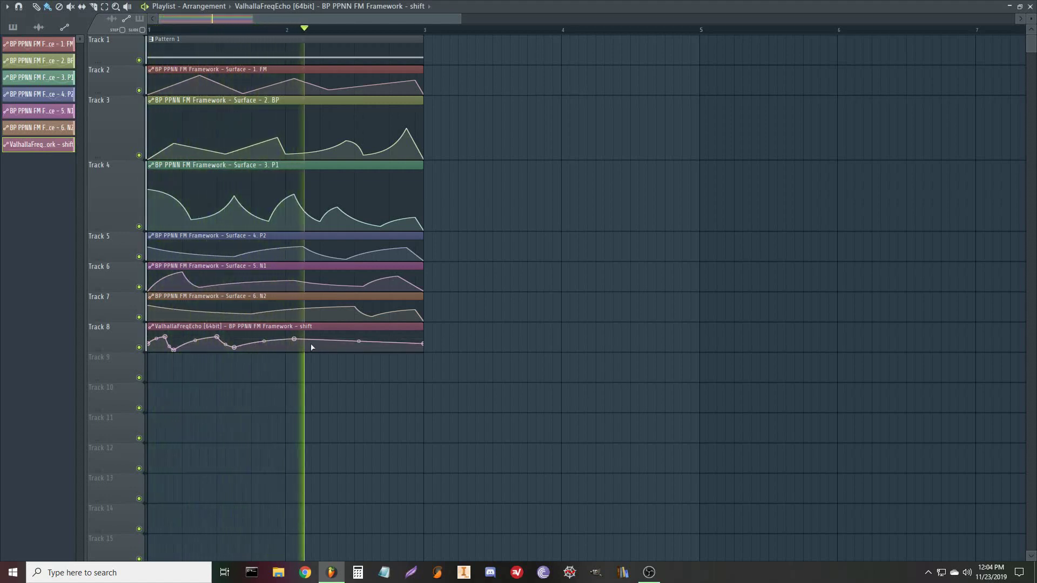
key("space")
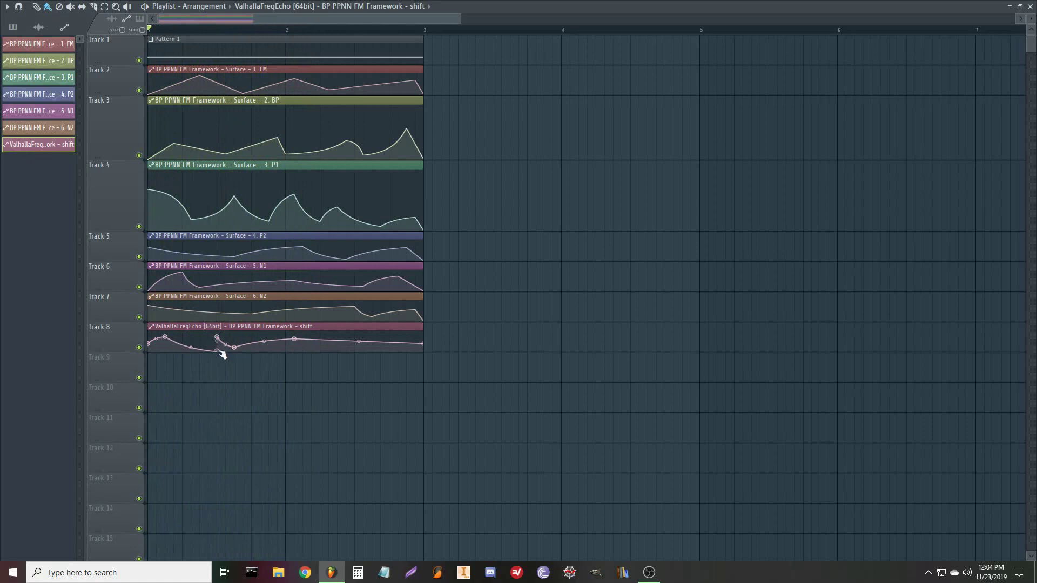
- Delete the low point after the mid-bar-1 peak in the shift automation, then move that peak toward bar 2 and audition it
right_click(237, 348)
left_click(254, 355)
key("space")
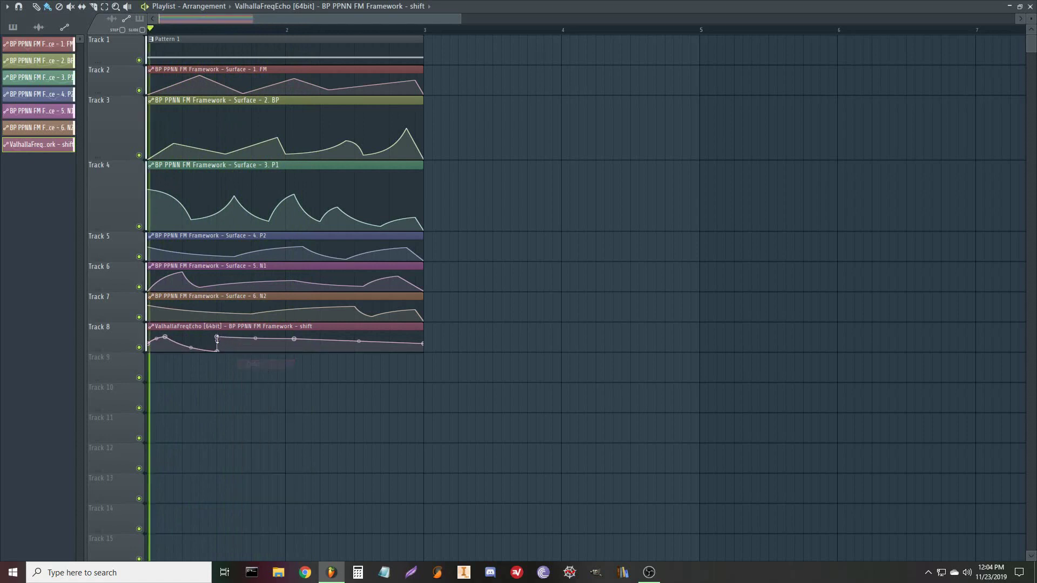
left_click_drag(217, 337, 269, 339)
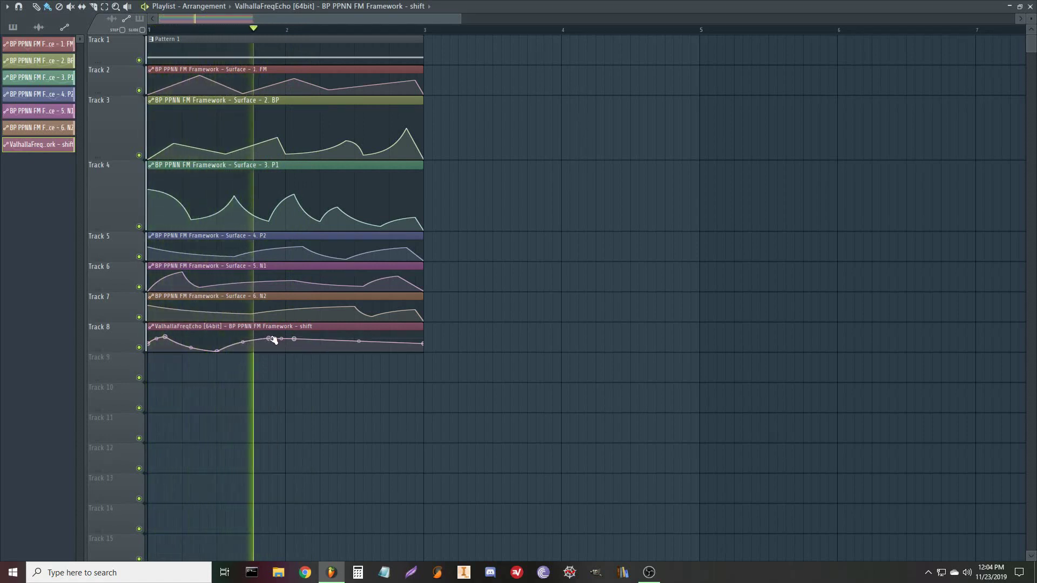
key("space")
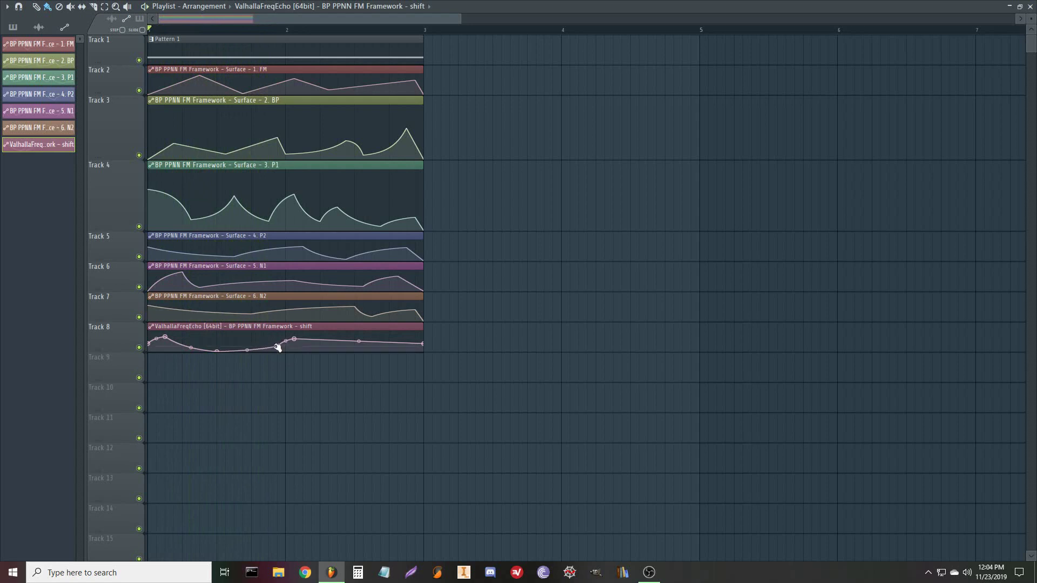
- Move the shift automation's last peak to about mid-bar 2, audition the curve and add a low point after the peak
key("space")
left_click_drag(296, 340, 347, 337)
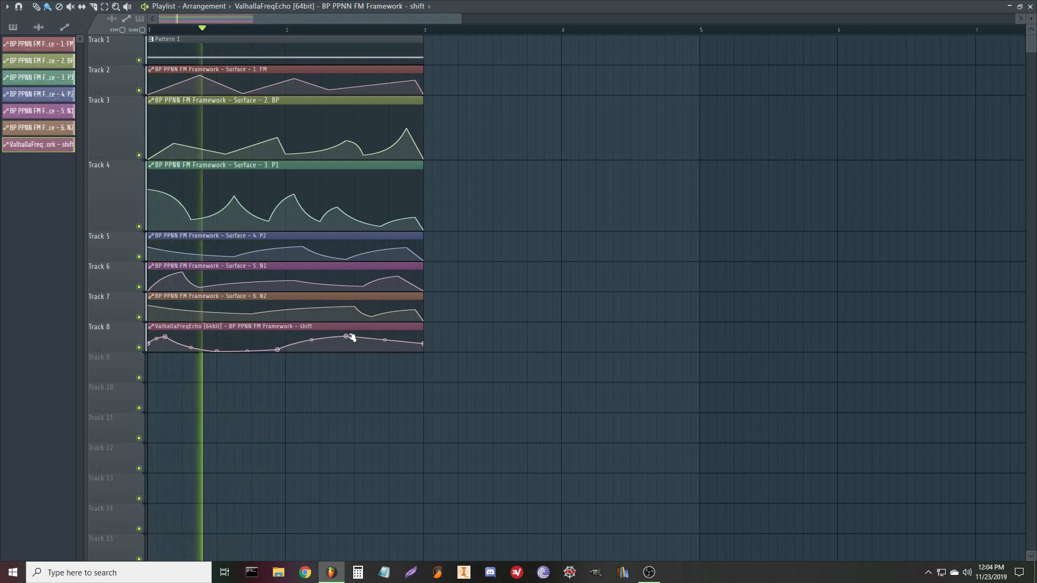
key("space")
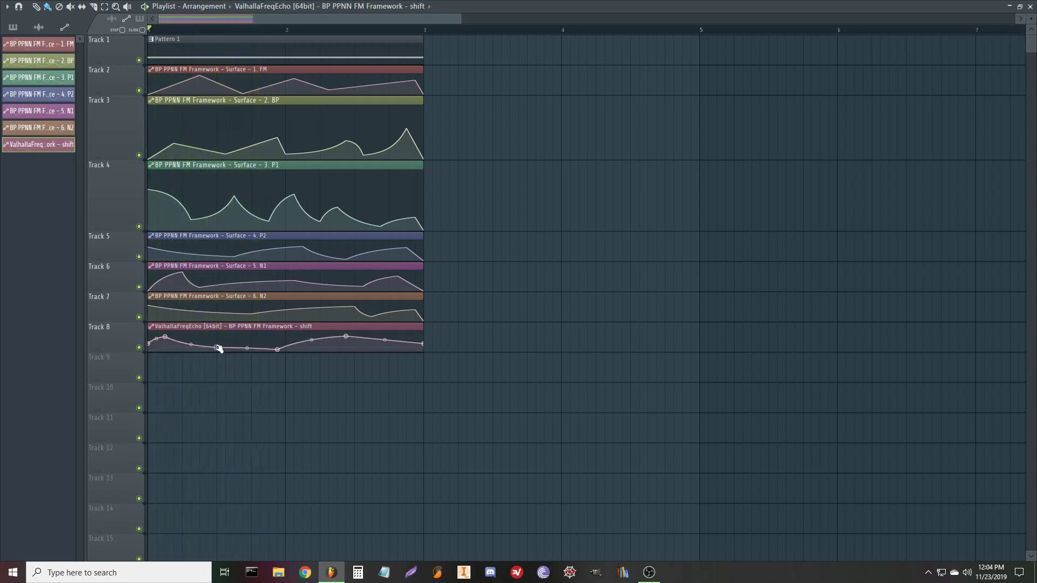
key("space")
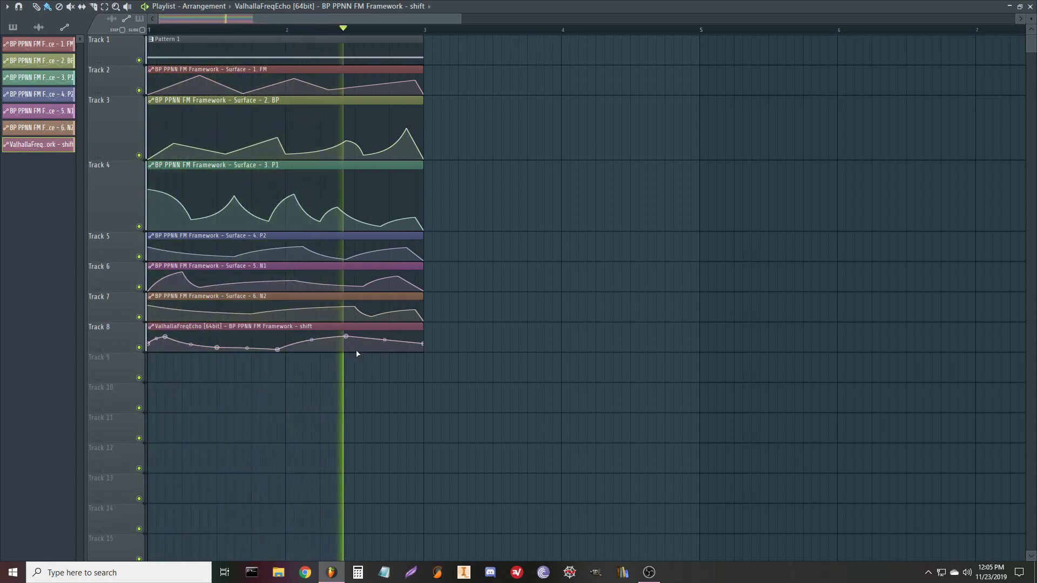
key("space")
left_click(372, 346)
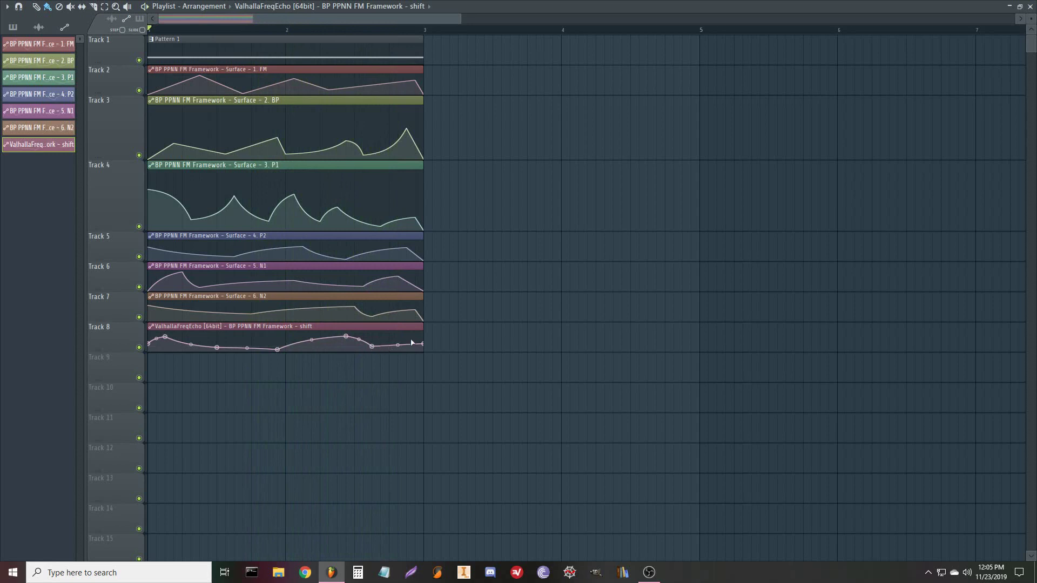
- Add a high point near the end of bar 2 in the Track 8 shift automation and audition it
left_click(413, 342)
key("space")
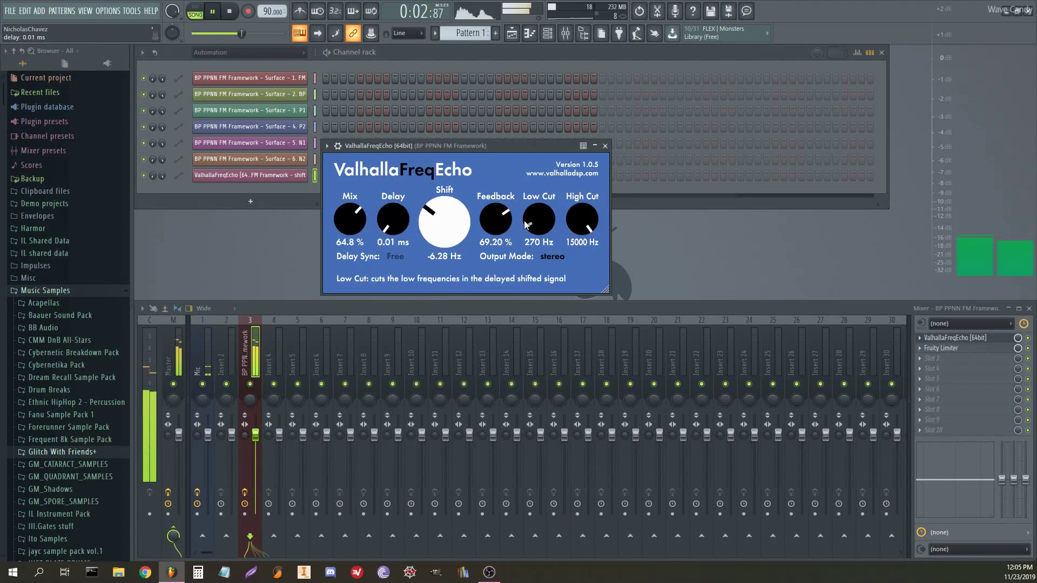
- Set ValhallaFreqEcho's feedback to 72% and its low cut to 220 Hz while auditioning the bass
mouse_move(503, 225)
left_mouse_down()
mouse_move(502, 211)
mouse_move(503, 225)
left_mouse_up()
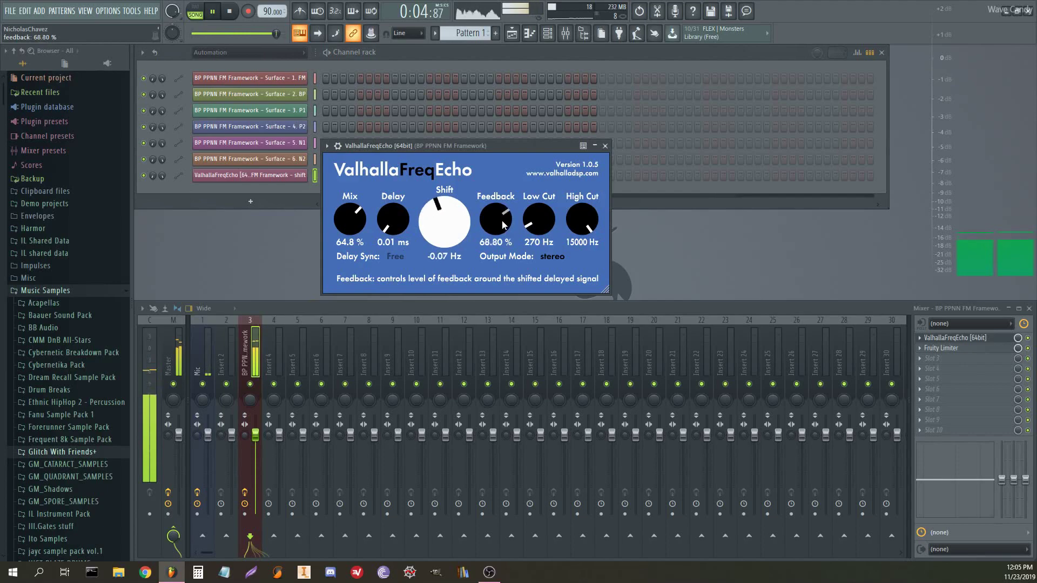
key("Escape")
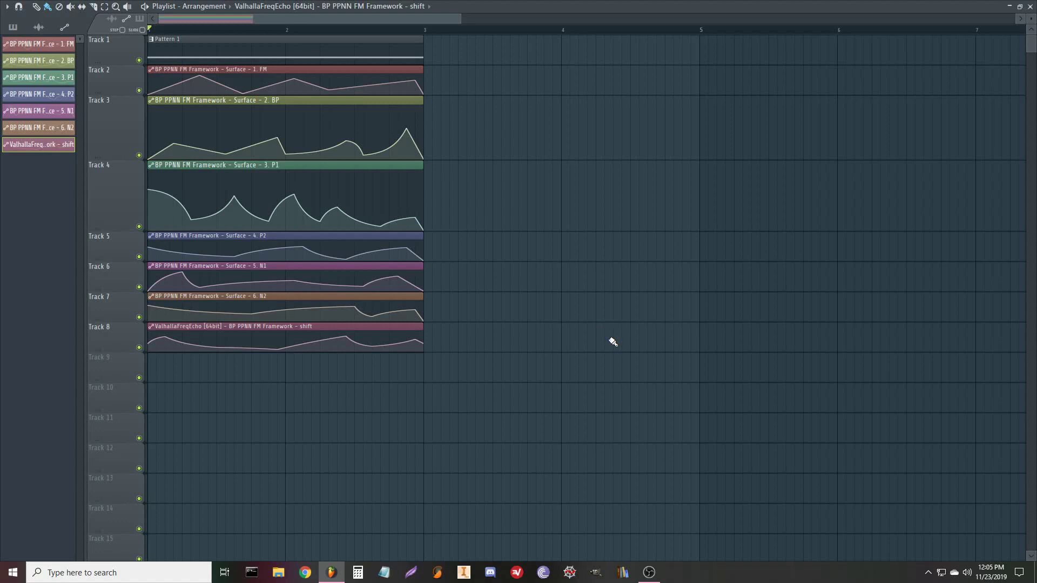
key("space")
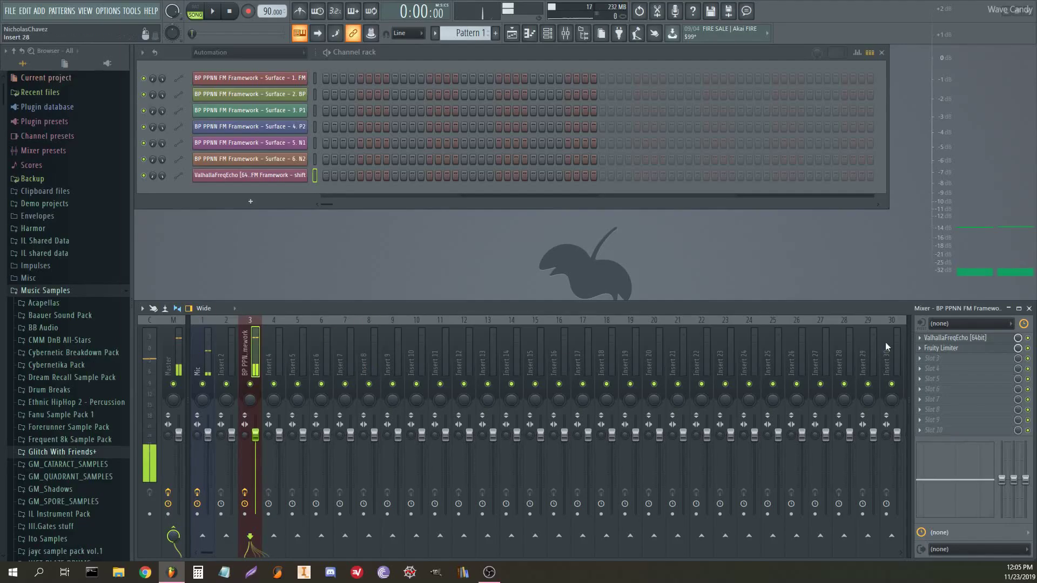
left_click(954, 337)
left_click_drag(582, 219, 539, 227)
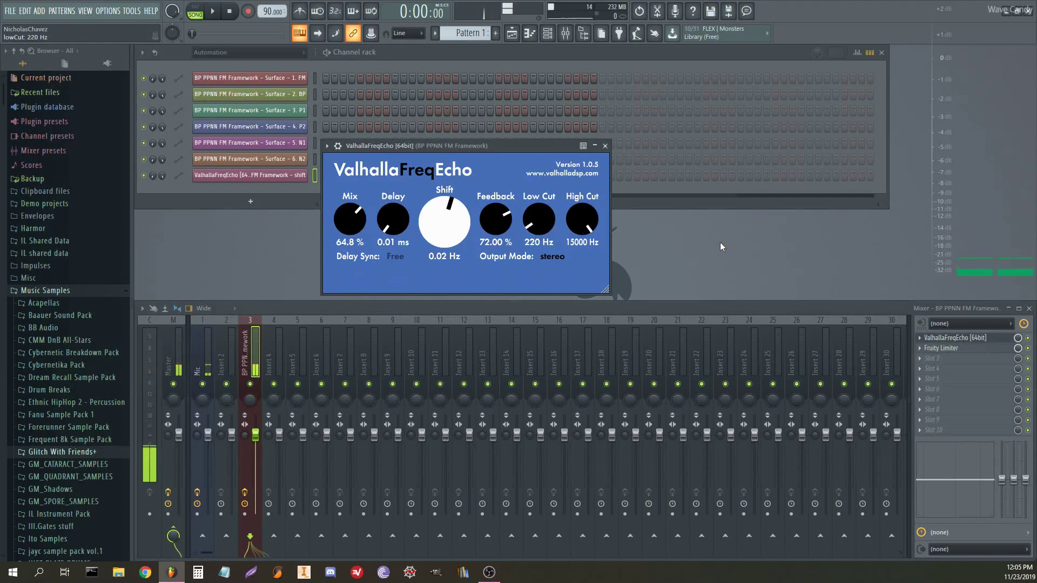
left_click(587, 255)
left_click(600, 145)
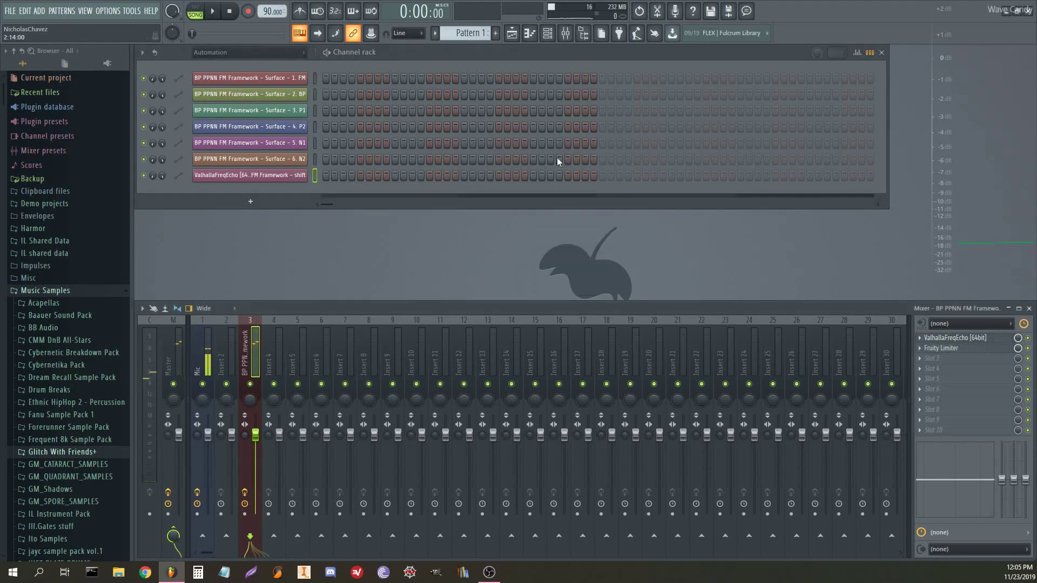
- Record the bass loop in the Master track's Edison, with the tail trimmed to a 5.333 s length and the audio normalized
left_click(179, 352)
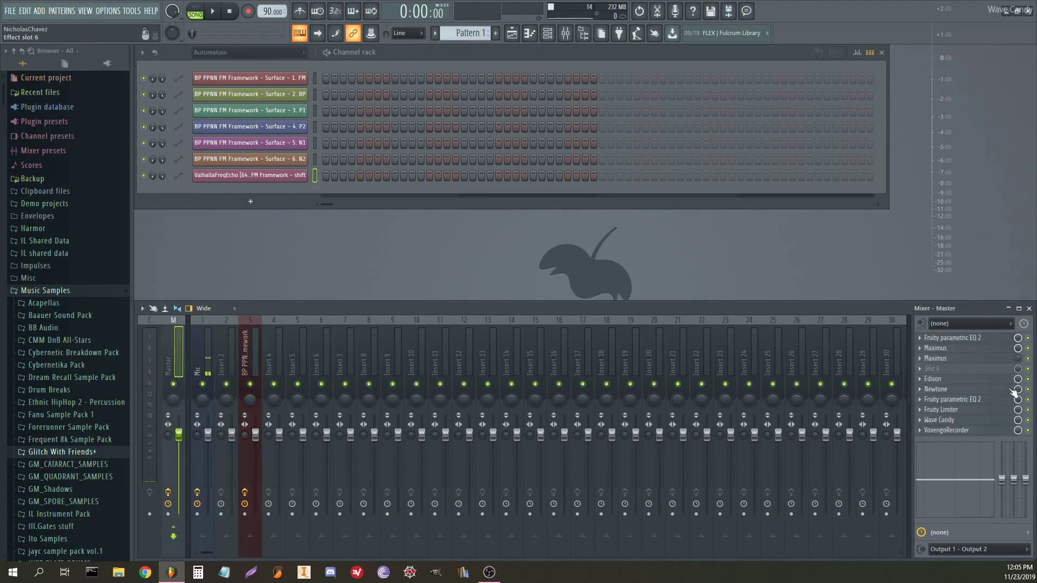
left_click(931, 382)
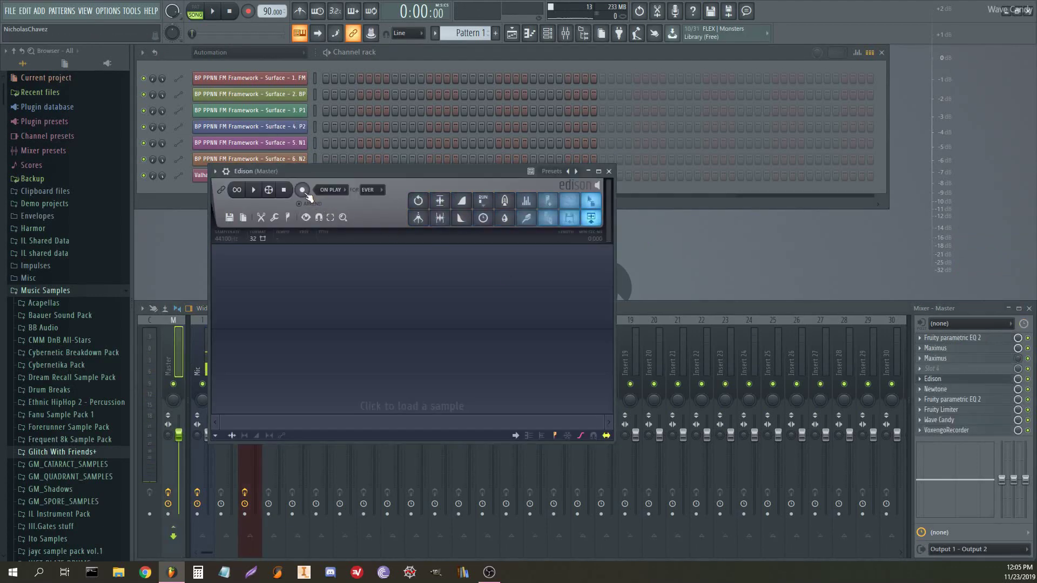
key("space")
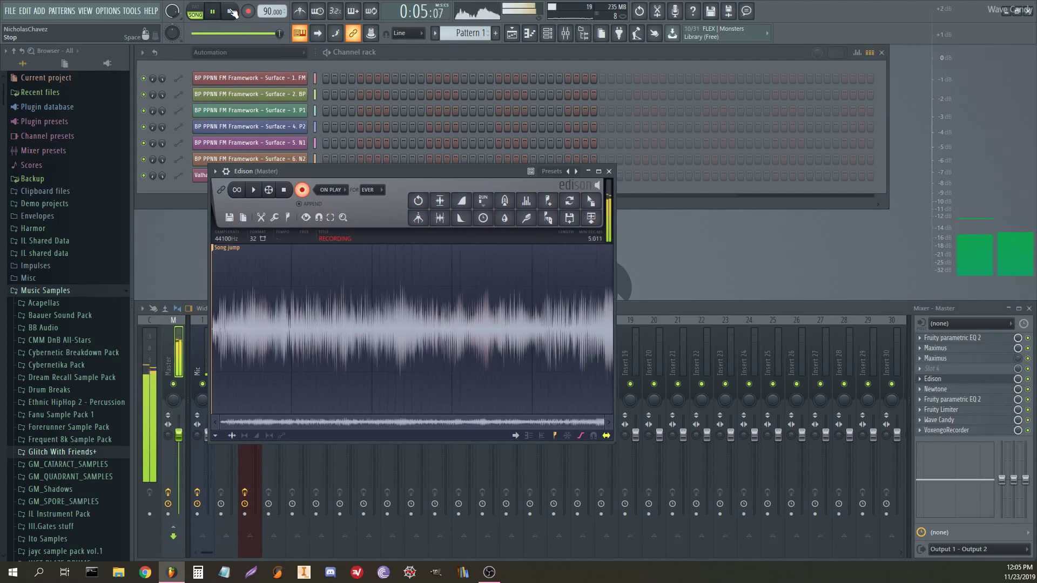
left_click(231, 12)
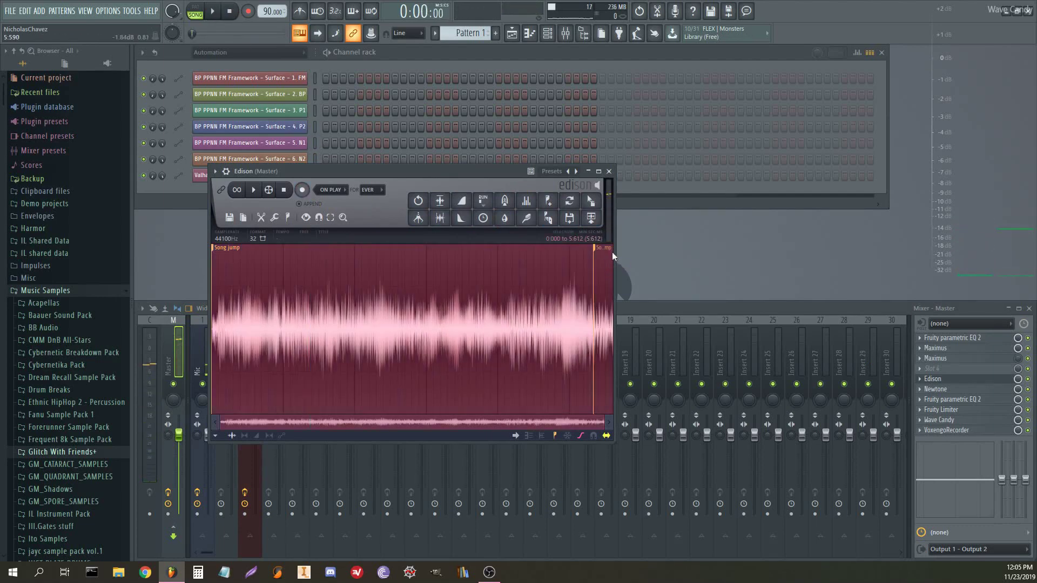
left_click(440, 200)
- Show the Fuckery channel group and load the Edison recording into its Fruity Granulizer channel
left_click(279, 54)
left_click(231, 95)
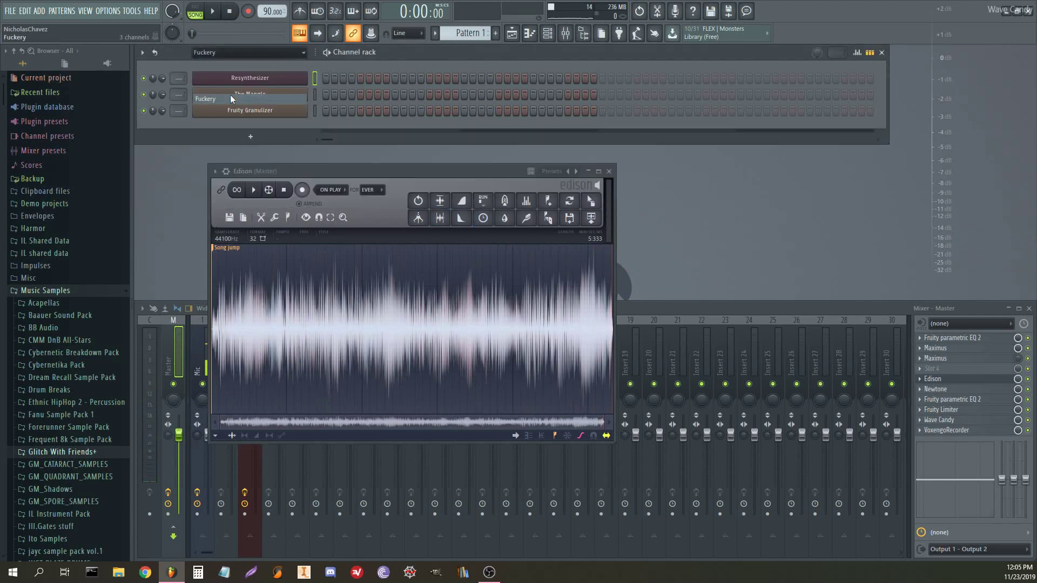
left_click_drag(394, 171, 505, 174)
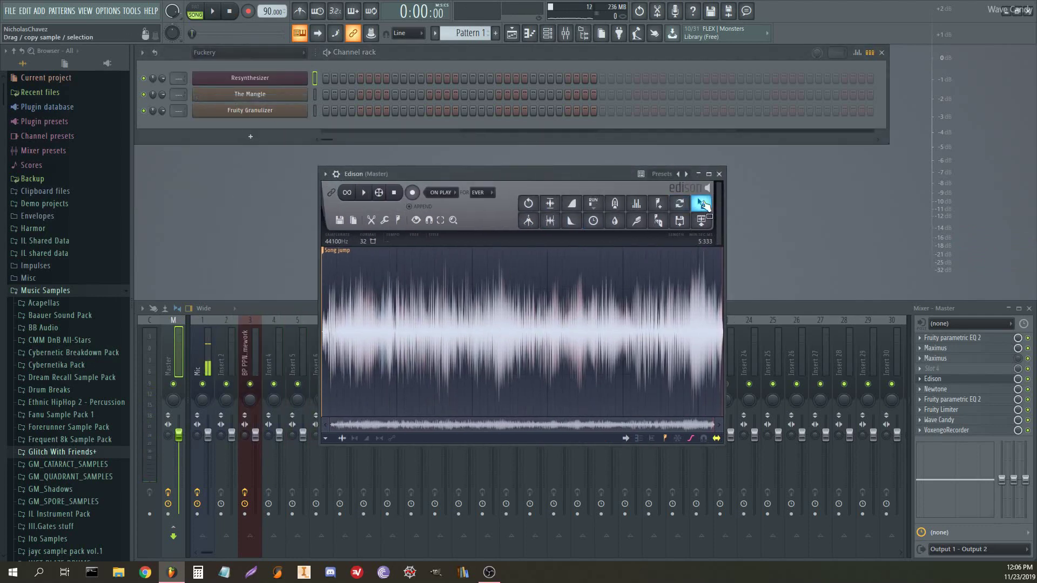
left_click_drag(702, 205, 283, 115)
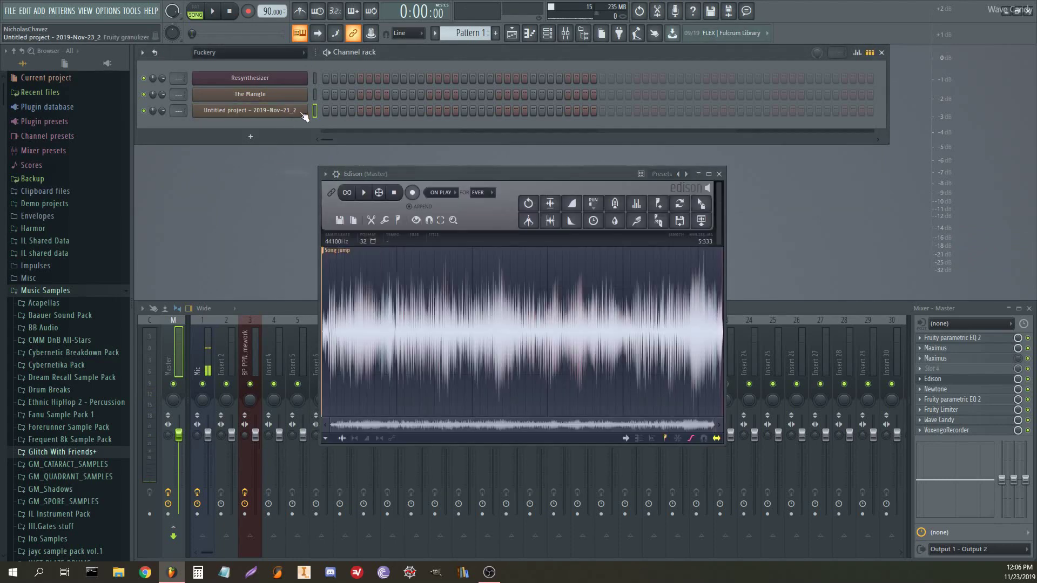
- Create Pattern 2, place it on playlist Track 1 at bar 5 and mute the FM framework's mixer track
left_click(496, 37)
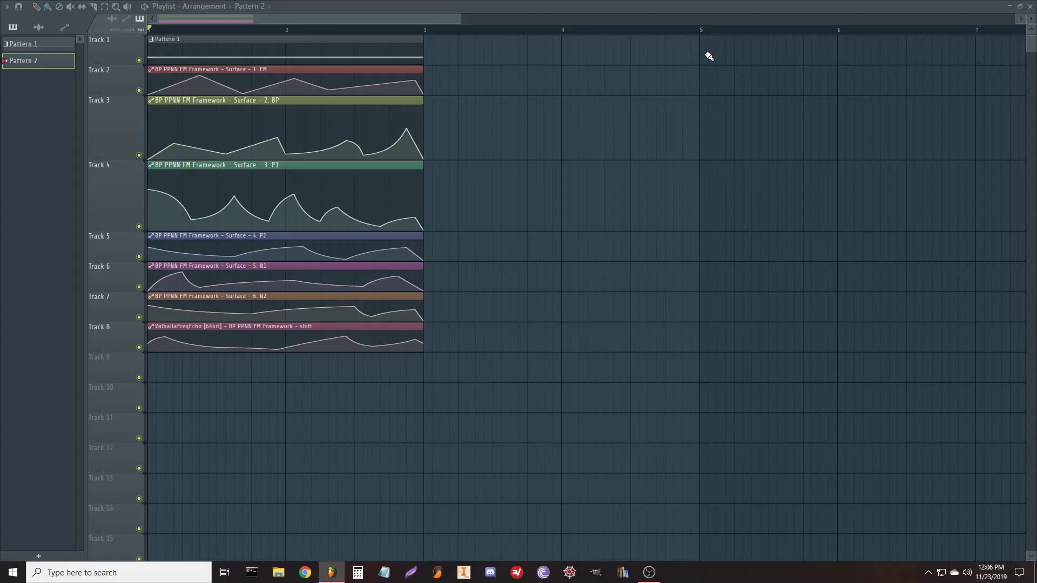
left_click(700, 51)
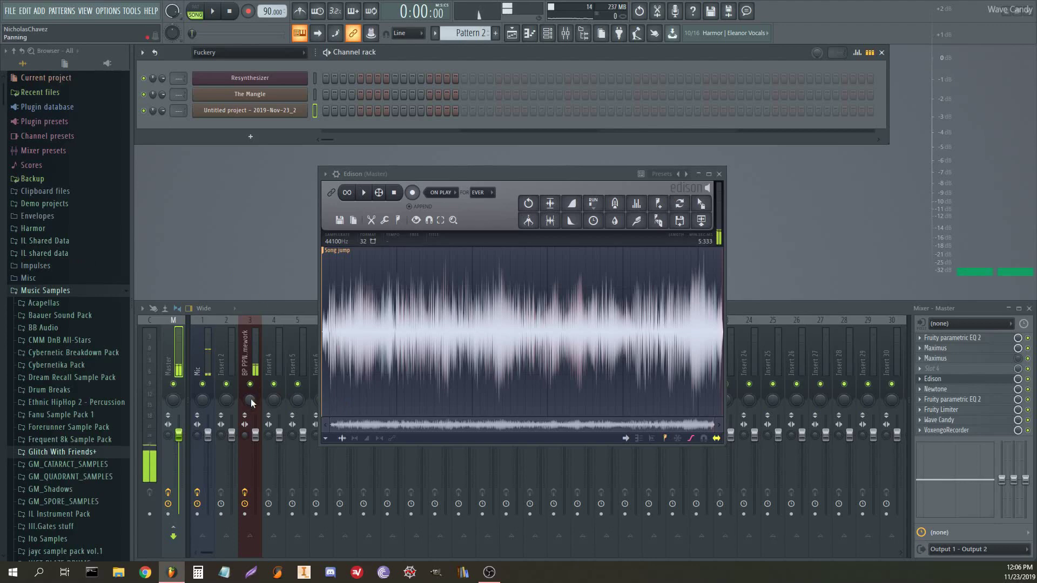
left_click(251, 385)
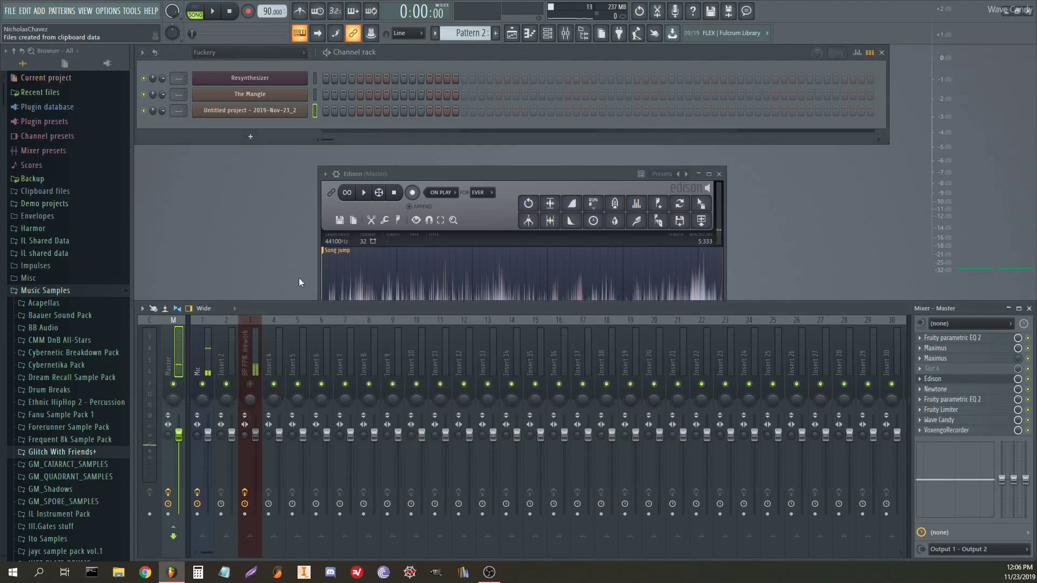
- Draw a two-bar E4 note in the Granulizer channel's piano roll and raise it to around C5
right_click(287, 114)
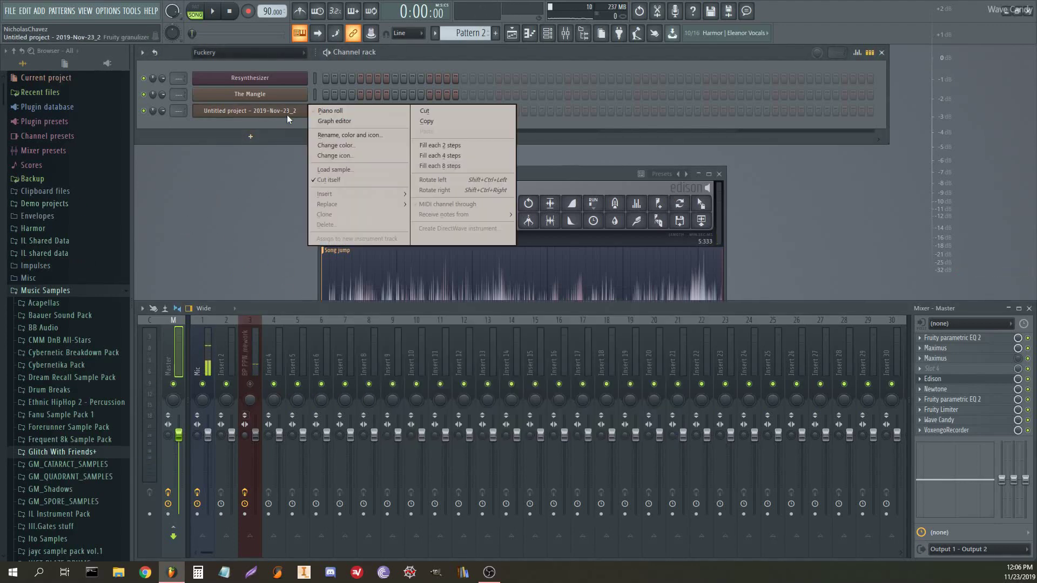
left_click(327, 111)
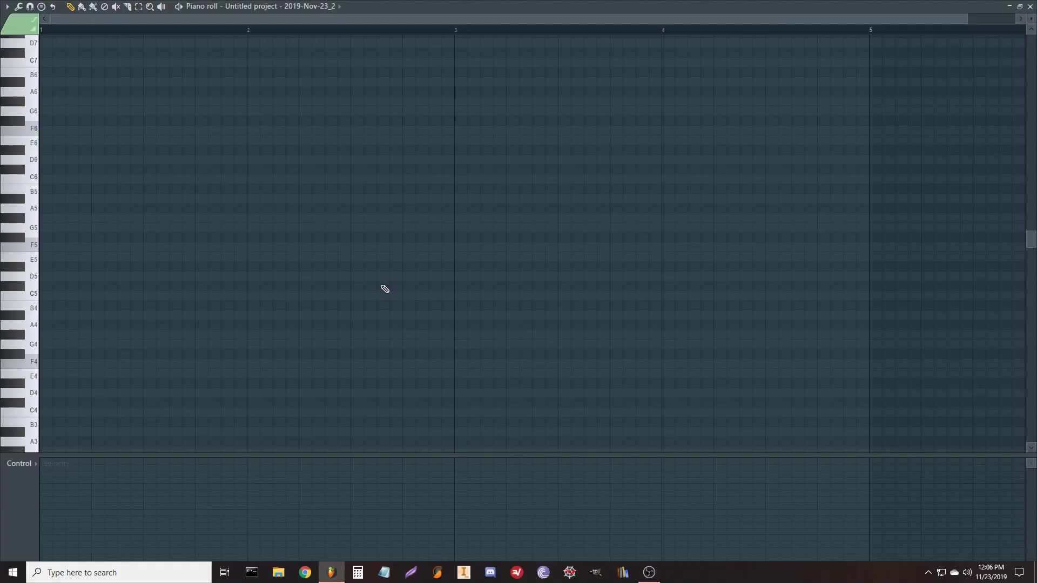
scroll(169, 254, "down", 2)
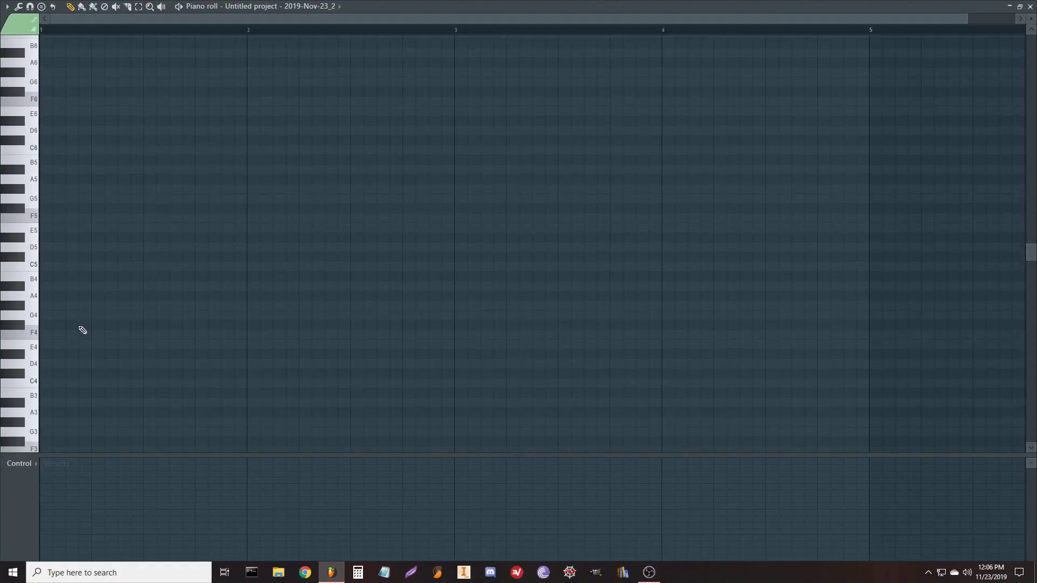
left_click(43, 347)
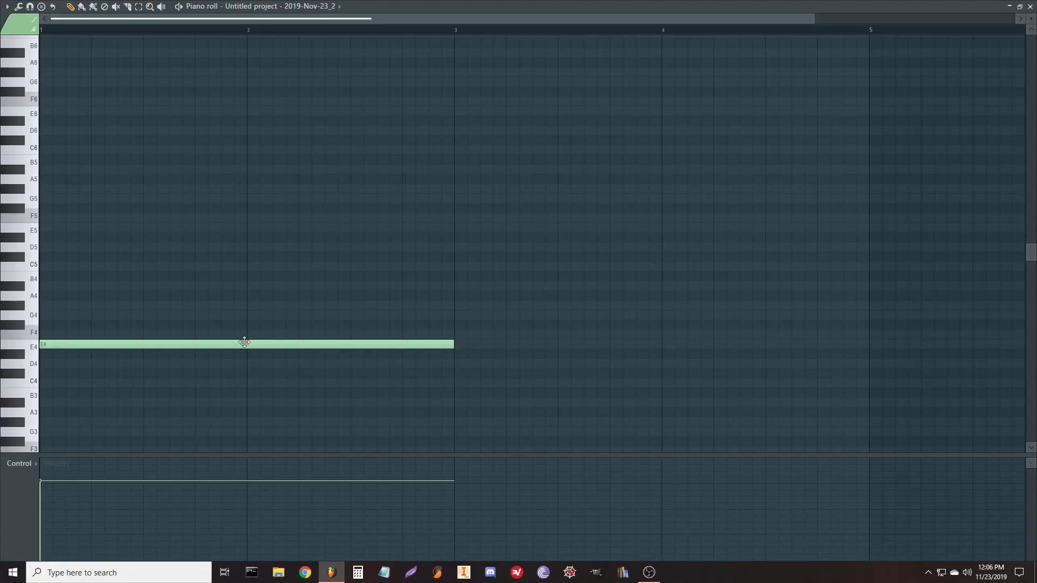
left_click_drag(244, 342, 237, 256)
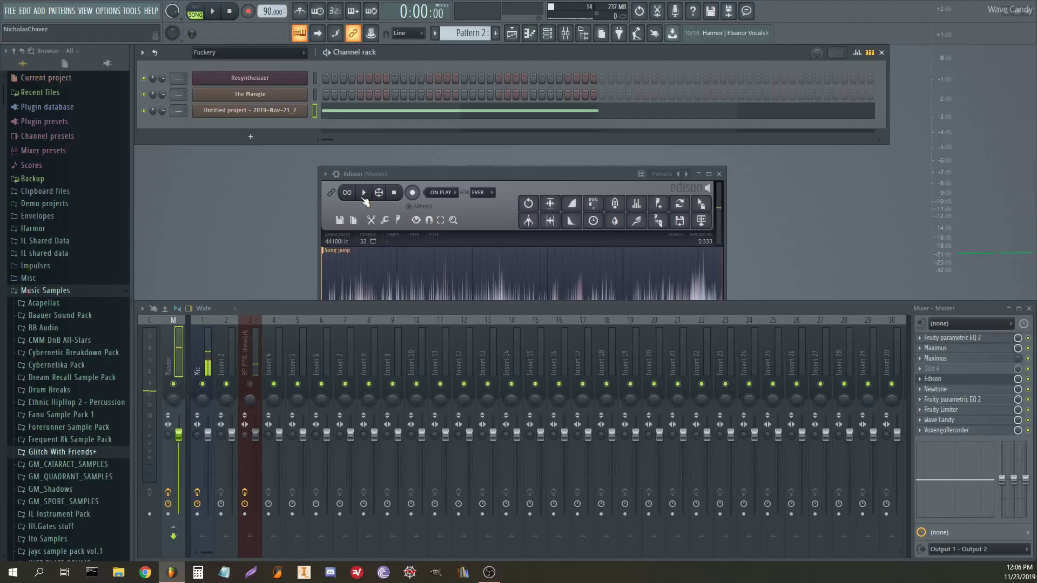
- Select bars 5 to 7 of the playlist and create automation clips for the Granulizer's attack, hold, grain spacing and wave spacing
left_click(276, 113)
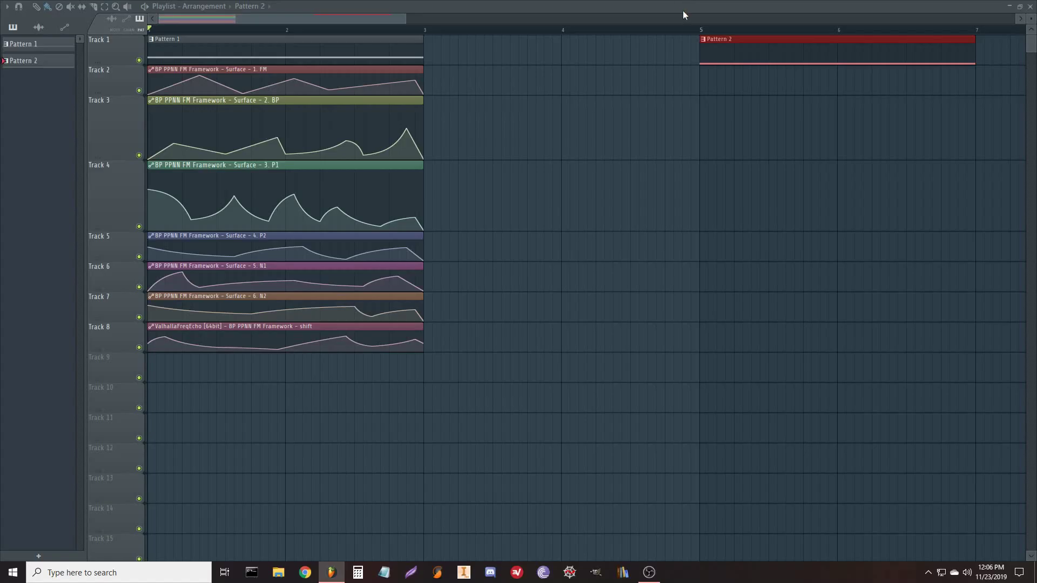
left_click_drag(705, 31, 977, 63)
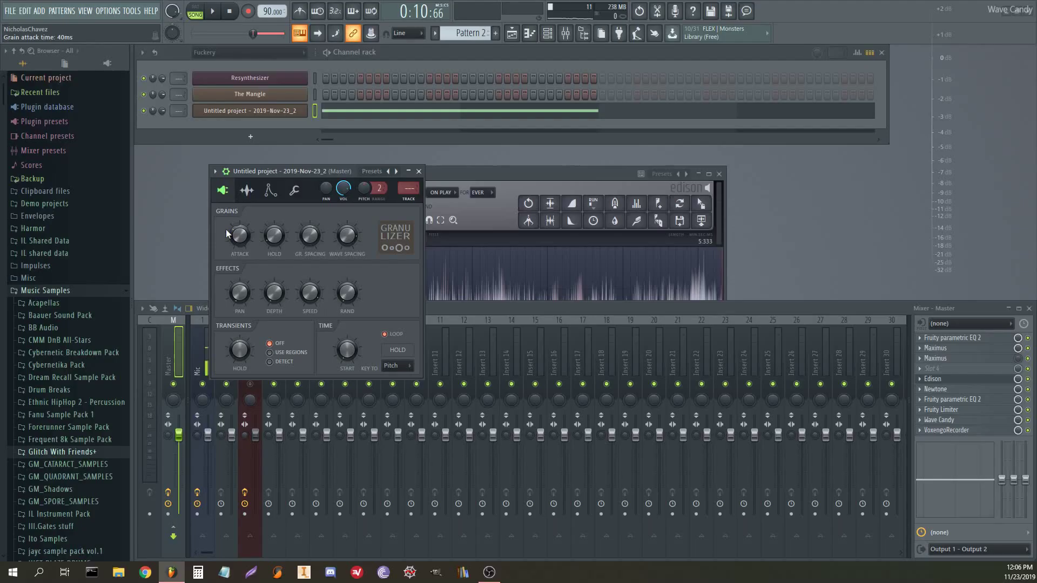
right_click(245, 238)
left_click(297, 309)
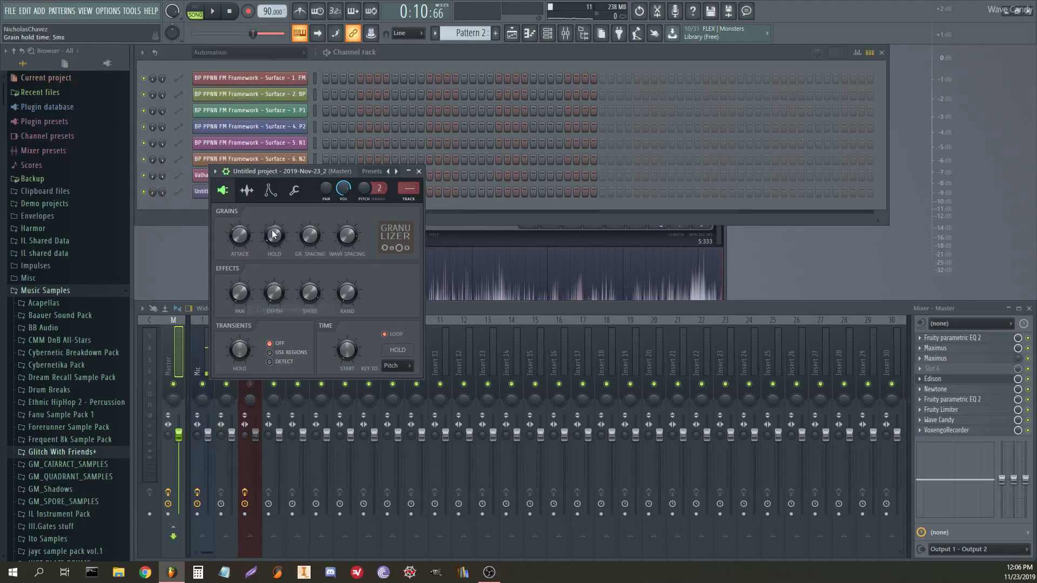
right_click(272, 241)
left_click(310, 309)
right_click(304, 241)
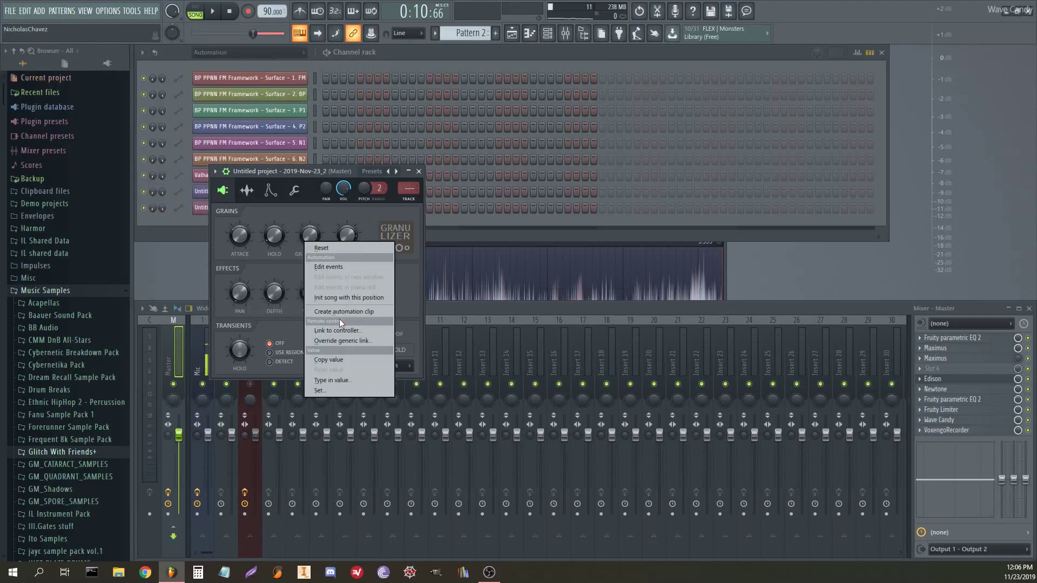
left_click(351, 309)
right_click(348, 236)
left_click(364, 310)
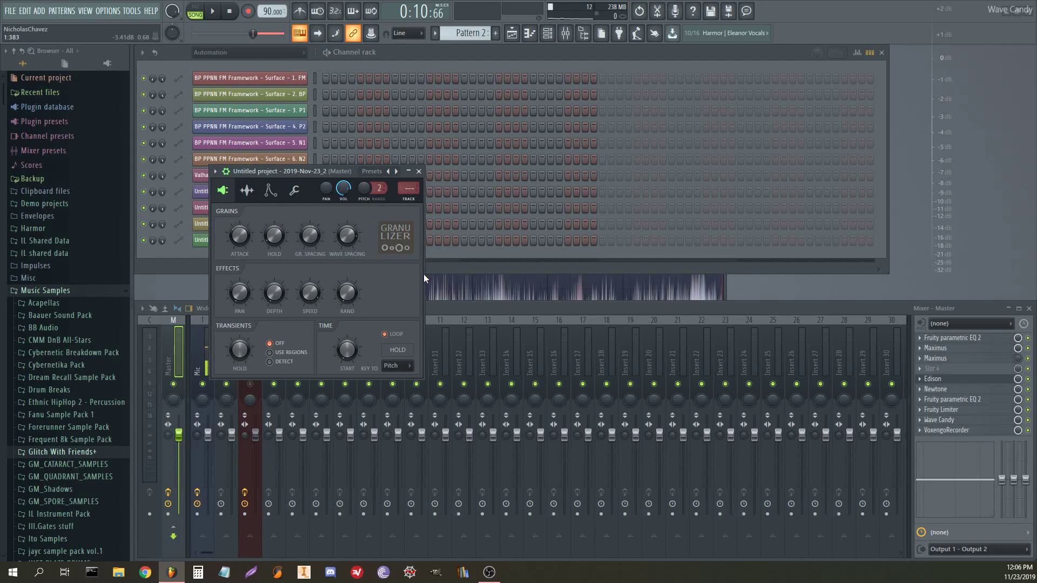
- Move the Granulizer window aside and increase the height of playlist Track 5
left_click_drag(300, 173, 375, 153)
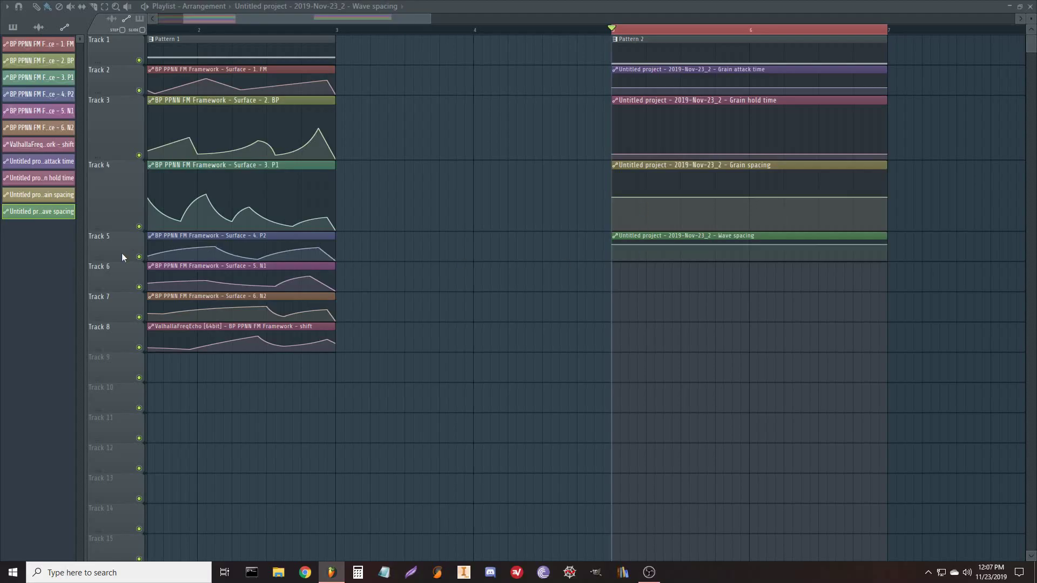
left_click_drag(122, 258, 122, 319)
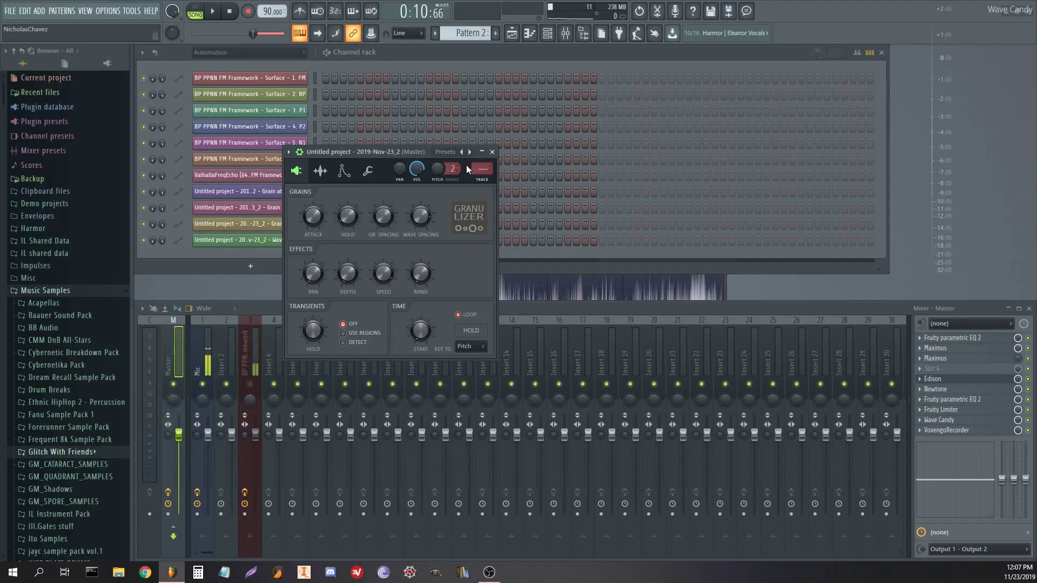
- Close the Granulizer, show the Fuckery channel group and route the granulized channel to mixer Insert 4
left_click(492, 151)
left_click(231, 52)
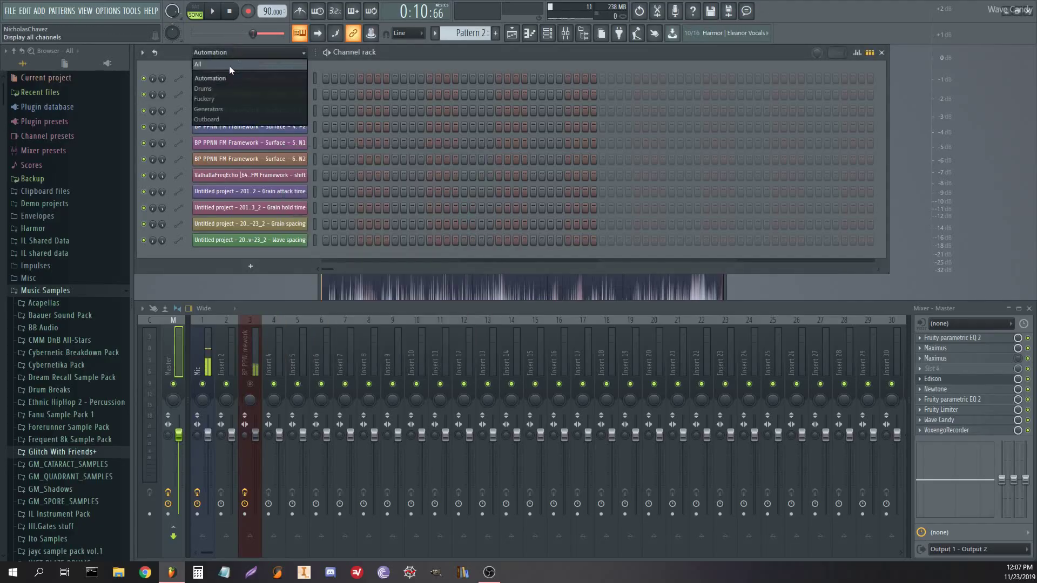
left_click(224, 101)
left_click(274, 345)
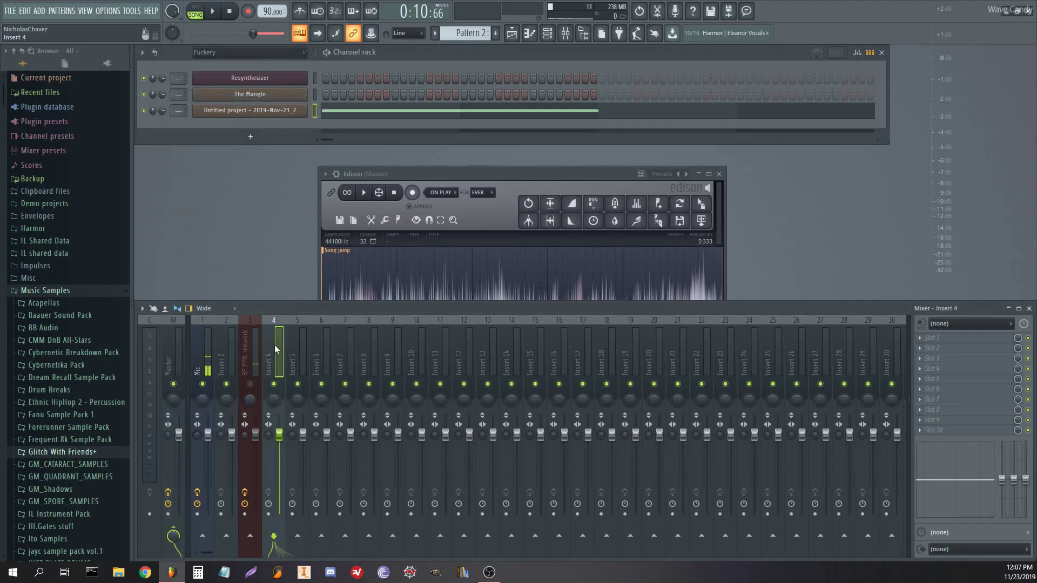
key("ctrl+l")
- Load Fruity WaveShaper into the first effect slot of mixer track 4 and bend its curve upward
left_click(946, 337)
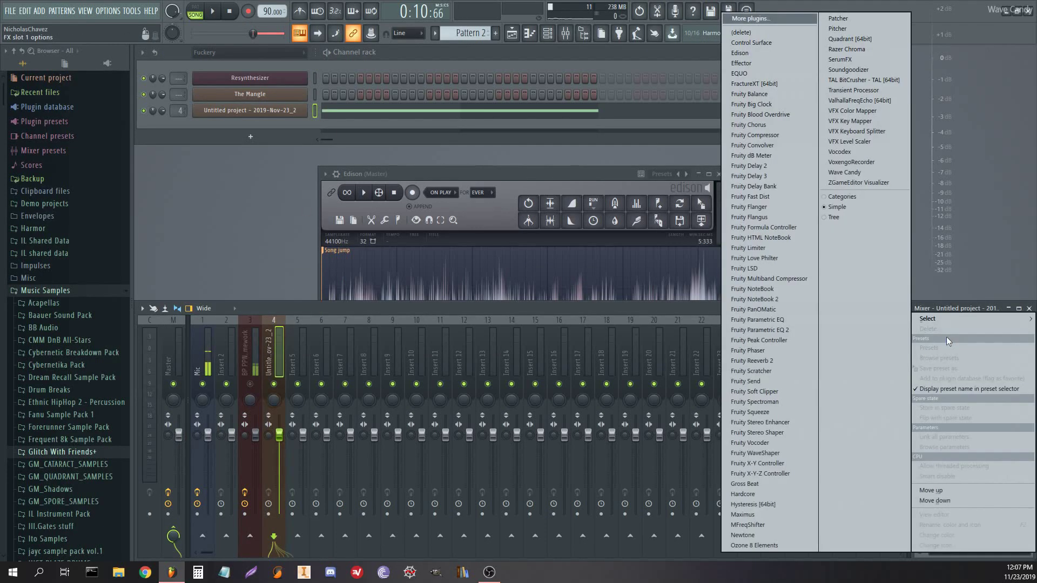
left_click(786, 463)
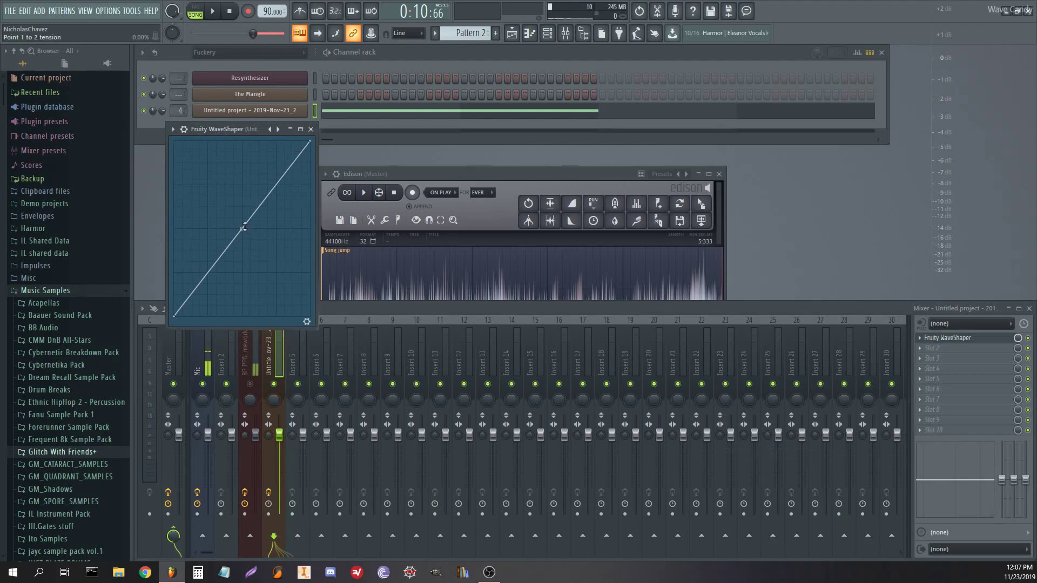
left_click_drag(242, 229, 242, 182)
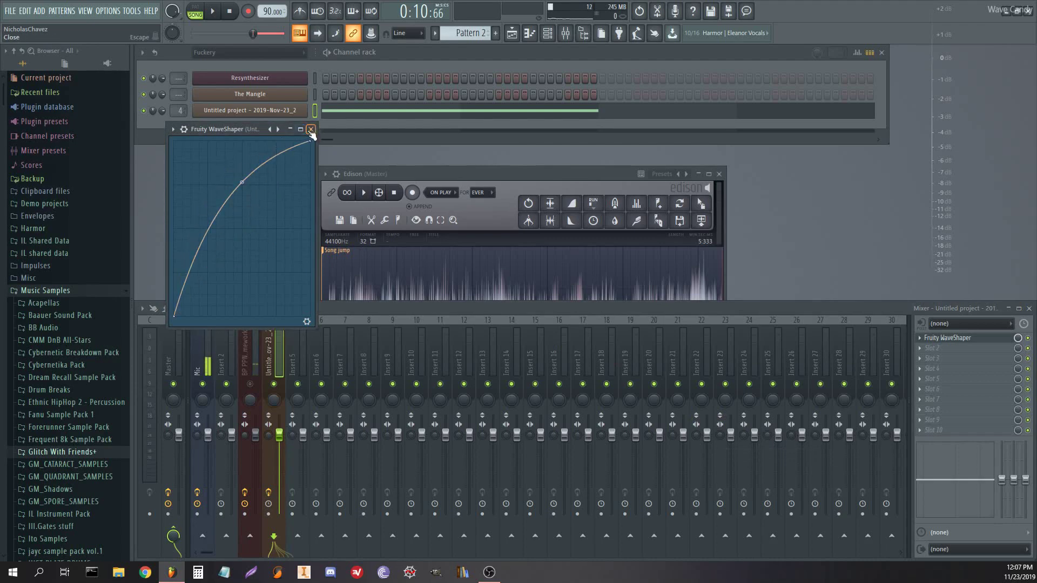
left_click(311, 129)
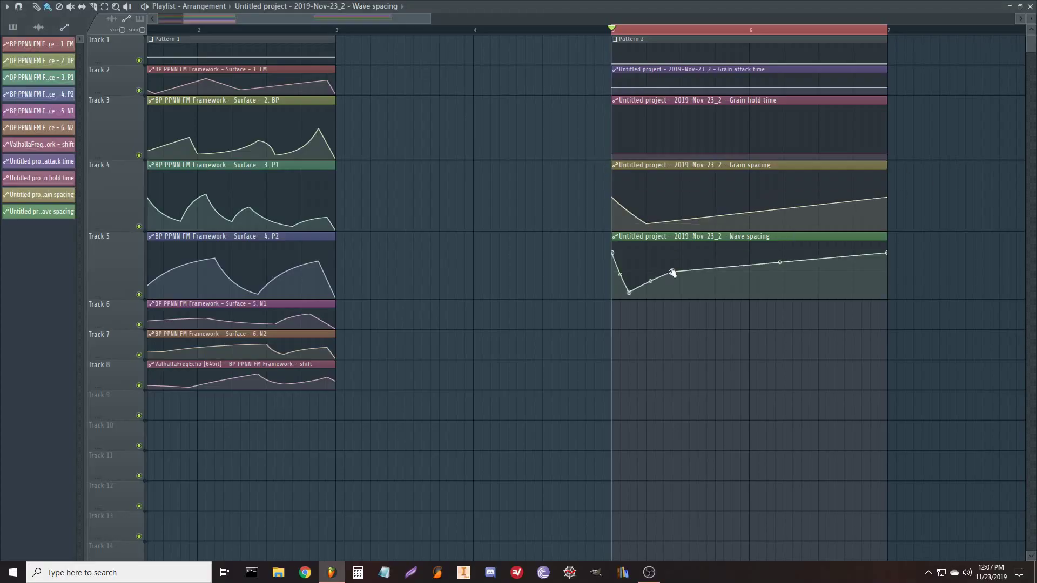
- Audition the granulized loop and add a point near bar 6 to the Track 5 Wave spacing automation
key("space")
right_click(753, 270)
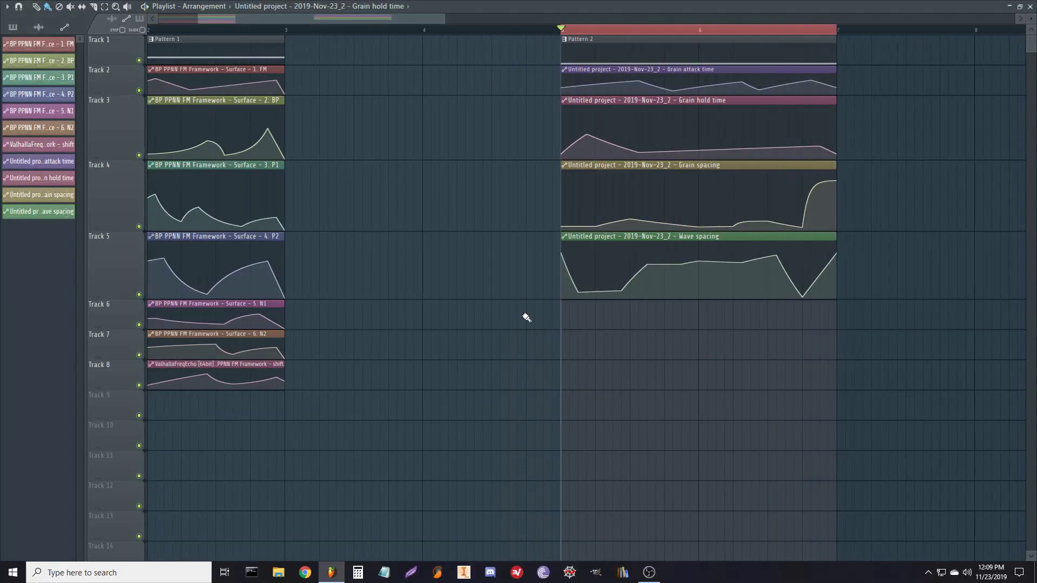
- Play the granulized Pattern 2 loop with its current grain and wave spacing automation
scroll(710, 403, "right", 1)
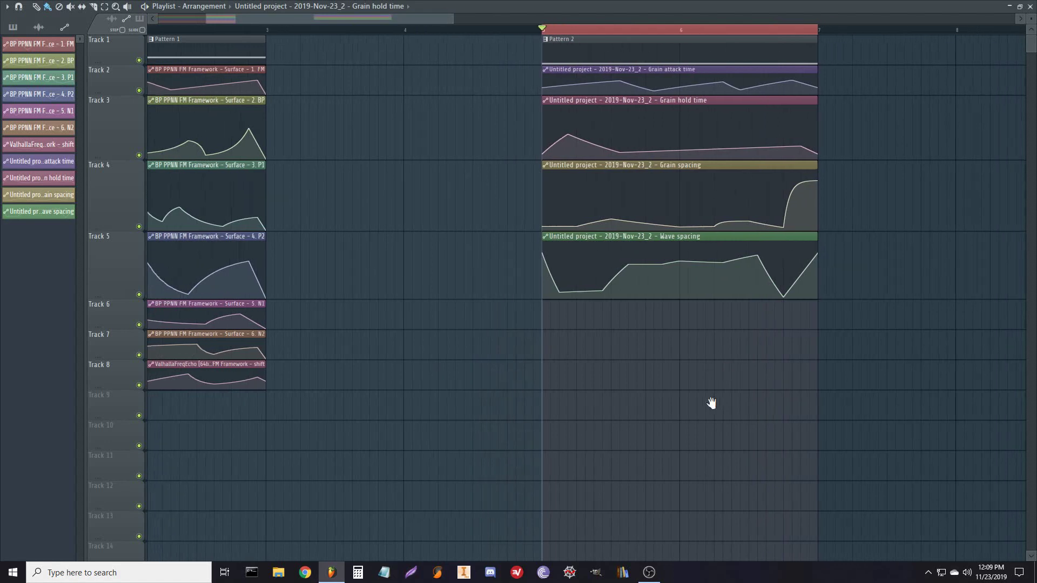
key("space")
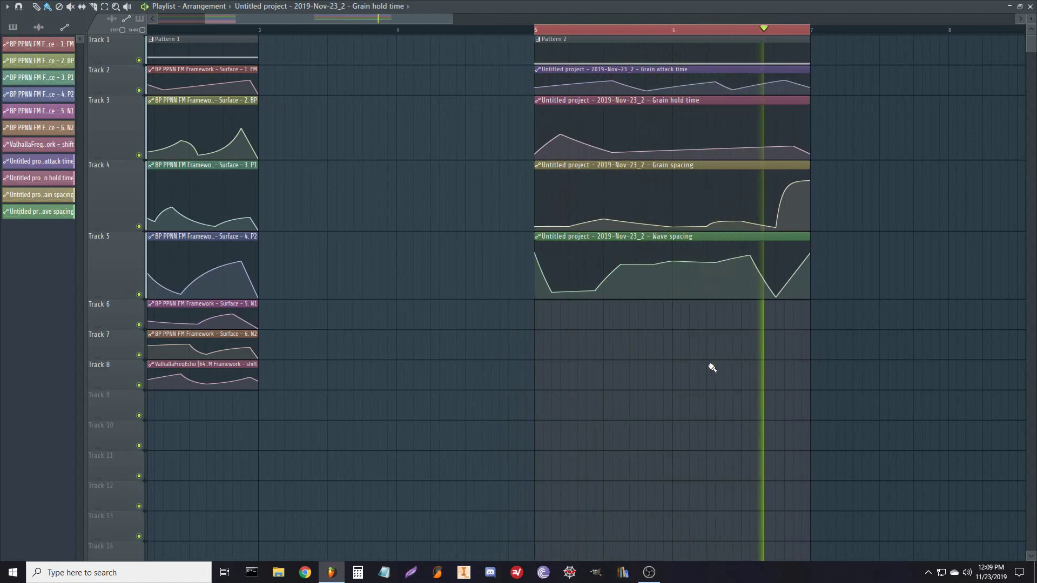
key("space")
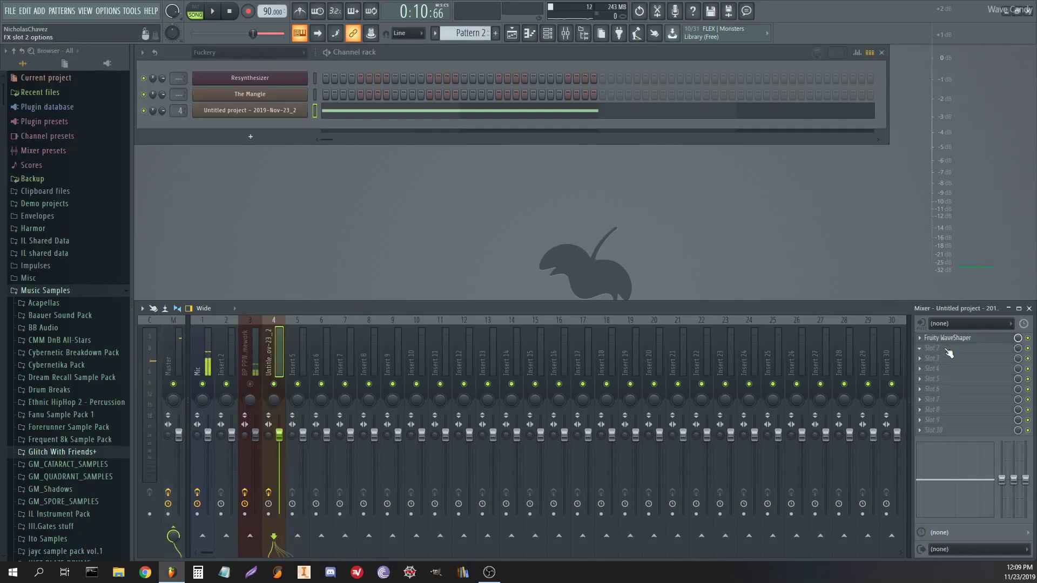
- Load MFreqShifter into the second effect slot of mixer track 4 and set its dry/wet to 68.4%
left_click(939, 349)
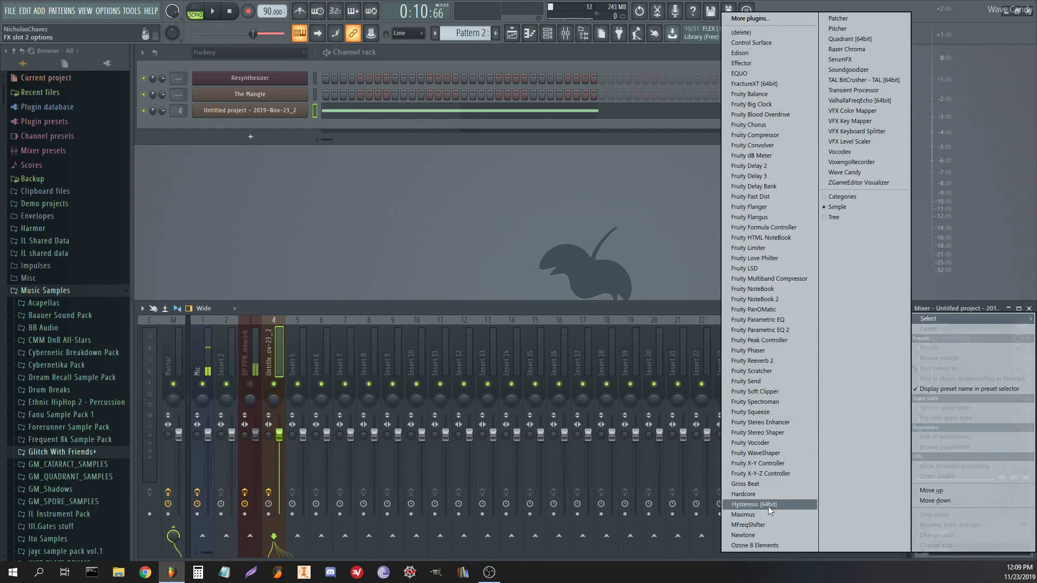
left_click(762, 525)
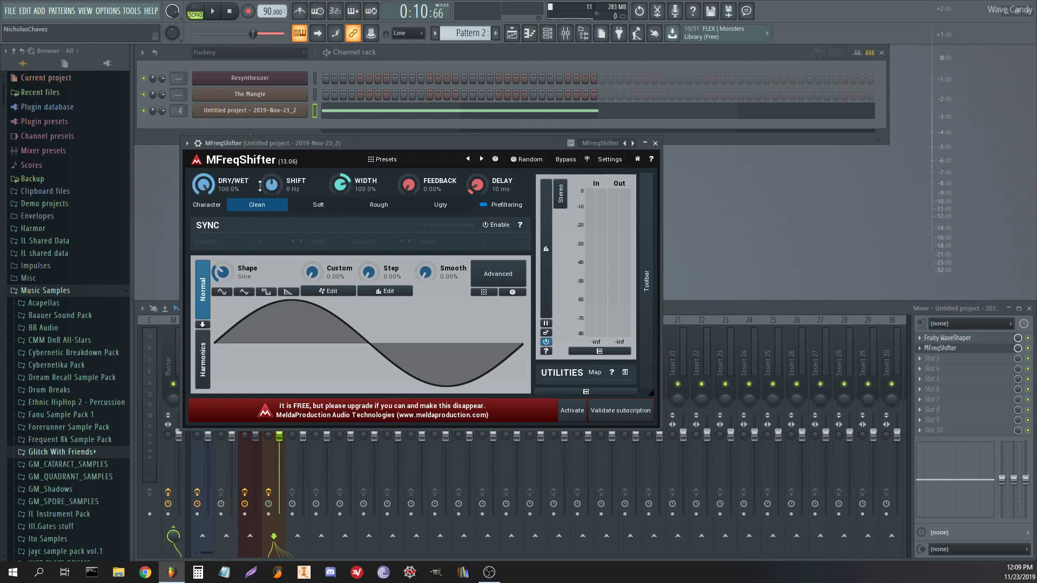
left_click_drag(204, 185, 204, 194)
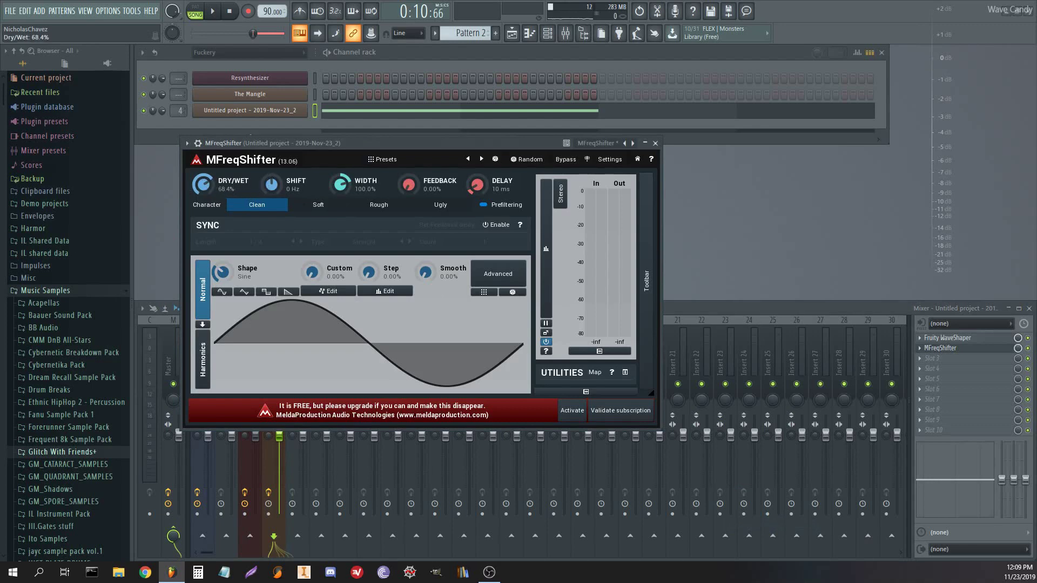
- Load Fruity Limiter into the third effect slot of mixer track 4 and bring back the MFreqShifter settings
left_click(939, 357)
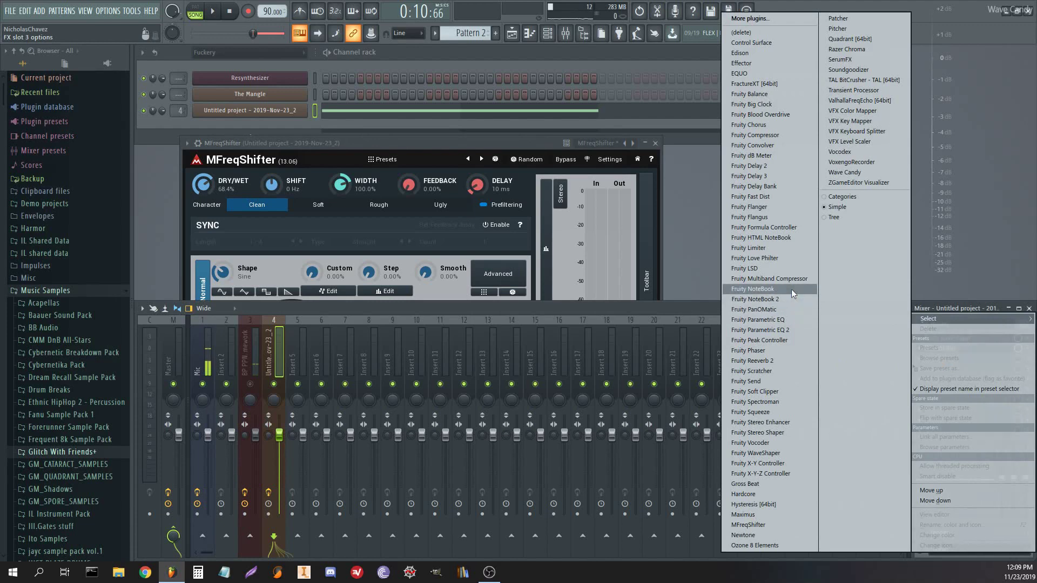
left_click(782, 248)
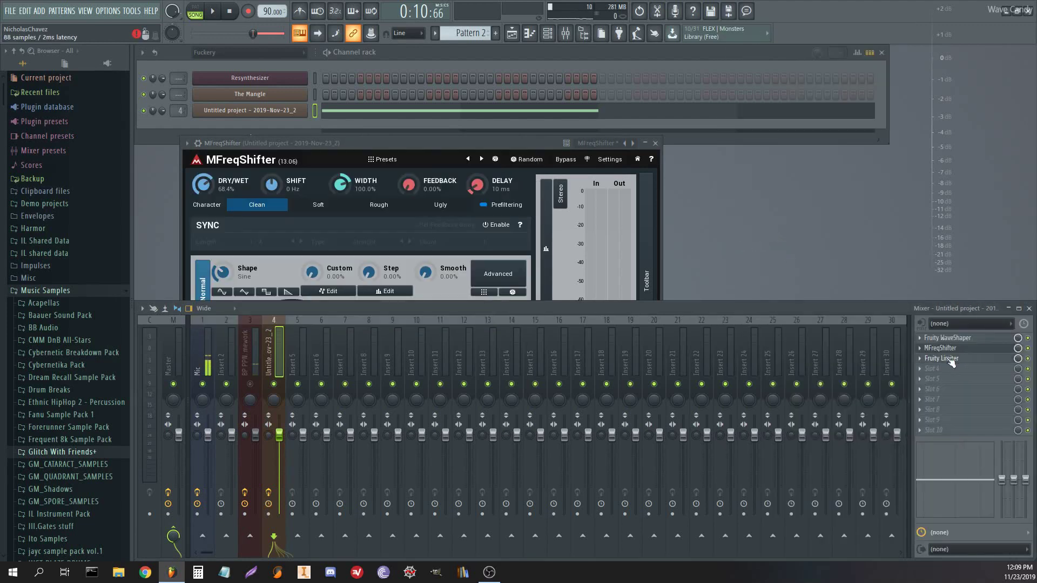
left_click(951, 359)
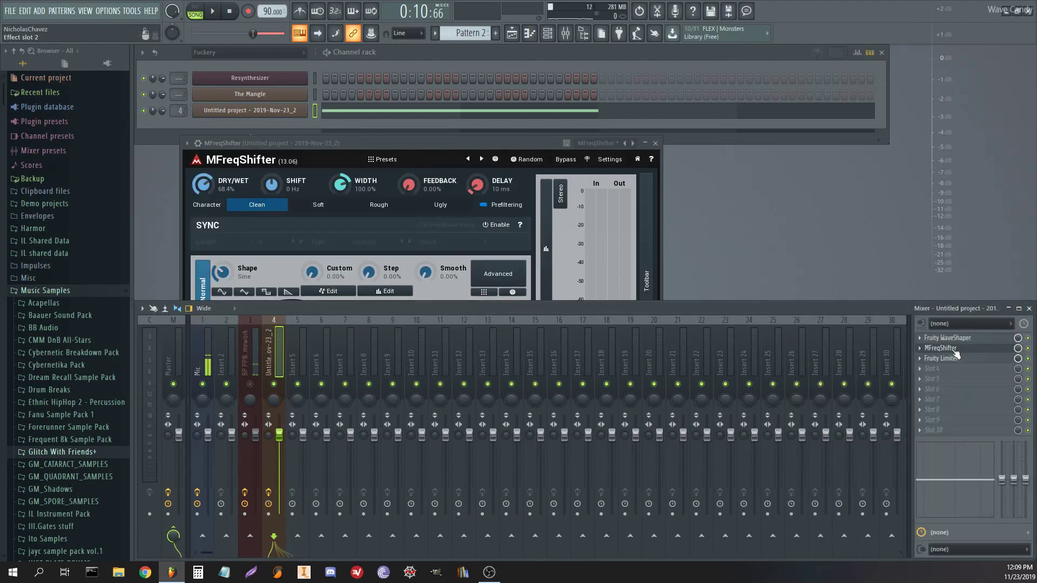
- Set MFreqShifter's delay to 0 ms, feedback to 70.5% and shift to 0.1382 Hz
left_click_drag(484, 186, 484, 200)
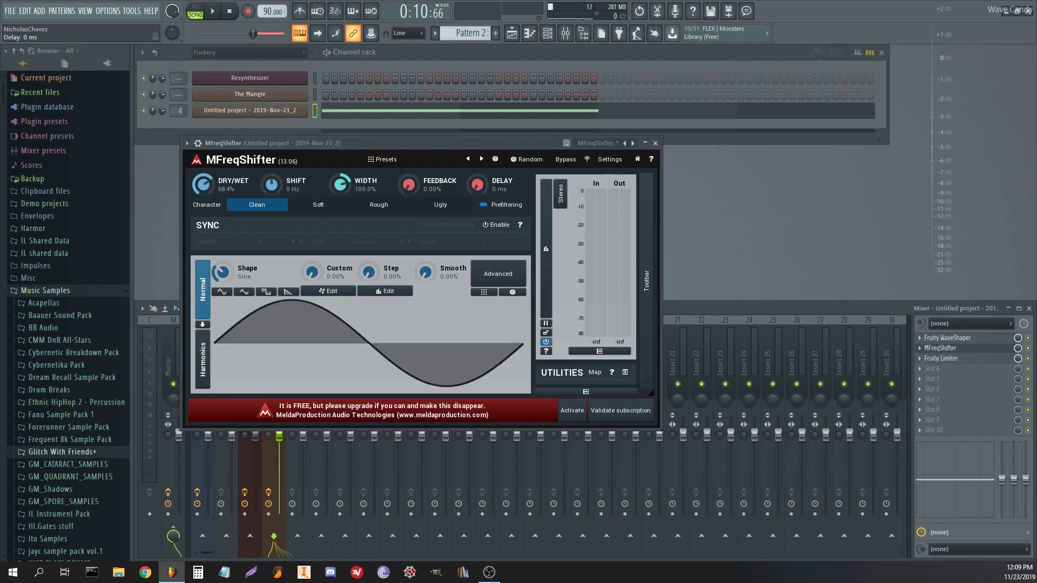
left_click_drag(409, 184, 409, 157)
left_click_drag(272, 184, 272, 178)
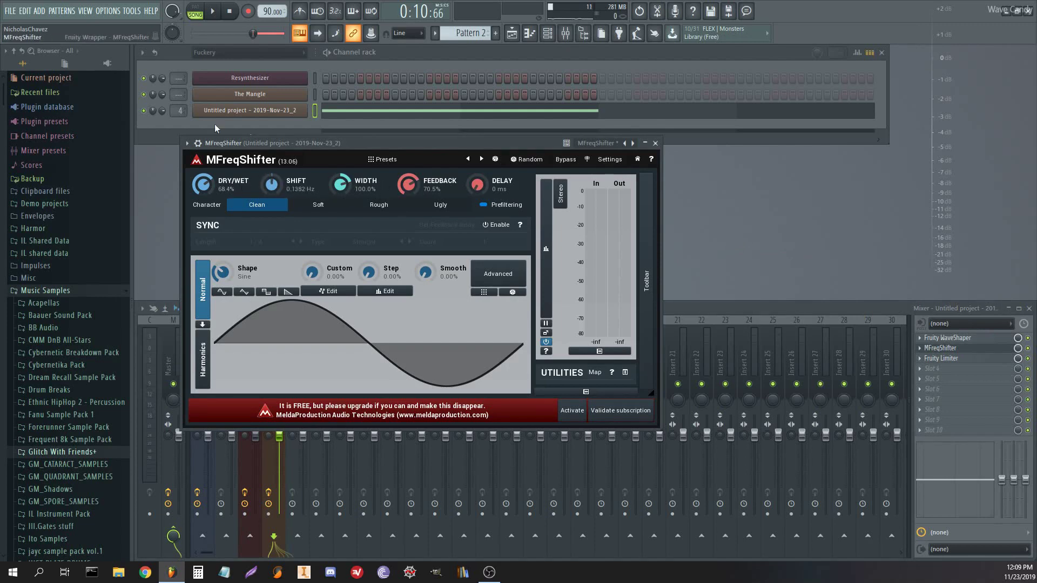
- Create an automation clip for the last tweaked parameter, MFreqShifter's Shift
left_click(132, 11)
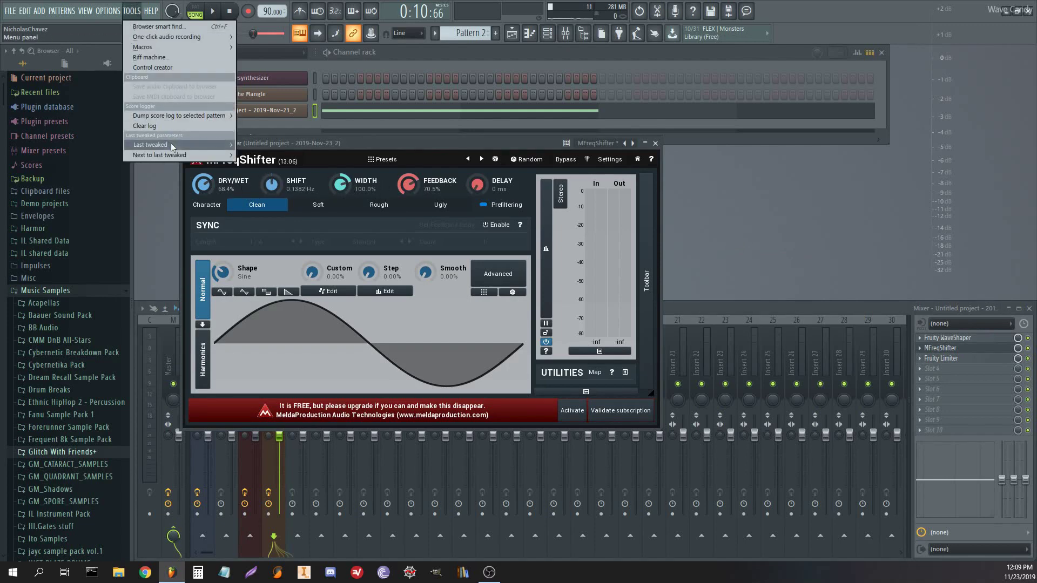
mouse_move(170, 142)
left_click(303, 207)
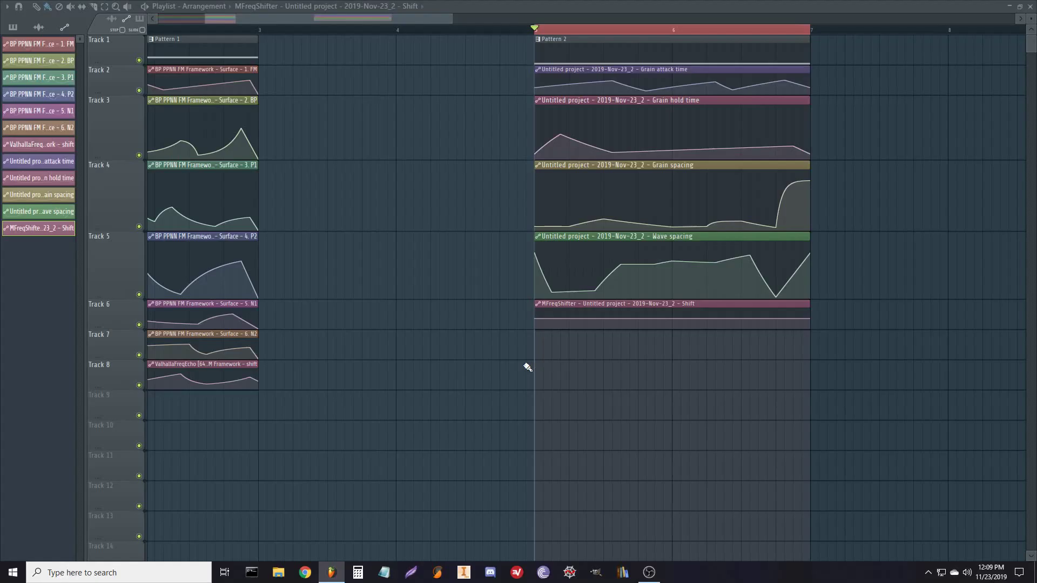
- Increase the height of Track 6 and shape the Shift automation into a shallow zigzag around its middle level
left_click_drag(122, 327, 123, 377)
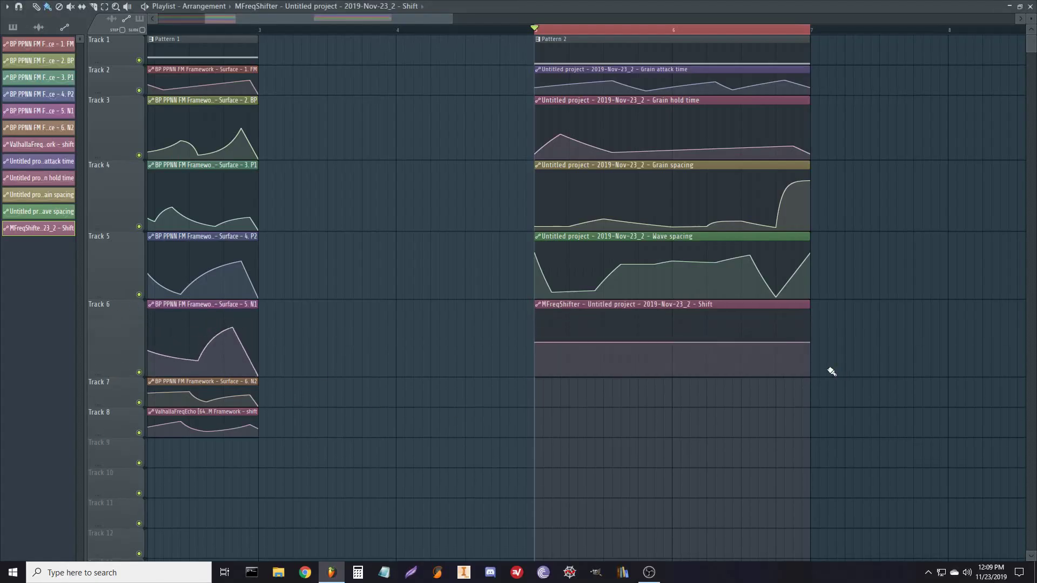
left_click(569, 350)
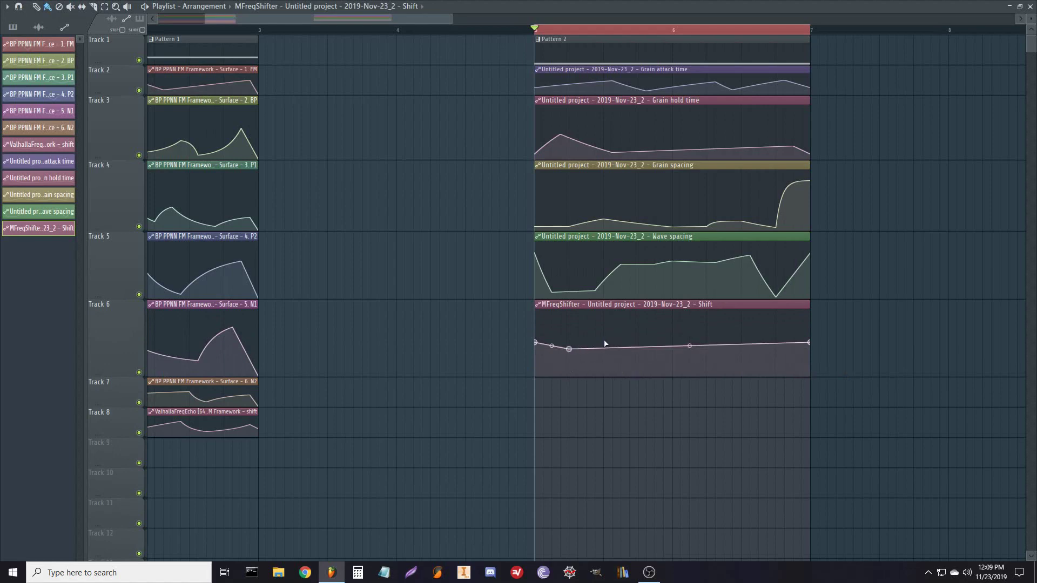
key("space")
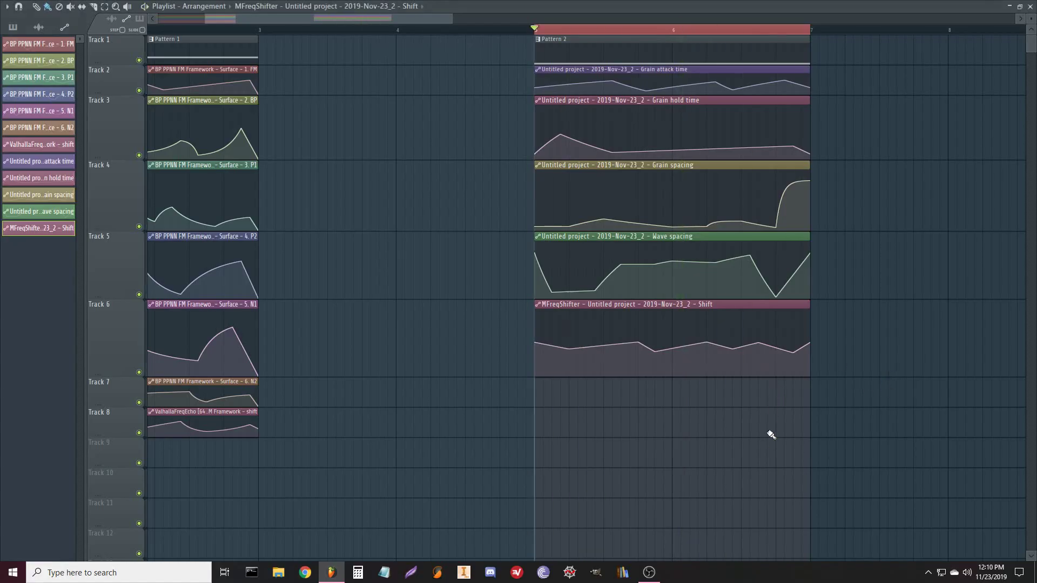
- Audition the granulized loop with the Shift automation, checking the mixer levels, and stop playback
scroll(697, 426, "right", 2)
key("space")
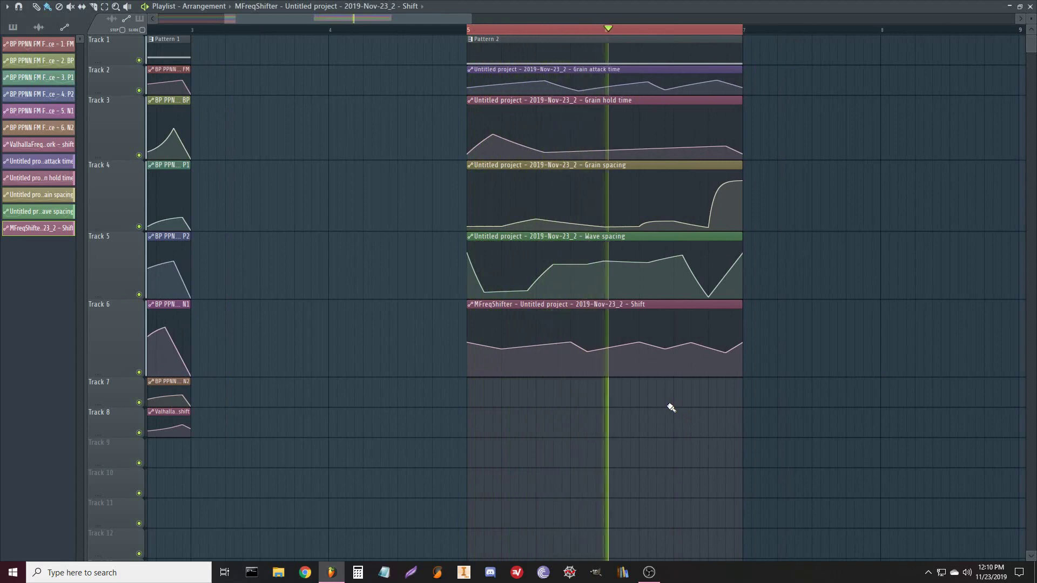
scroll(670, 411, "right", 1)
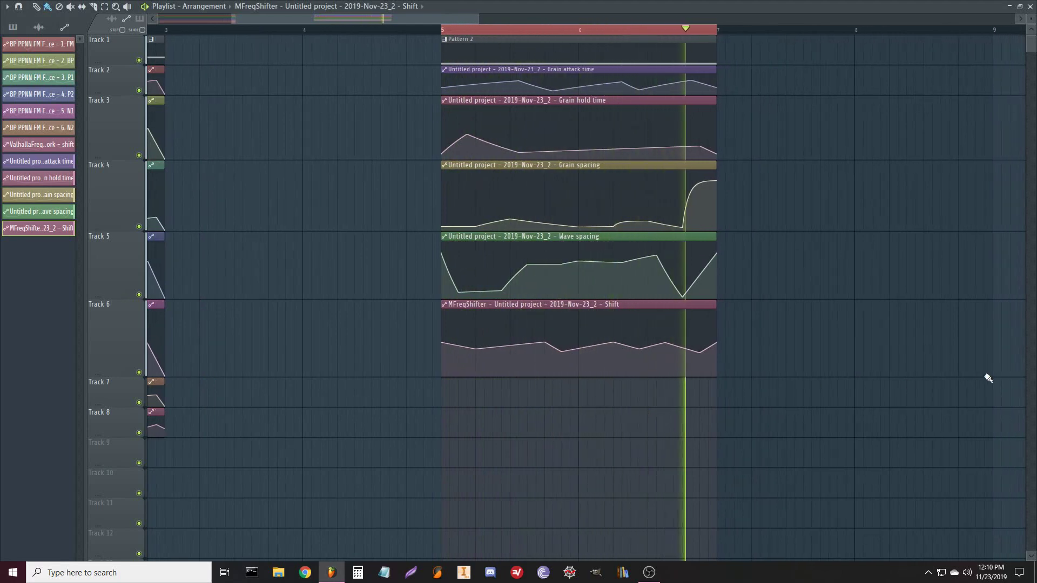
key("F5")
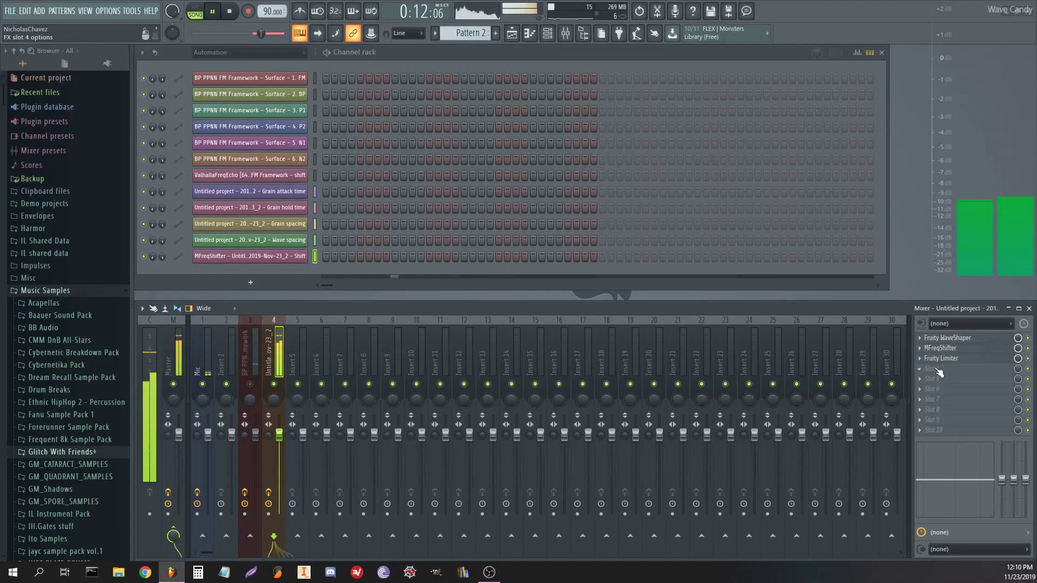
key("space")
key("F5")
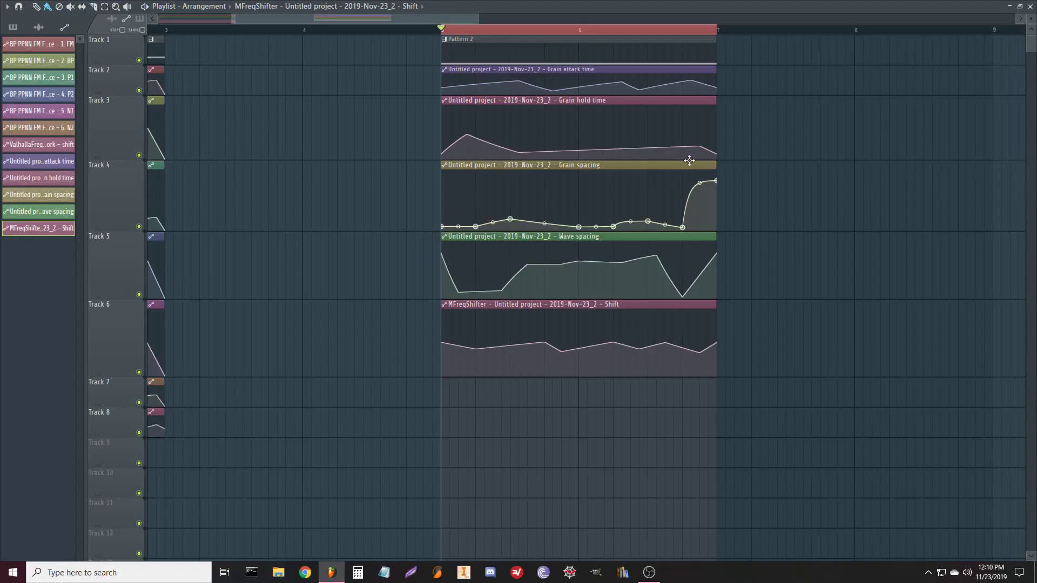
scroll(718, 33, "down", 2)
scroll(424, 34, "down", 2)
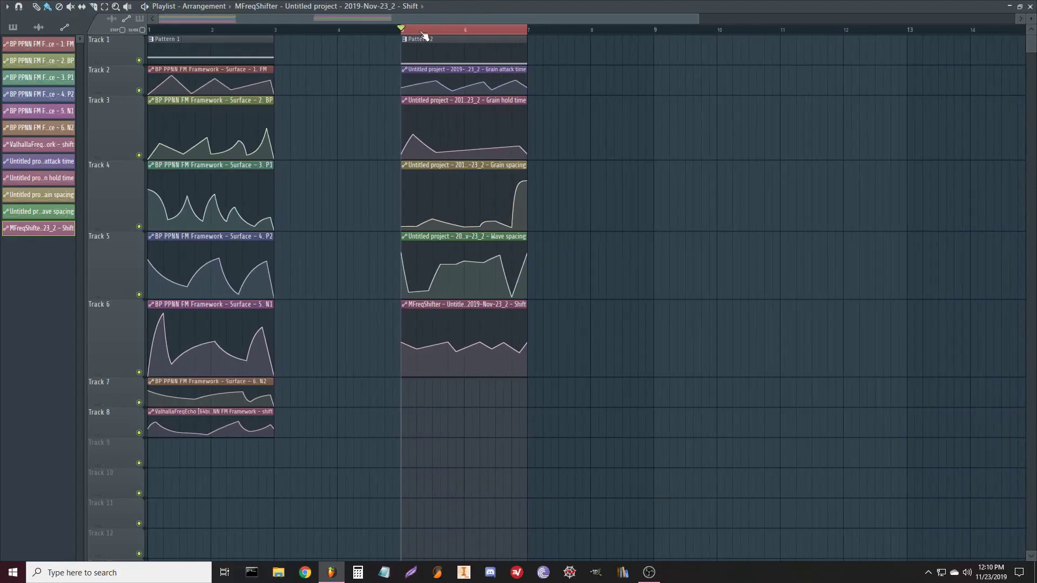
key("F5")
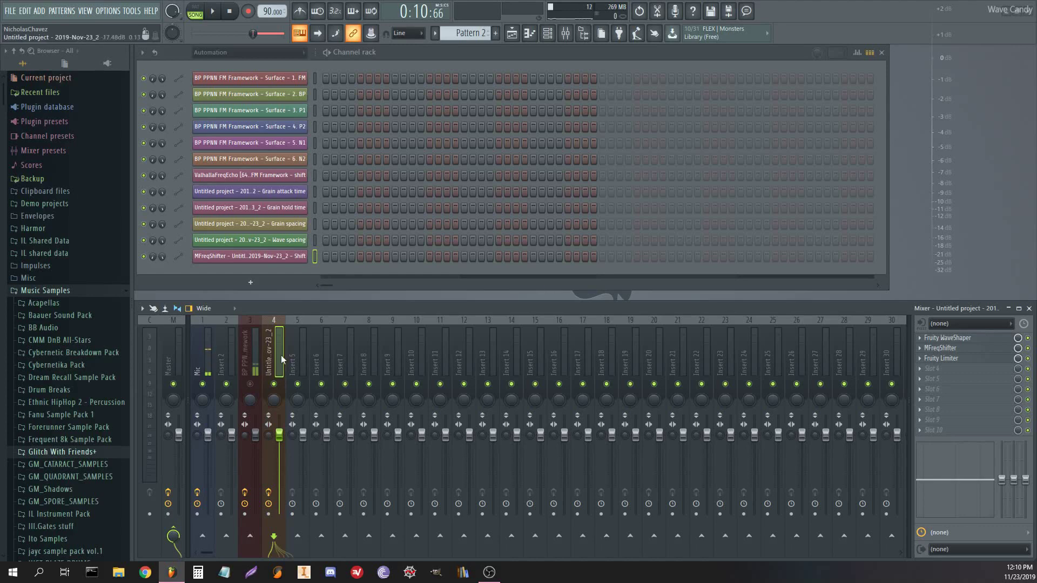
key("F5")
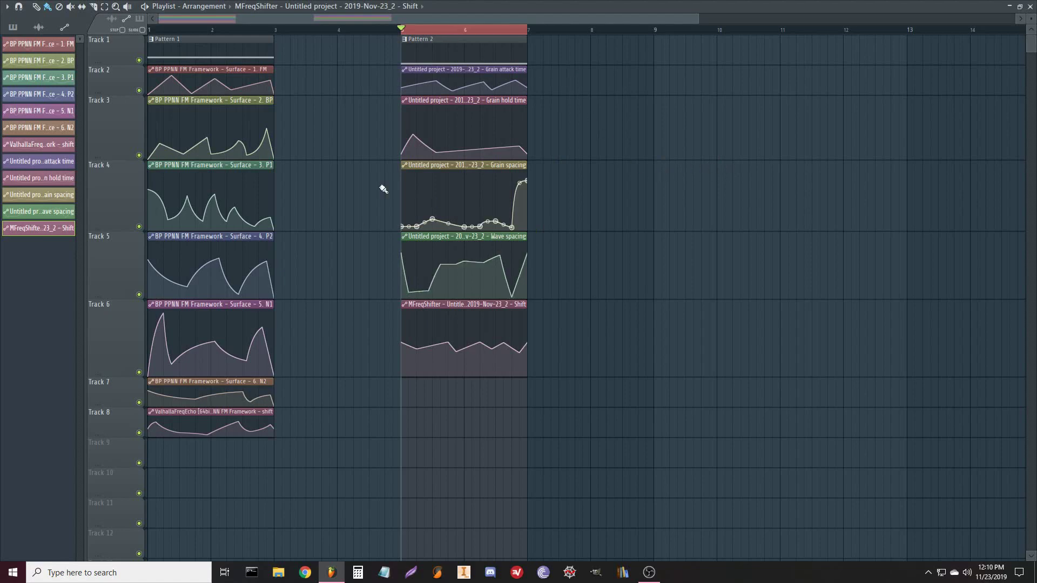
key("F5")
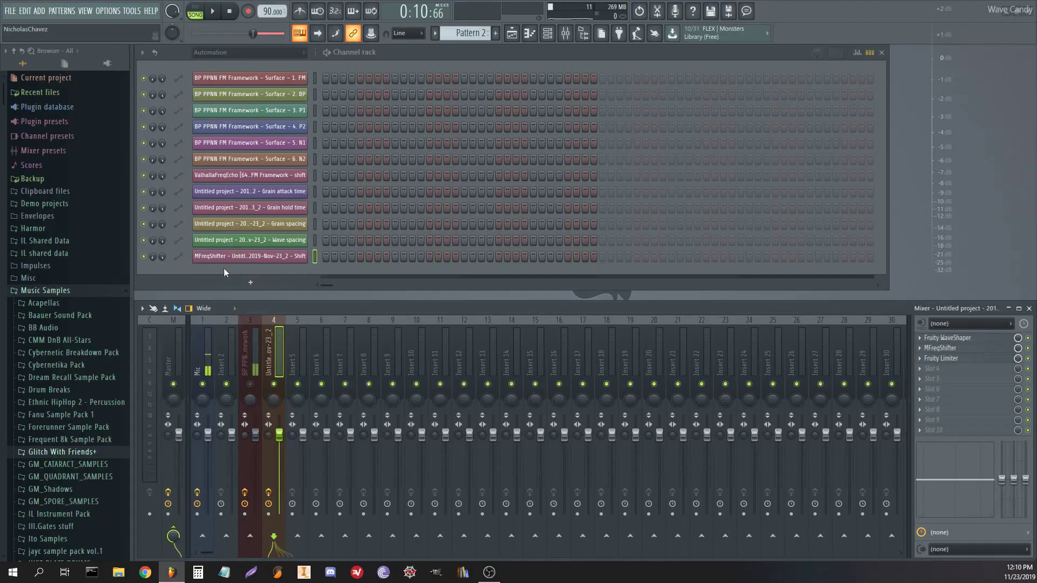
key("F5")
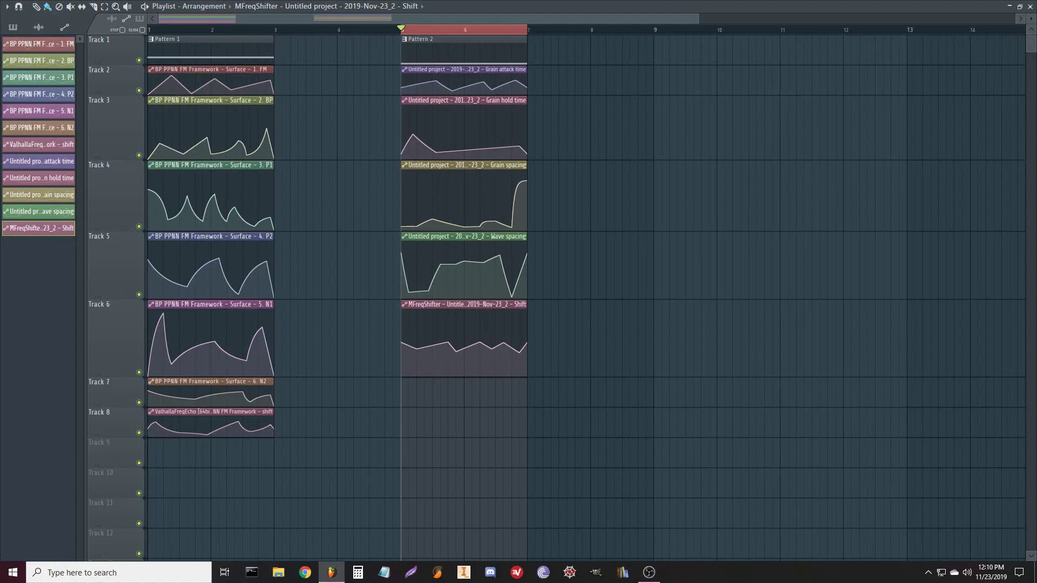
- Open Edison on the Master track and clear its existing recording
key("F5")
left_click(167, 352)
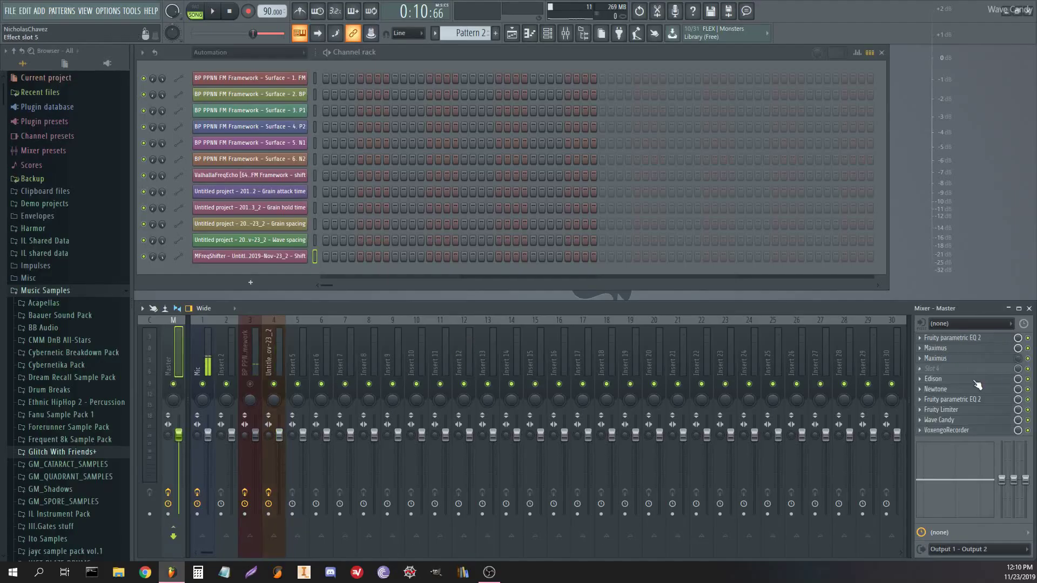
left_click(969, 380)
key("ctrl+a")
key("Delete")
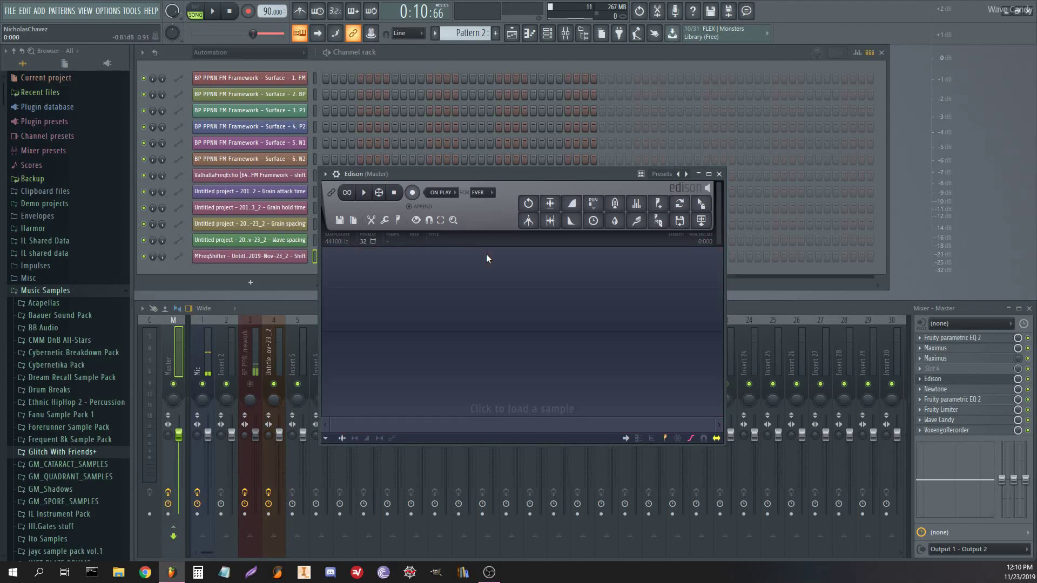
- Record one pass of the processed loop into Edison and delete the excess after the second Song jump marker
left_click(412, 192)
left_click(212, 11)
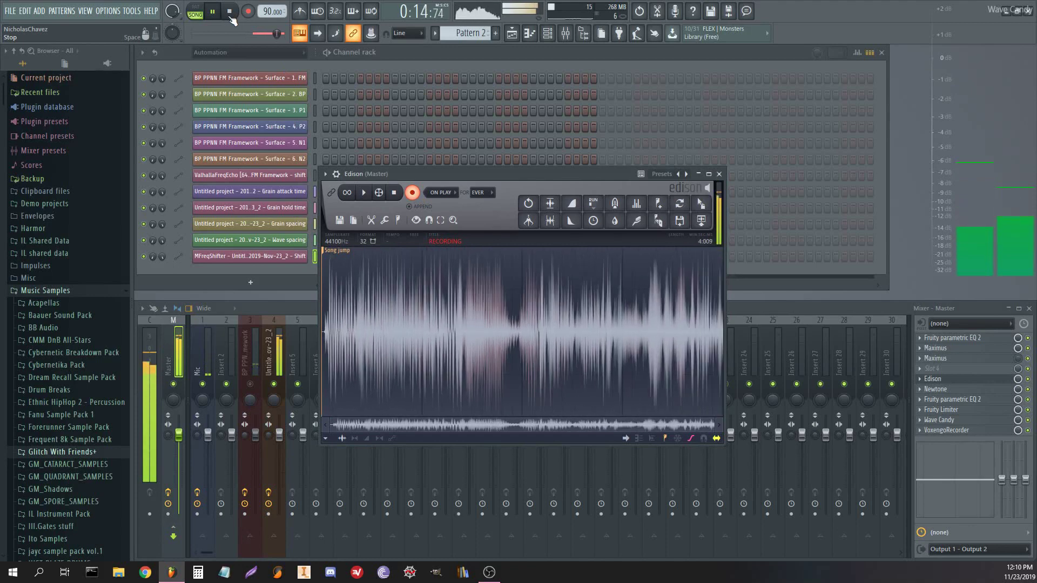
left_click(230, 12)
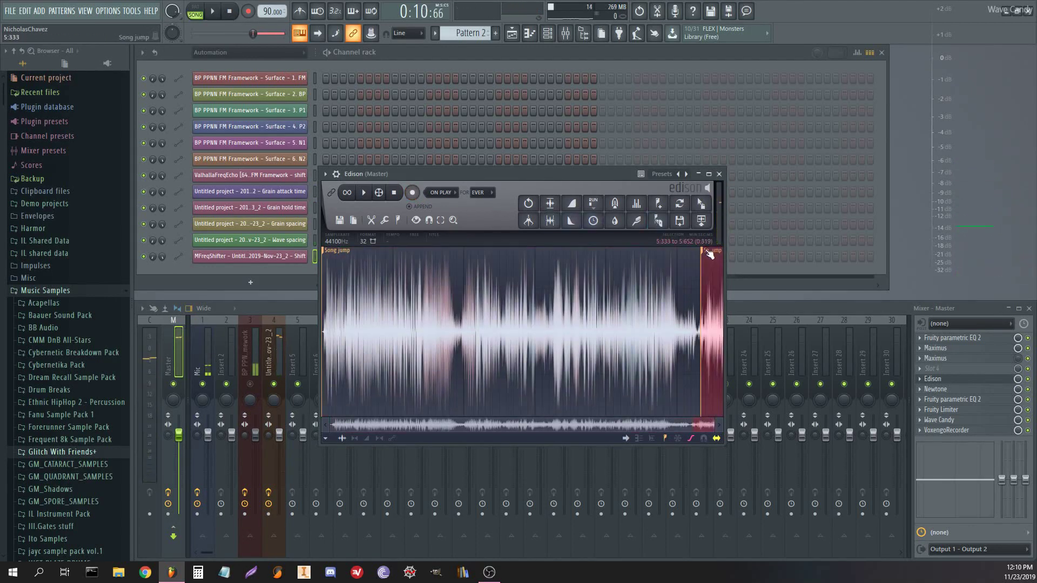
key("Delete")
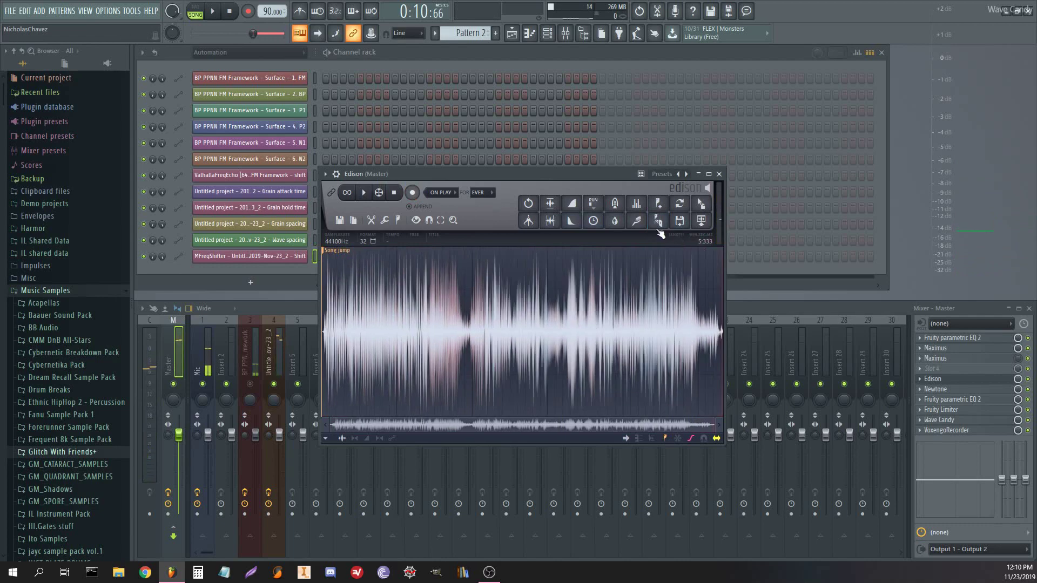
- Switch the channel rack to the Fuckery group and move the Edison window slightly aside
left_click(247, 52)
left_click(220, 107)
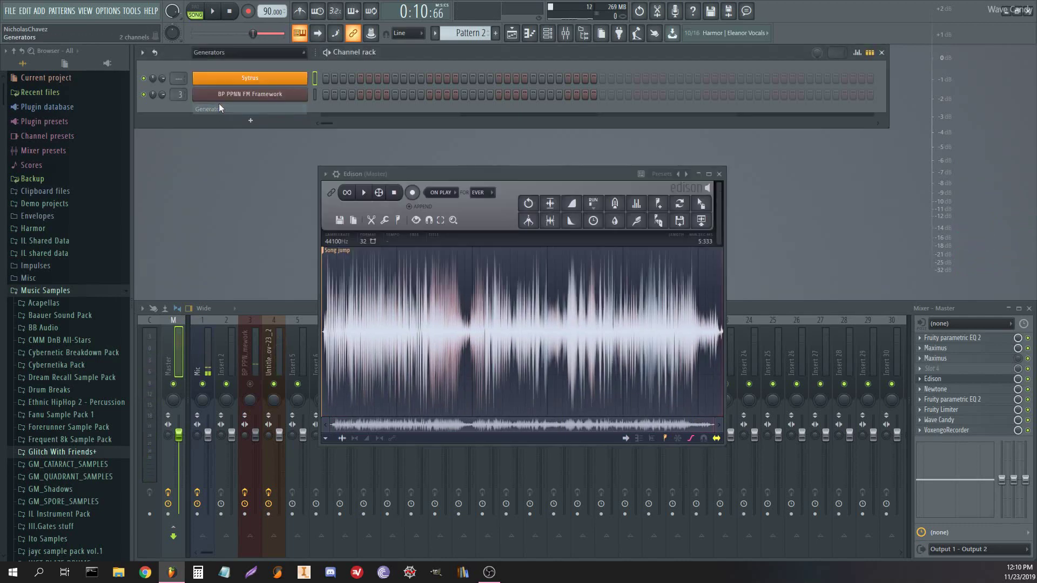
scroll(247, 54, "down", 1)
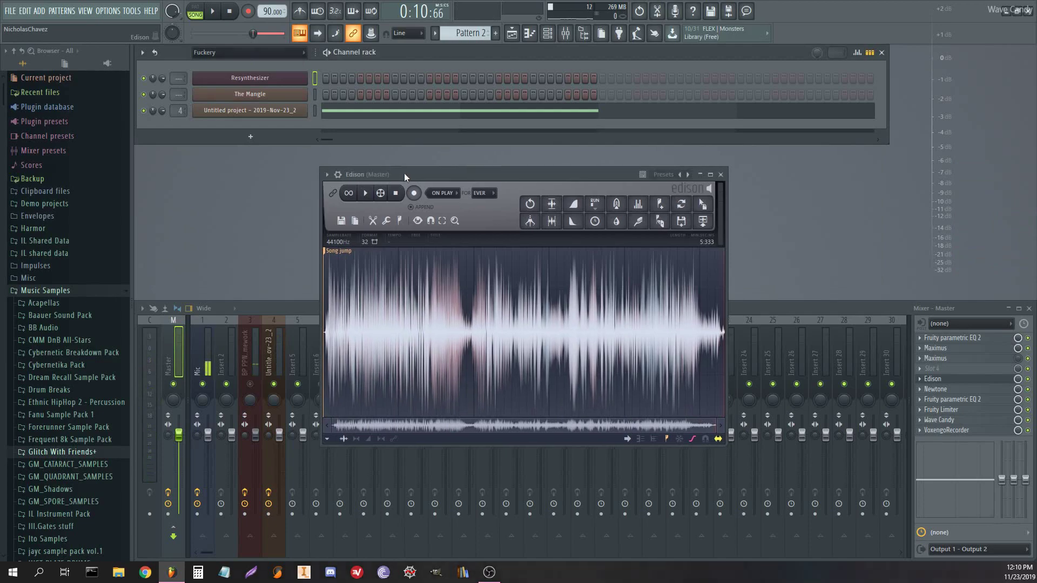
left_click_drag(404, 173, 445, 178)
- Create a new empty pattern, place it on Track 1 at bar 9 and select bars 9 to 11 for playback
left_click(494, 33)
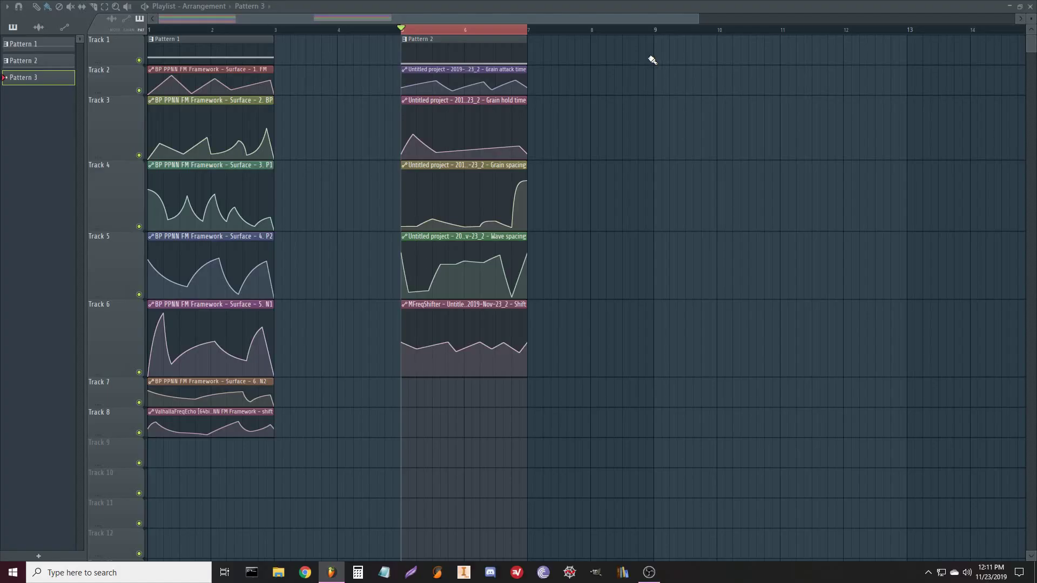
left_click(655, 46)
mouse_move(658, 32)
left_mouse_down()
mouse_move(861, 32)
mouse_move(781, 47)
left_mouse_up()
- Load the trimmed Edison recording into the Resynthesizer channel
scroll(837, 107, "right", 2)
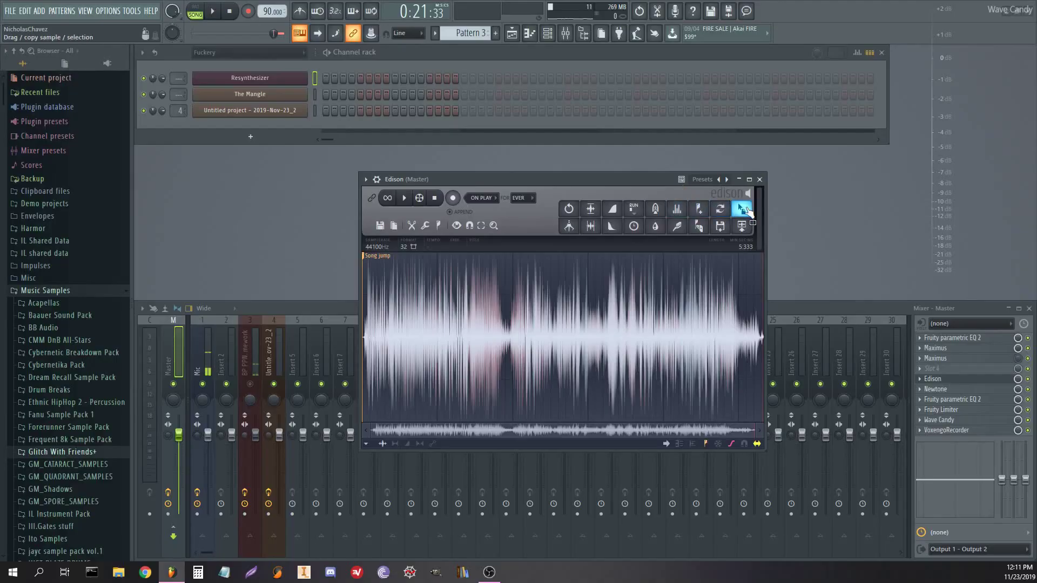
left_click_drag(749, 212, 276, 80)
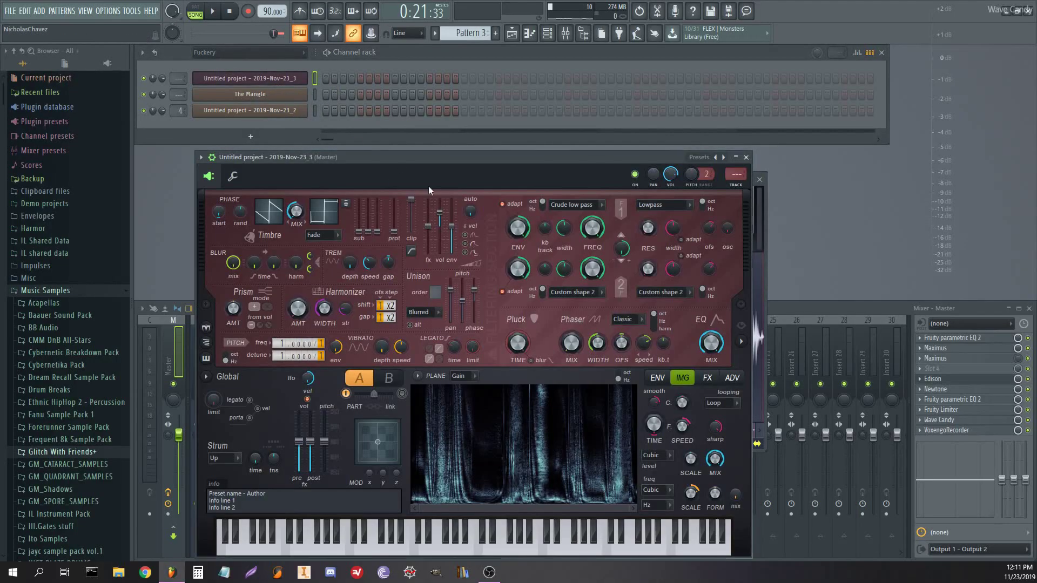
- Audition the resynthesized Harmor sound with a single note, and close the Harmor and Edison windows
left_click_drag(354, 156, 378, 159)
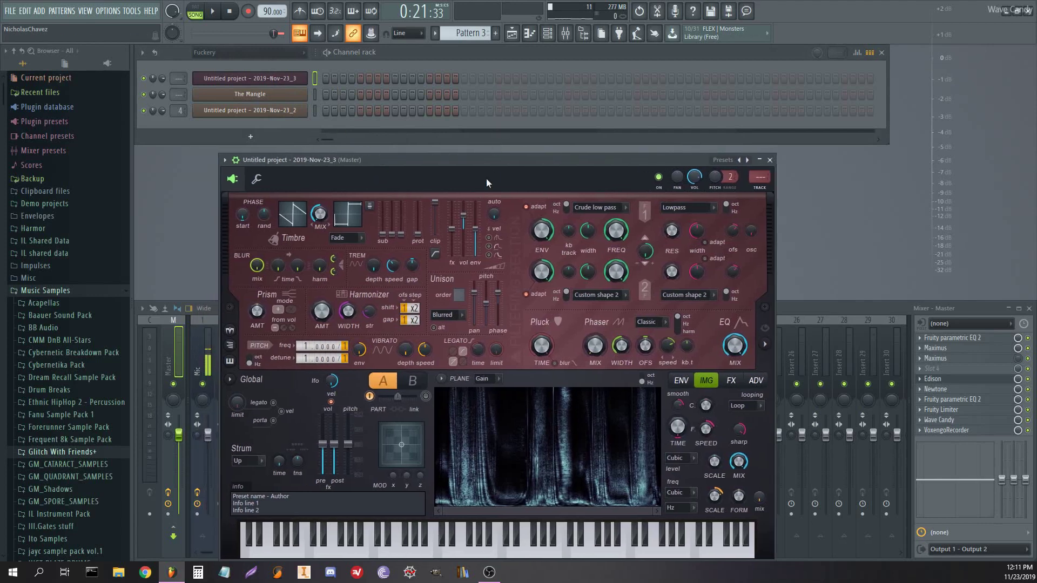
key("z")
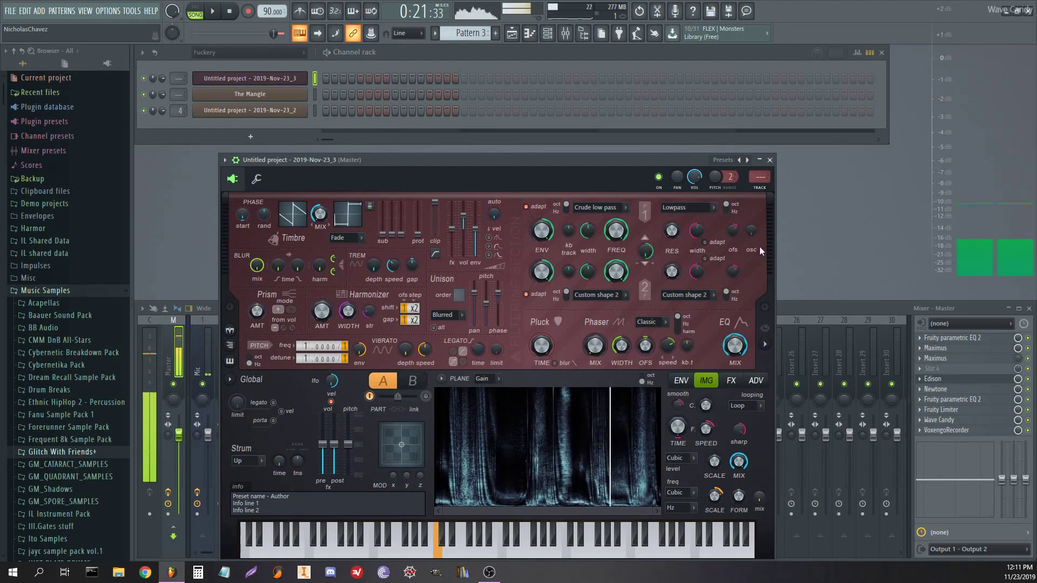
left_click(770, 160)
left_click(757, 176)
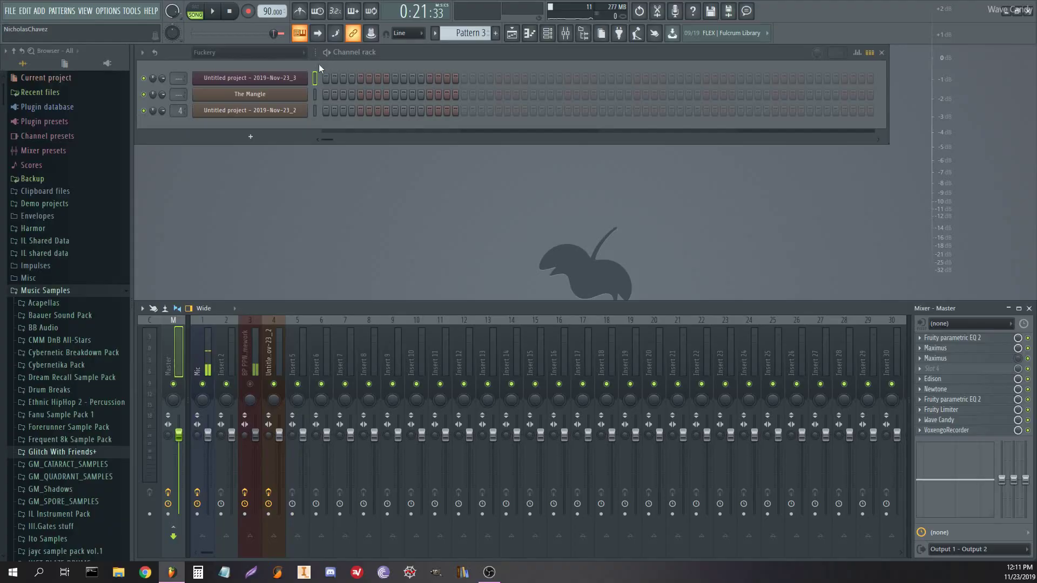
- Open the Harmor channel's piano roll and draw a two-bar C5 note starting at bar 1
right_click(320, 76)
left_click(325, 79)
left_click(324, 79)
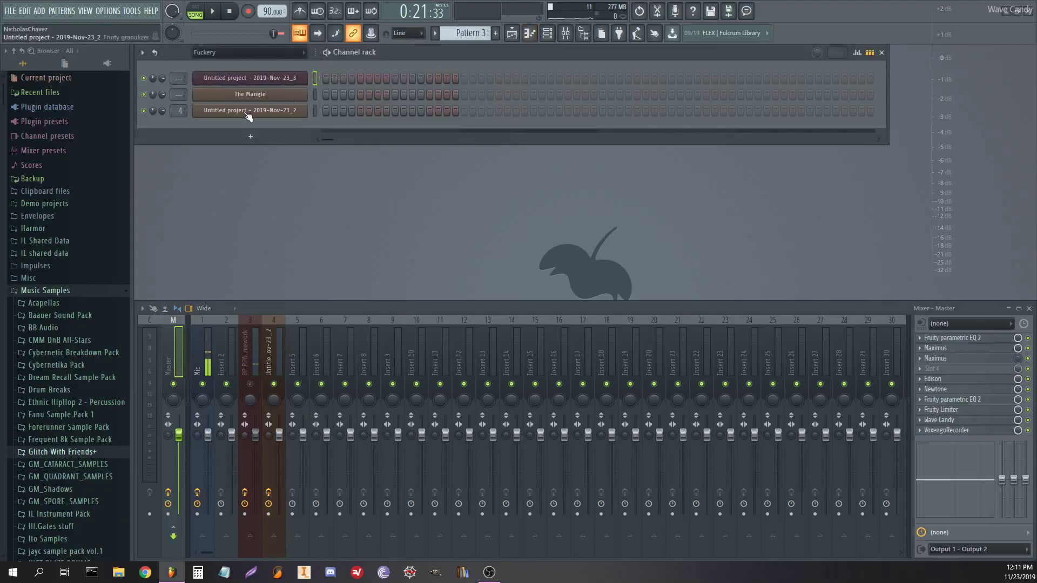
left_click(44, 267)
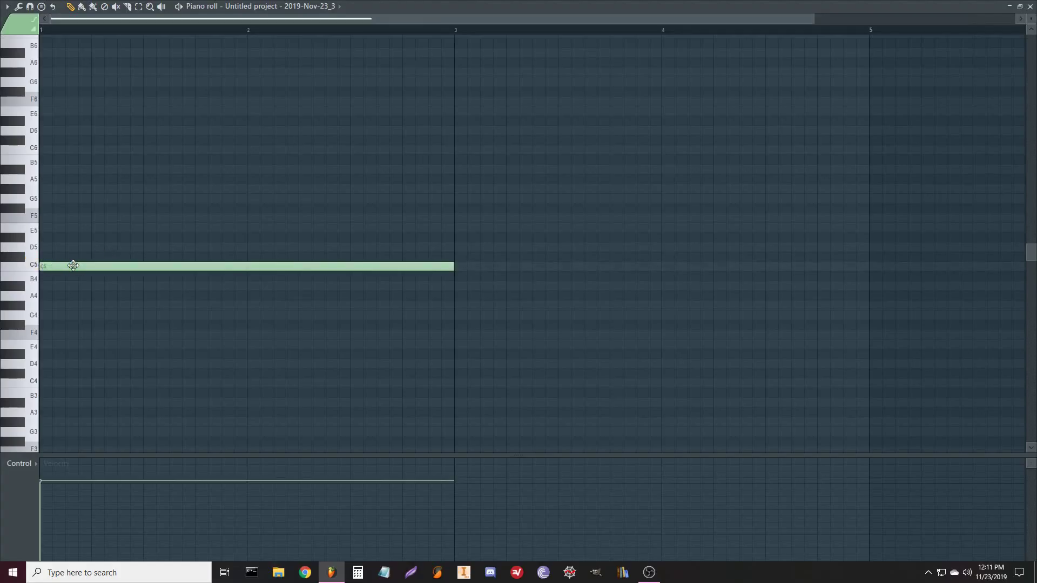
- Add an F5 note two steps long on beat 2 of bar 1 and make it a slide note
left_click(100, 218)
left_click_drag(506, 220, 98, 218)
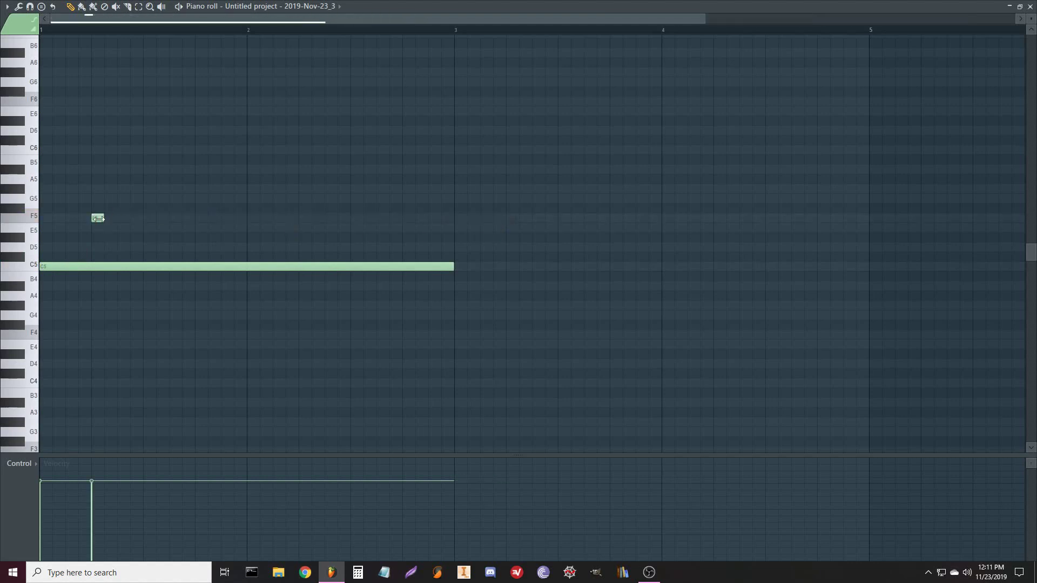
double_click(108, 218)
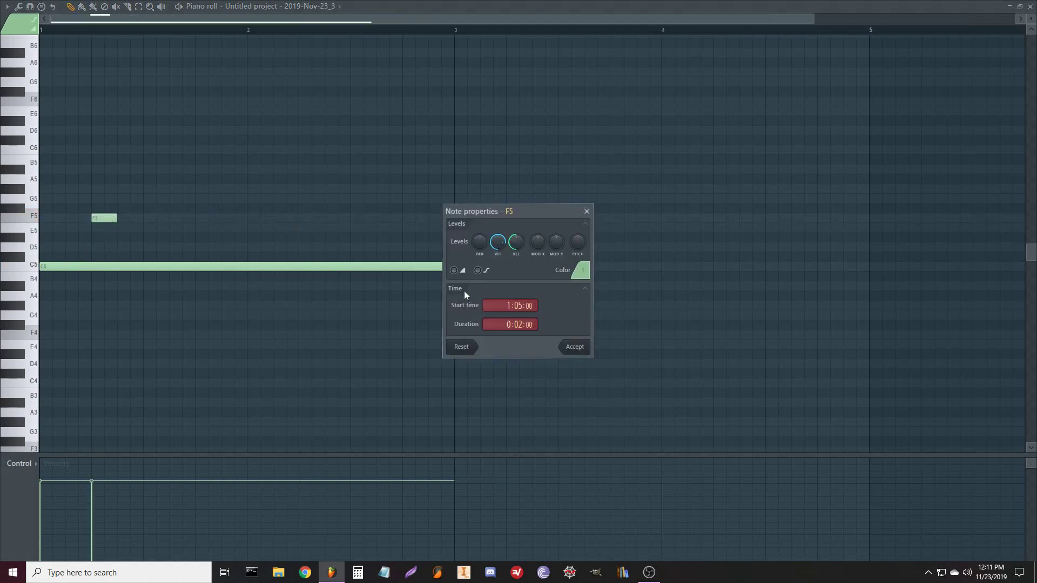
left_click(455, 271)
left_click(585, 348)
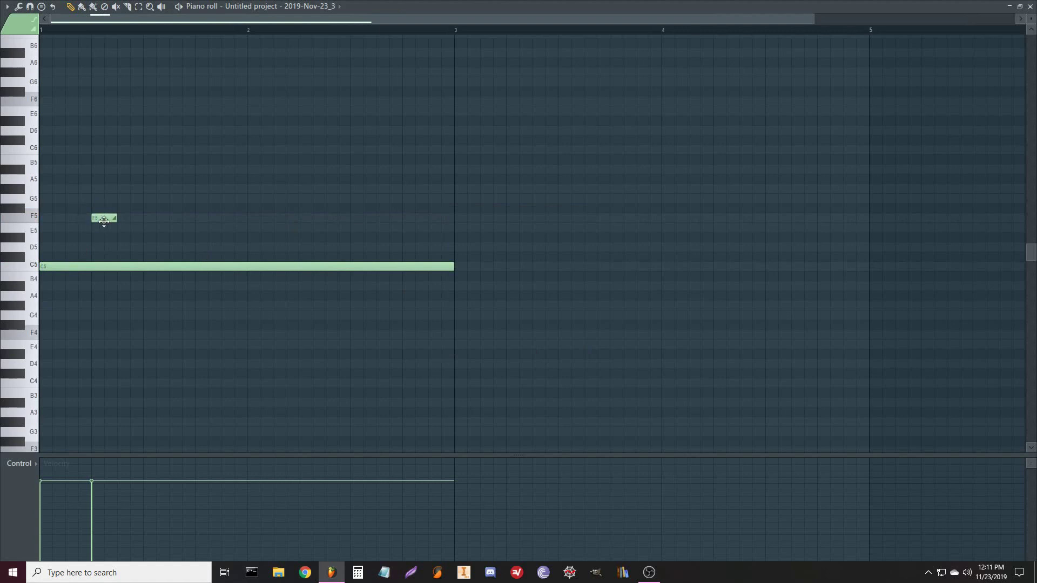
- Add short slide notes D5, A#4, G#5 and D5 across the rest of the two bars, audition them and close the piano roll
left_click(200, 257)
left_click_drag(205, 255, 205, 247)
left_click(311, 286)
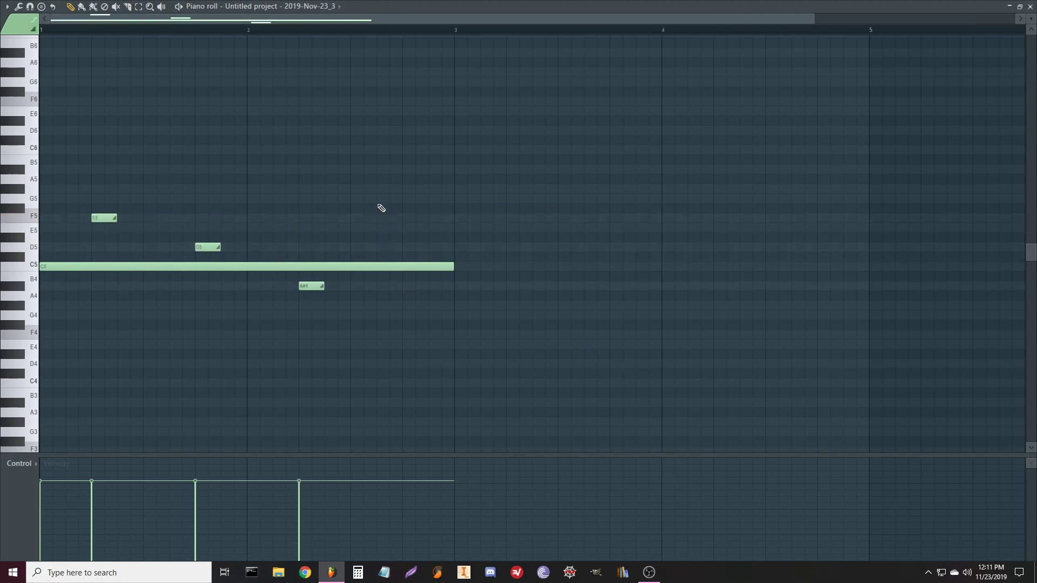
left_click(357, 189)
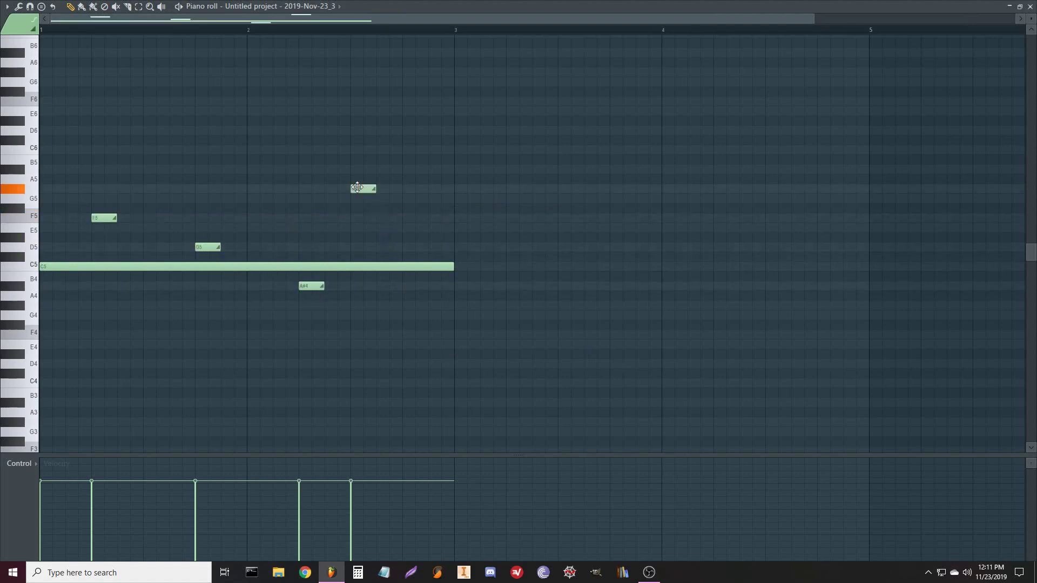
left_click(413, 248)
key("space")
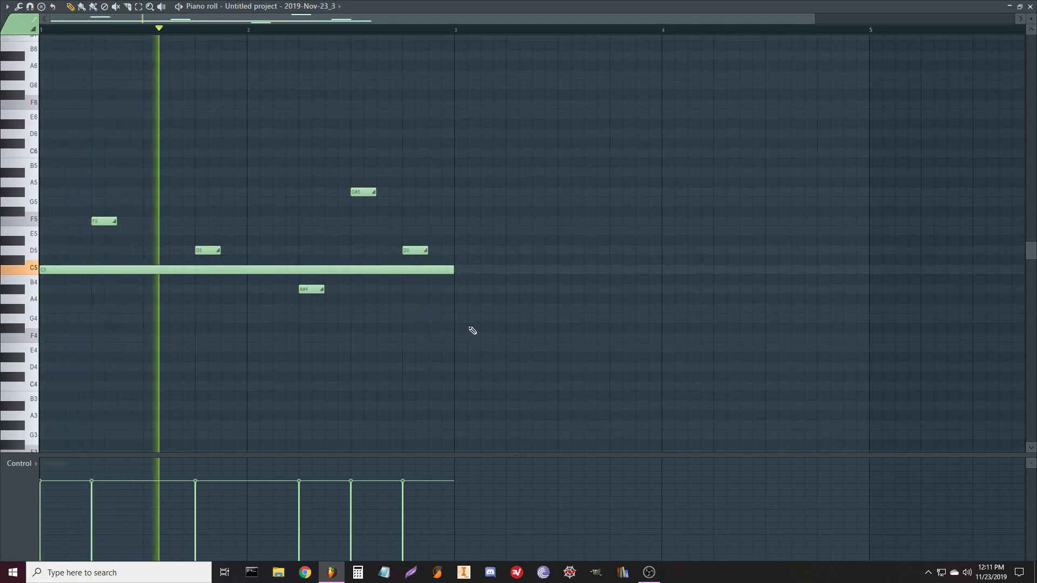
left_click(1032, 8)
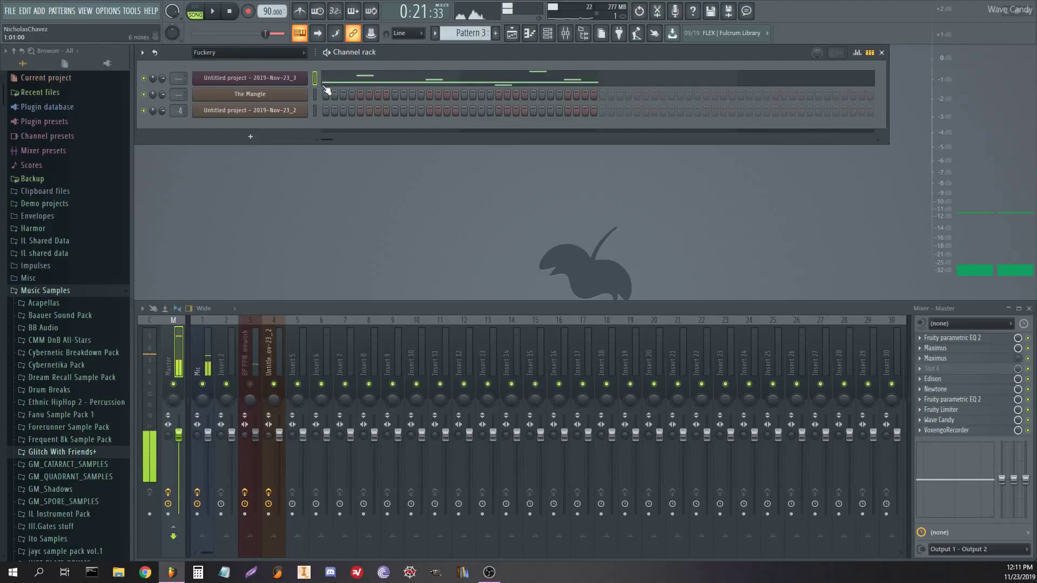
- In Harmor's effects, set the distortion to Log at about 26% amount and the compression to Heating
left_click(249, 78)
left_click(731, 380)
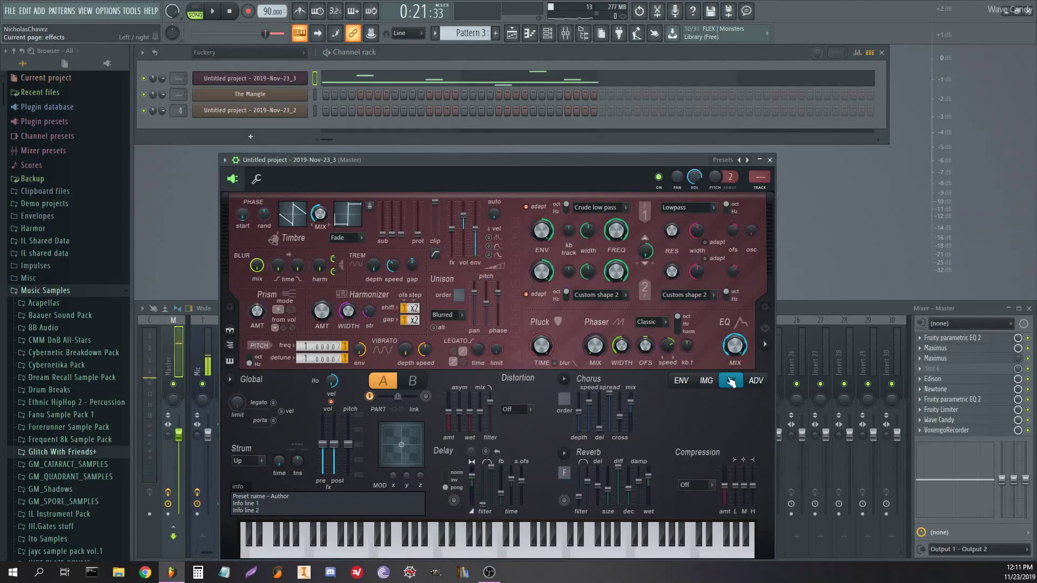
left_click(516, 410)
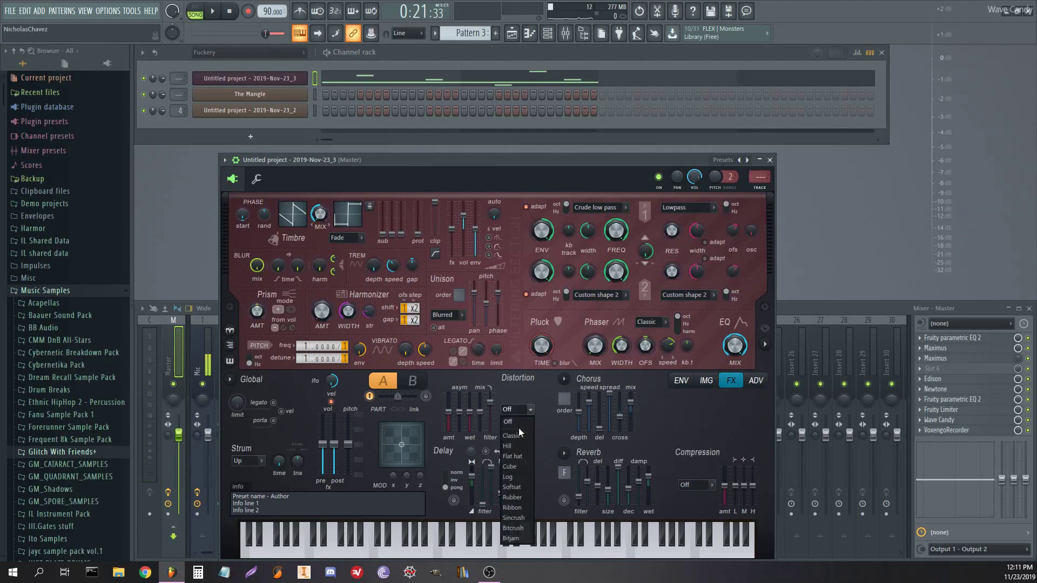
left_click(520, 473)
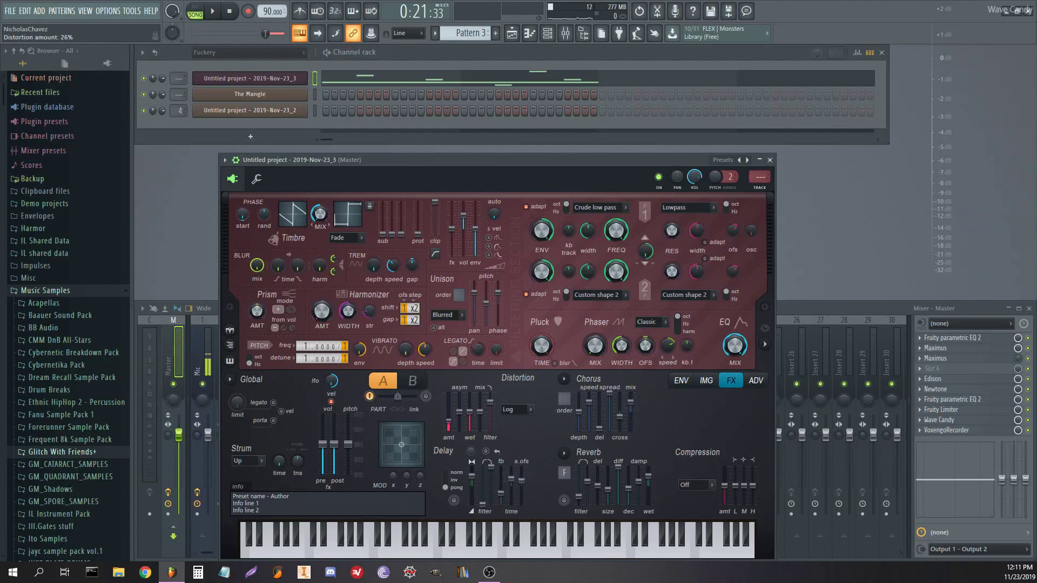
left_click(697, 485)
left_click(694, 532)
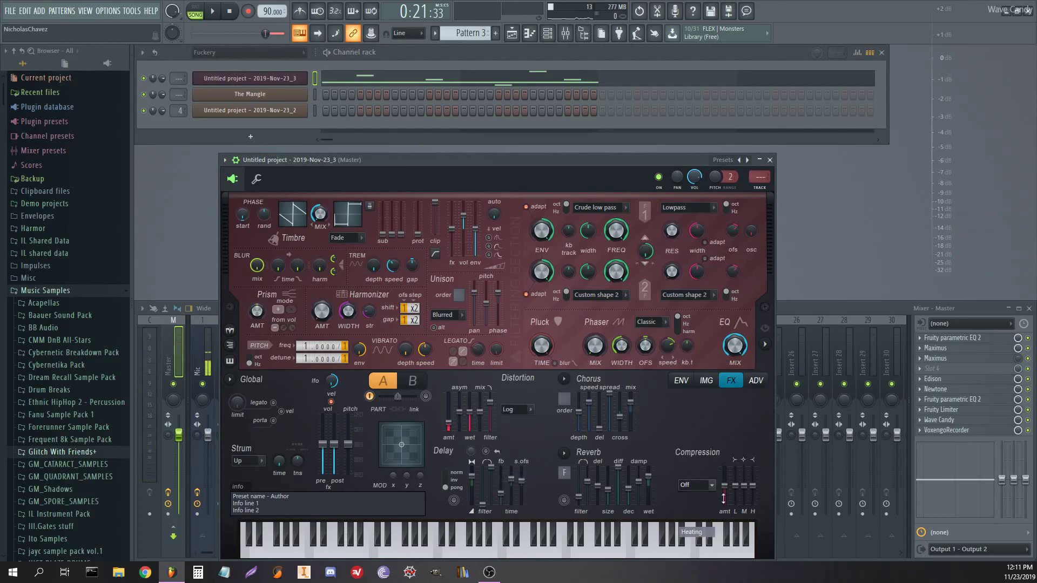
- Play the loop, show Harmor's visual feedback display and move the plugin window slightly up
key("space")
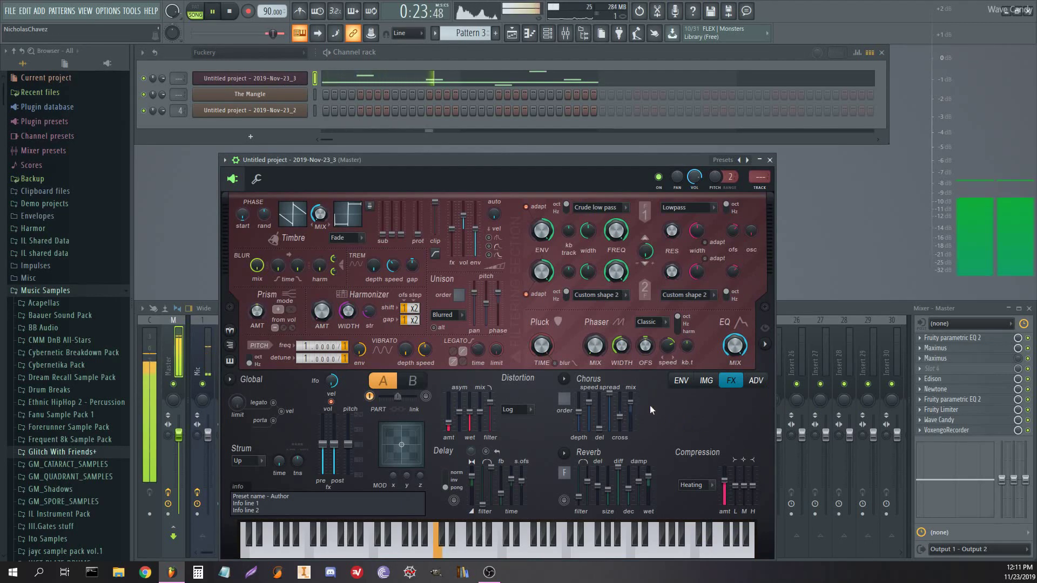
left_click(765, 344)
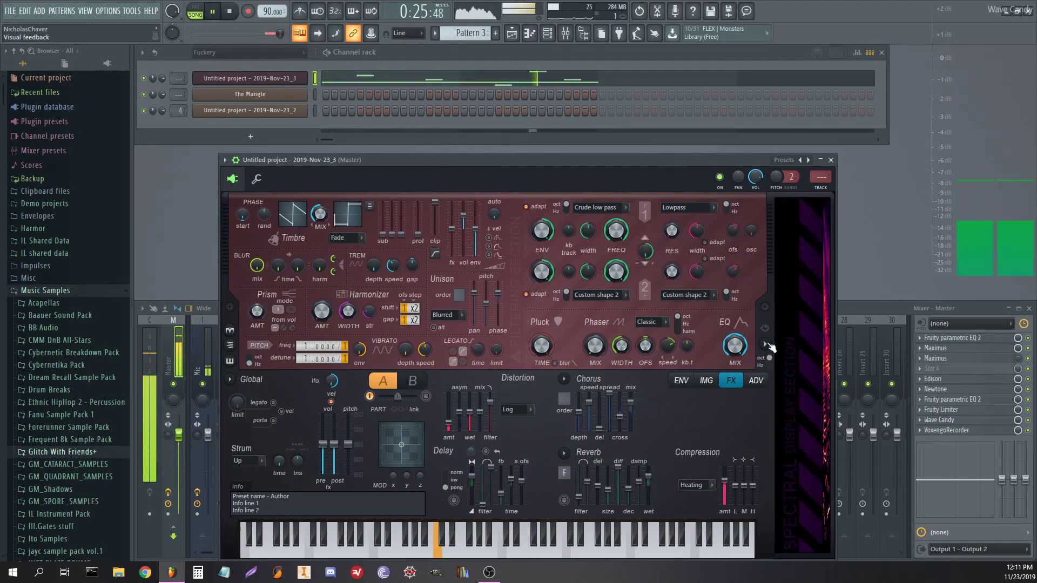
key("space")
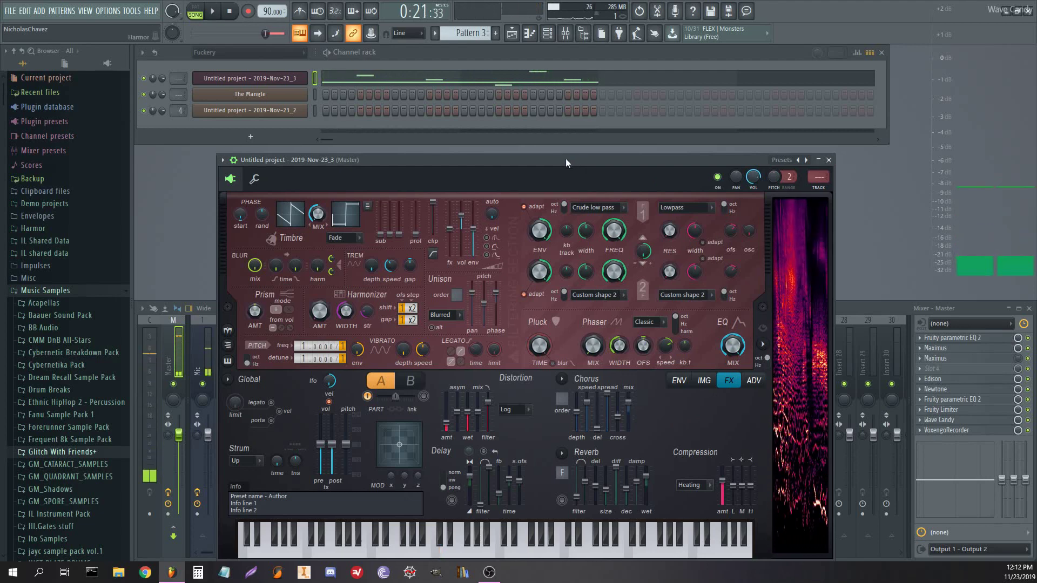
left_click_drag(569, 158, 567, 134)
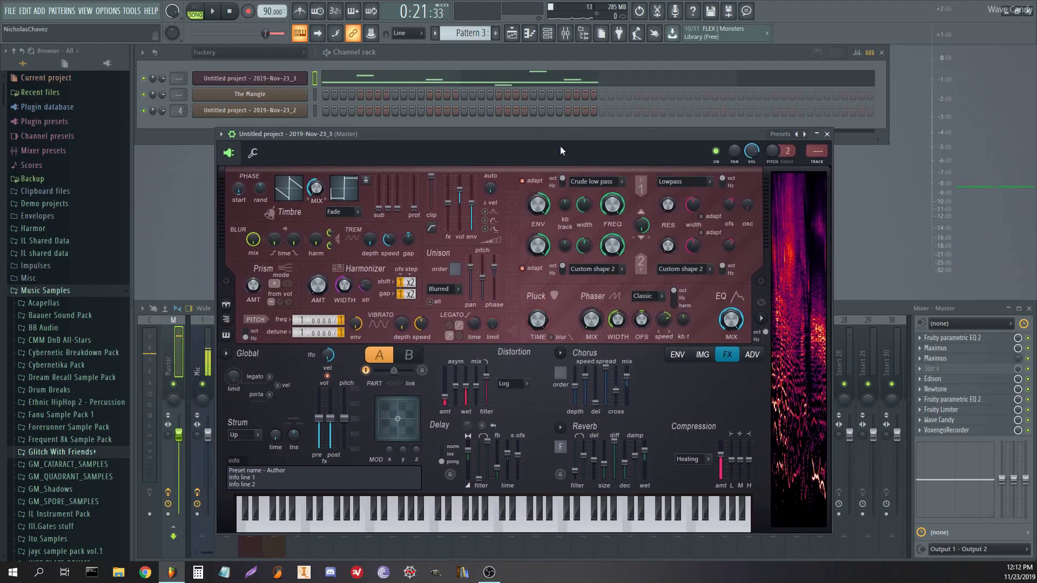
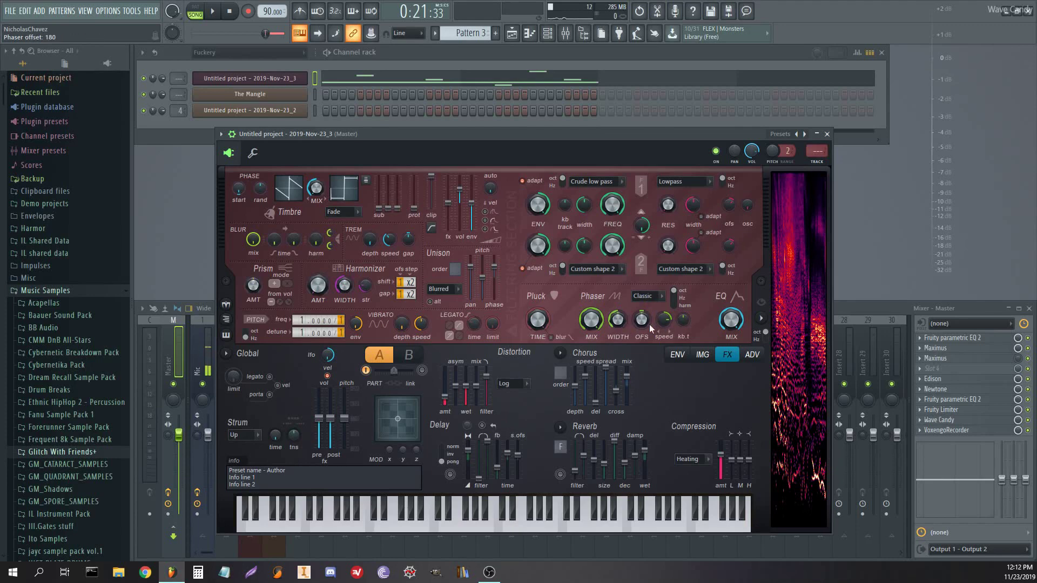
- Create an automation clip for Harmor's Phaser width and make playlist Track 2 taller
right_click(619, 326)
left_click(643, 426)
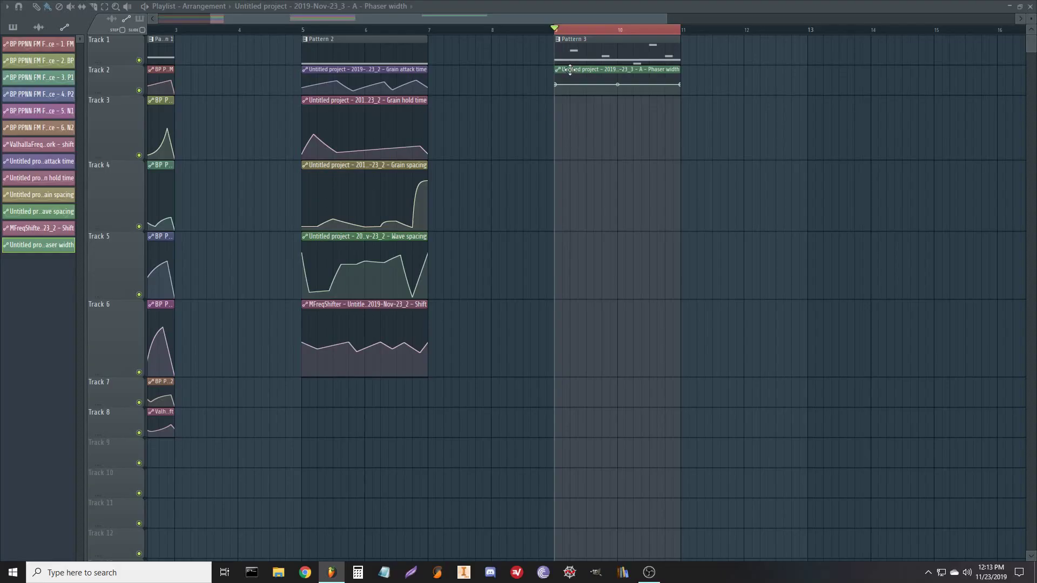
left_click_drag(102, 96, 100, 139)
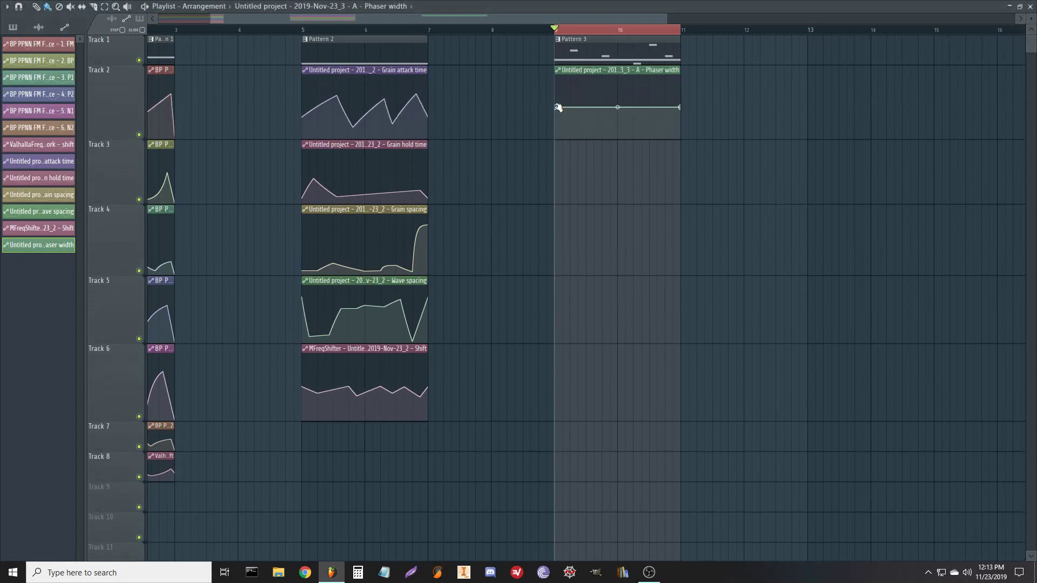
- Shape the Phaser width automation from a near-zero start into low peaks and dips, with a low point just before bar 11
left_click_drag(558, 108, 562, 138)
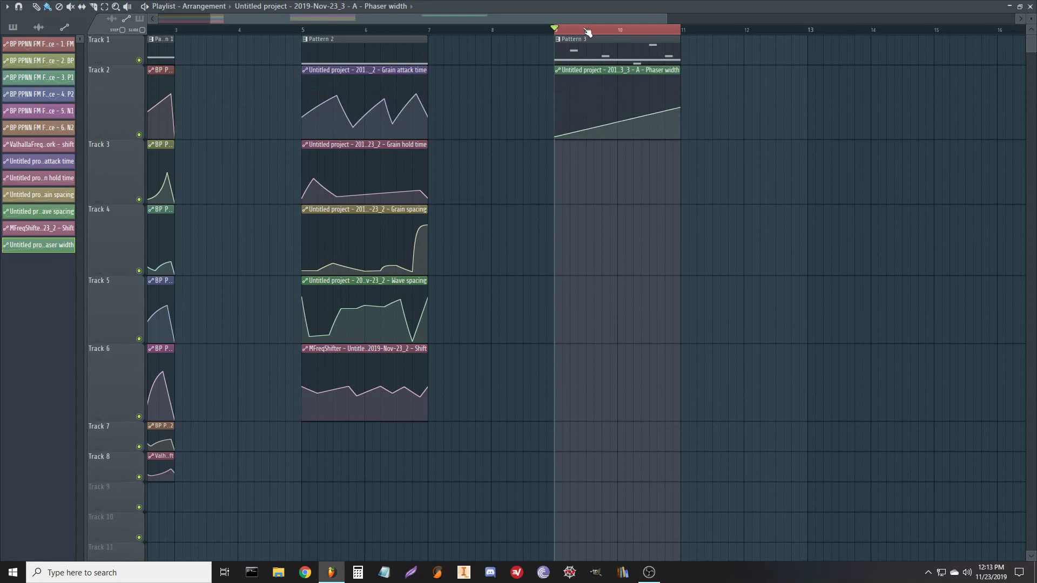
scroll(588, 32, "up", 3)
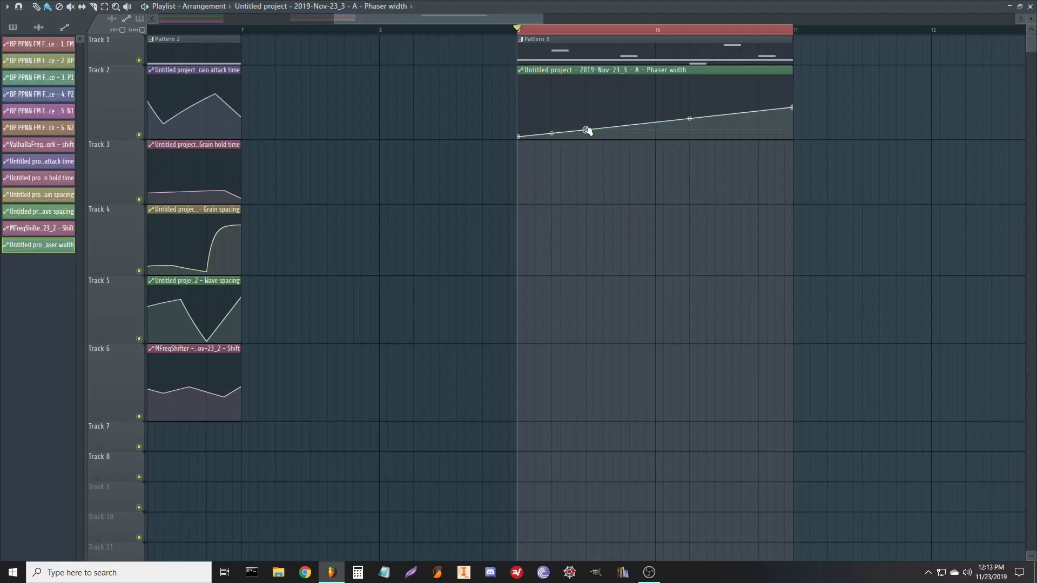
left_click_drag(588, 130, 589, 134)
right_click(657, 138)
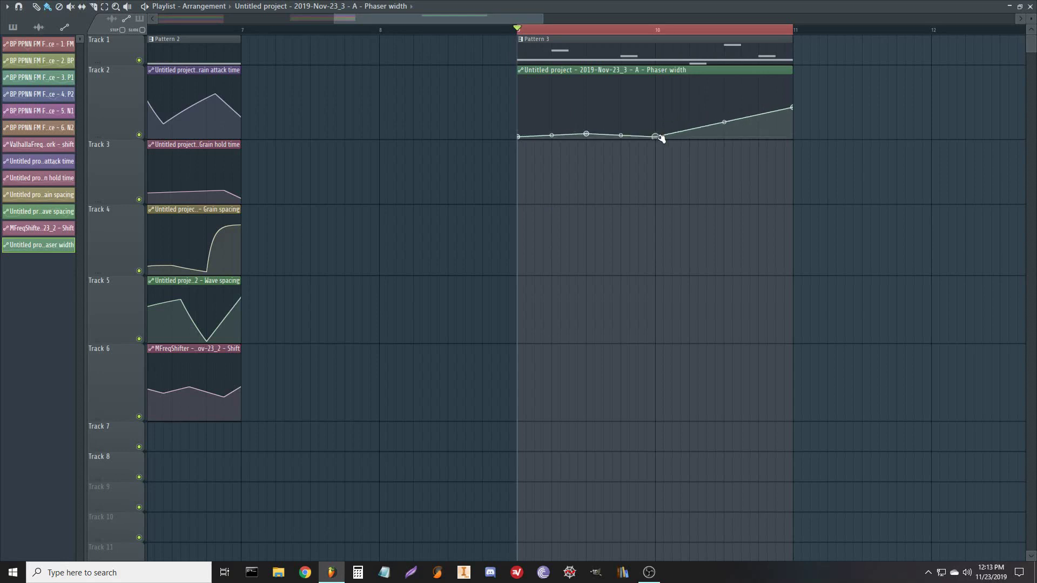
right_click(679, 133)
right_click(733, 137)
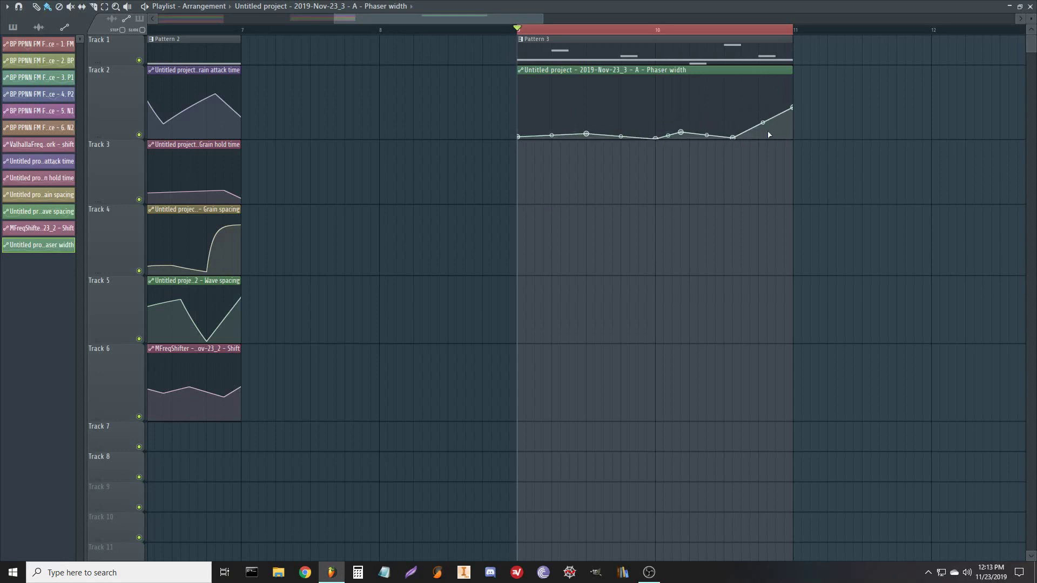
right_click(767, 132)
left_click_drag(792, 107, 793, 137)
- Raise the first peak of the Phaser width automation slightly and audition the loop
key("space")
left_click_drag(589, 135, 587, 127)
key("space")
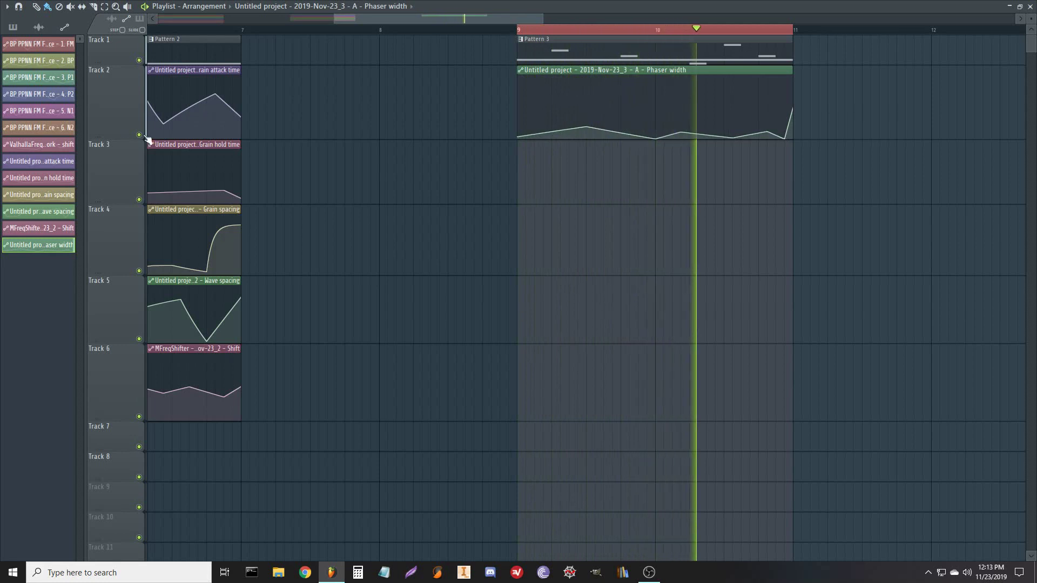
key("space")
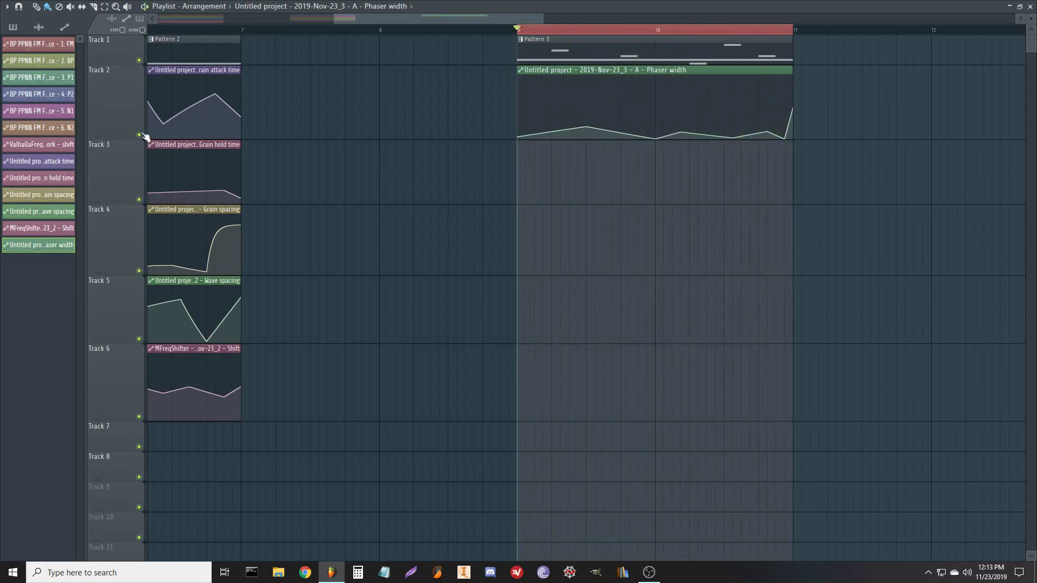
key("space")
key("space")
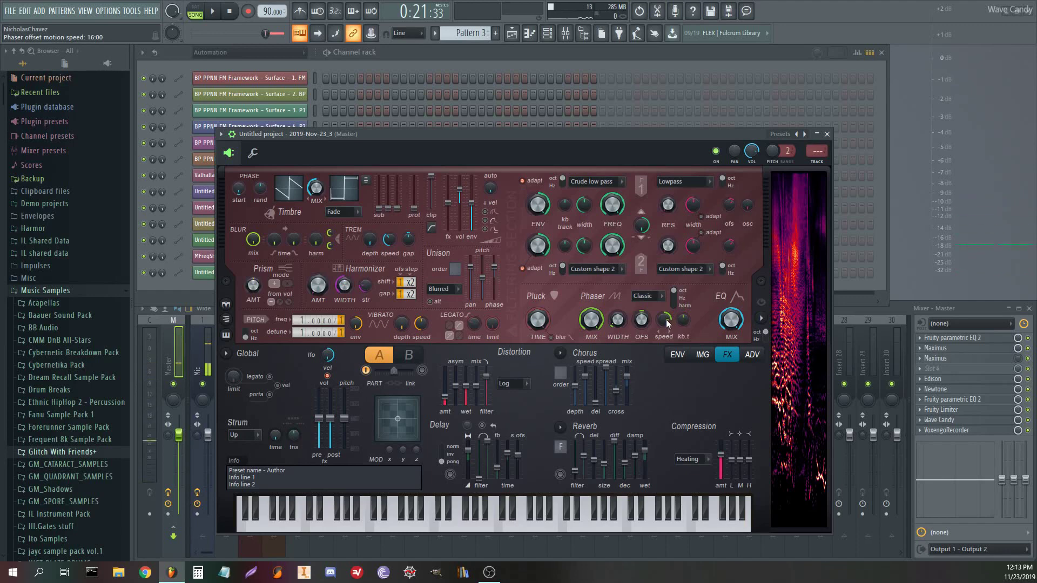
- Set Harmor's phaser offset motion speed to about 115:10 and create an automation clip for the Phaser offset
left_click_drag(668, 323, 667, 302)
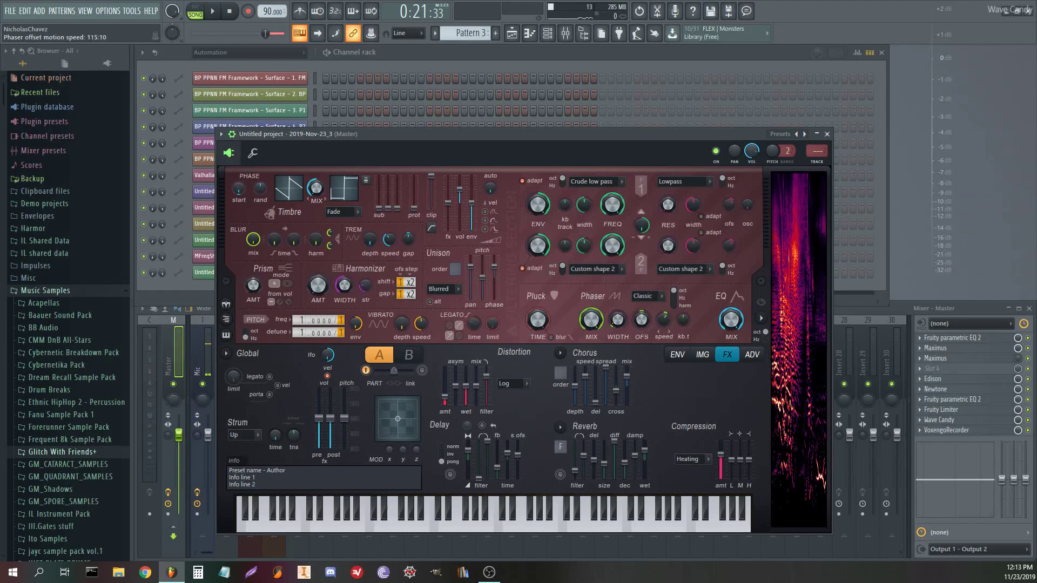
right_click(648, 319)
left_click(677, 419)
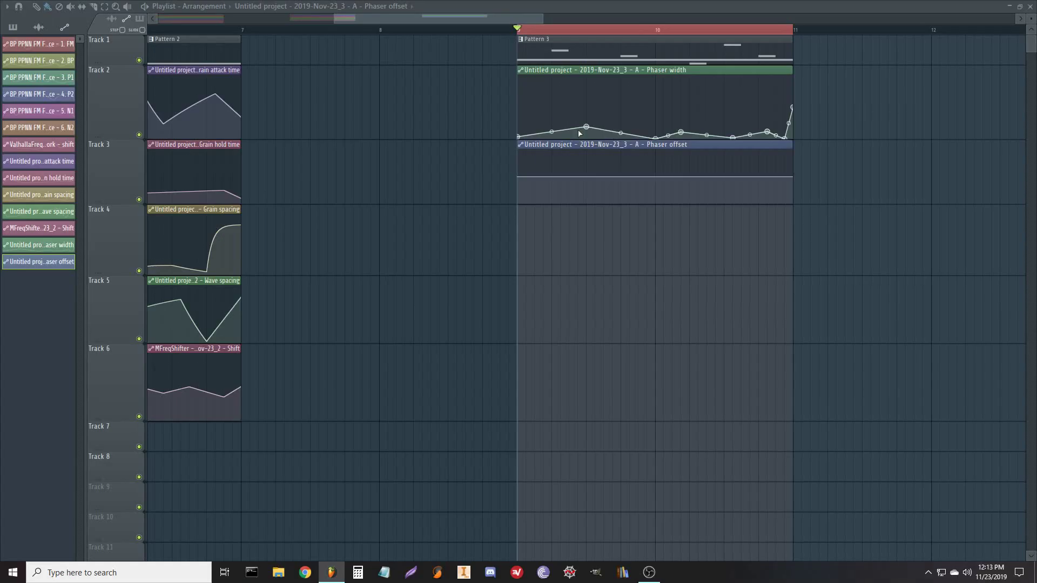
- Add a high Phaser width peak just before bar 10 and shape the Phaser offset automation into a zigzag of peaks and dips
left_click_drag(640, 108, 643, 94)
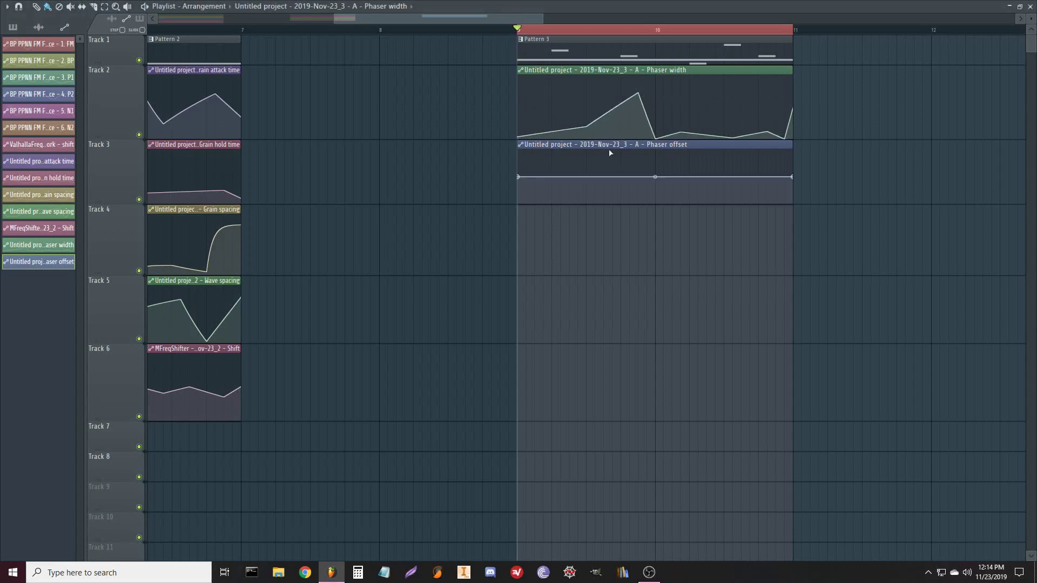
left_click(543, 160)
left_click(569, 199)
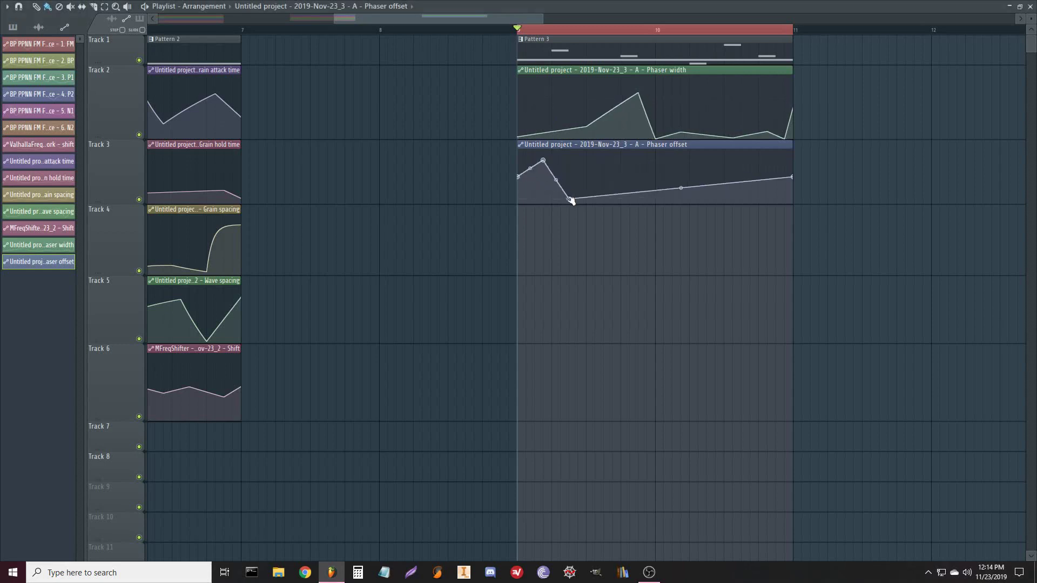
key("space")
left_click(612, 171)
left_click(629, 195)
left_click(656, 175)
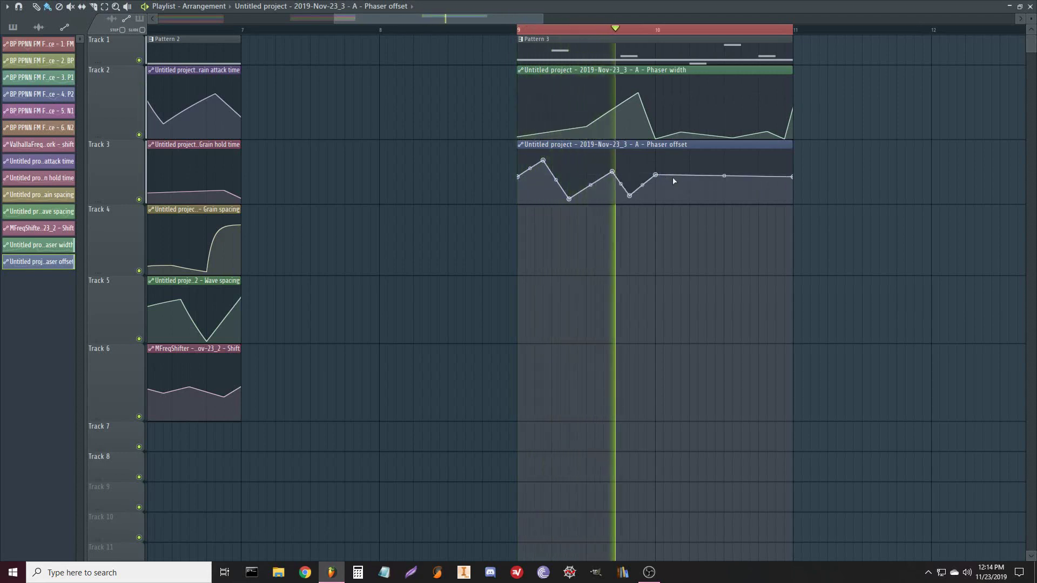
left_click(682, 199)
left_click(724, 161)
left_click_drag(727, 163, 727, 157)
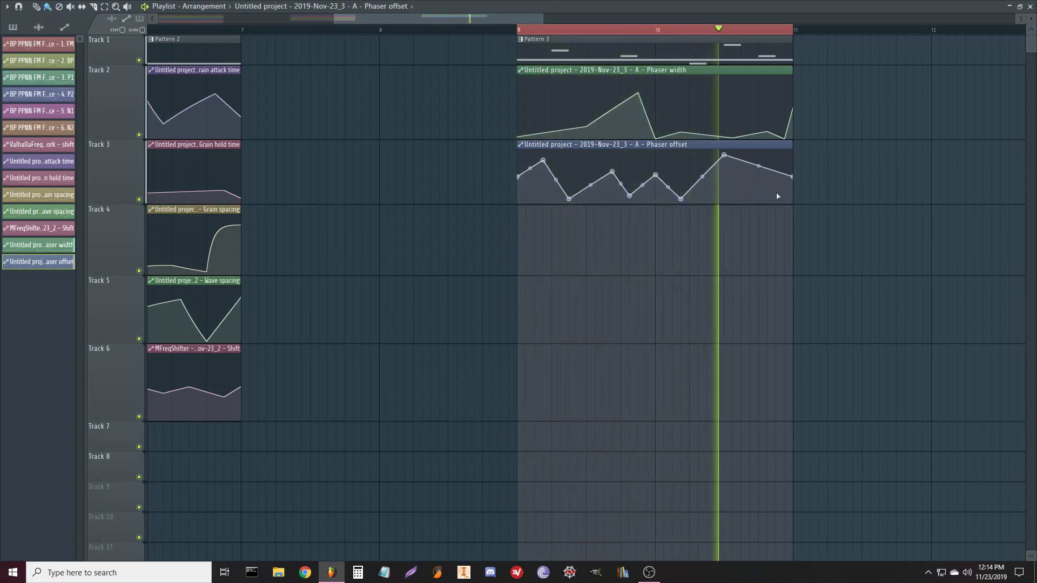
left_click(784, 195)
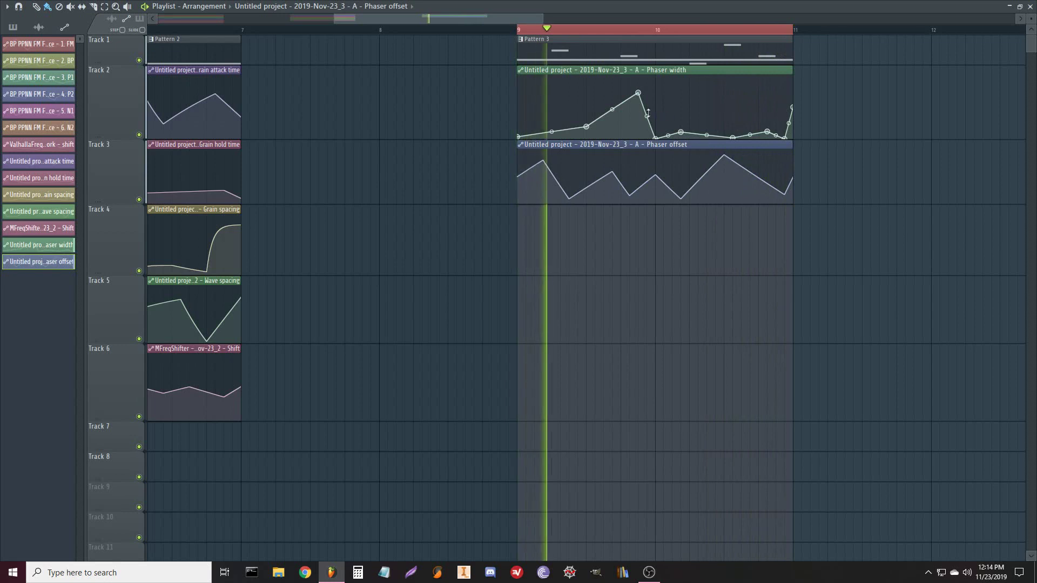
- Enable Harmor's delay, slightly adjust its stereo offset, and audition the loop
scroll(670, 256, "left", 1)
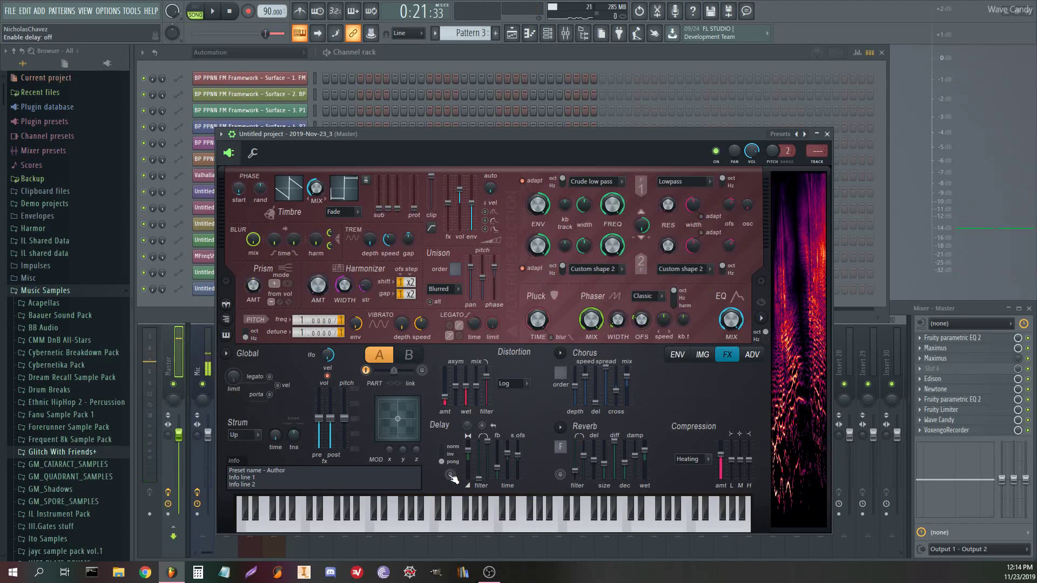
left_click(451, 476)
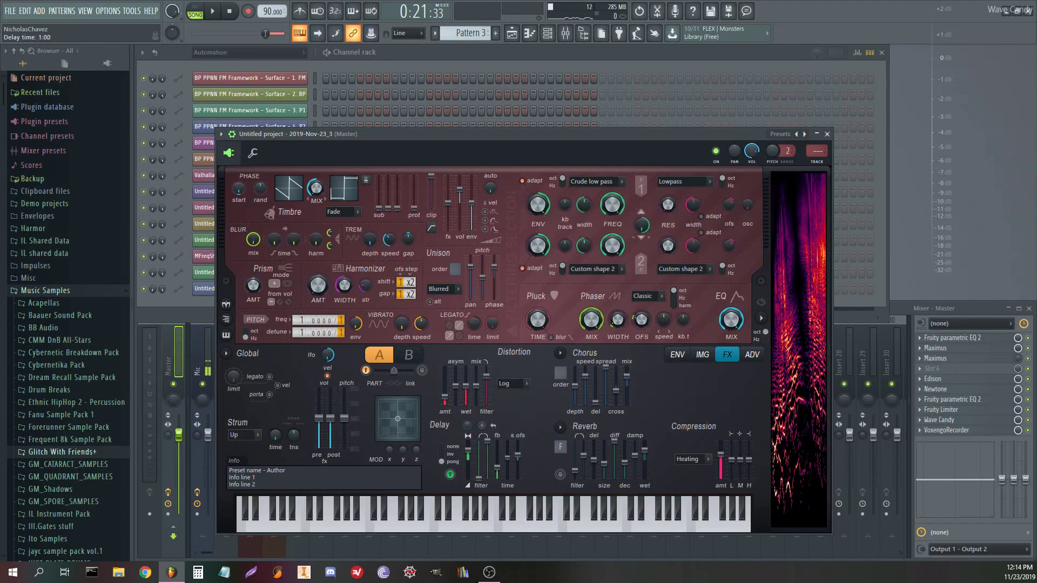
left_click_drag(518, 456, 517, 453)
key("space")
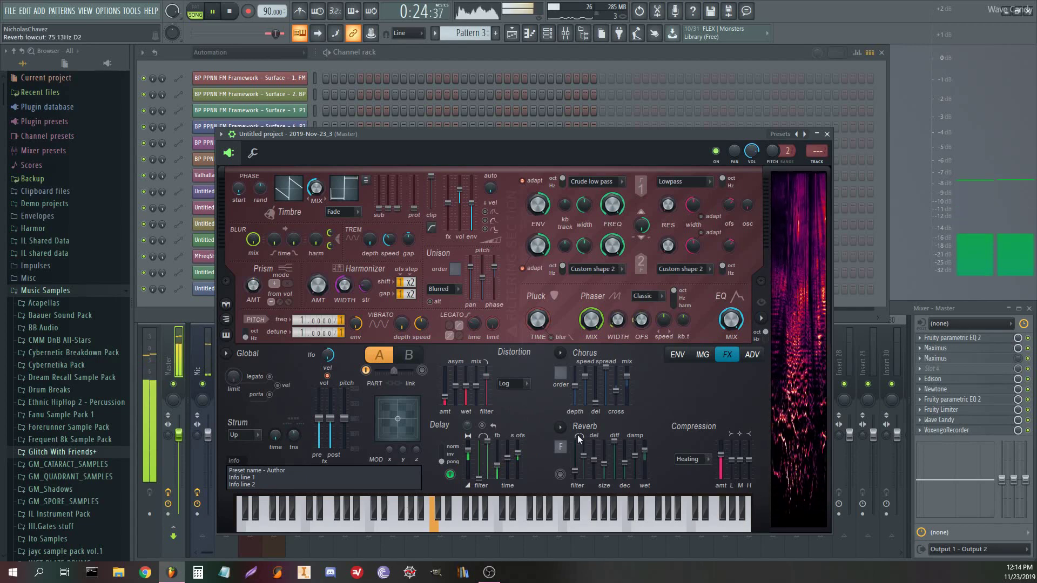
- Place Distortion after Delay in Harmor's effects order and audition the loop with the effects settings shown
left_click(752, 354)
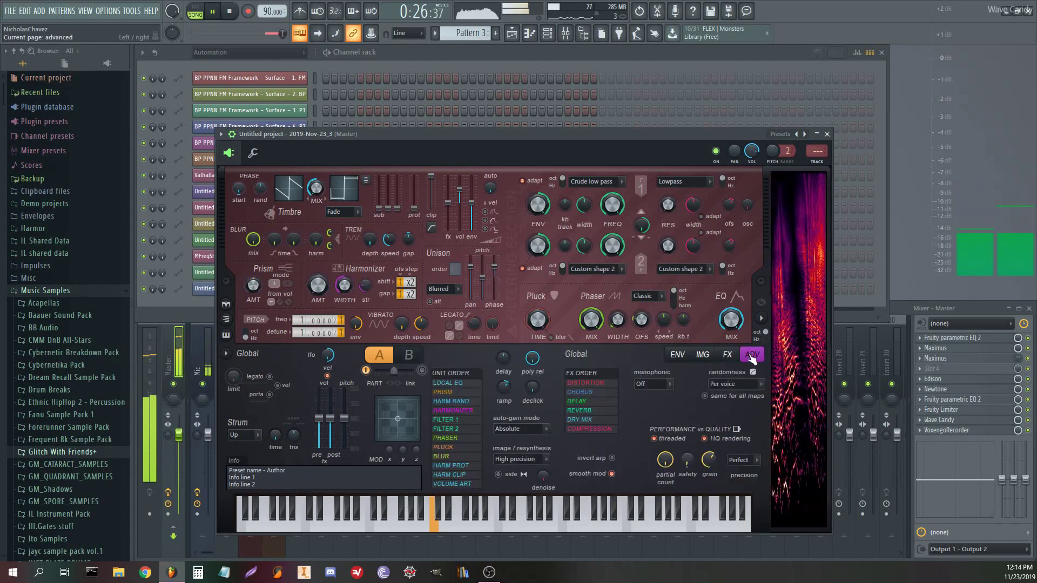
key("space")
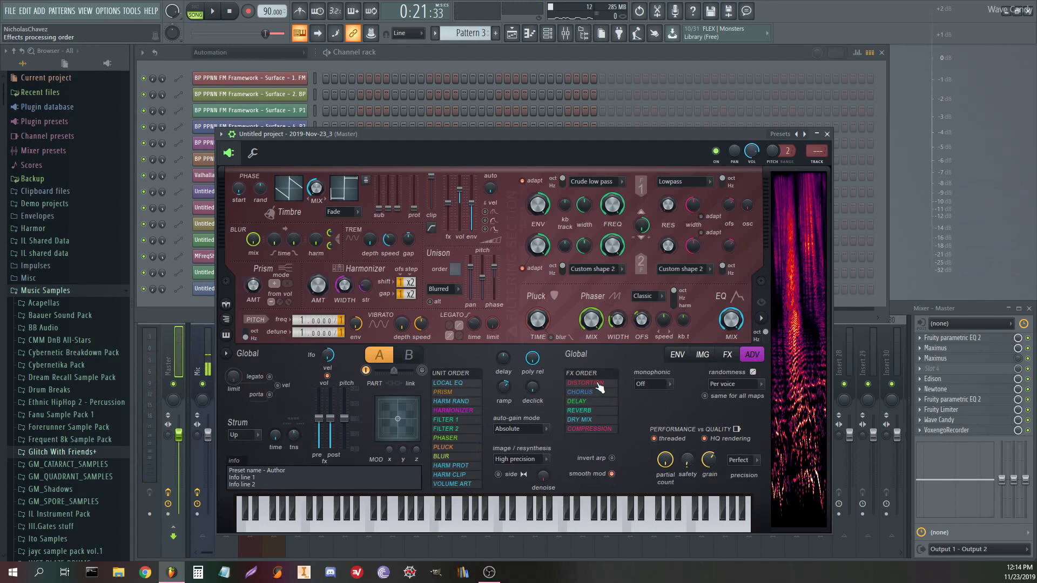
left_click_drag(598, 387, 600, 409)
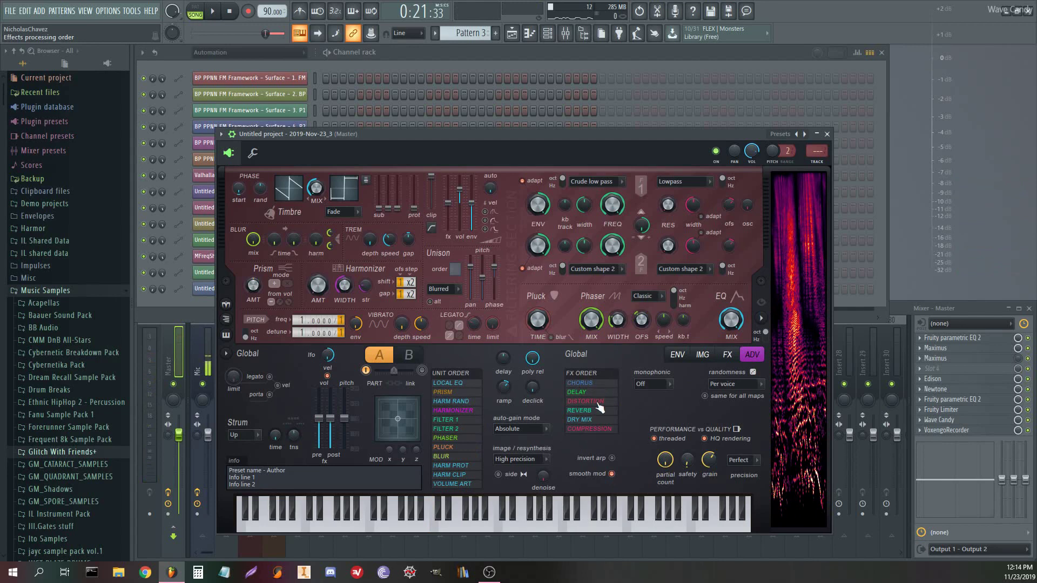
key("space")
left_click(702, 355)
left_click(727, 355)
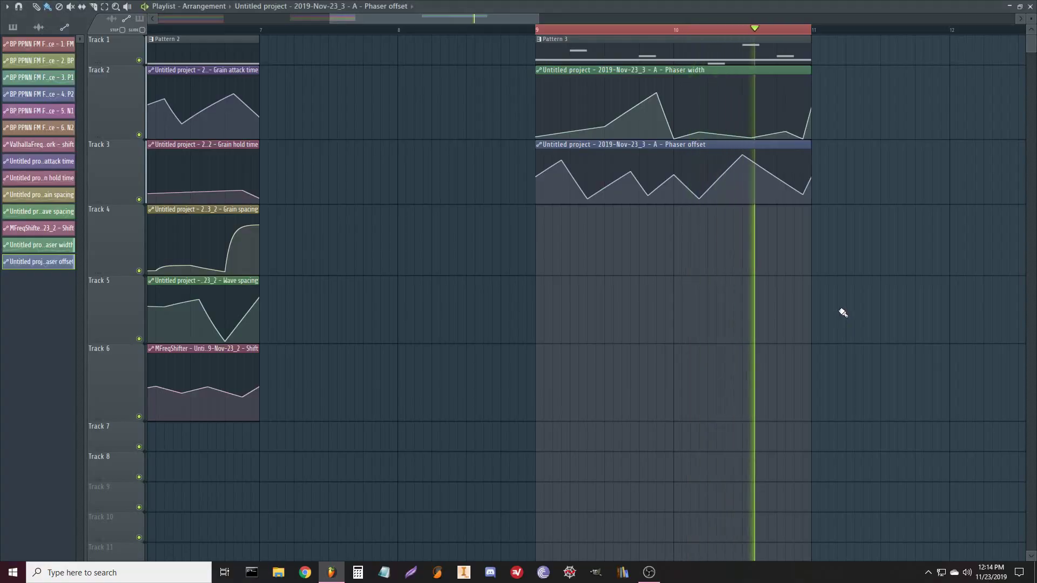
key("space")
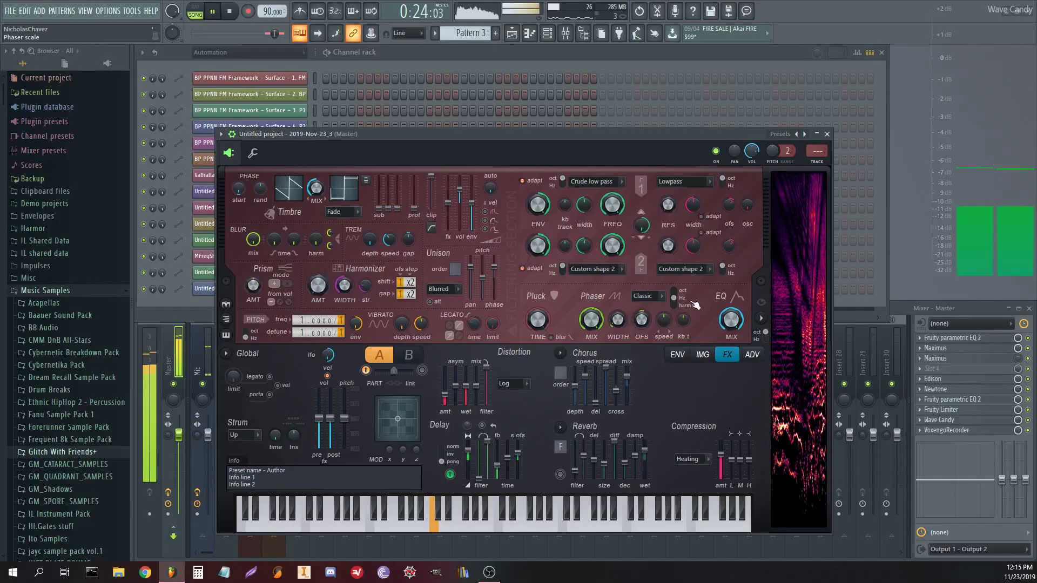
key("space")
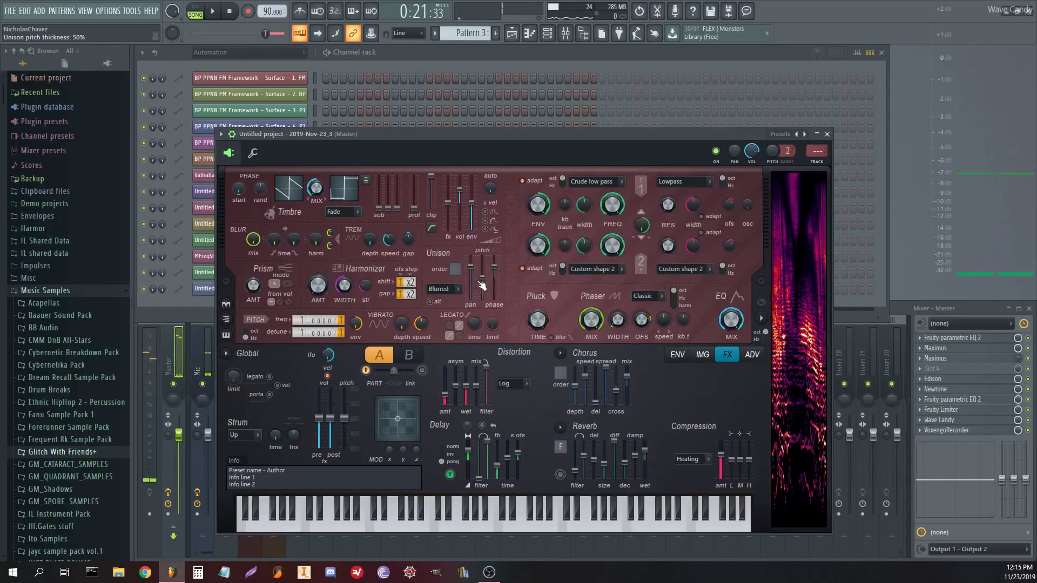
- Set Harmor's unison to order 2 with the Hz type, lower its pan amount, and close the plugin
left_click_drag(470, 277, 469, 285)
left_click(458, 291)
left_click(447, 351)
key("space")
left_click_drag(470, 285, 471, 295)
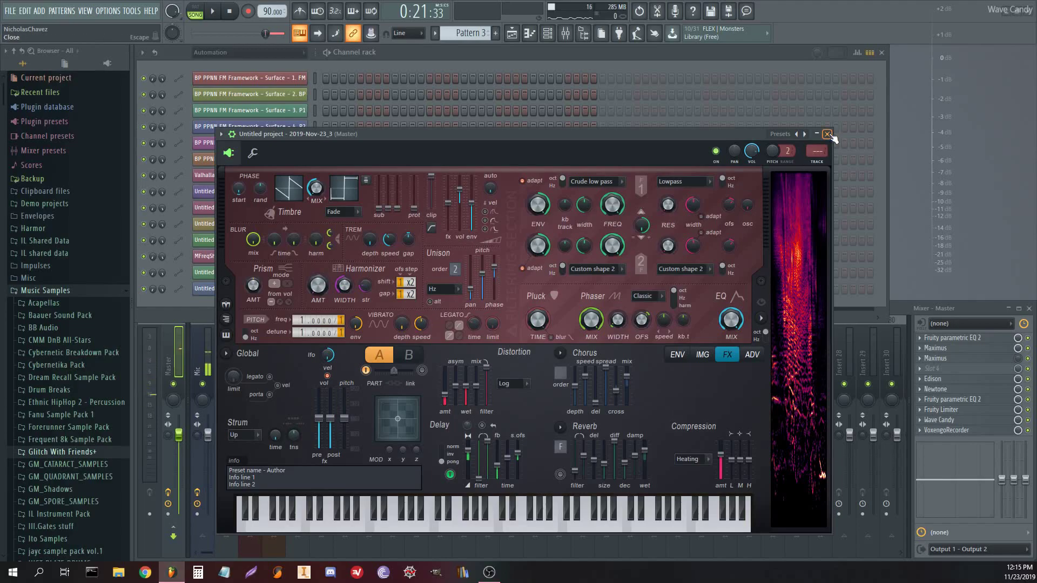
left_click(827, 134)
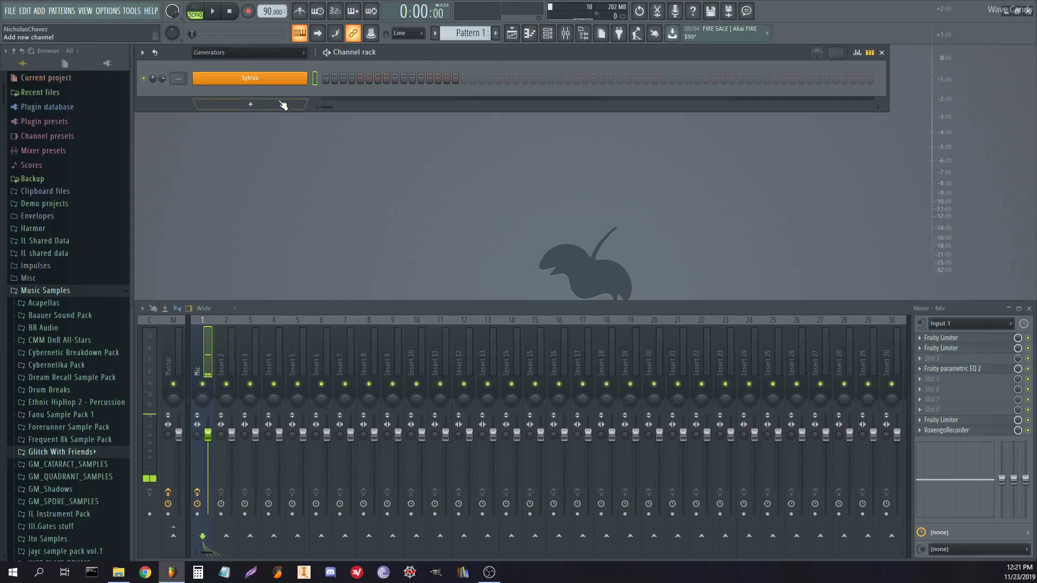
- Add a Harmor channel to the Generators group in the new project and load its Default preset
left_click(246, 59)
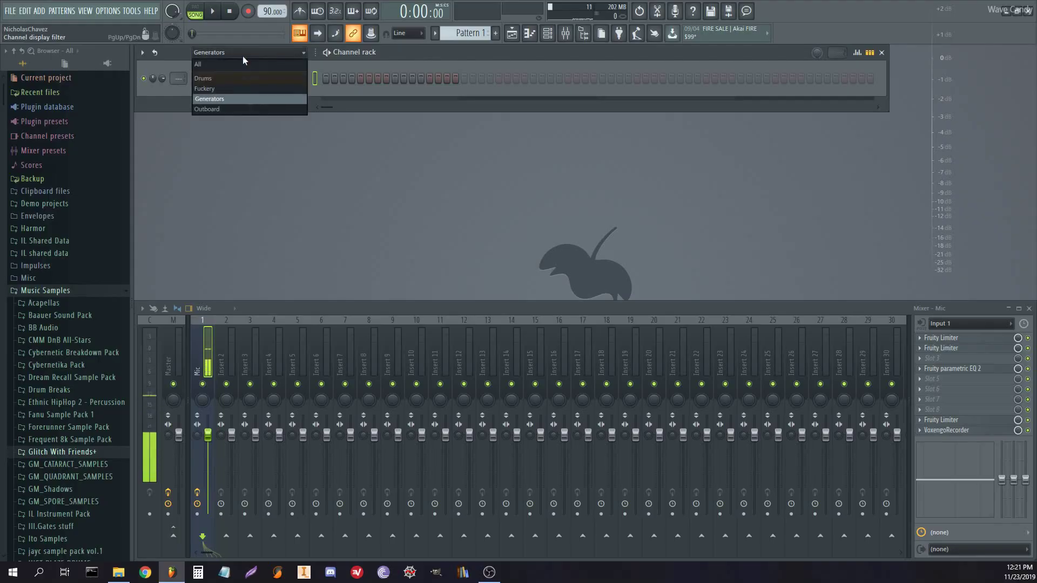
left_click(234, 98)
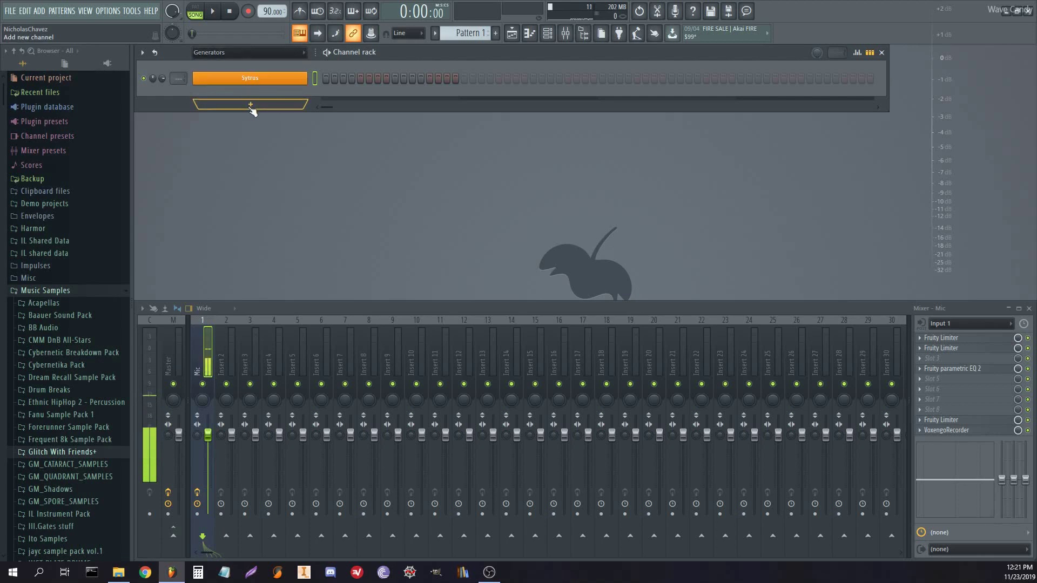
left_click(250, 107)
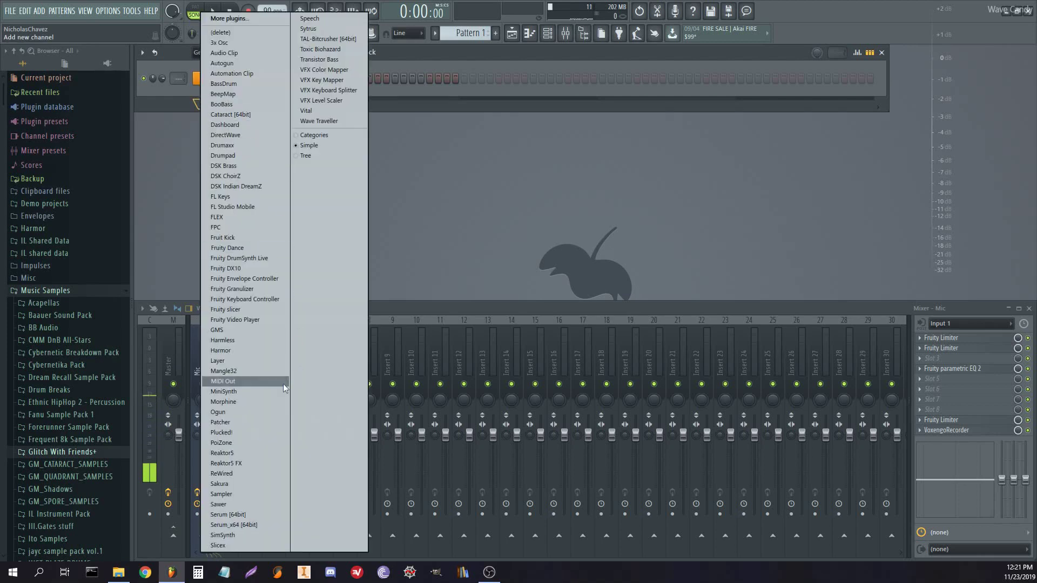
left_click(249, 350)
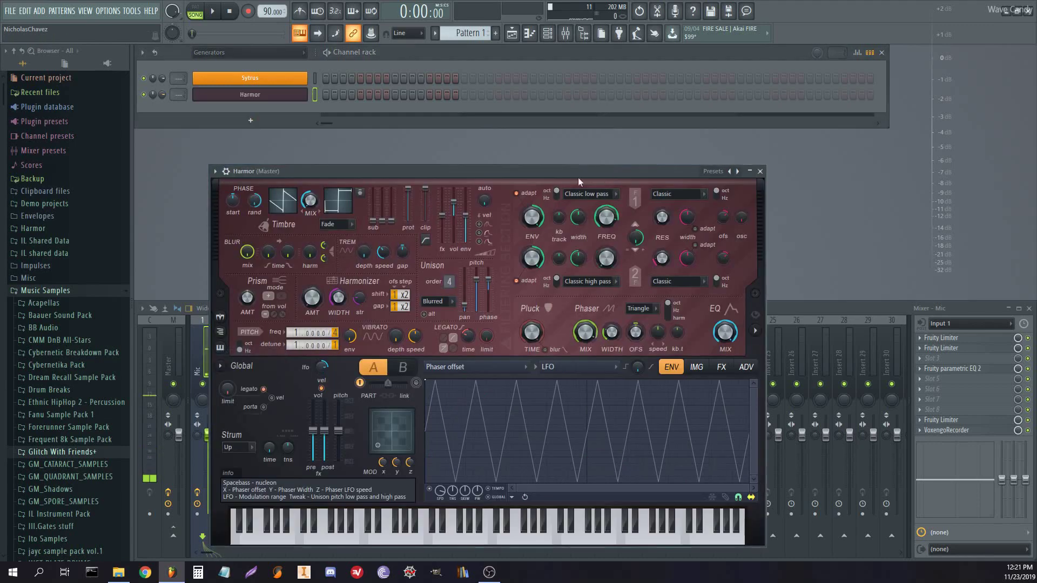
left_click(713, 172)
left_click(669, 15)
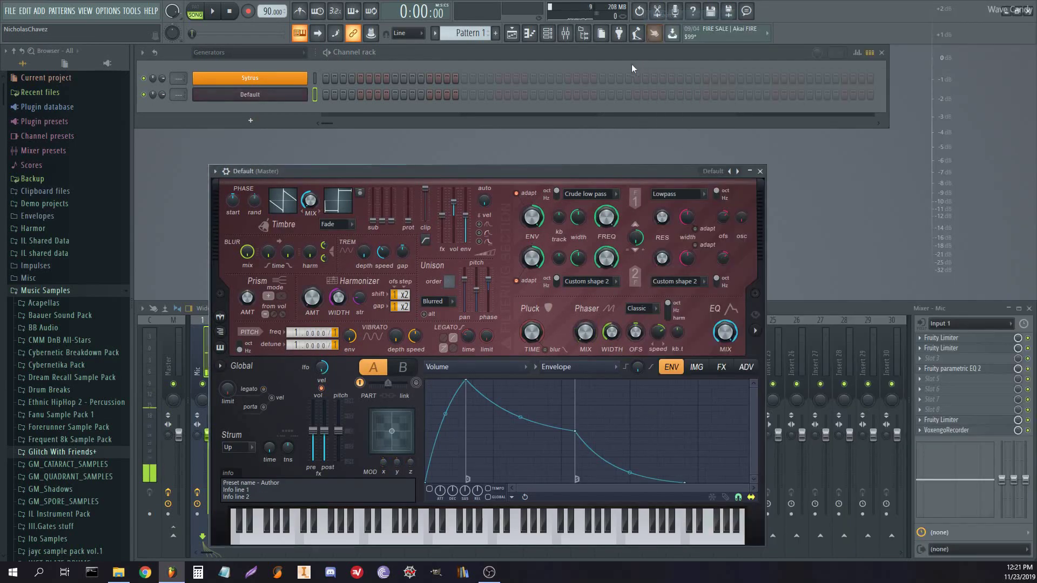
left_click_drag(516, 165, 529, 124)
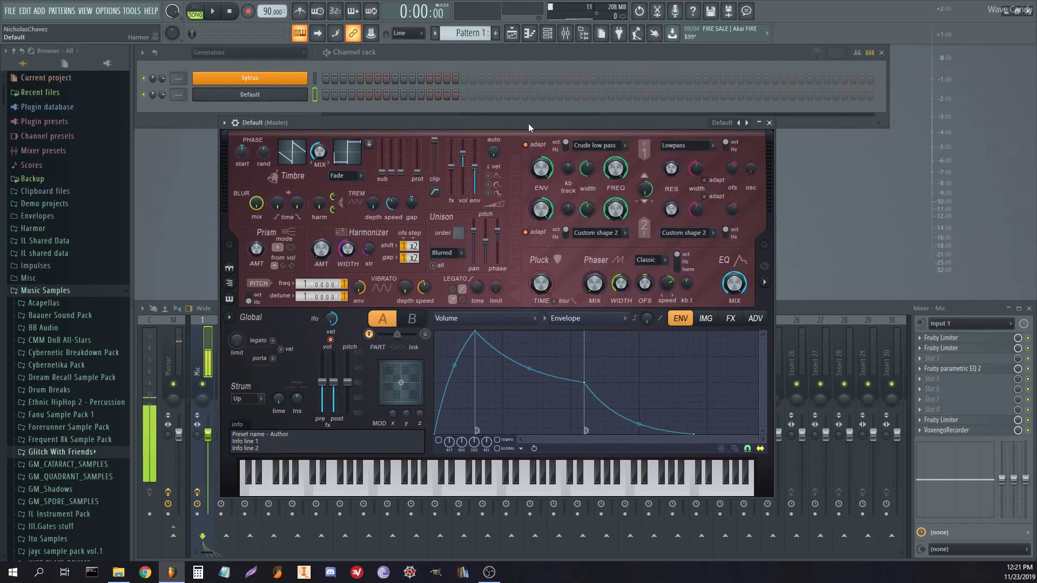
- Set Harmor's filter 1 to the Noise resonance type and the Classic band pass shape, and audition a note
left_click(697, 150)
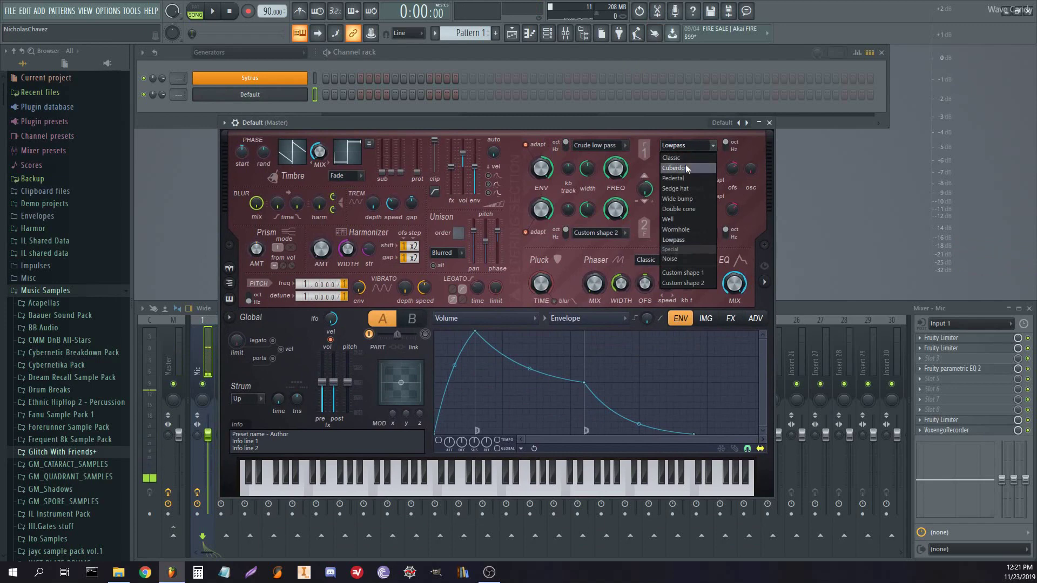
left_click(688, 257)
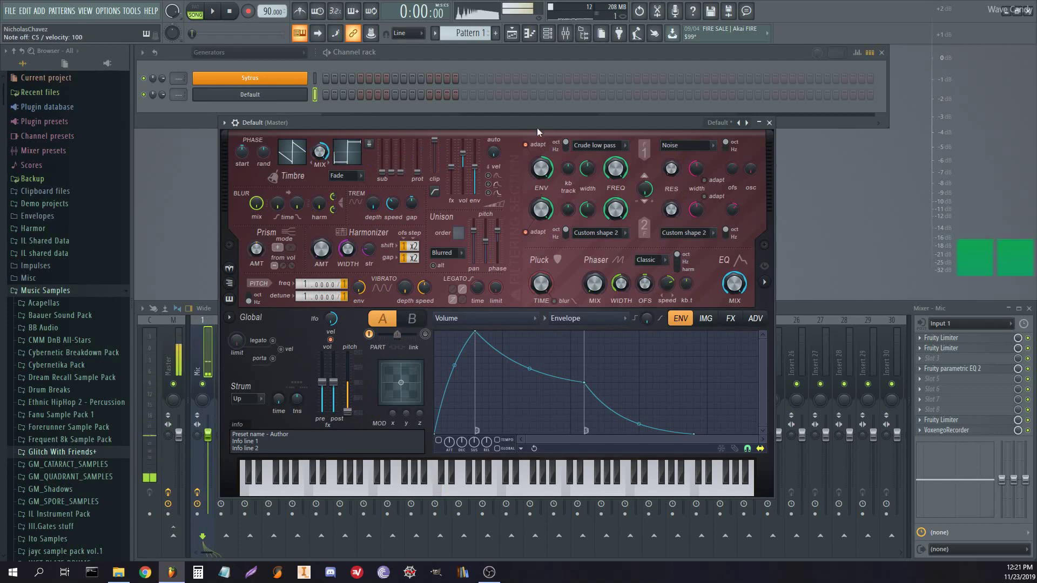
left_click(608, 151)
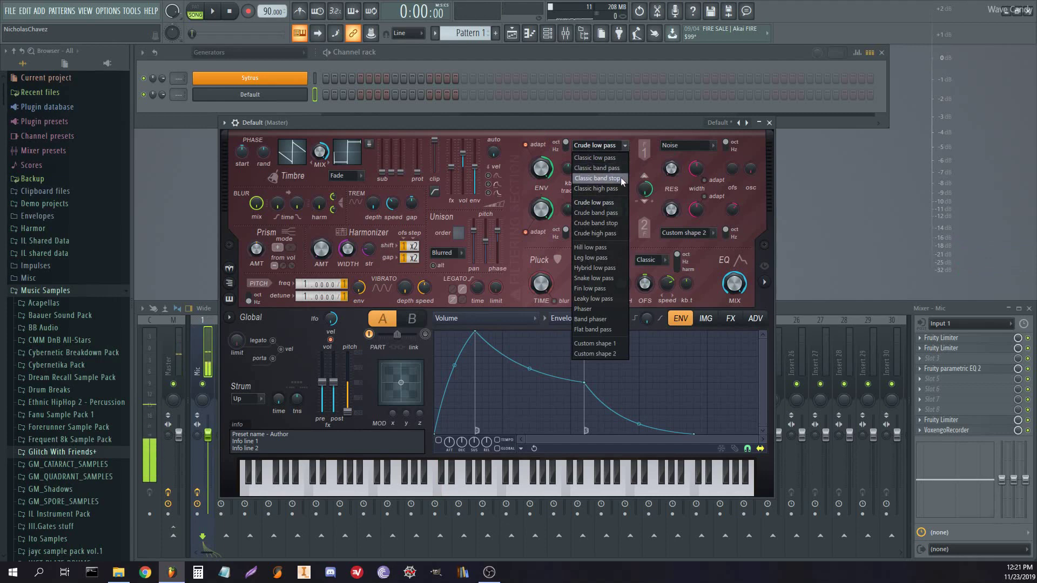
left_click(600, 168)
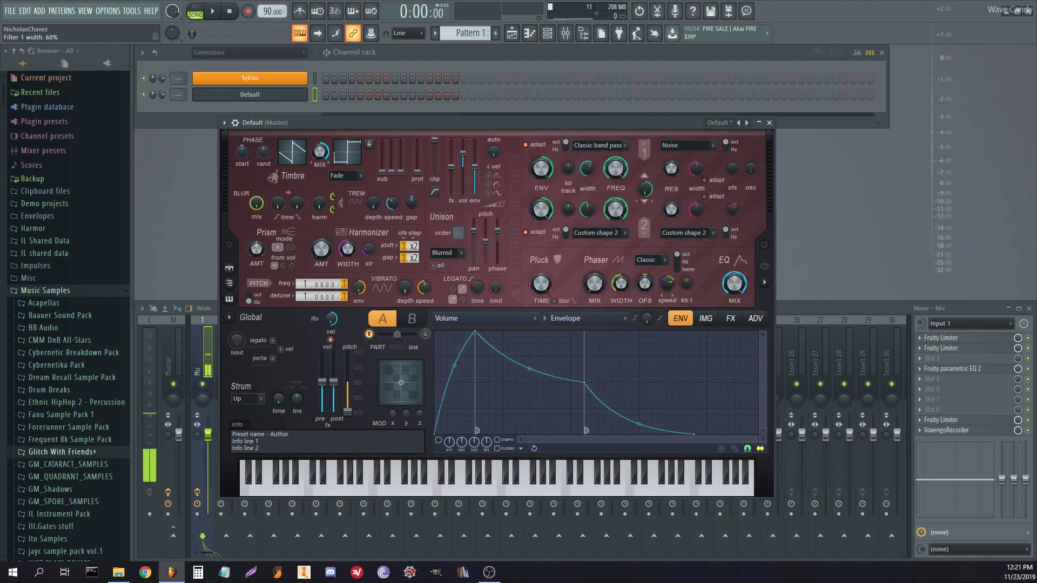
key("z")
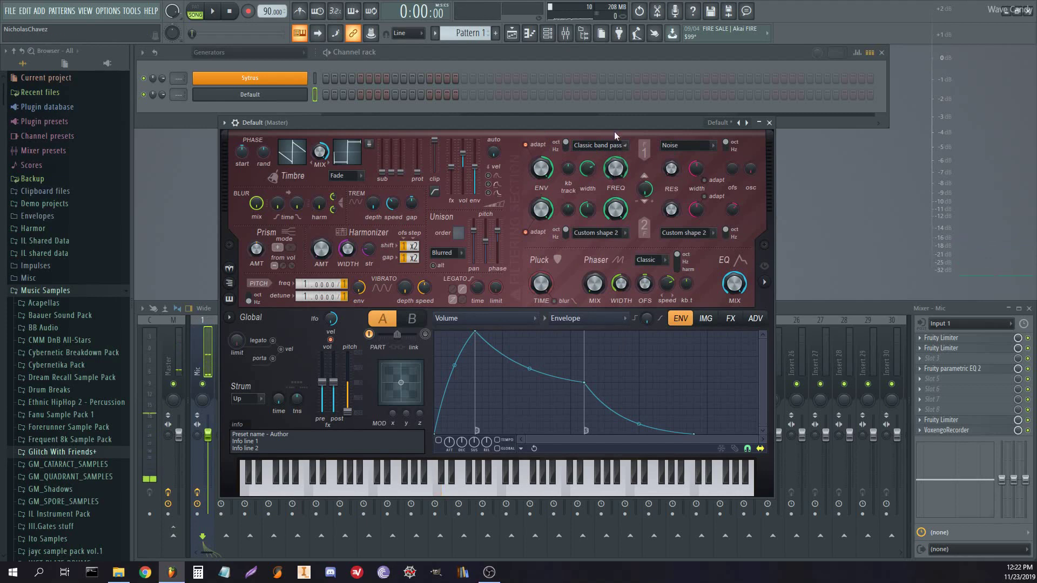
key("z")
- Adjust filter 1's frequency and raise its resonance noise amount slightly
left_click_drag(616, 168, 616, 197)
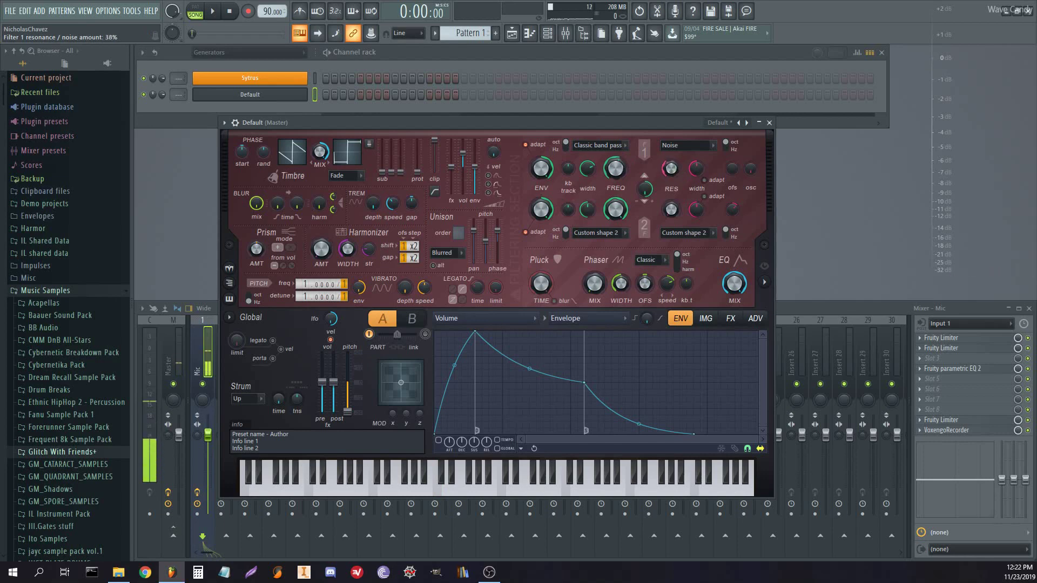
left_click_drag(670, 169, 671, 166)
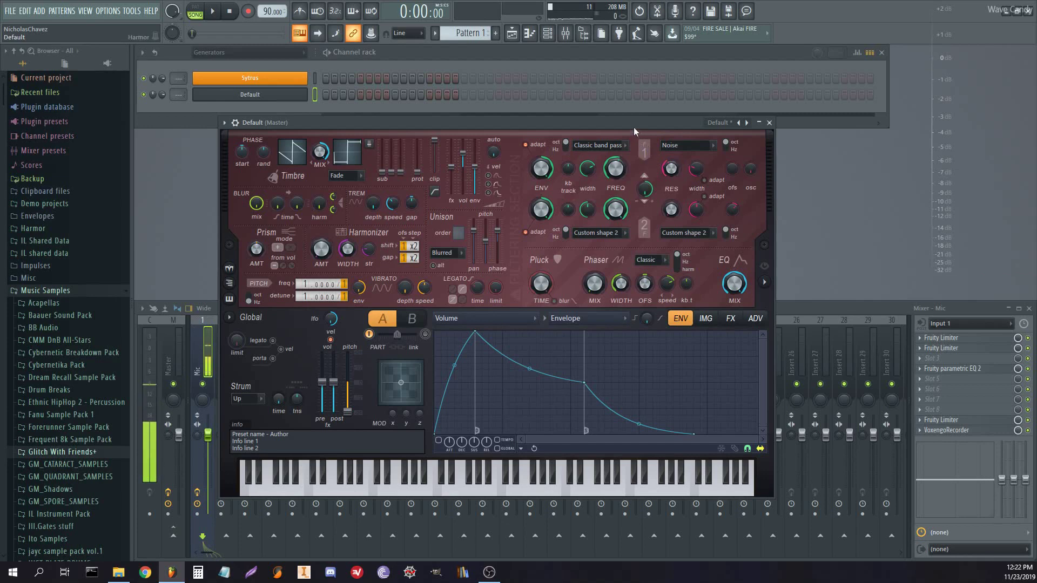
left_click_drag(633, 128, 643, 119)
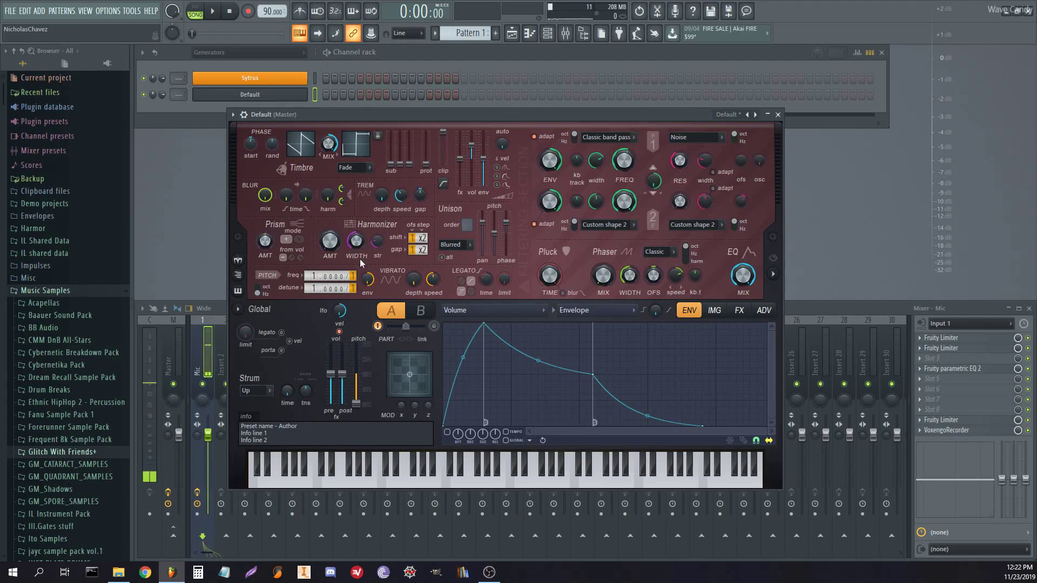
- Show Harmor's spectral display, review filter 1's shape options, and choose Noise as its resonance type
left_click(739, 310)
left_click(699, 312)
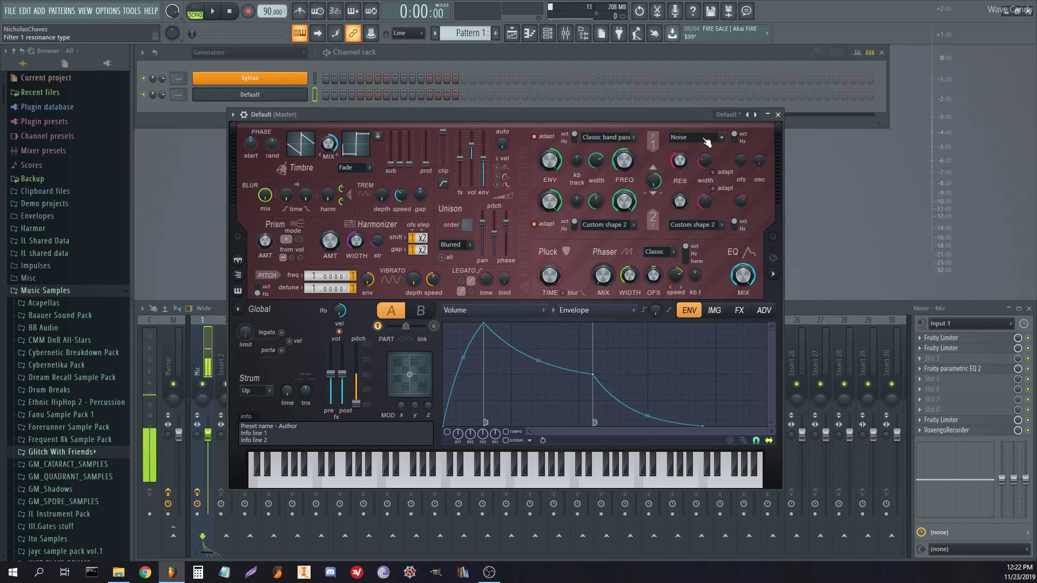
left_click(773, 274)
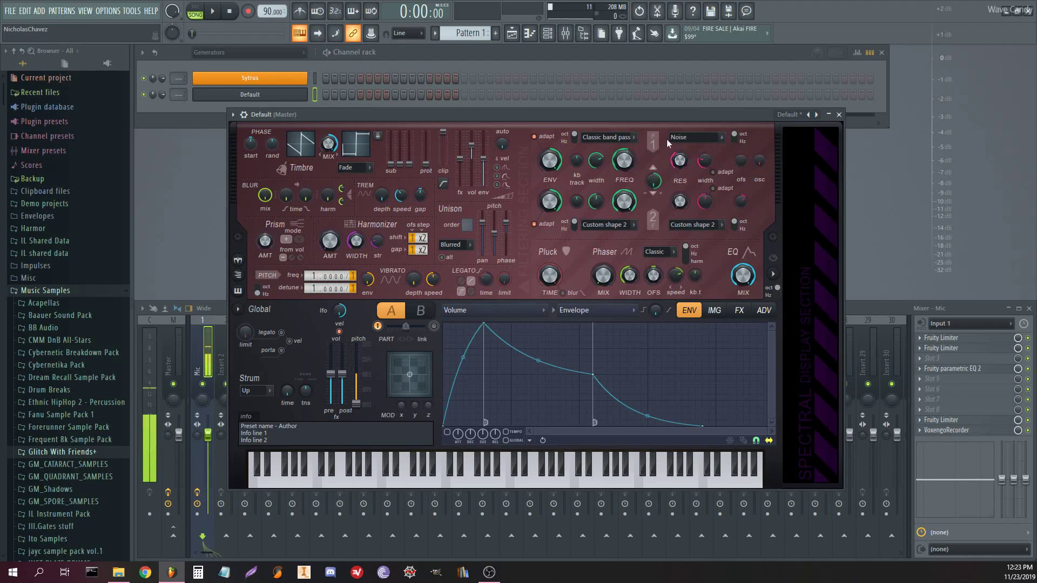
left_click(635, 140)
left_click(633, 141)
left_click(701, 136)
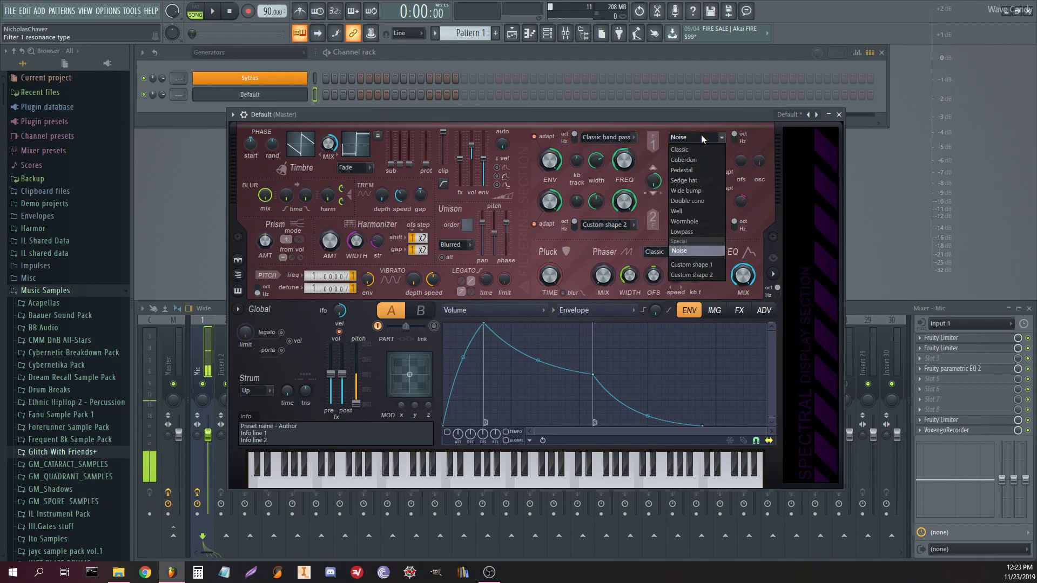
left_click(691, 251)
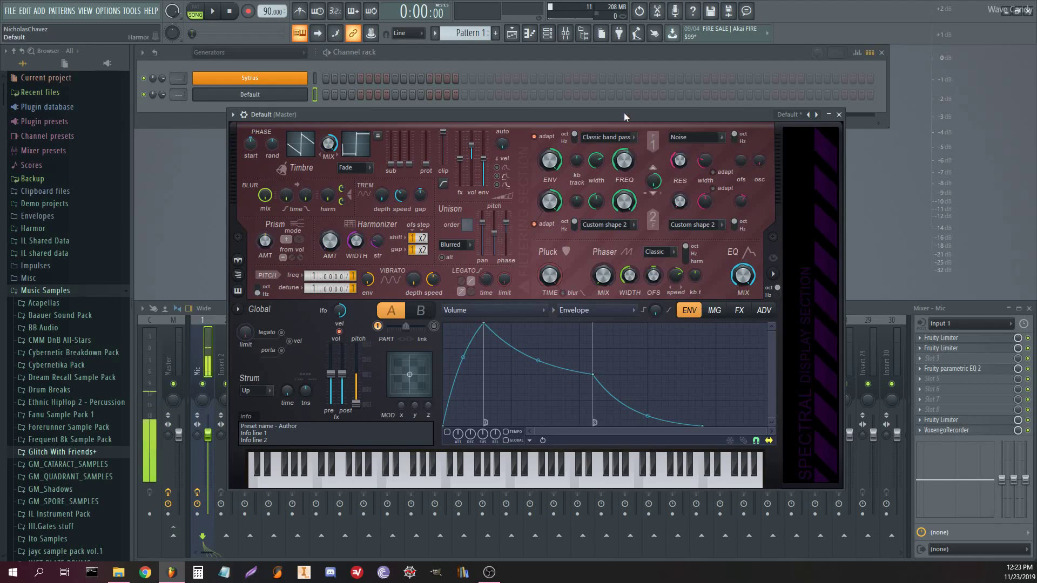
- Open the piano roll of the Default Harmor channel
right_click(296, 95)
left_click(319, 97)
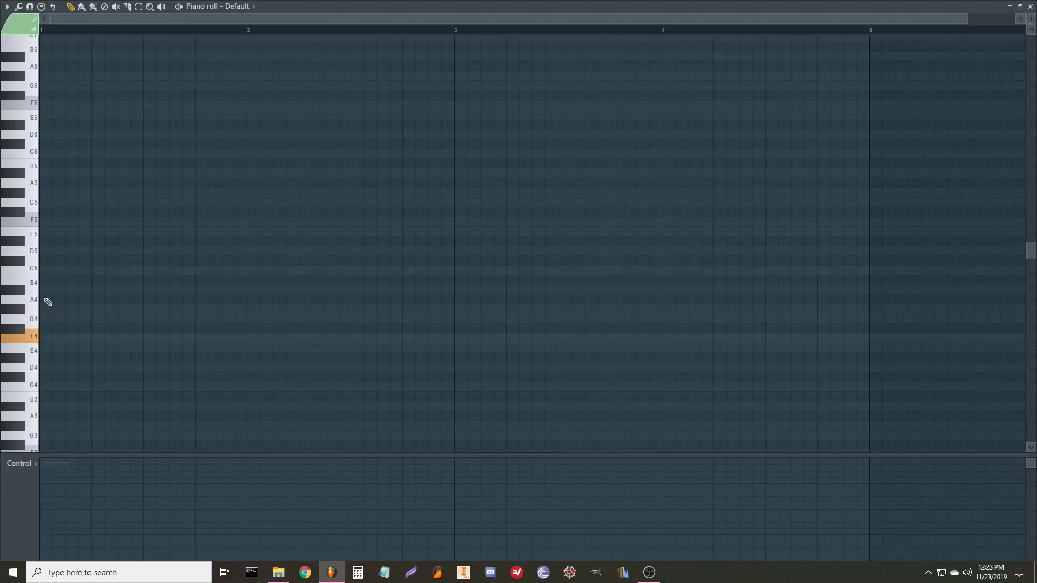
- Draw an E4 note starting at bar 1 and slightly over two bars long in the Default channel's piano roll
left_click(45, 348)
left_click_drag(62, 348, 477, 325)
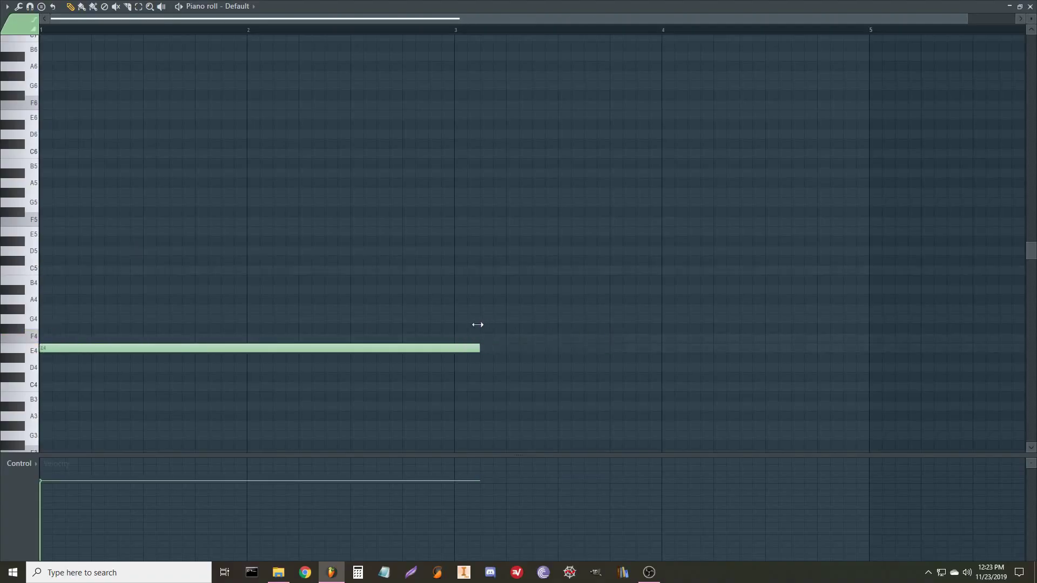
key("F5")
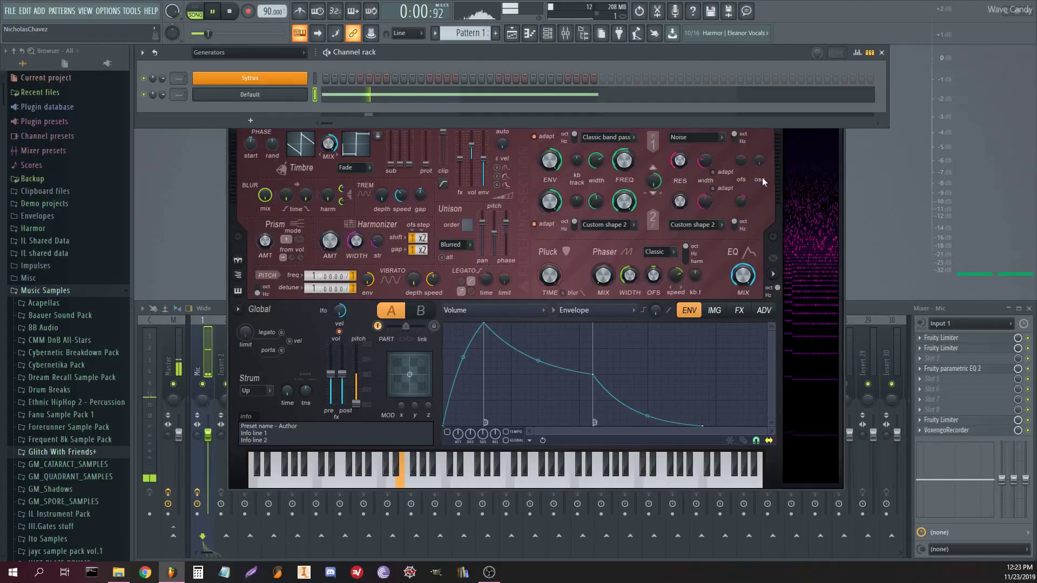
- Adjust filter 1's resonance noise amount, noise width and frequency in Harmor while the note plays, and stop playback
mouse_move(680, 160)
left_mouse_down()
mouse_move(680, 198)
mouse_move(680, 95)
mouse_move(680, 173)
left_mouse_up()
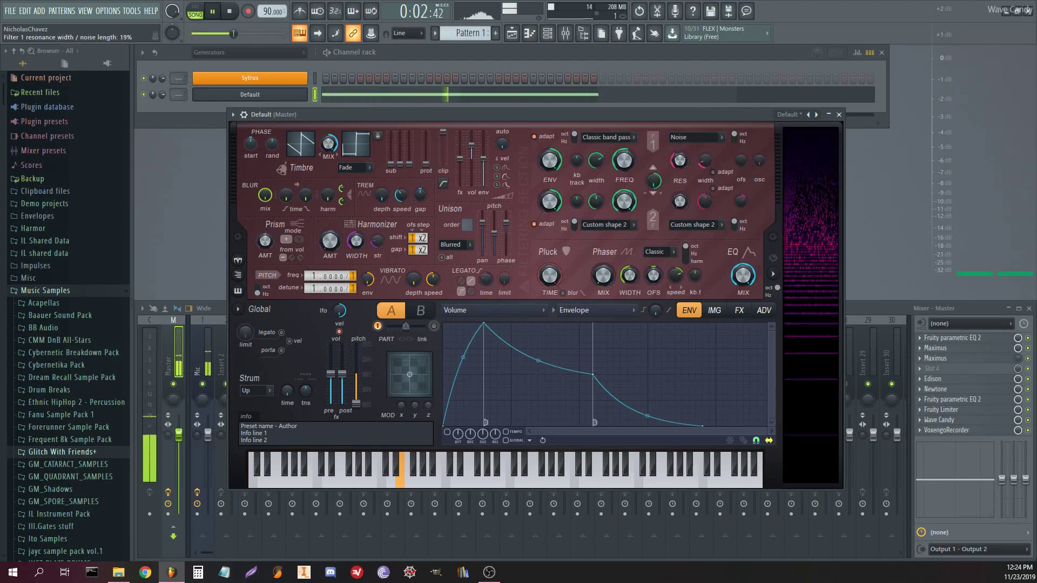
left_click_drag(706, 160, 680, 150)
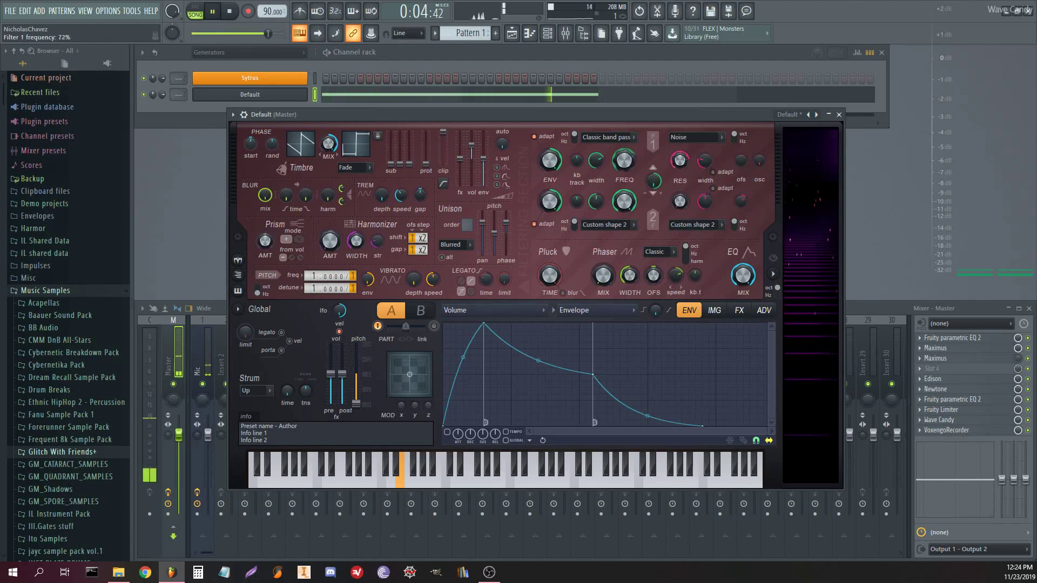
left_click_drag(597, 160, 624, 153)
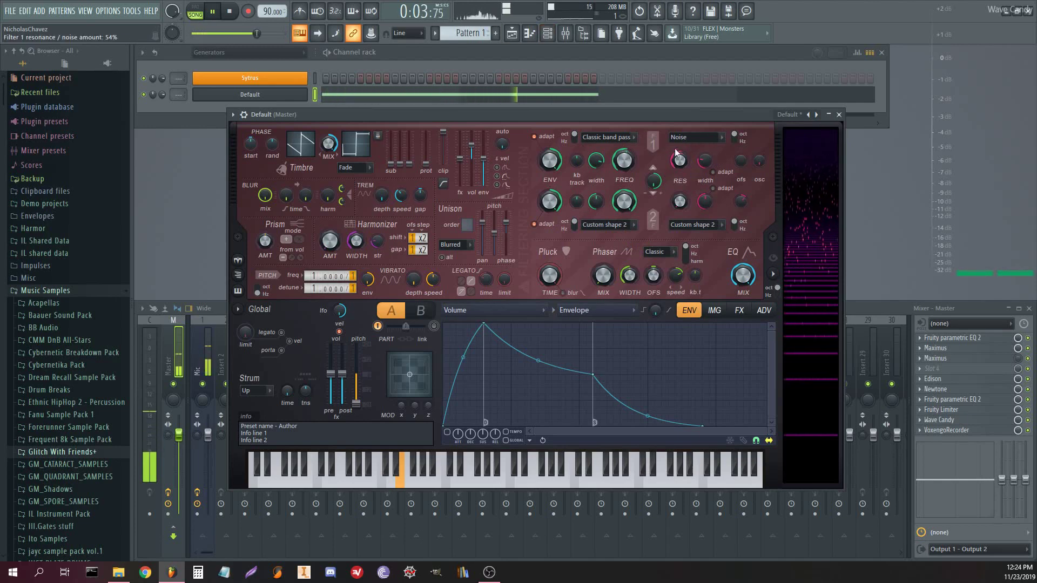
left_click_drag(680, 160, 680, 135)
key("space")
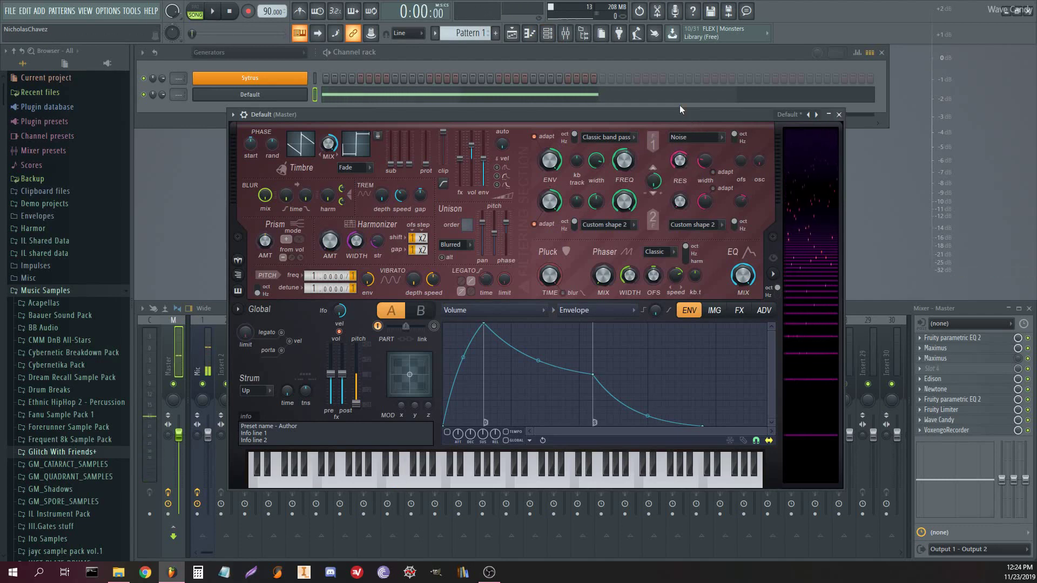
- Close Harmor, add a Patcher channel and load its Wet noise sine compression preset
left_click(839, 114)
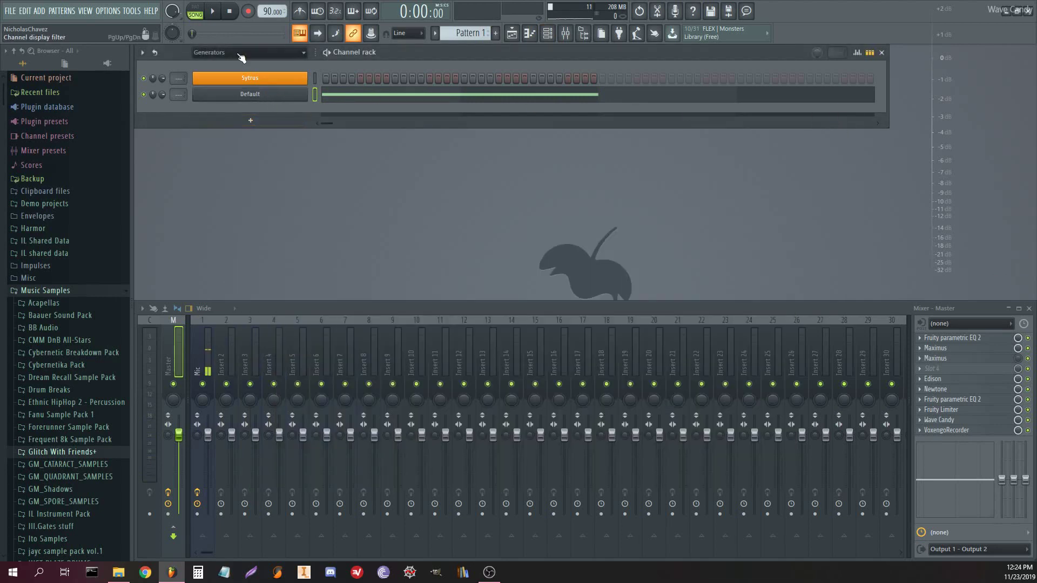
left_click(253, 119)
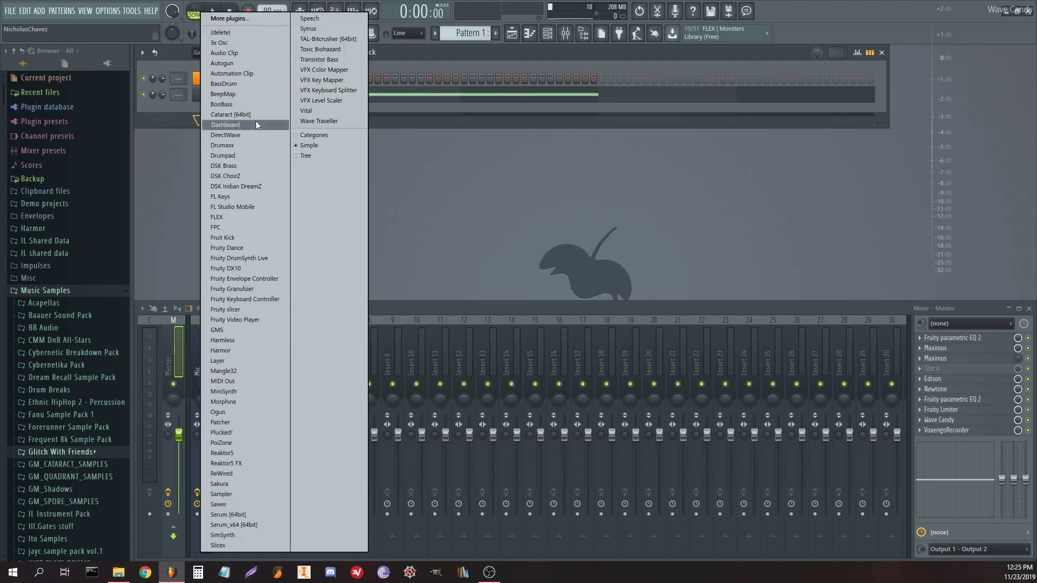
left_click(245, 421)
left_click(489, 185)
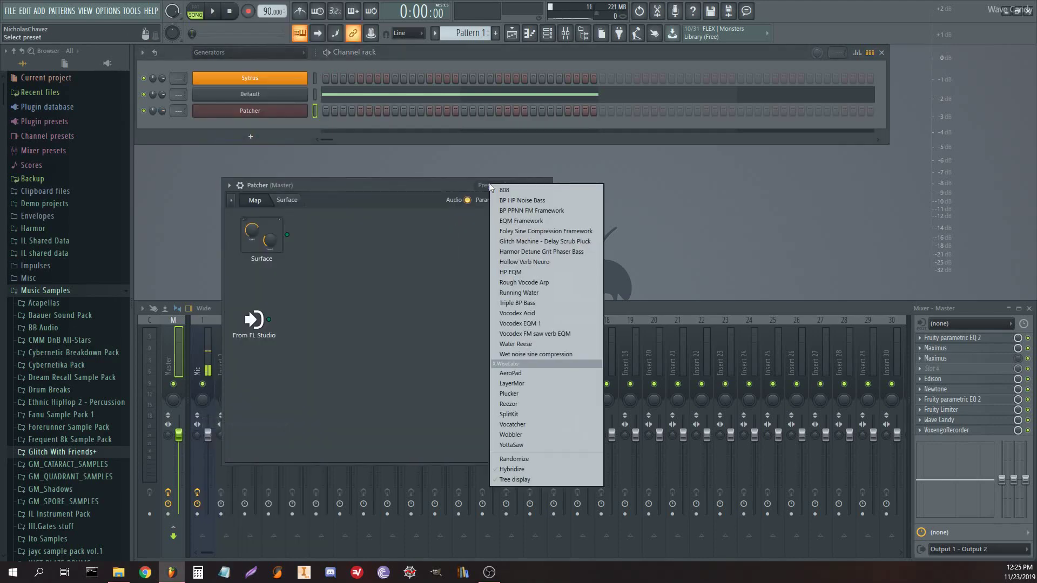
left_click(536, 354)
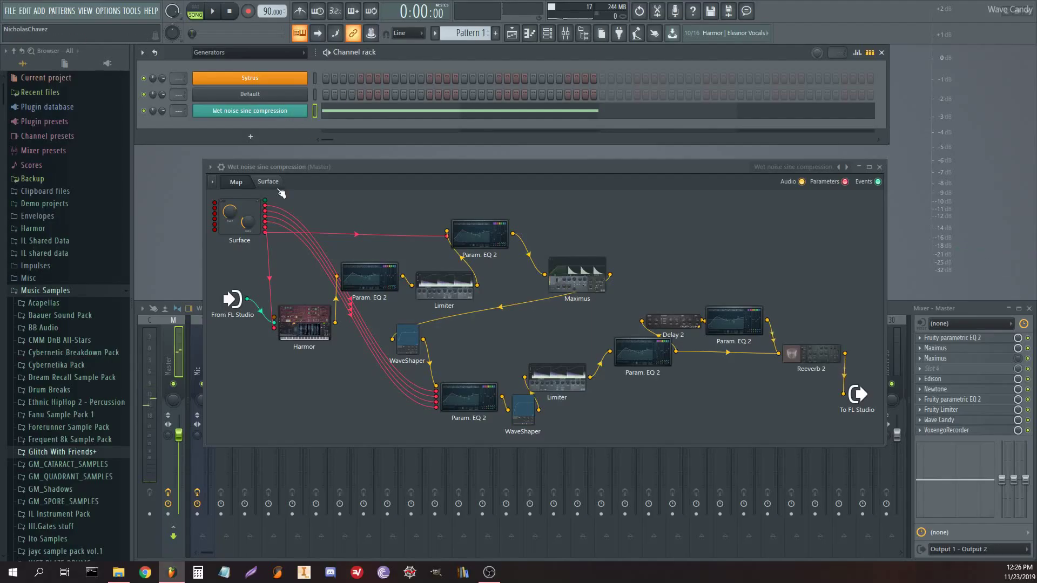
- Create automation clips for the BP, P1, P2, N1, N2 and Chirp knobs on the Patcher surface
left_click(269, 182)
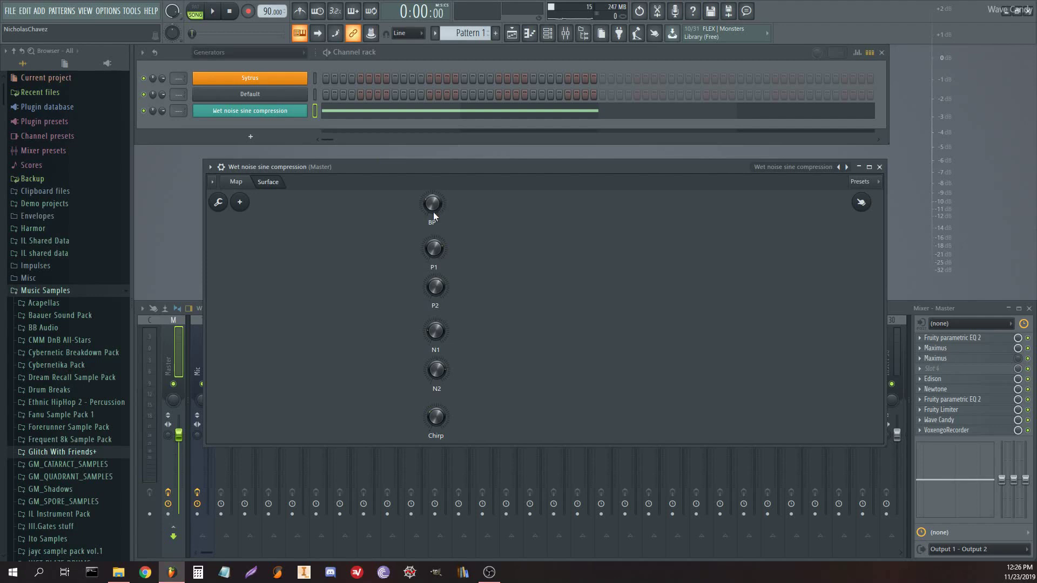
right_click(433, 211)
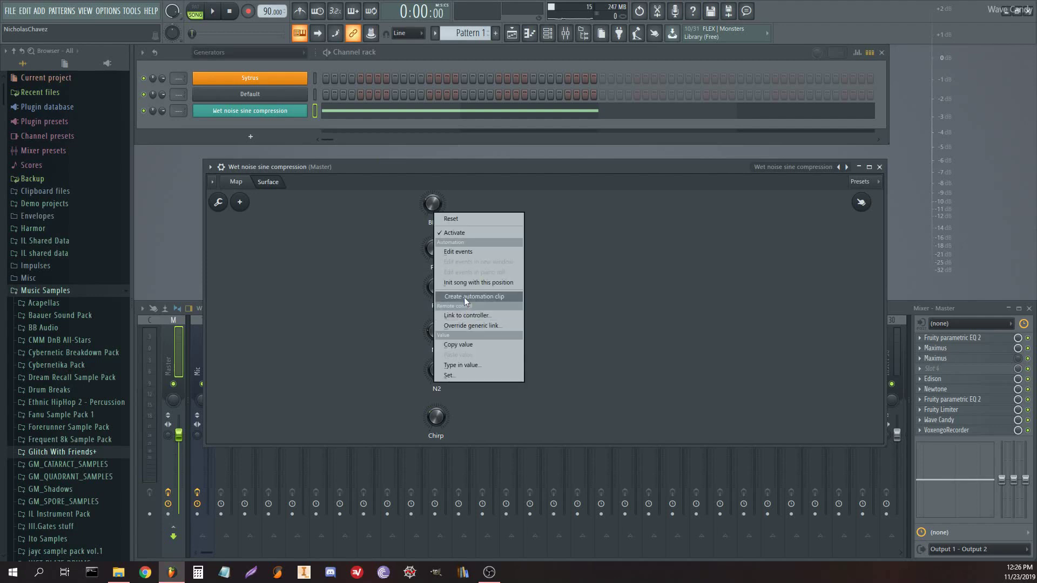
left_click(464, 297)
right_click(435, 248)
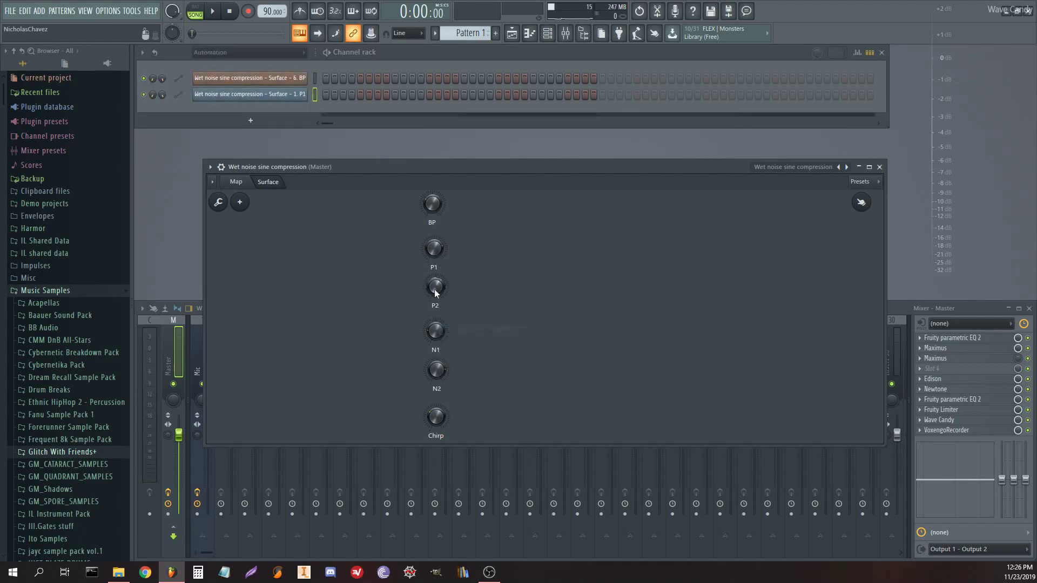
right_click(434, 288)
left_click(462, 375)
right_click(435, 334)
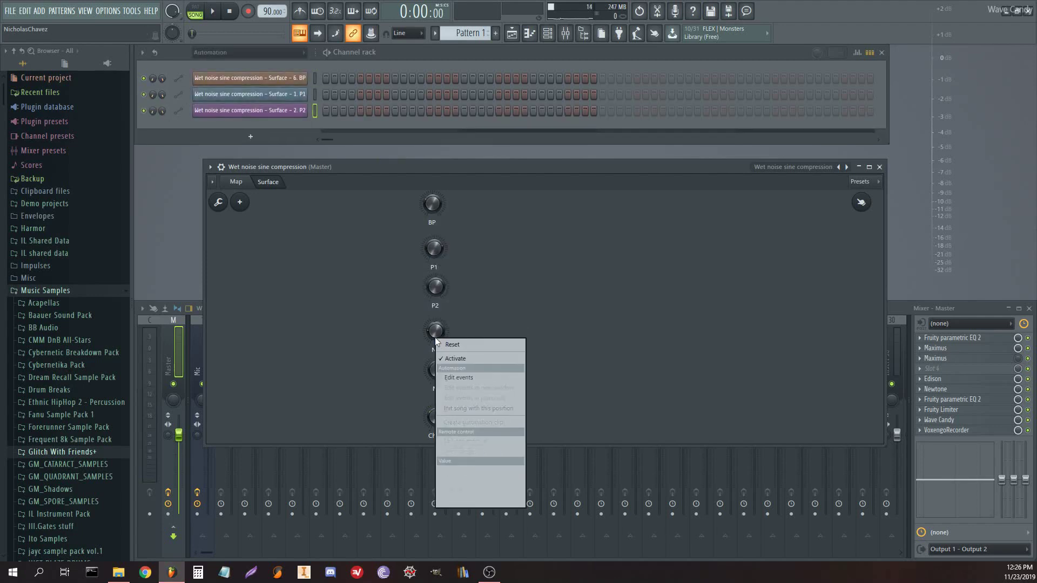
left_click(471, 418)
right_click(444, 375)
left_click(479, 461)
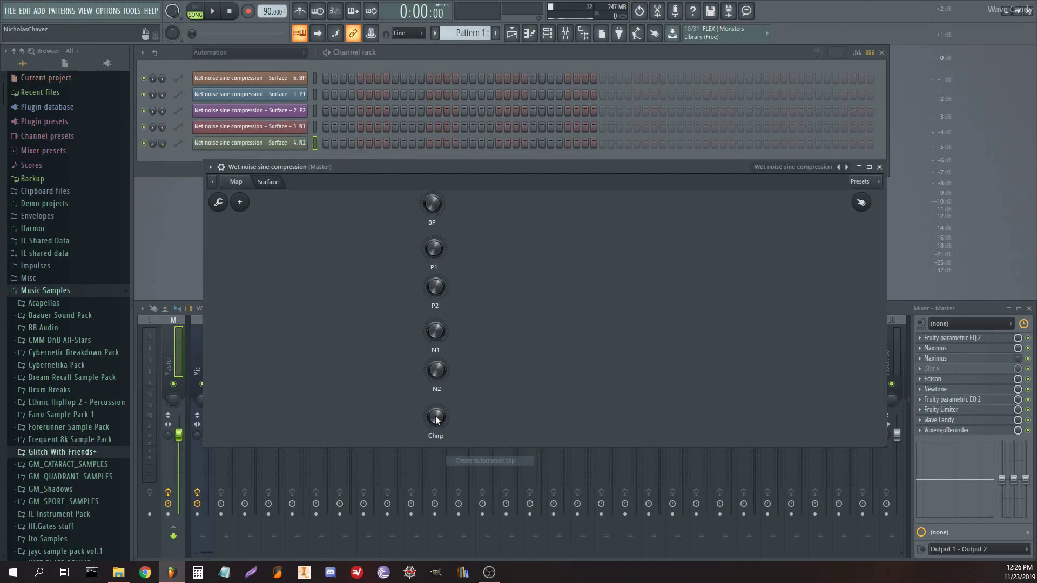
right_click(436, 417)
left_click(470, 466)
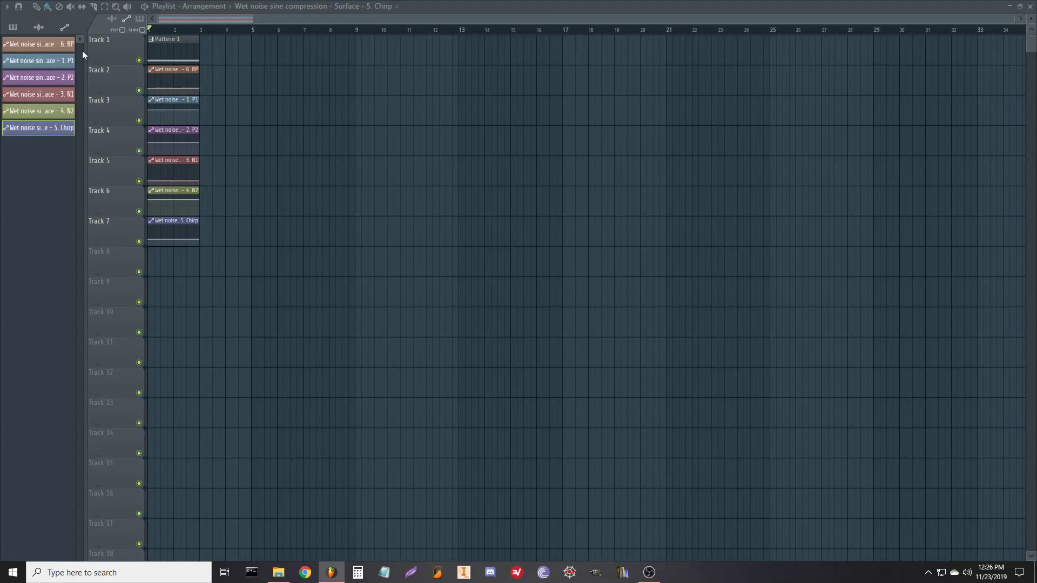
- Shape the BP, P1, P2, N1, N2 and Chirp automation clips into rising and falling curves and play the arrangement
scroll(415, 104, "up", 4)
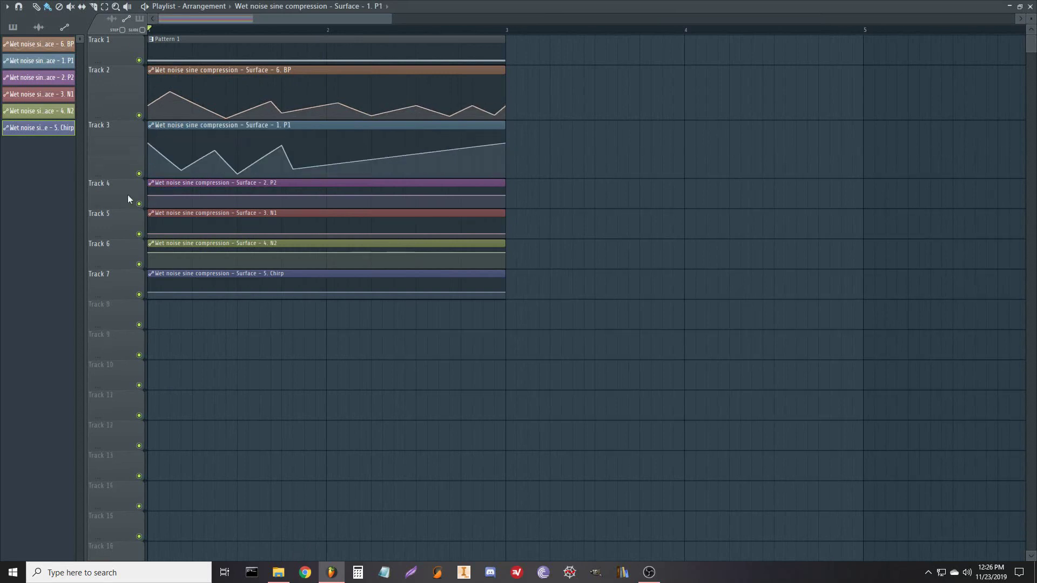
key("space")
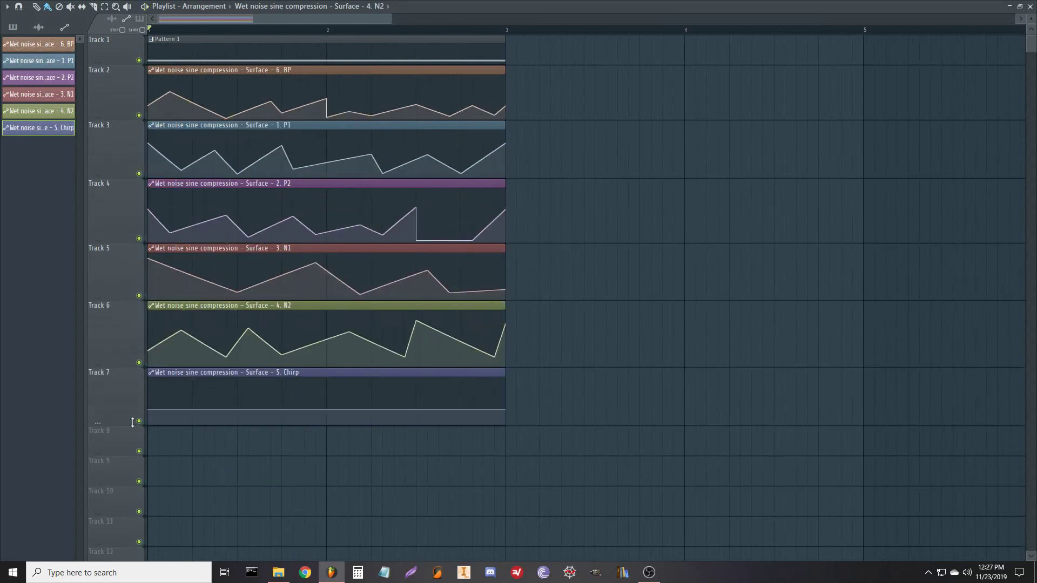
key("space")
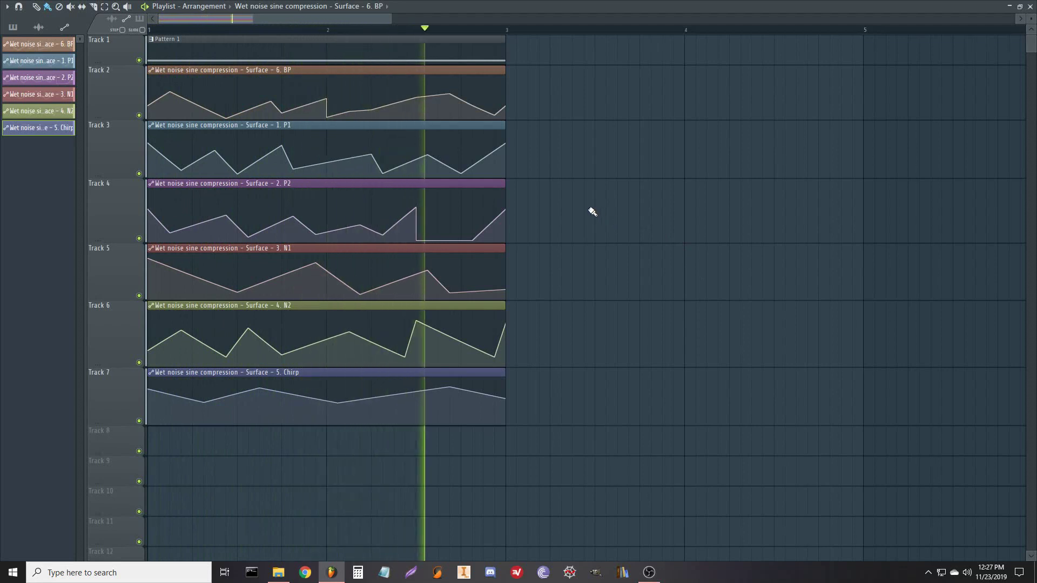
key("space")
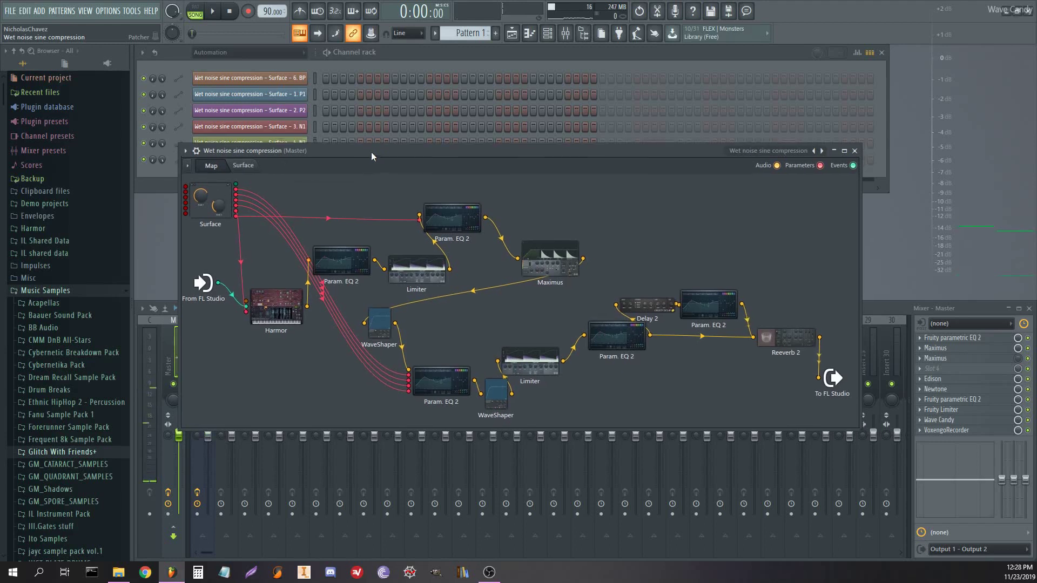
- Reposition the Patcher window, and spread out the Maximus and first WaveShaper modules on its map
left_click_drag(370, 144, 377, 139)
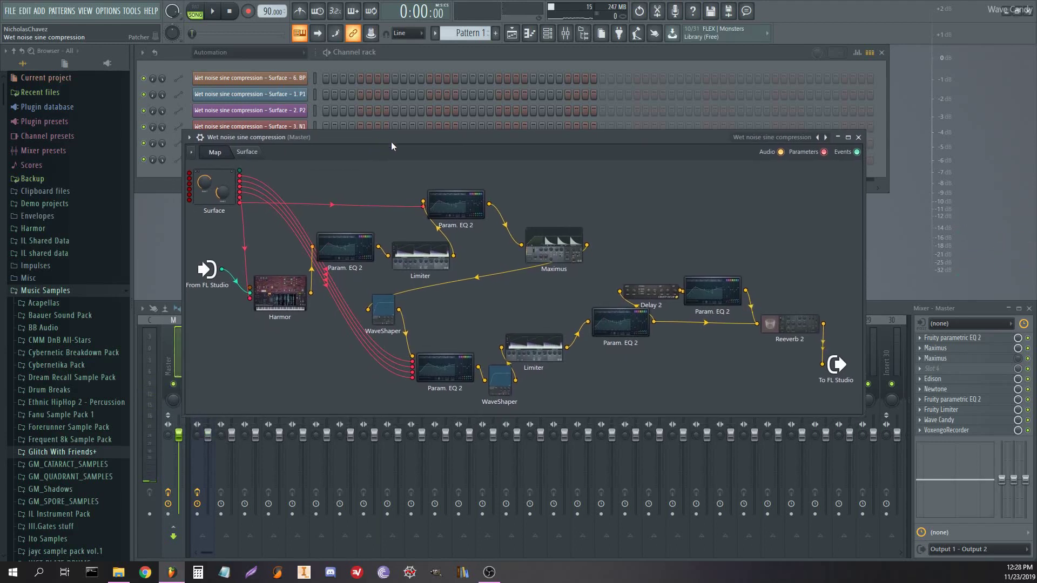
left_click_drag(548, 240, 551, 215)
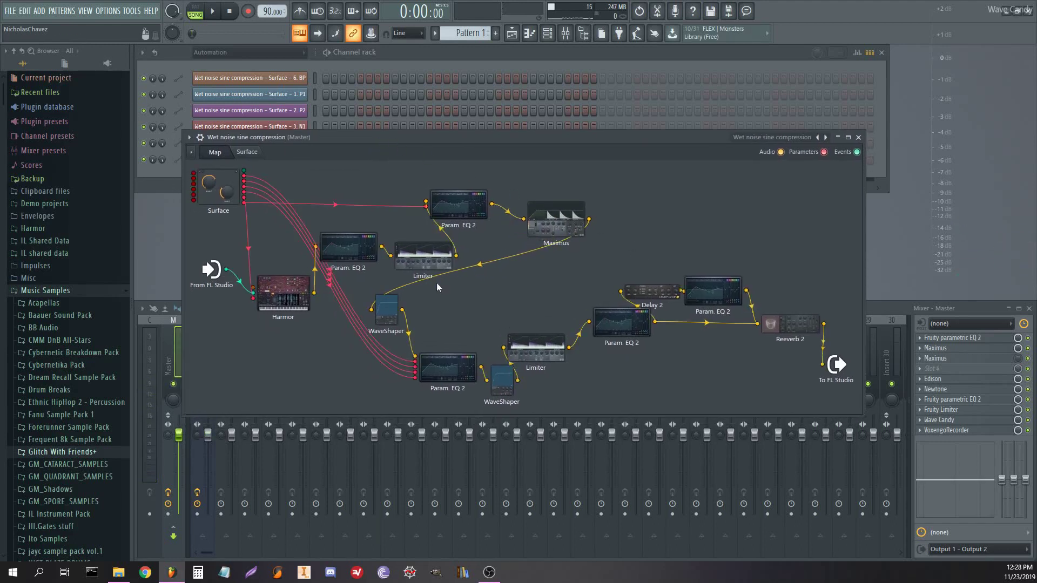
left_click_drag(390, 311, 526, 298)
- Inspect the patch's Harmor, comparing the timbre 1 harmonic level envelopes of parts A and B, and close it
double_click(283, 294)
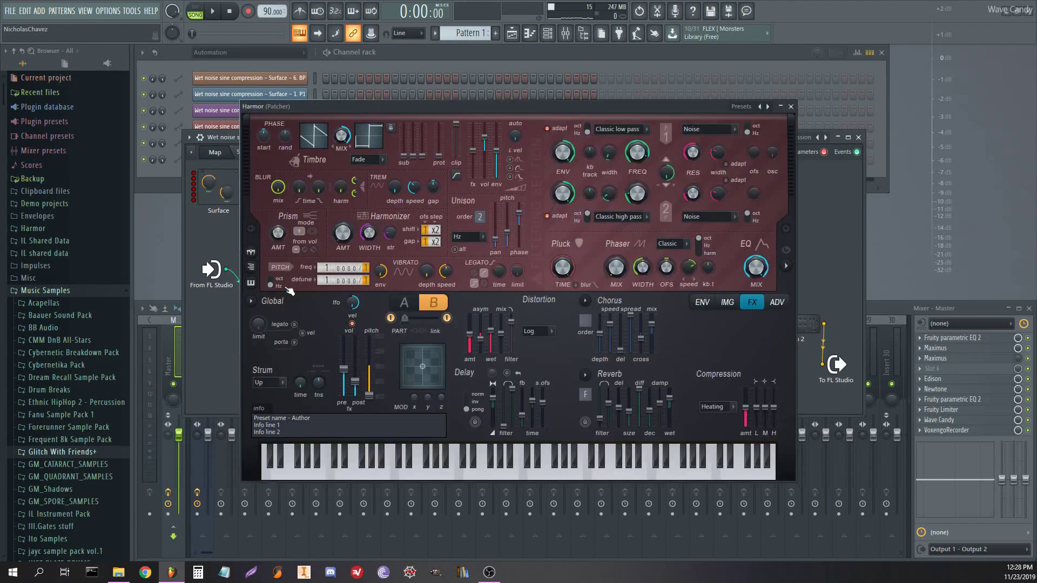
left_click(404, 302)
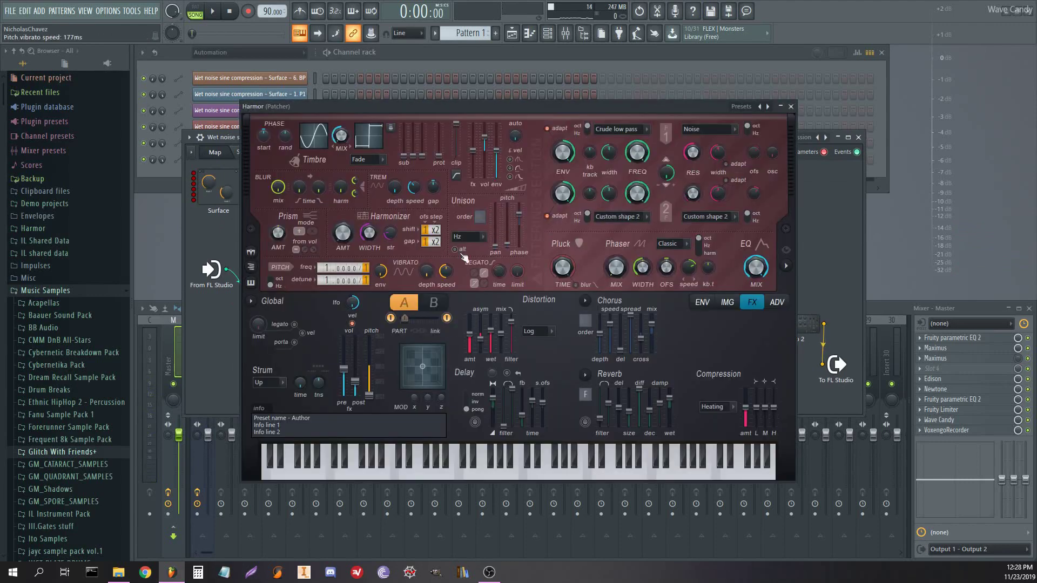
left_click(704, 306)
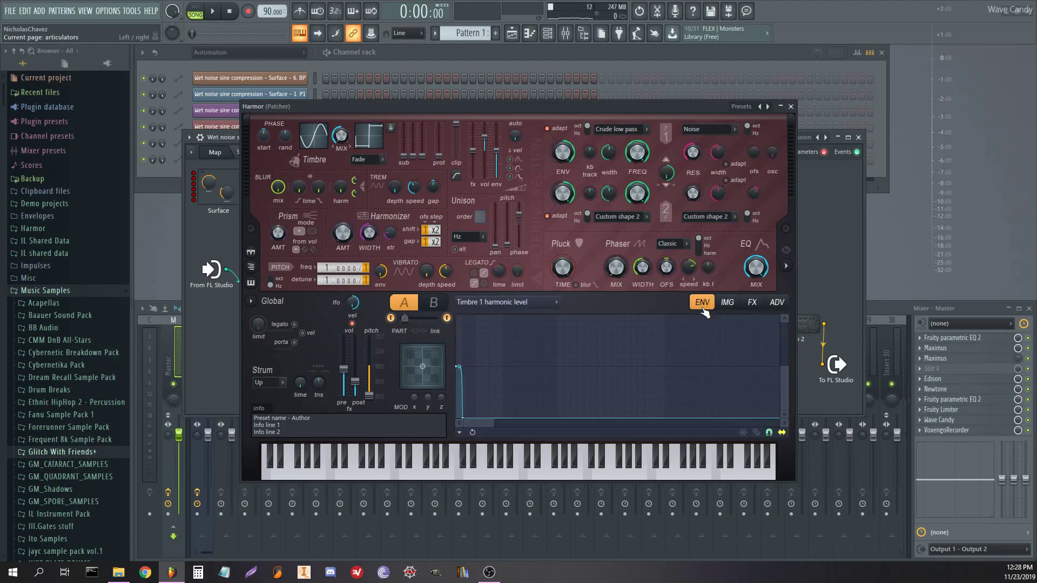
left_click(436, 309)
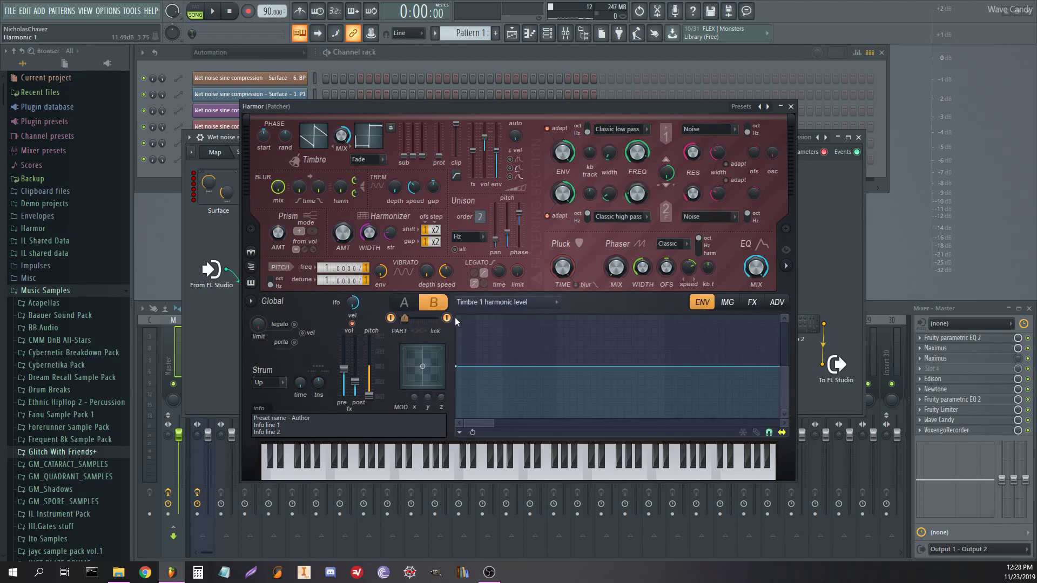
left_click(404, 303)
left_click(434, 303)
left_click(791, 107)
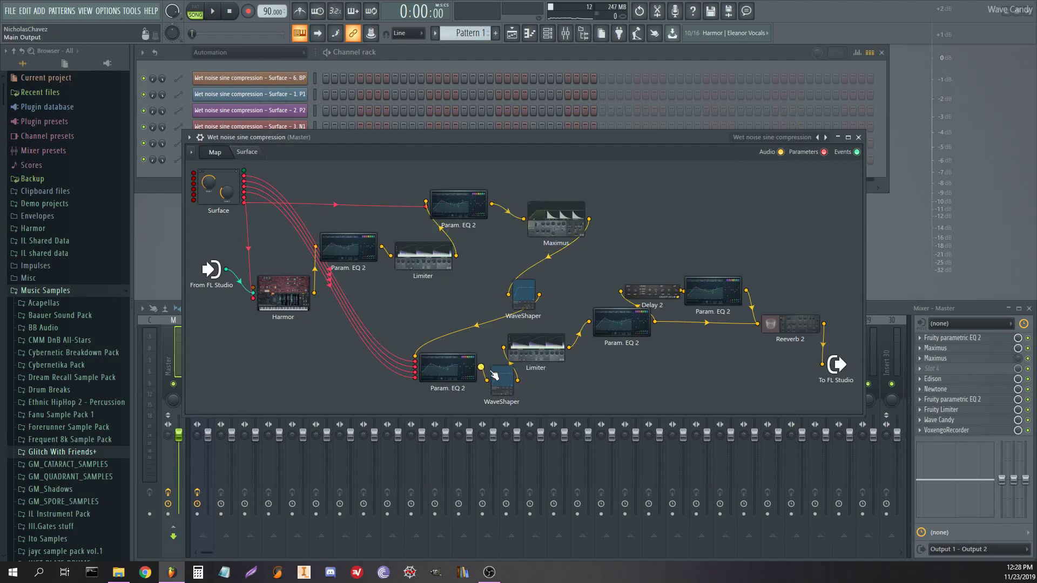
- Spread out the Delay 2, its Param. EQ 2 and Reeverb 2 modules on the Patcher map, and move the window up
left_click_drag(651, 292, 667, 236)
left_click_drag(713, 289, 734, 272)
left_click_drag(794, 324, 796, 319)
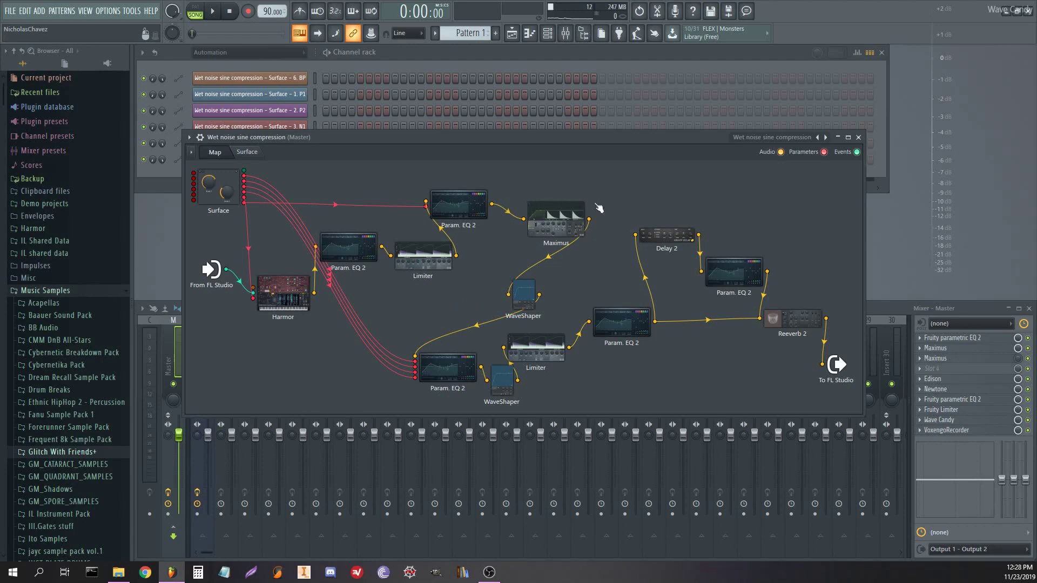
left_click_drag(799, 185, 750, 184)
left_click_drag(610, 131, 611, 115)
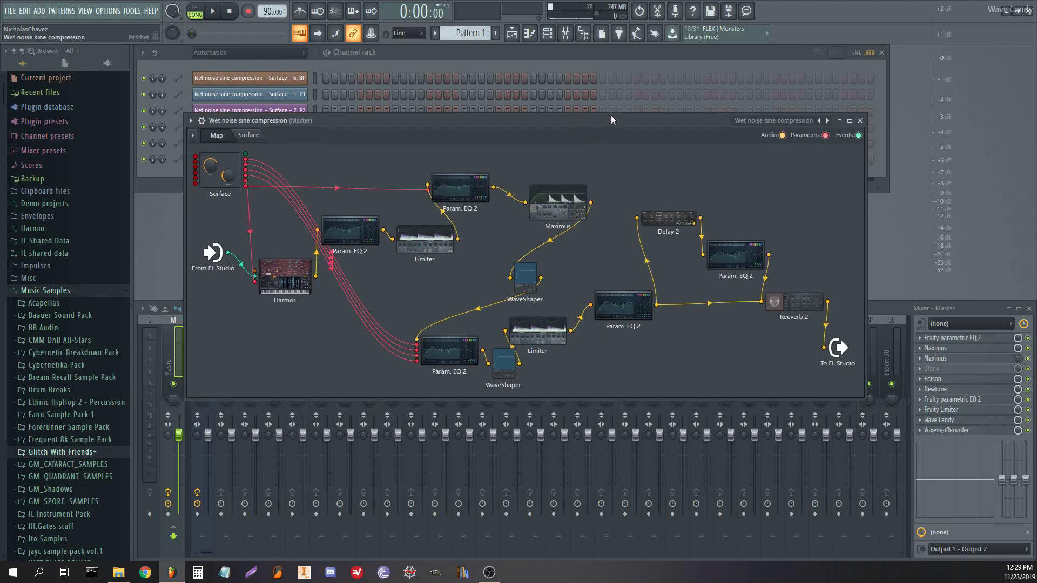
- In the patch's Harmor, extend part A's timbre 1 harmonic level cutoff point to harmonic 4 and play the arrangement
left_click(278, 281)
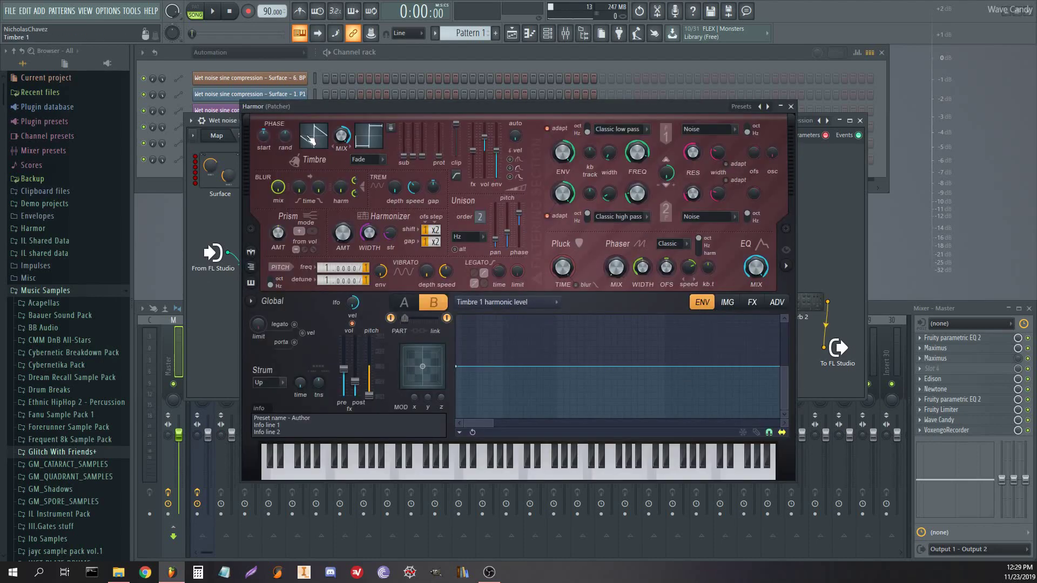
left_click(404, 302)
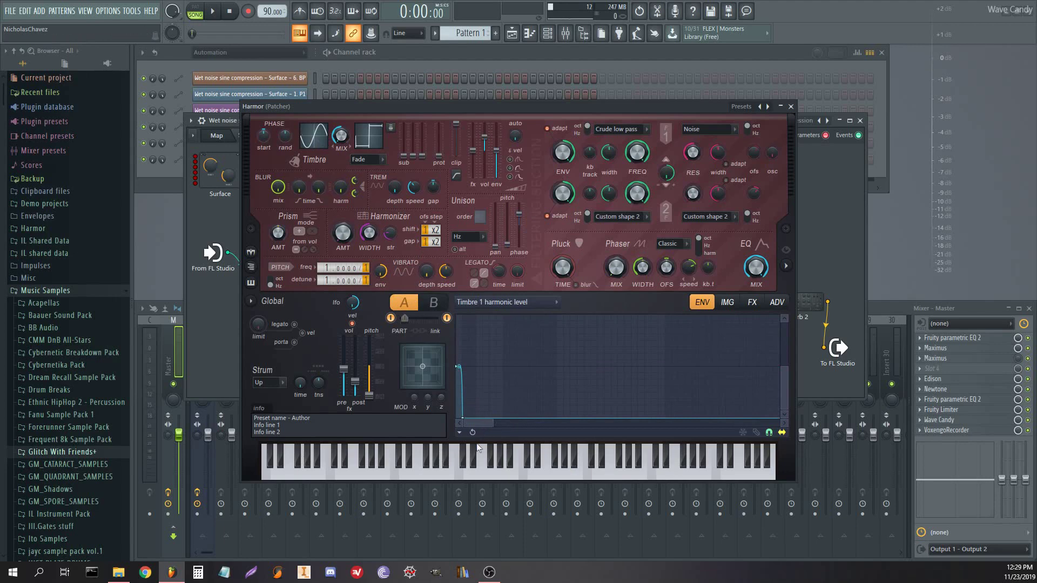
left_click_drag(474, 424, 767, 424)
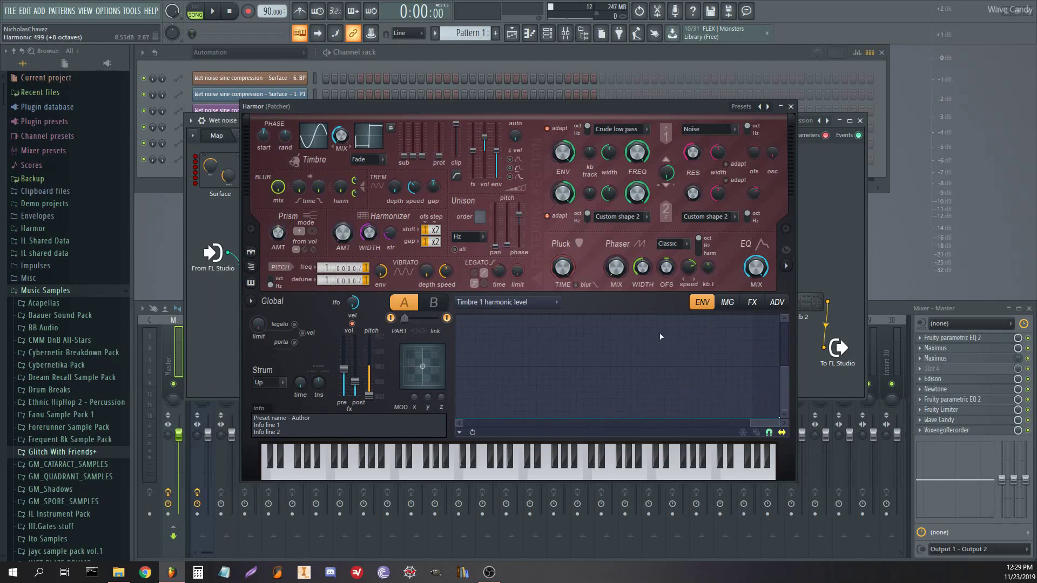
left_click_drag(760, 422, 475, 423)
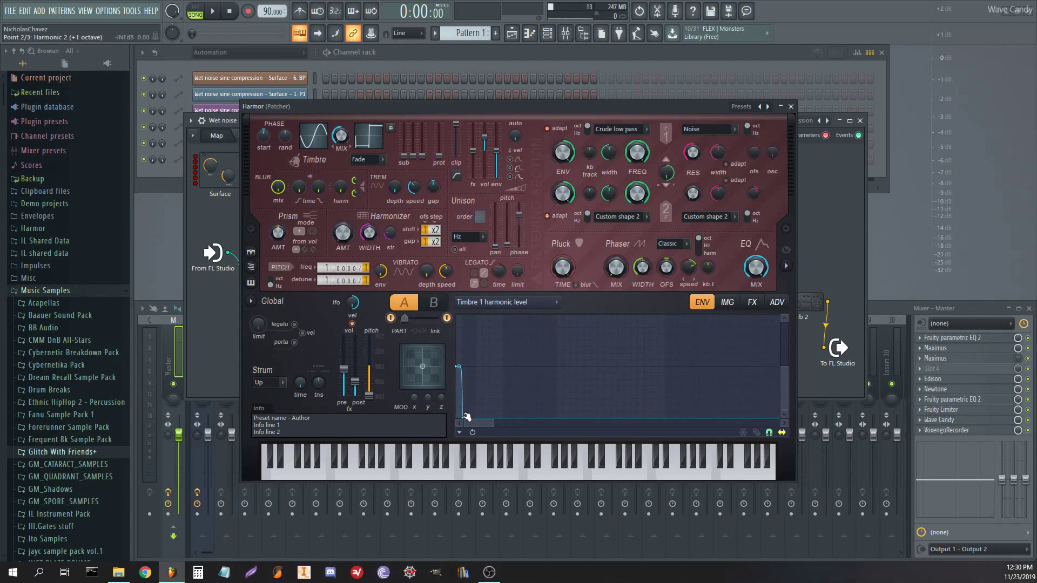
left_click_drag(463, 419, 478, 419)
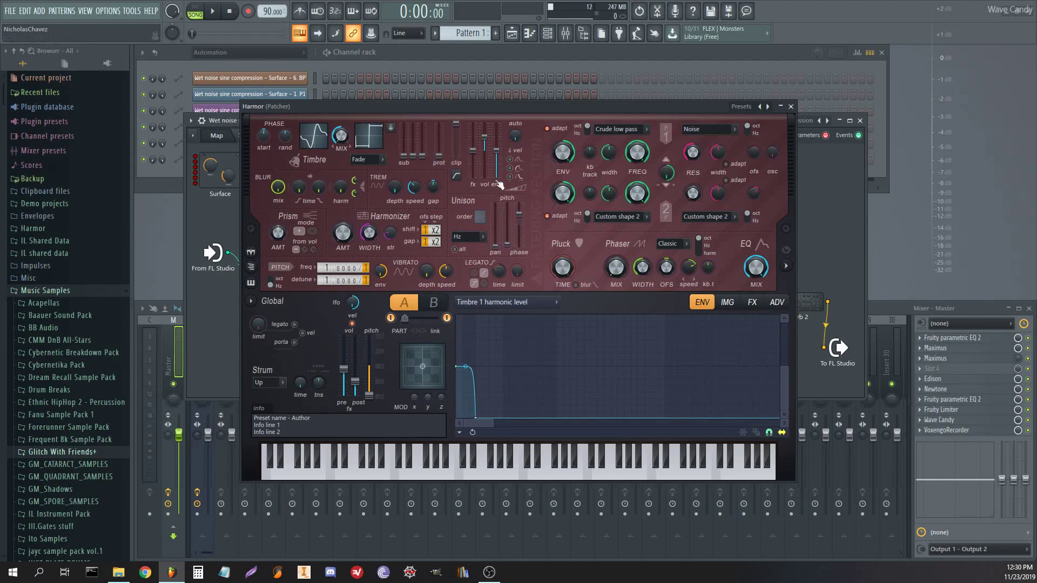
key("space")
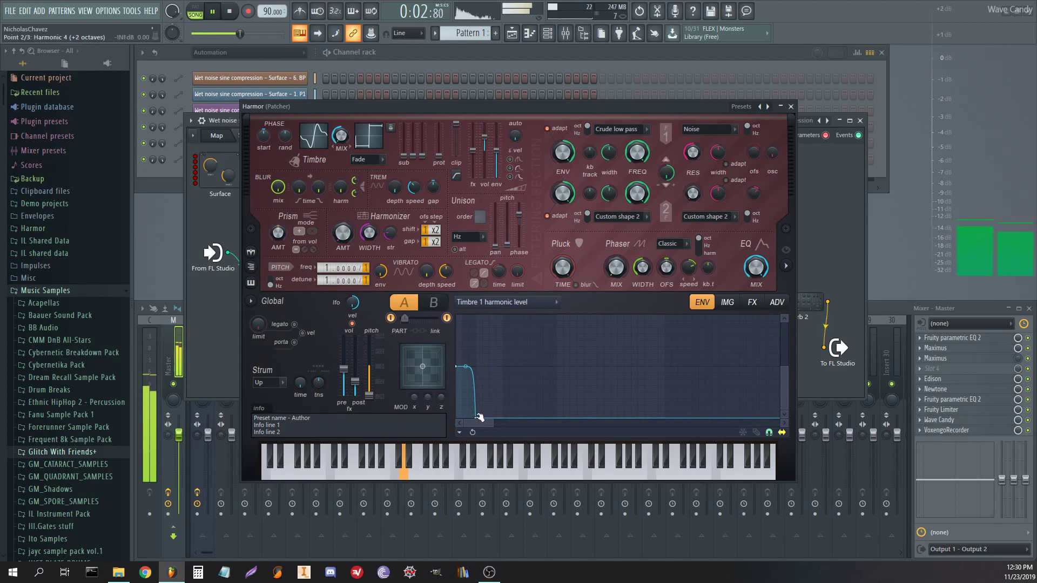
- Extend part A's timbre 1 harmonic level cutoff to harmonic 26, pull it back to 16, set the unison order to 2, and play the arrangement
left_click_drag(476, 419, 628, 419)
key("space")
key("space")
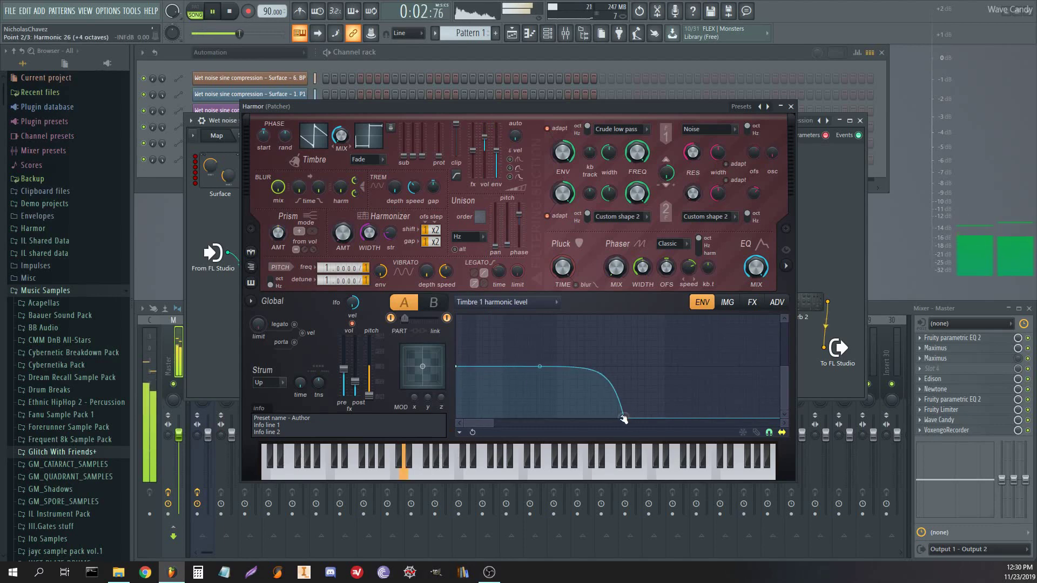
left_click_drag(626, 417, 557, 413)
key("space")
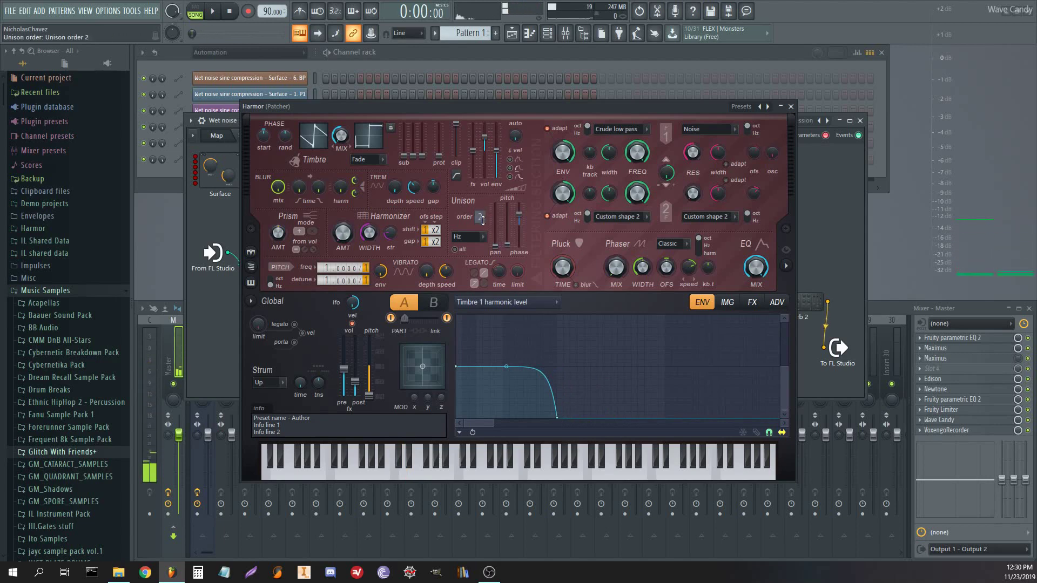
key("space")
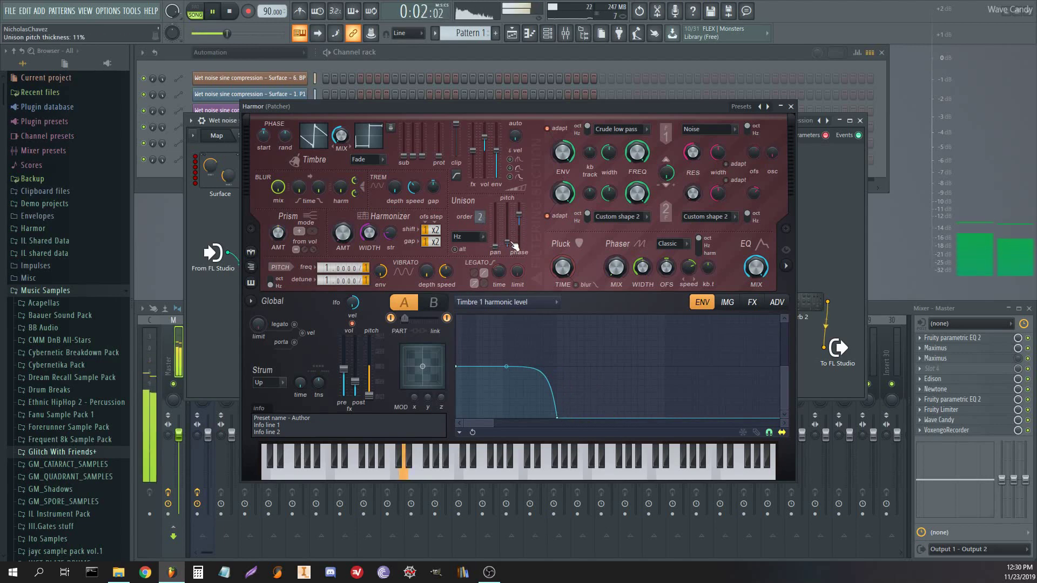
- Check Harmor's image page, stop playback, and move the timbre 1 harmonic level cutoff point to harmonic 10
left_click(728, 302)
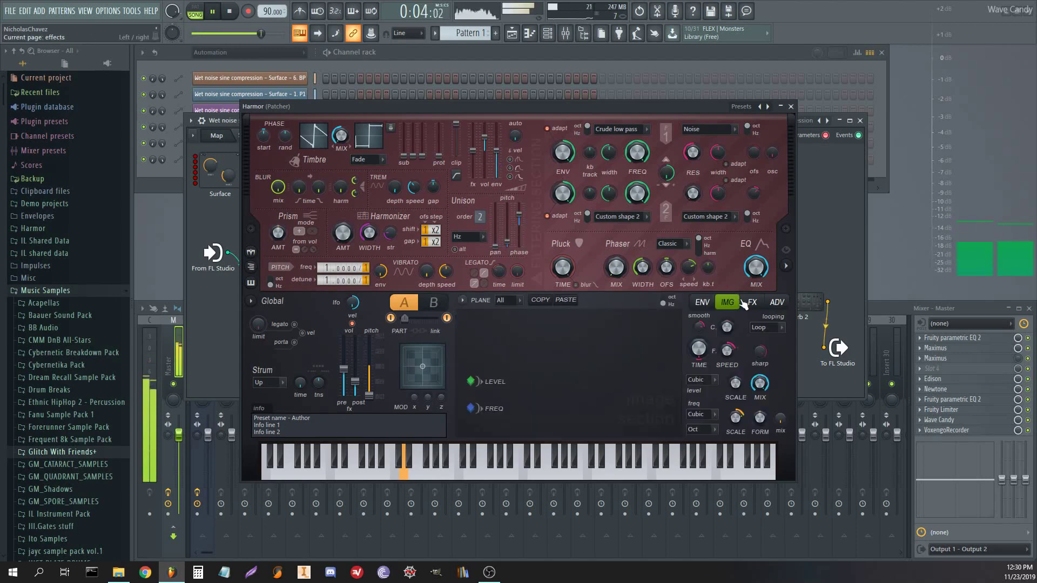
left_click(702, 302)
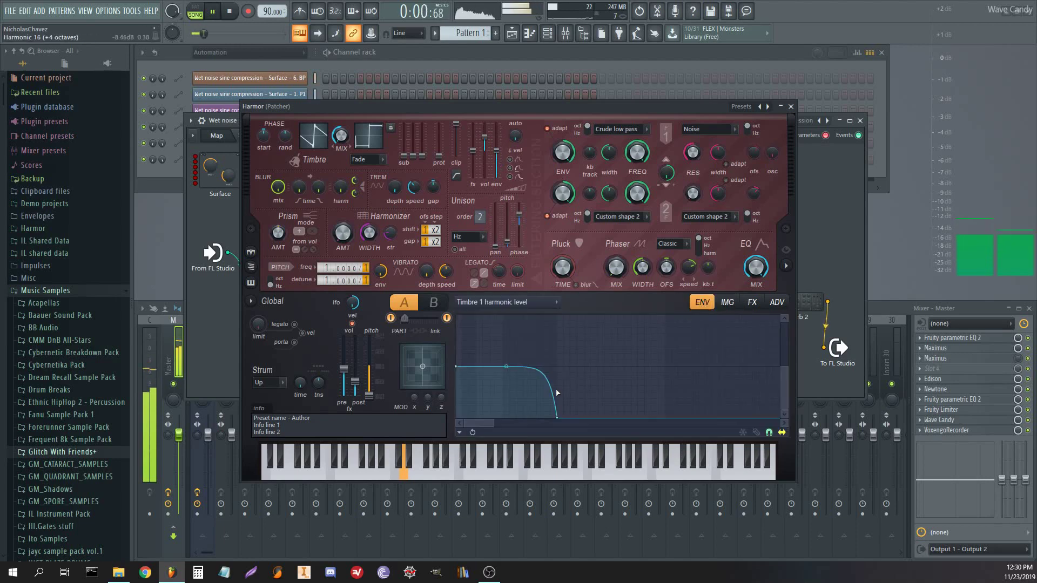
key("space")
left_click_drag(560, 419, 522, 418)
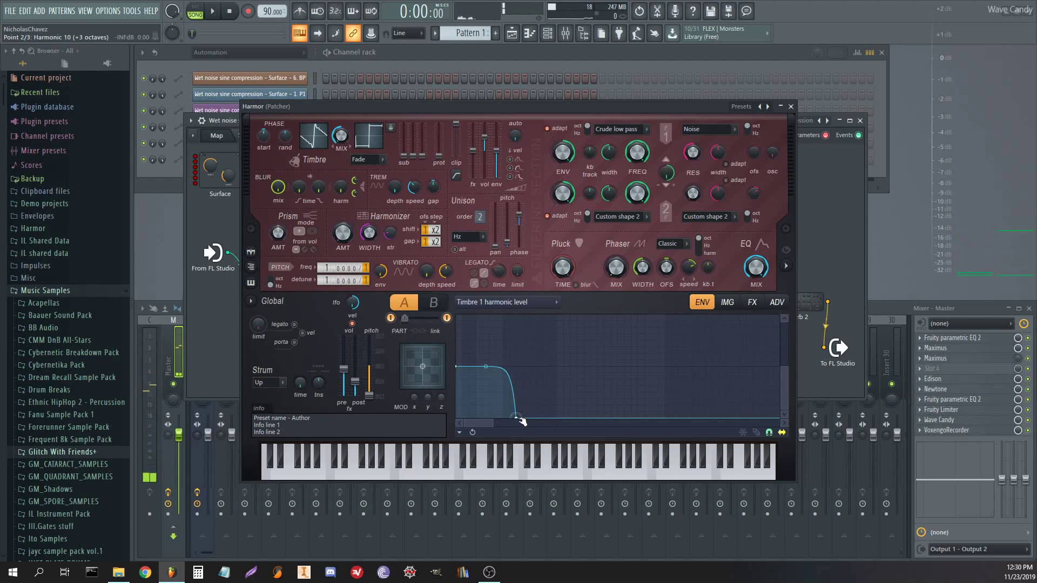
- Review the patch's Harmor effects page and the BP, P1, P2, N1, N2 and Chirp surface controls, and return to the map
left_click(751, 302)
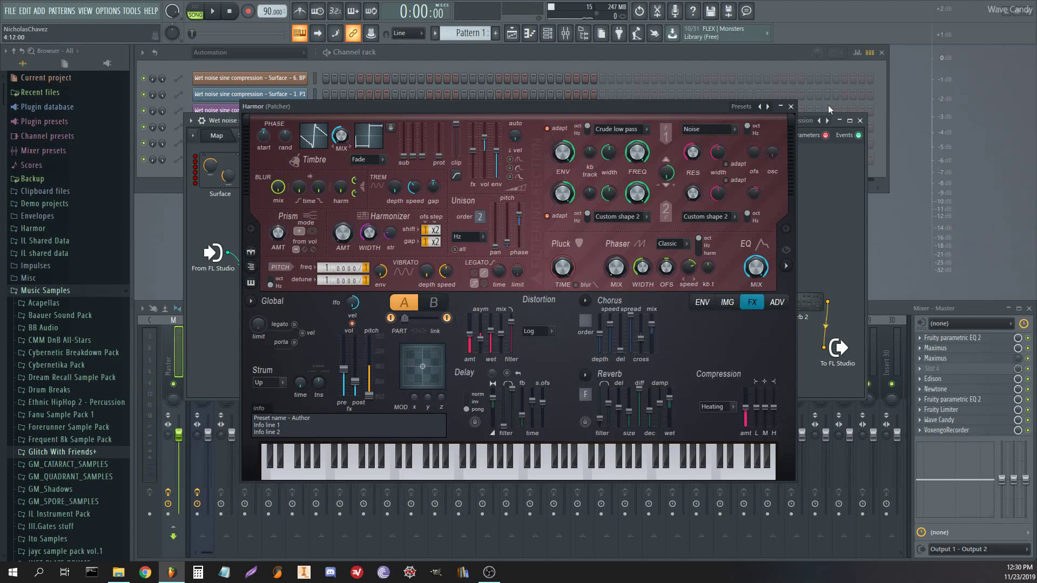
left_click(791, 107)
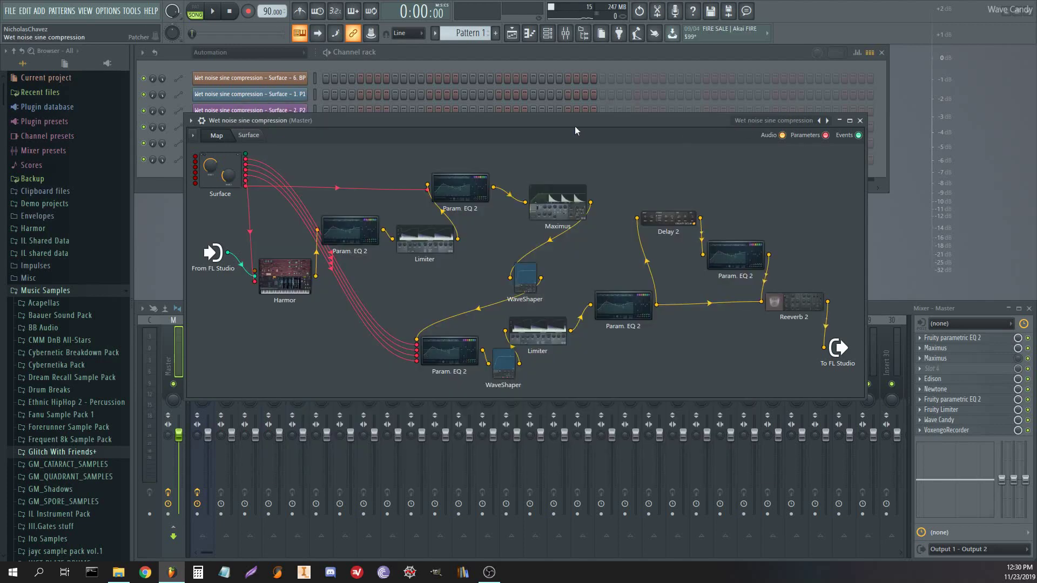
left_click(285, 275)
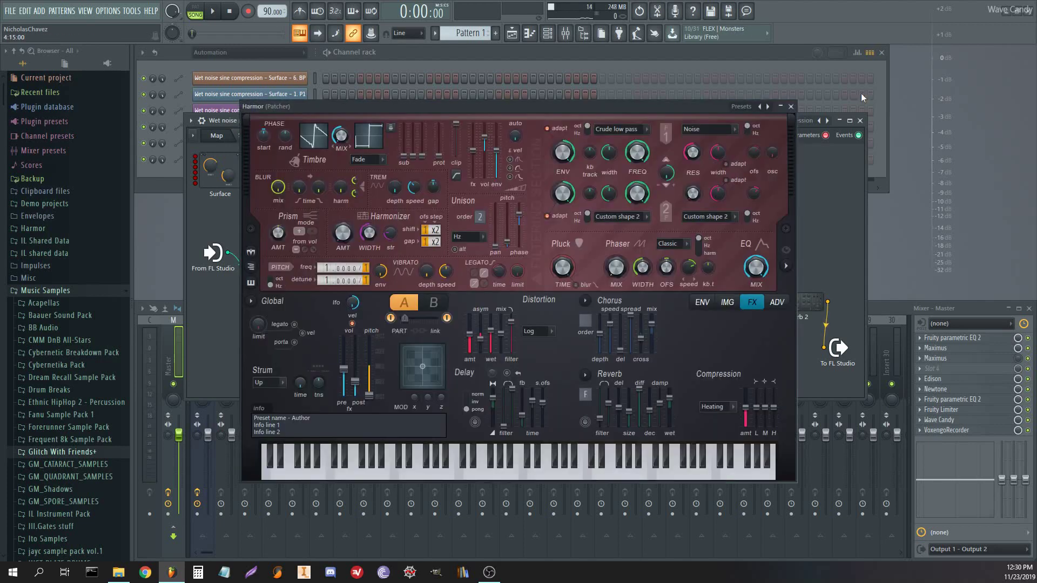
left_click(791, 107)
left_click(258, 136)
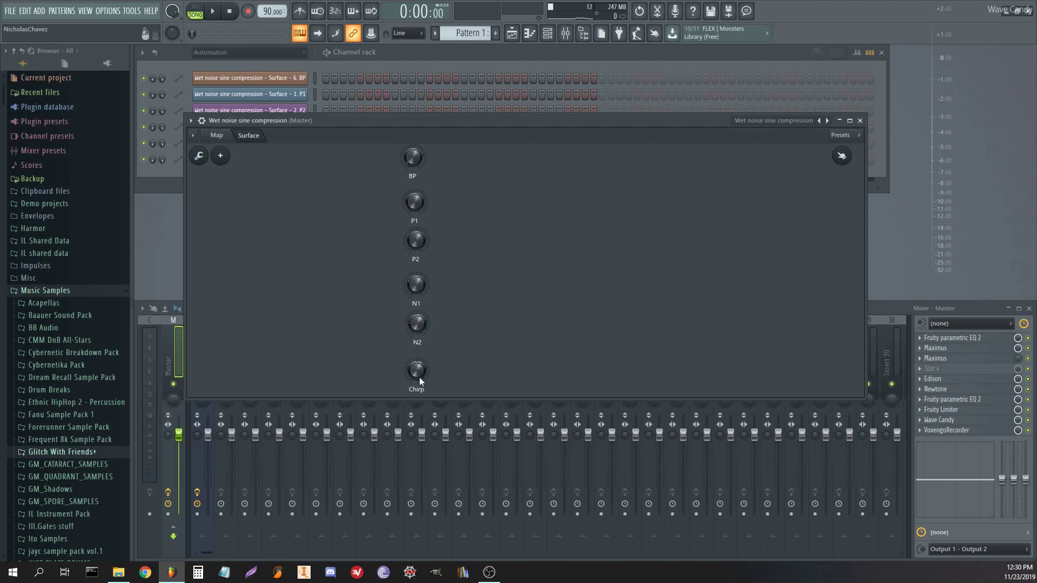
left_click(217, 135)
- Examine Harmor part B's noise resonance filters during playback, close it, and play the arrangement with its automation clips in view
double_click(300, 274)
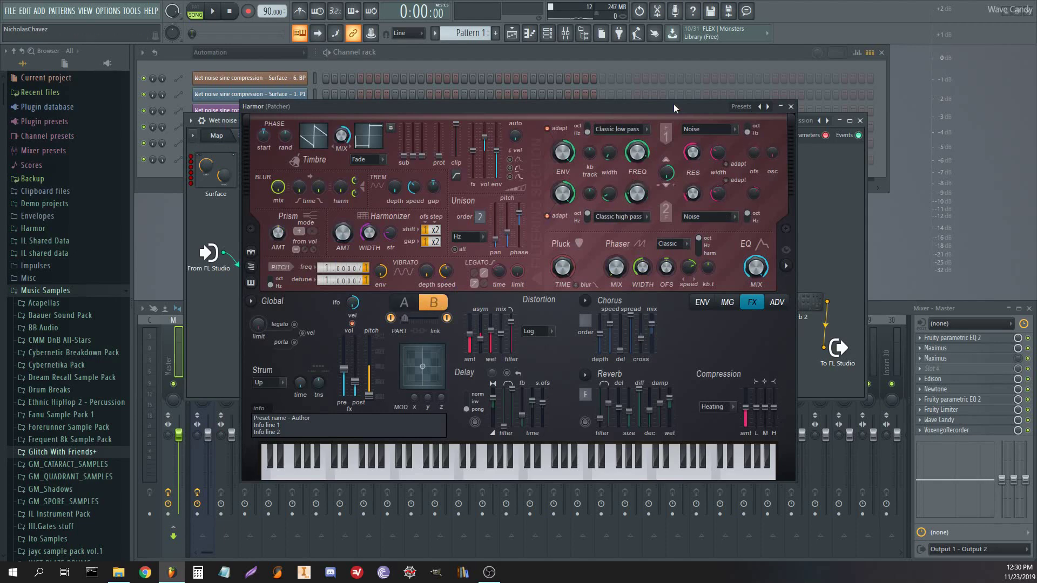
key("space")
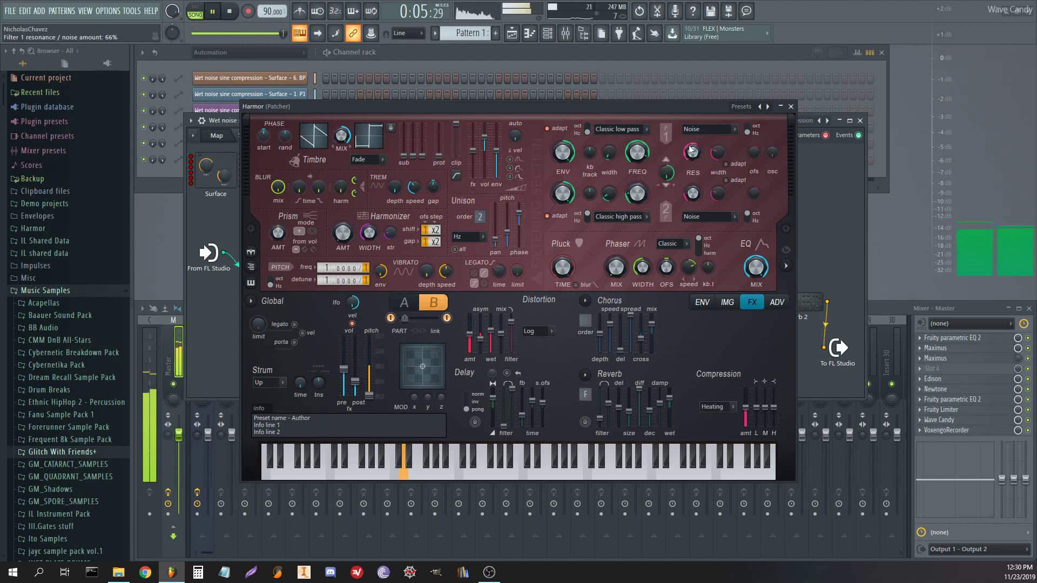
key("space")
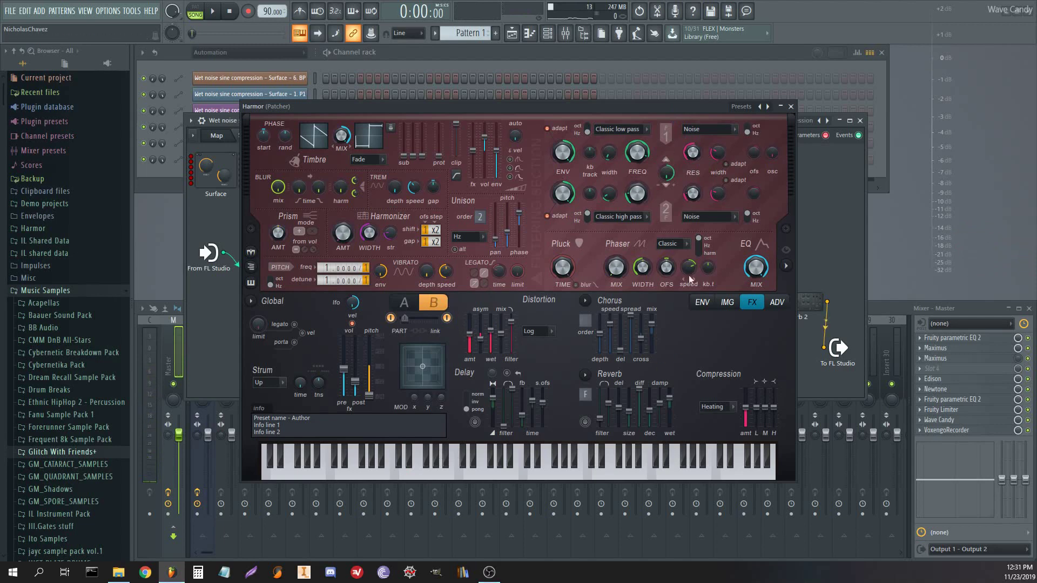
left_click(790, 106)
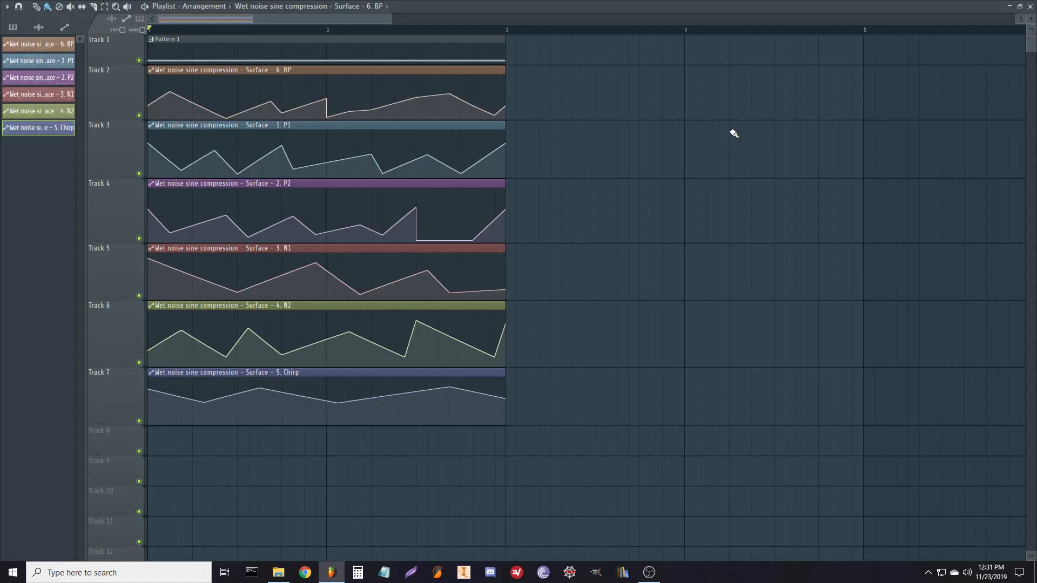
key("space")
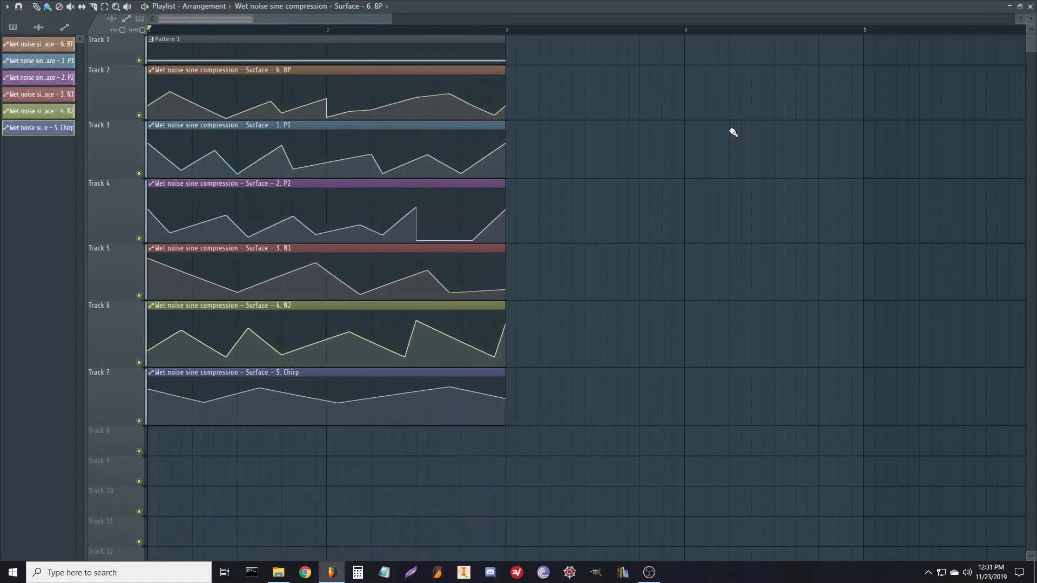
key("space")
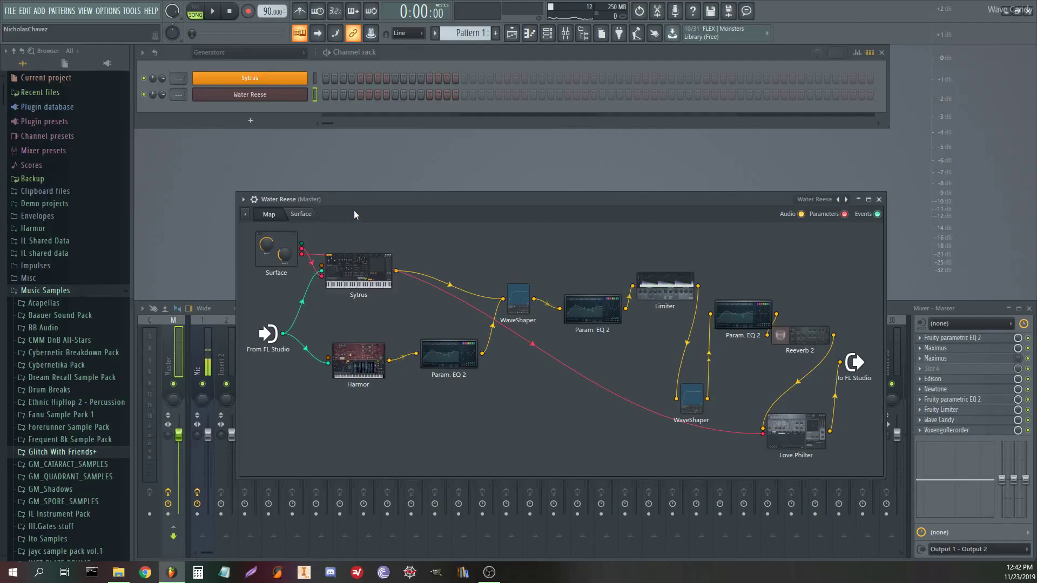
- Move the Water Reese Patcher window up, and inspect the resynthesis image in its Harmor before closing it
left_click_drag(346, 201, 322, 158)
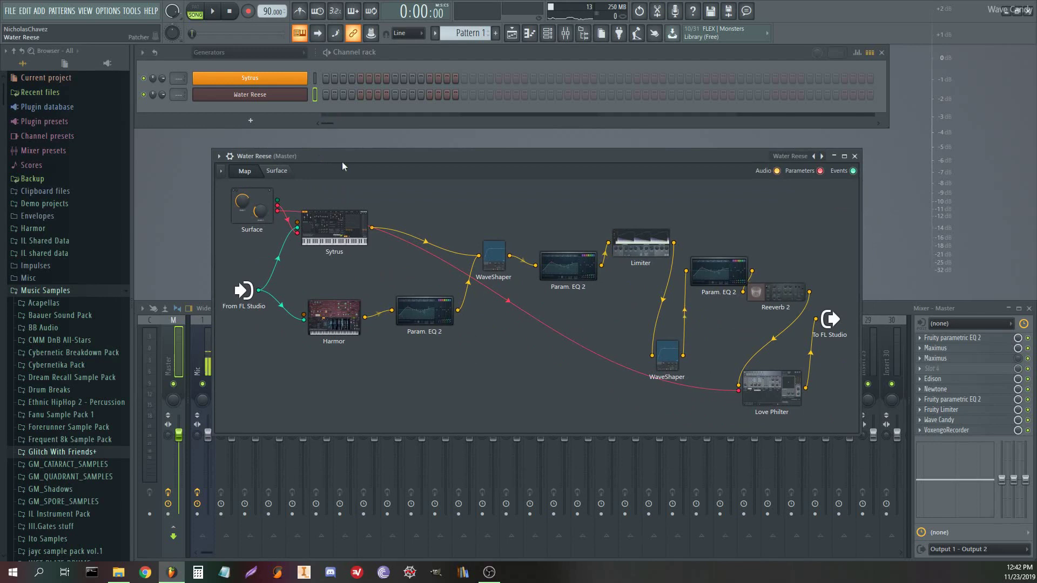
left_click_drag(337, 156, 321, 157)
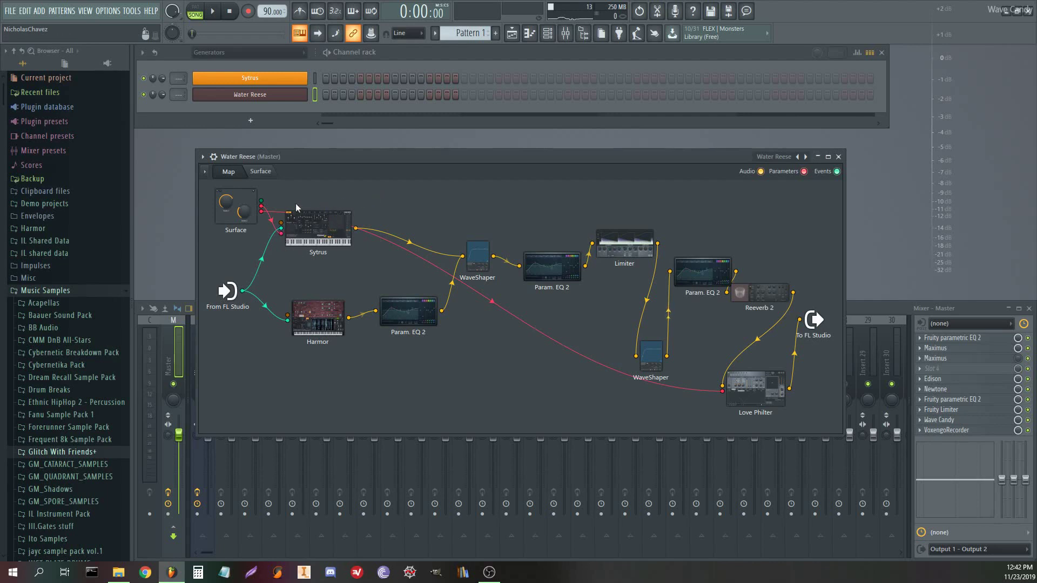
left_click(322, 317)
left_click(727, 304)
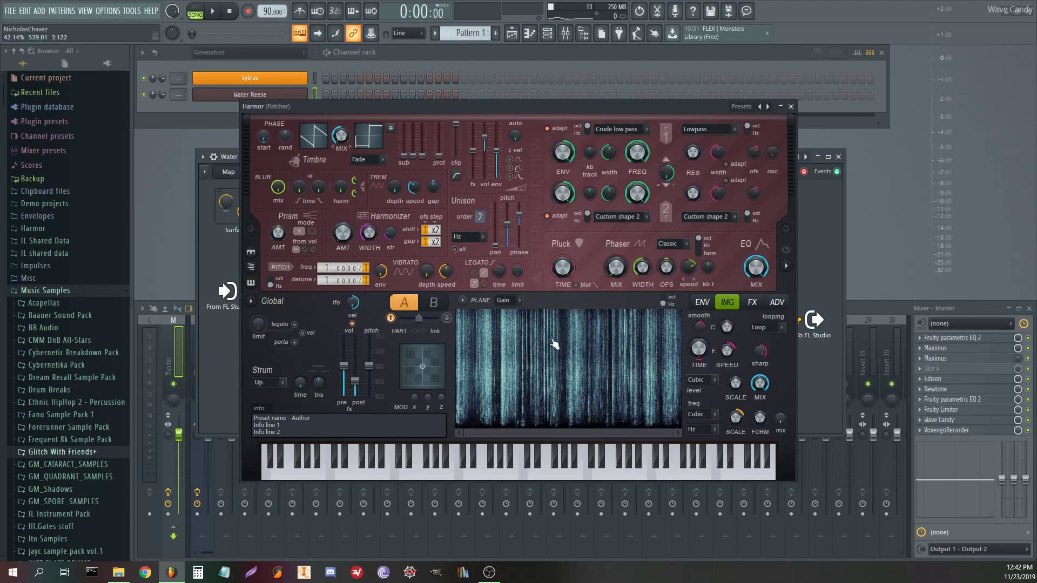
left_click(791, 106)
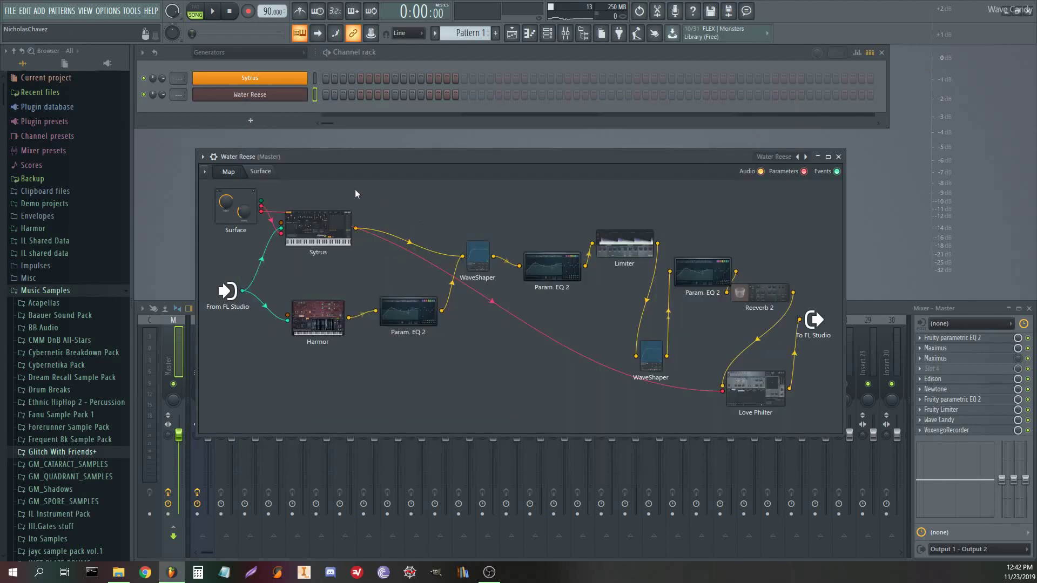
- Audition the Water Reese patch by playing the notes D4, C5, G4 and F4
key("x")
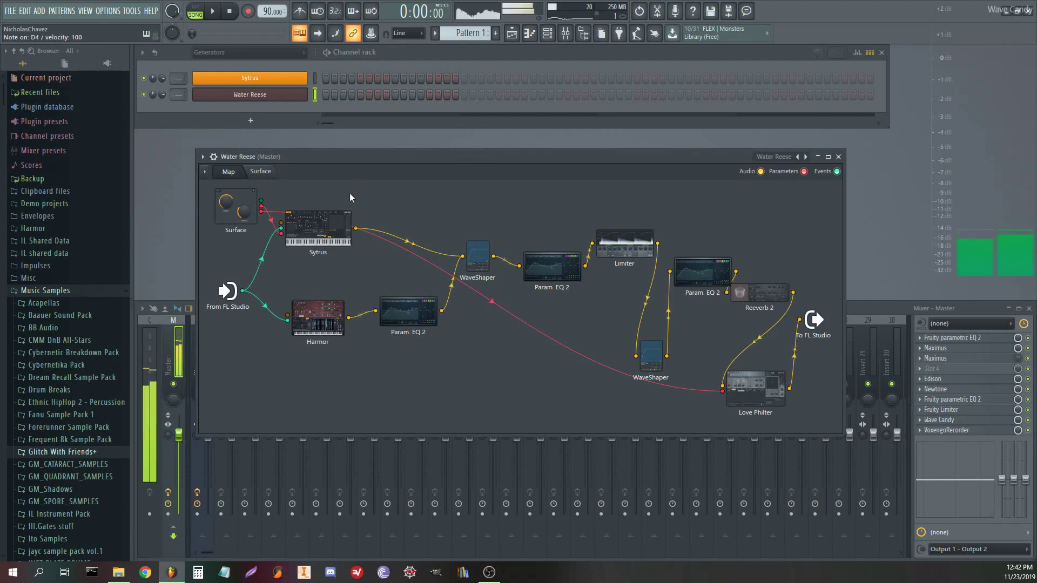
key("q")
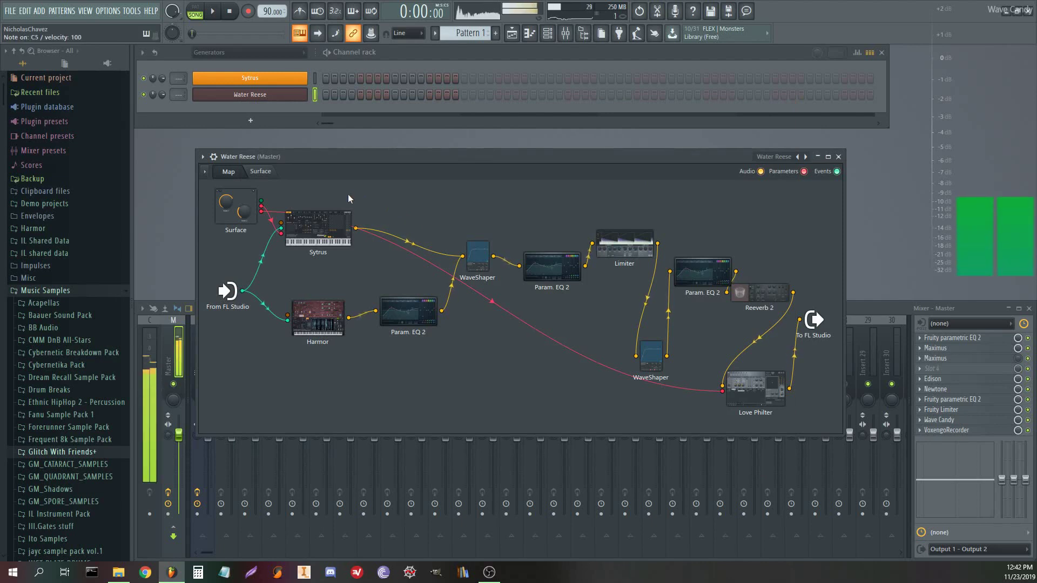
key("b")
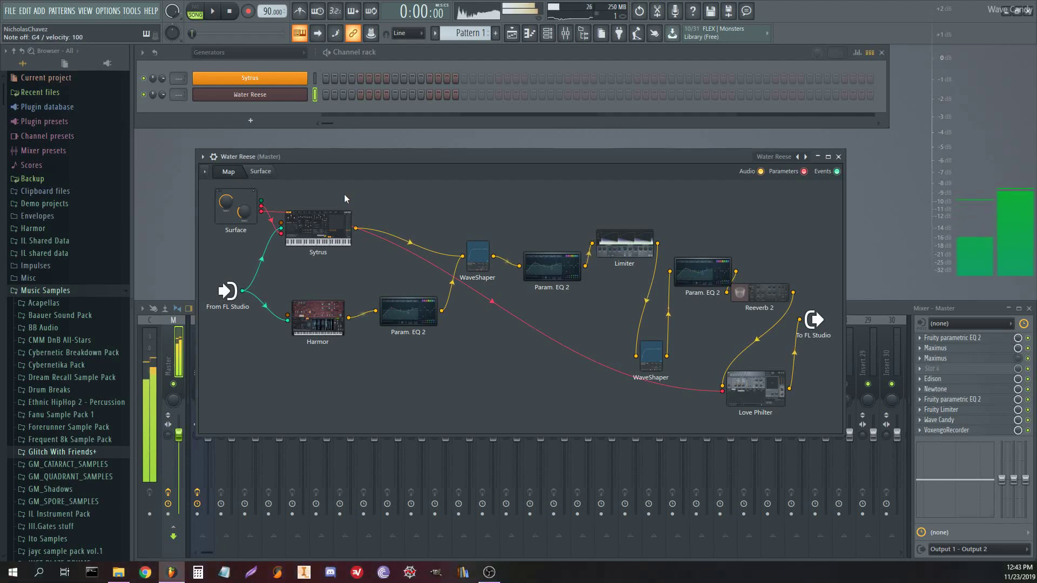
key("v")
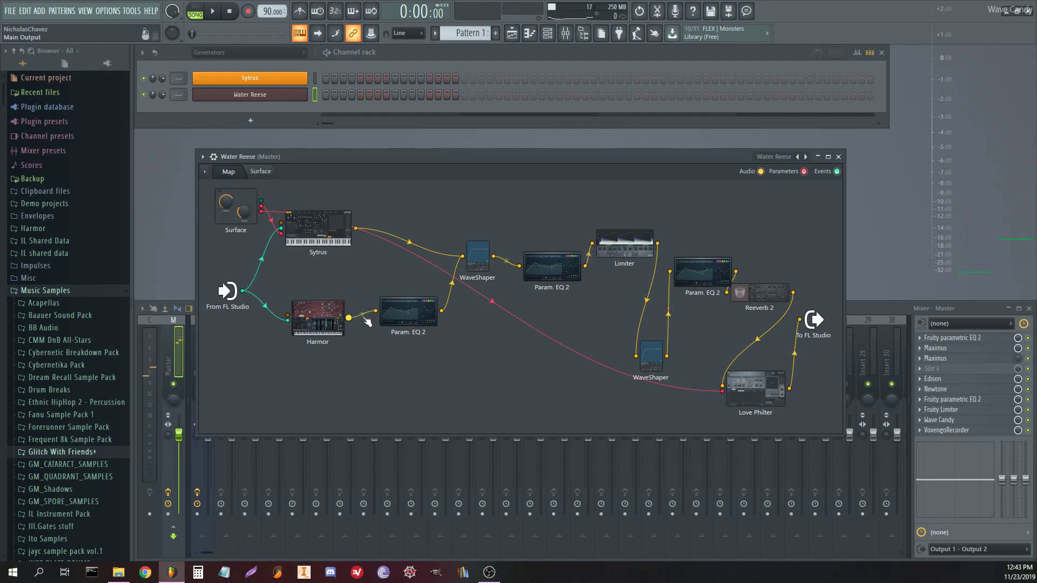
- Move Harmor lower on the Patcher map, and adjust the level of its link to Param. EQ 2 while playing test notes
left_click_drag(318, 316, 291, 347)
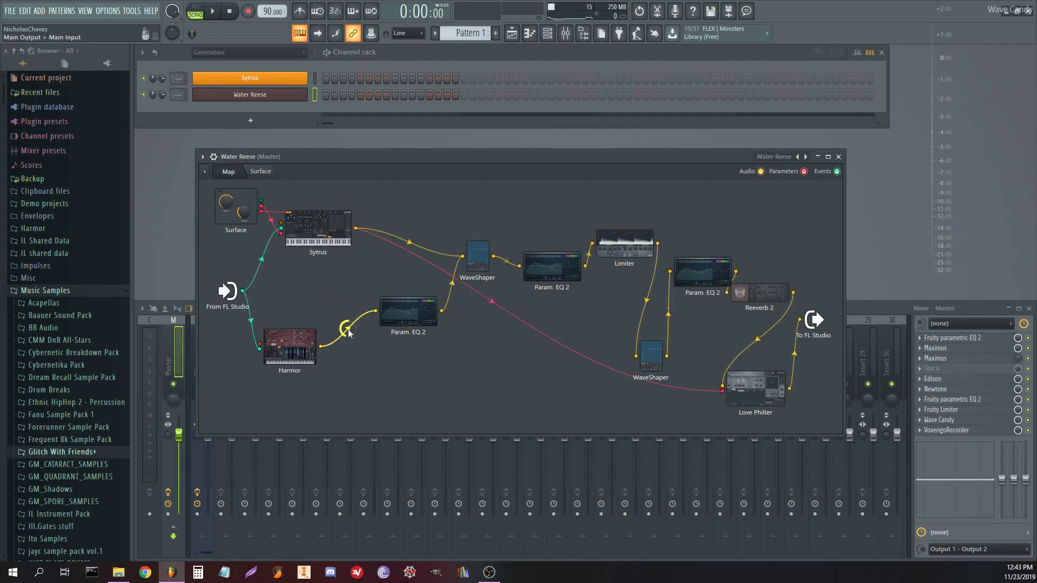
key("v")
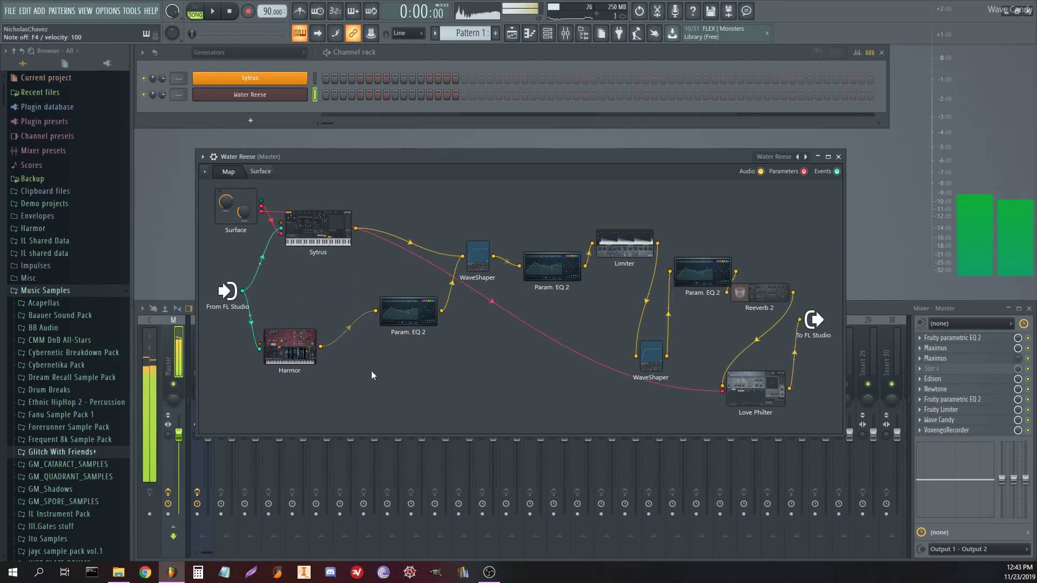
left_click(346, 333)
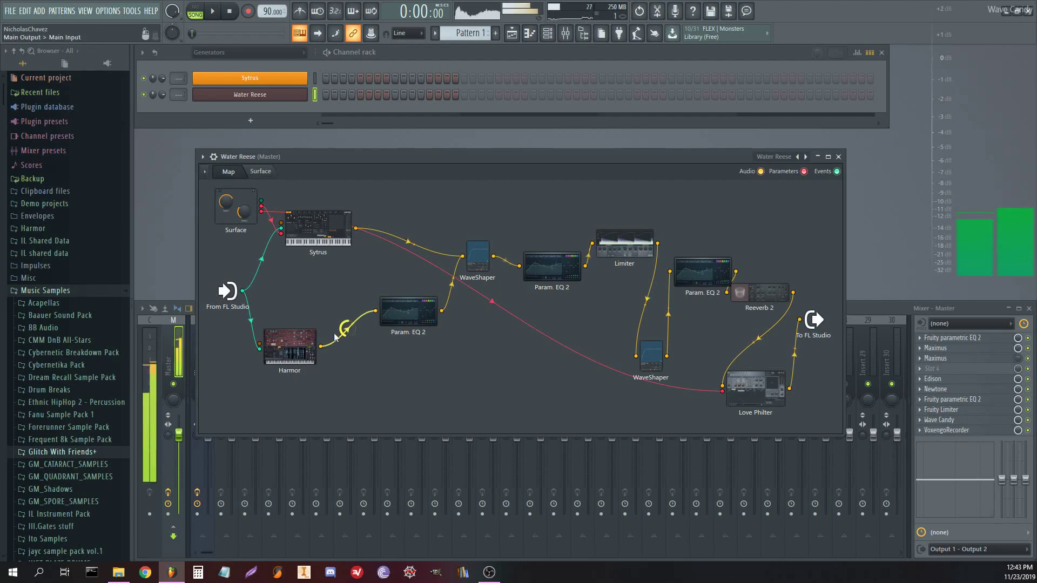
key("e")
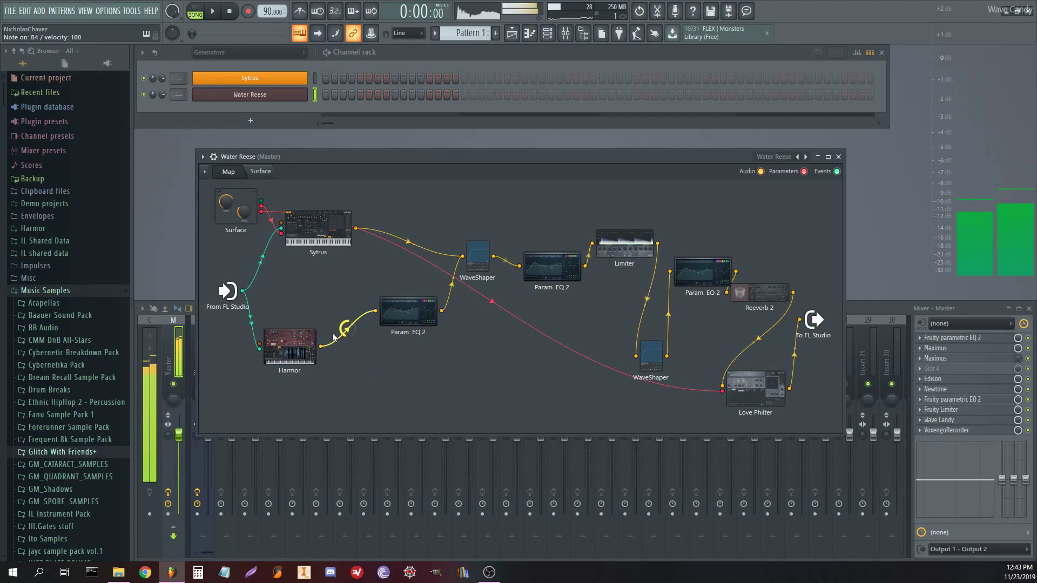
key("m")
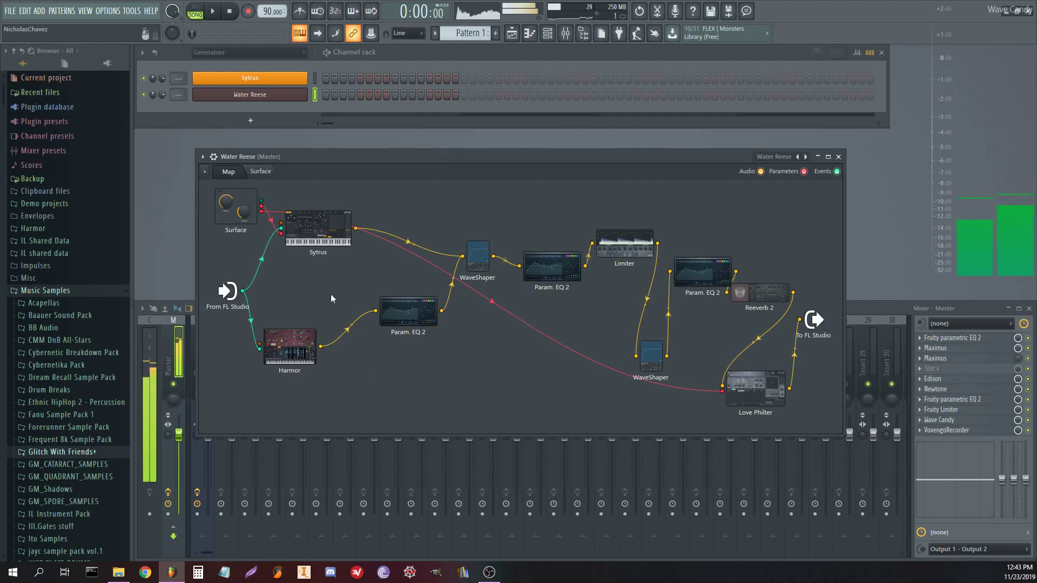
- Check the patch's FM and Cutoff surface controls, and inspect Harmor's envelope and image pages before closing it
left_click(273, 173)
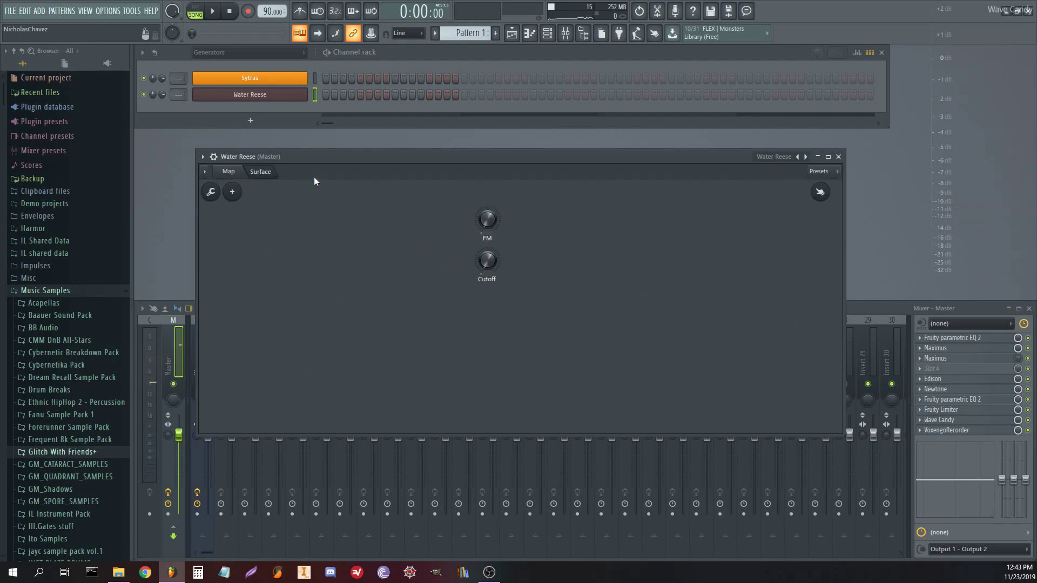
left_click(229, 171)
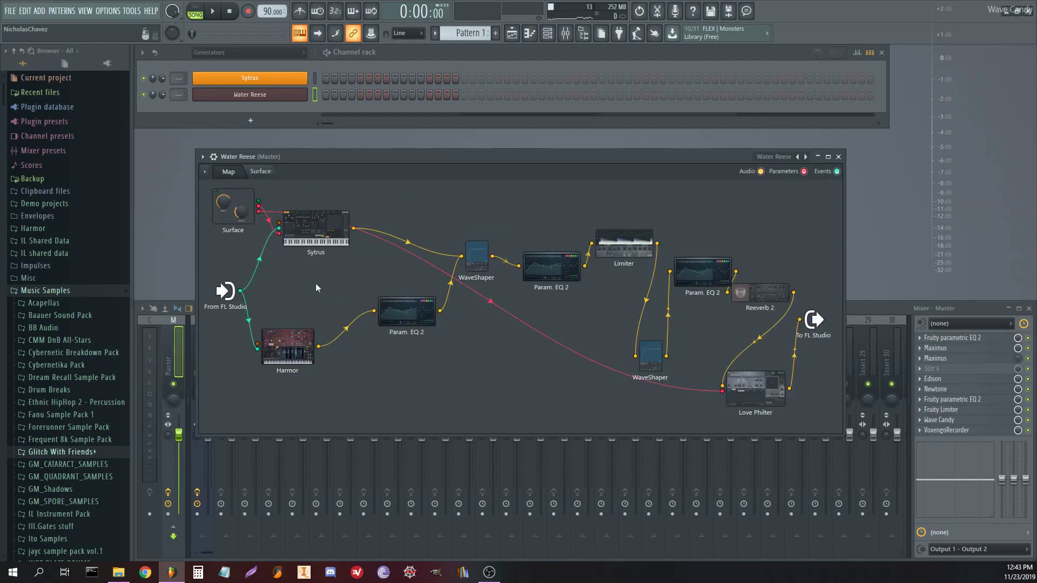
left_click(305, 337)
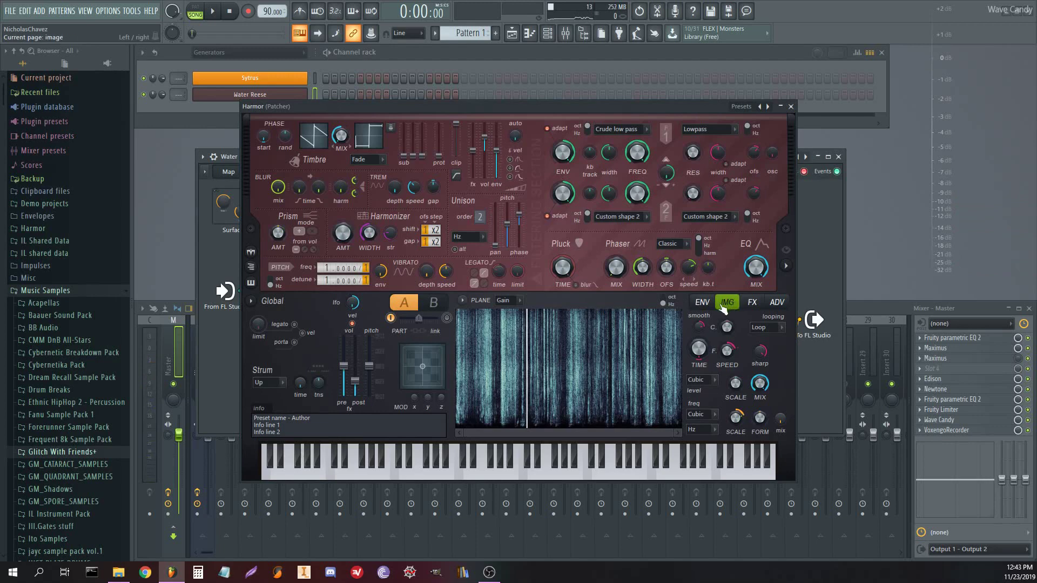
left_click(706, 304)
left_click(728, 303)
left_click(791, 107)
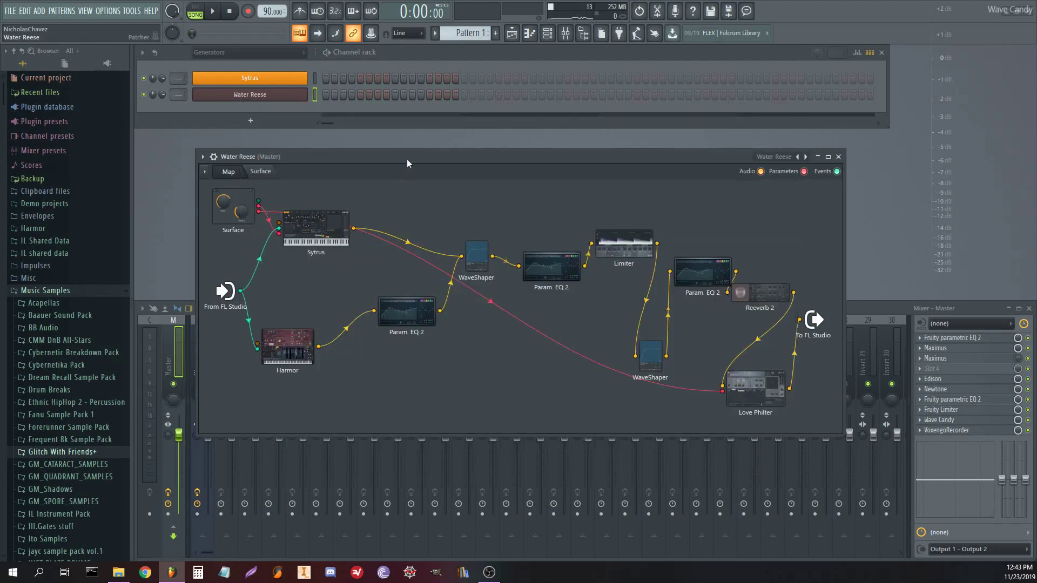
- Nudge the Patcher window up, move the To FL Studio output down, and bring Sytrus and Harmor closer together on the map
left_click_drag(406, 159, 412, 151)
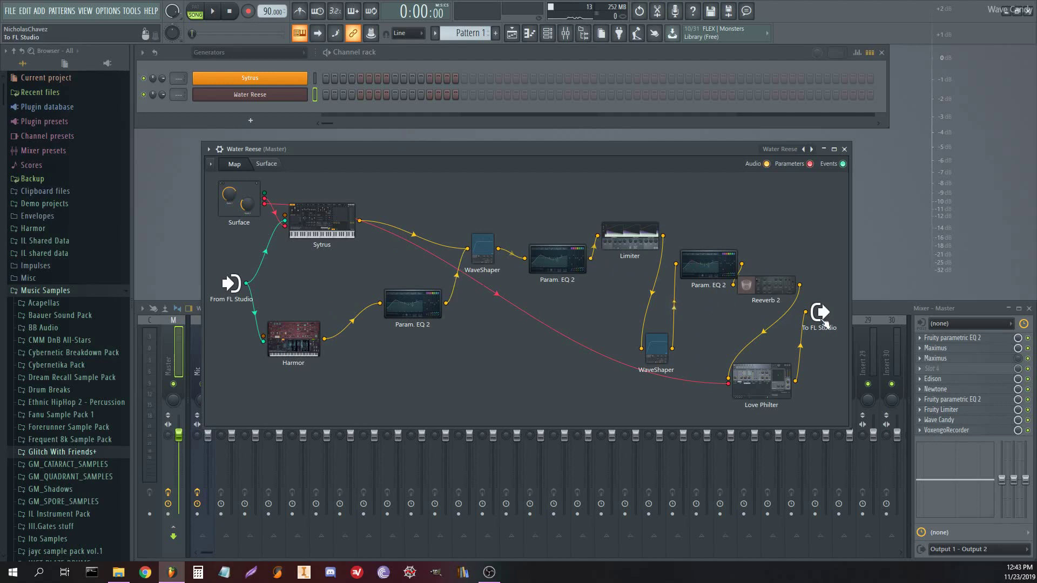
left_click_drag(829, 313, 828, 330)
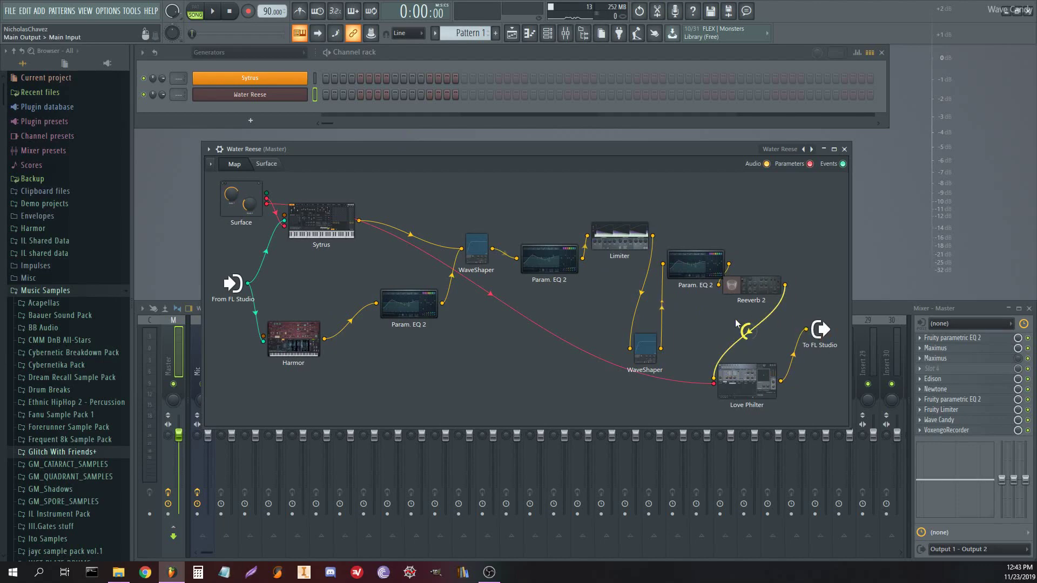
left_click_drag(325, 227, 315, 267)
left_click_drag(293, 339, 311, 322)
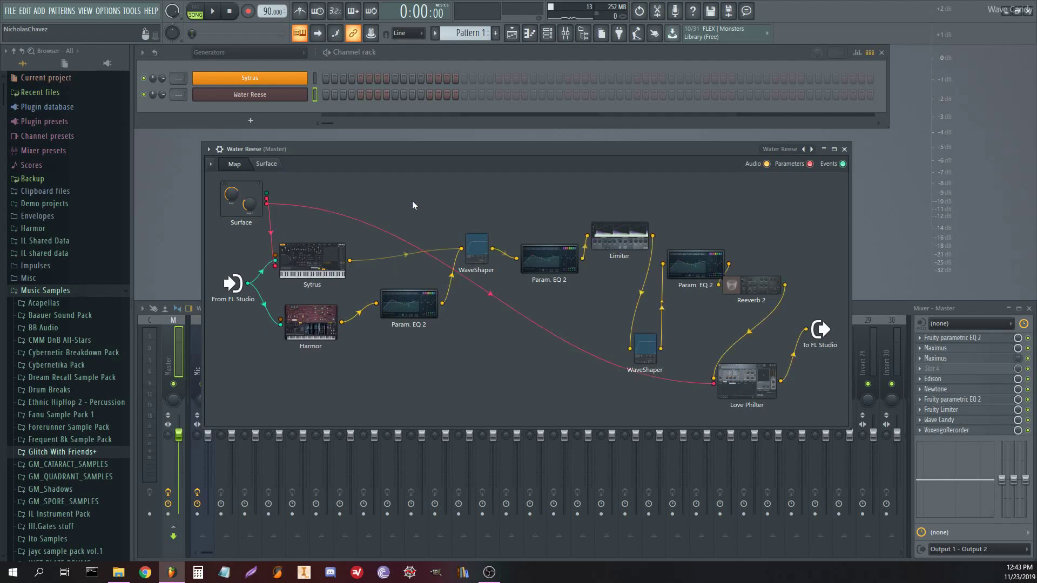
- Audition the Water Reese patch with several notes including F4 and A4, and shorten the Patcher window slightly
key("v")
key("e")
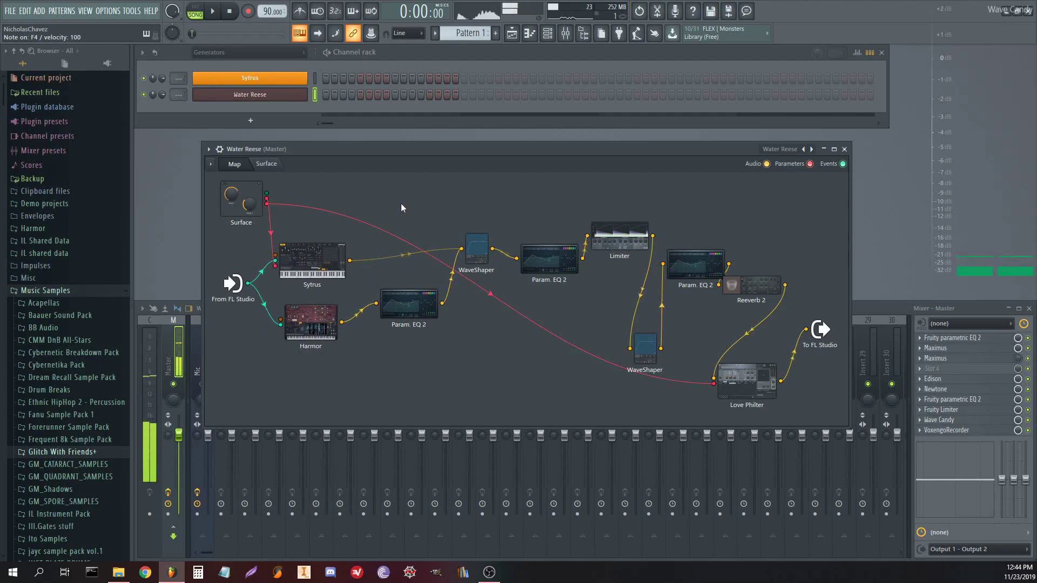
key("q")
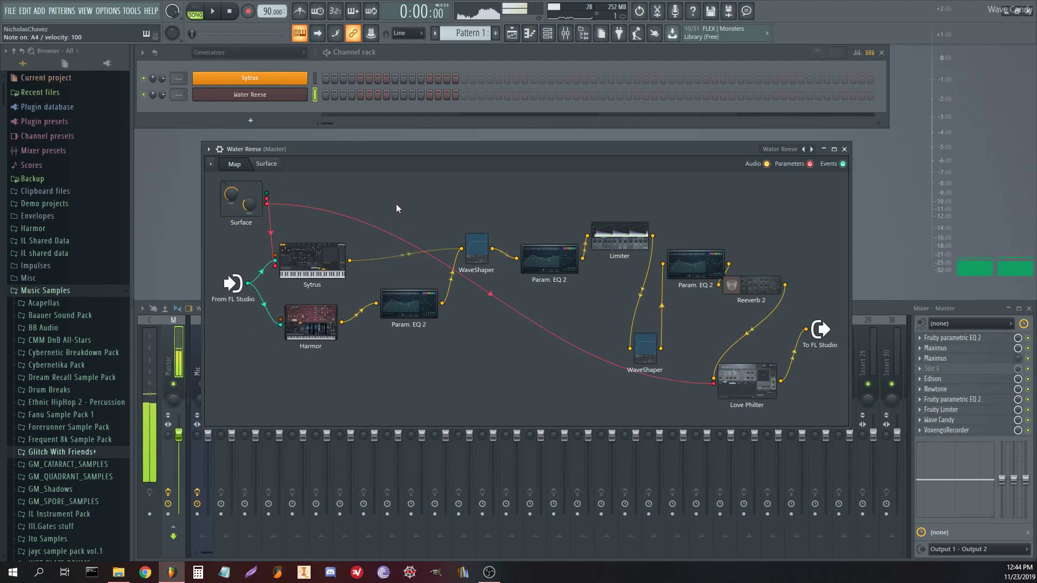
mouse_move(402, 255)
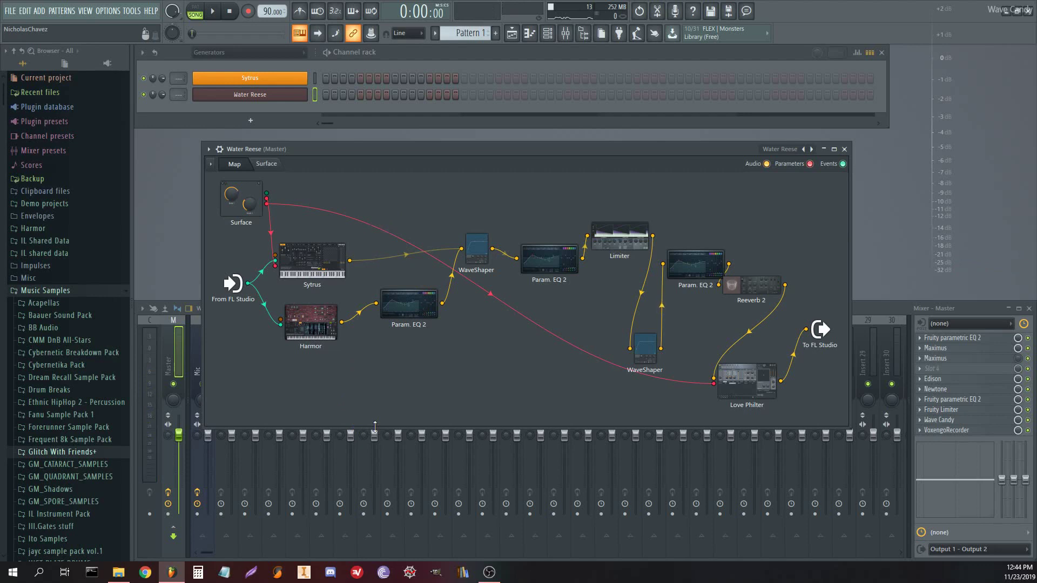
mouse_move(375, 427)
left_mouse_down()
mouse_move(372, 448)
mouse_move(372, 420)
left_mouse_up()
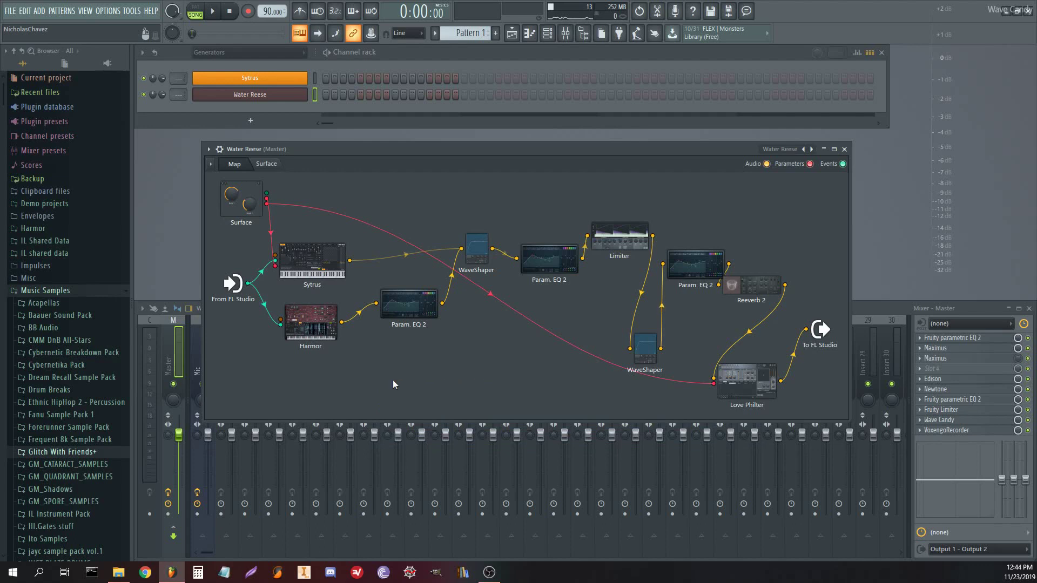